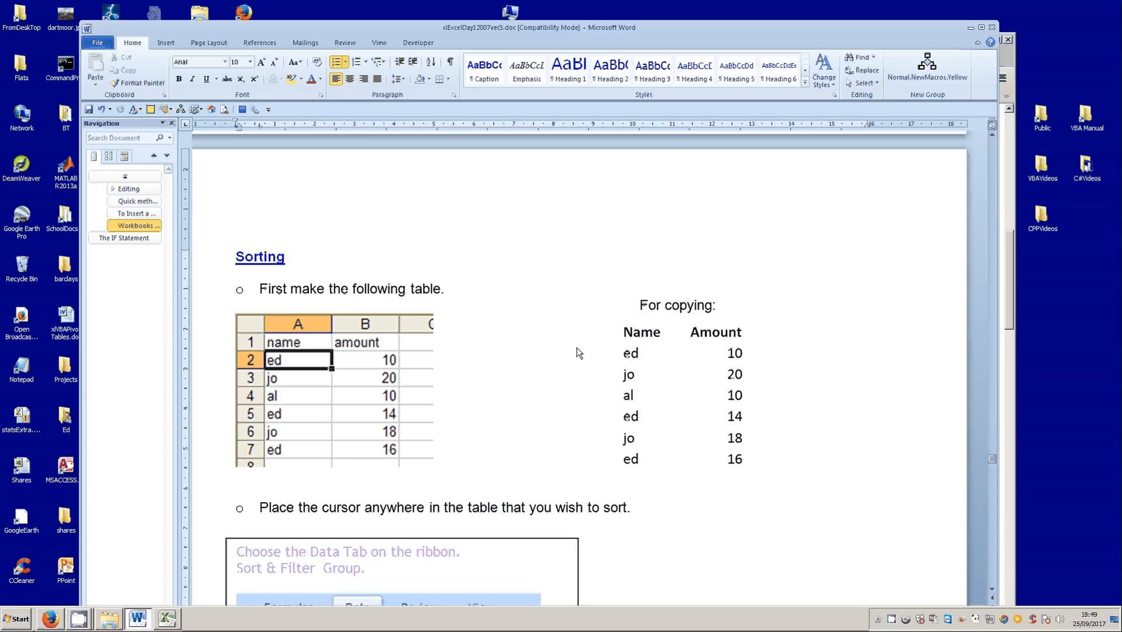
- Examine the sample Name and Amount rows in the Word exercise and in the Excel sheet, looking for repeated names
left_click_drag(625, 353, 705, 459)
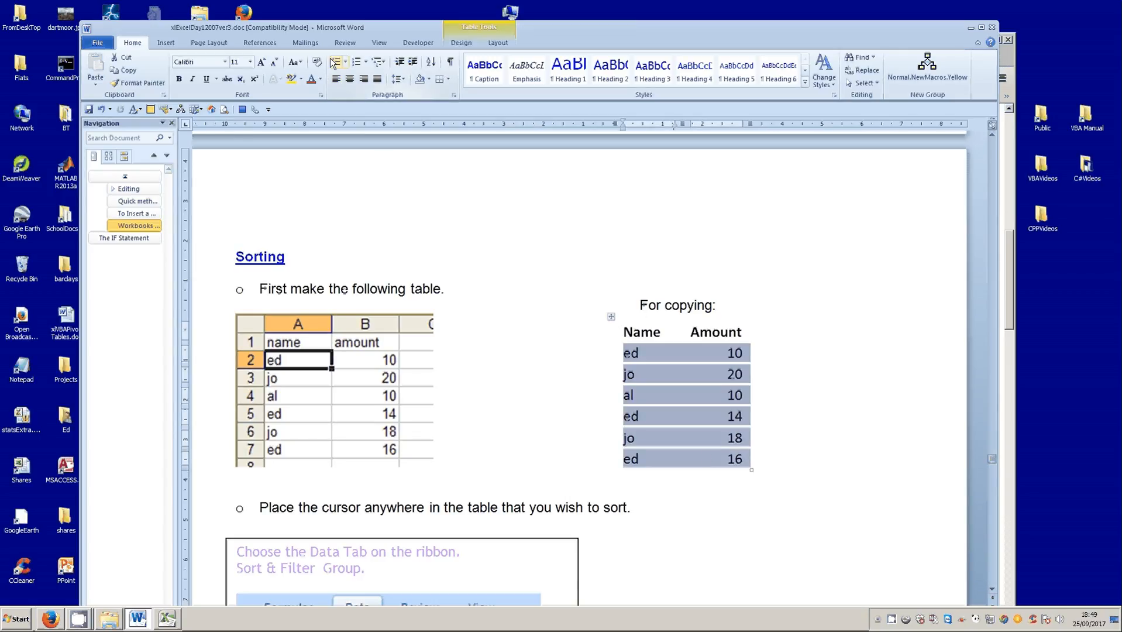
left_click(646, 218)
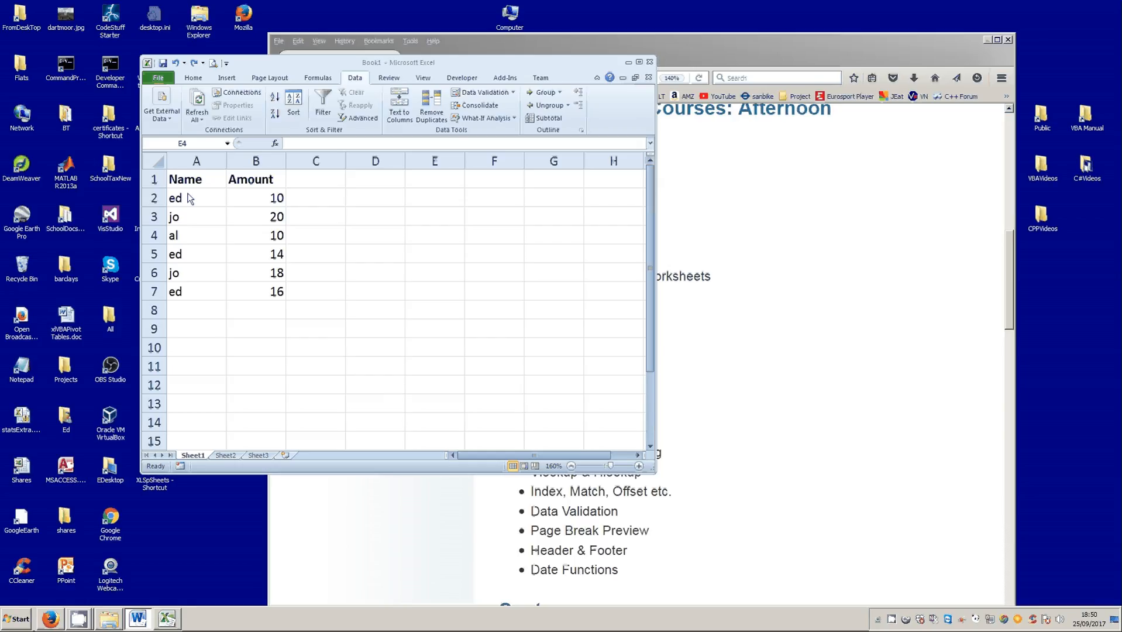
left_click_drag(195, 200, 251, 241)
left_click(193, 235)
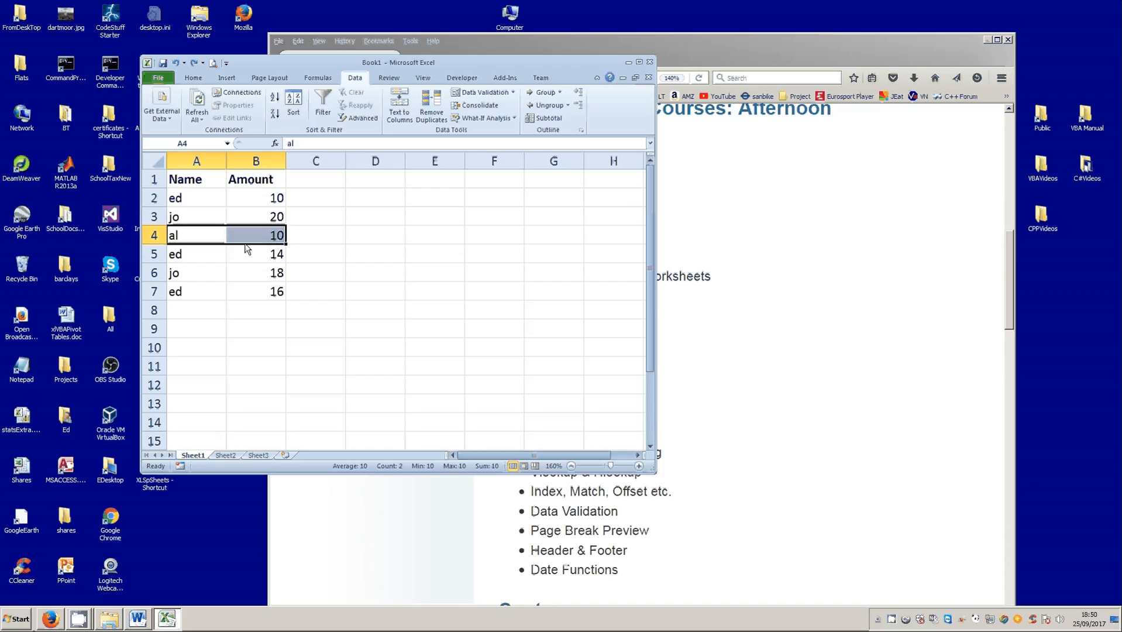
left_click(380, 239)
left_click(177, 219)
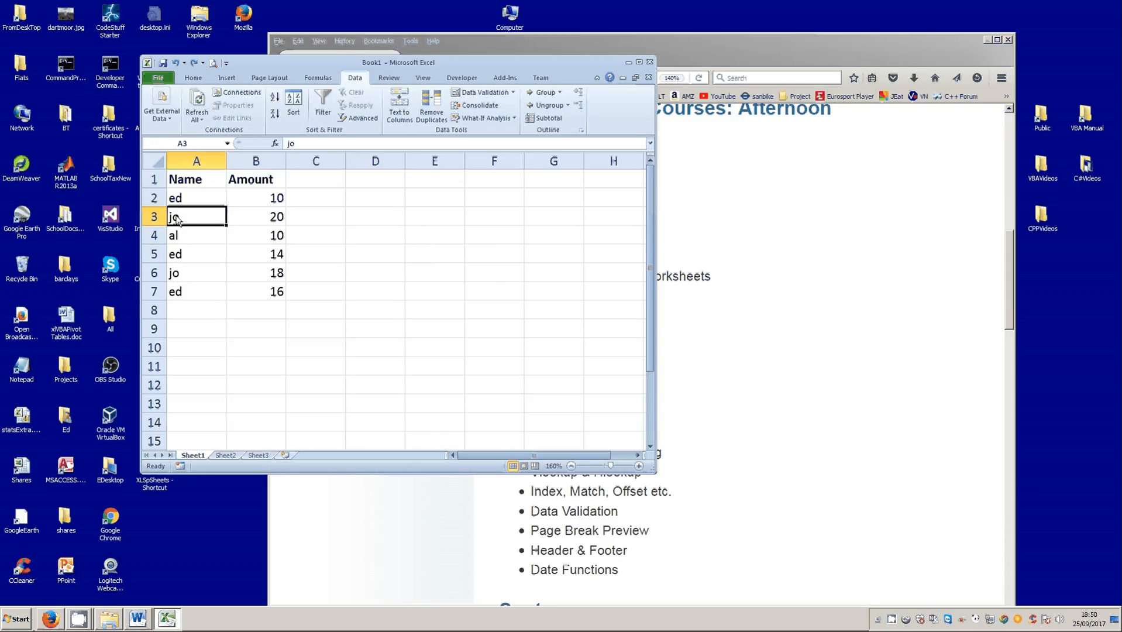
left_click_drag(176, 219, 246, 221)
left_click_drag(176, 273, 254, 271)
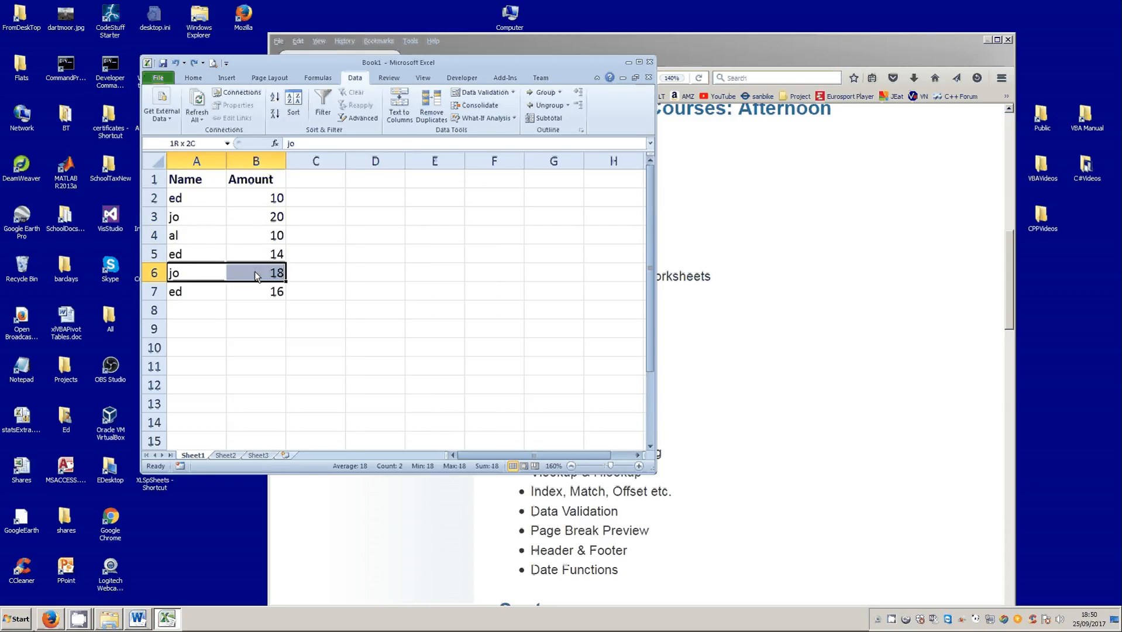
left_click_drag(188, 199, 184, 296)
- Sort the Name and Amount table by the Name column from A to Z
left_click(204, 235)
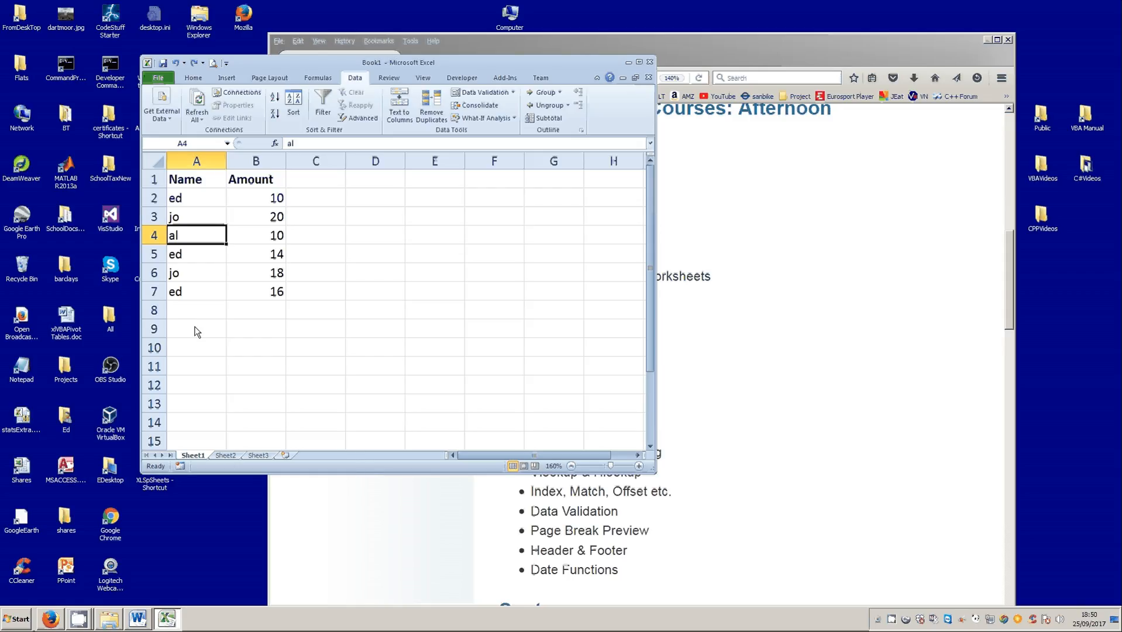
left_click(263, 240)
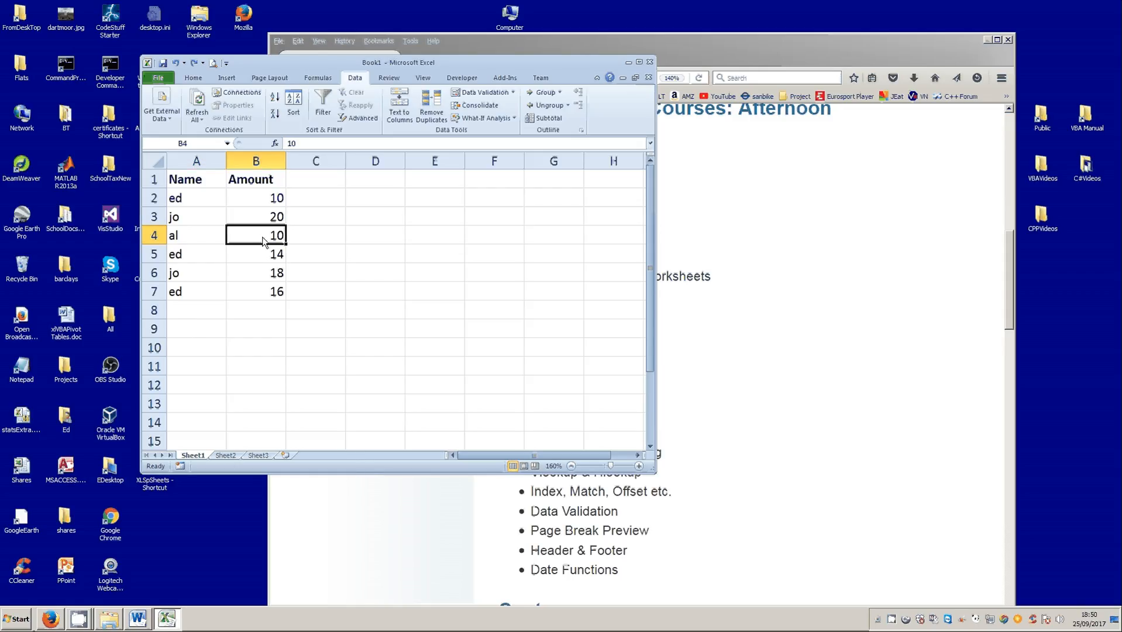
left_click(173, 241)
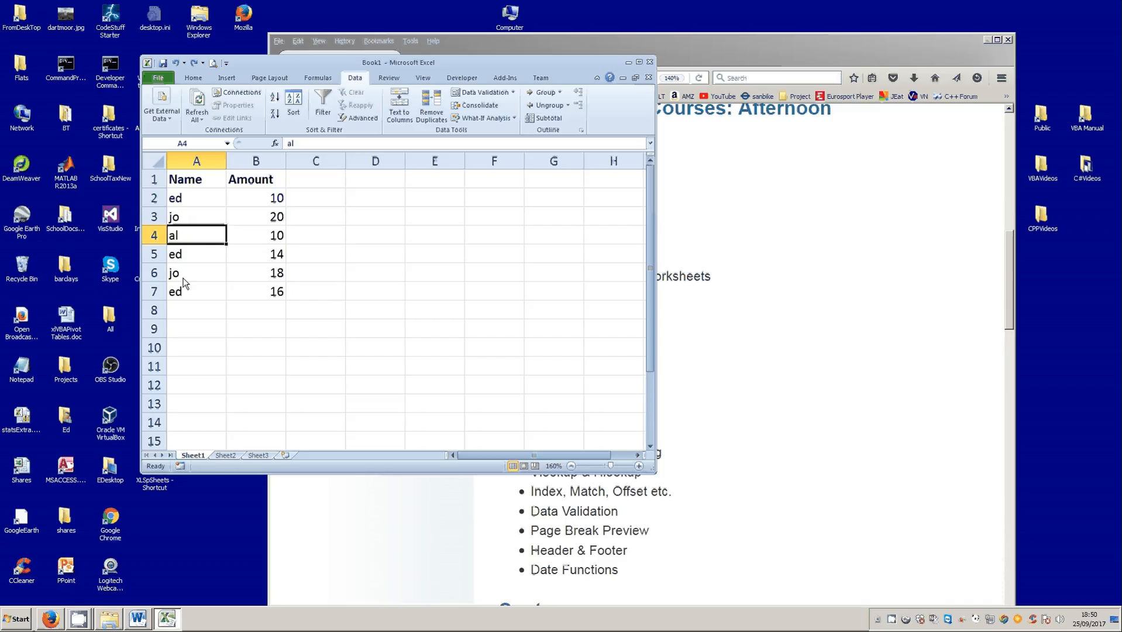
left_click(274, 97)
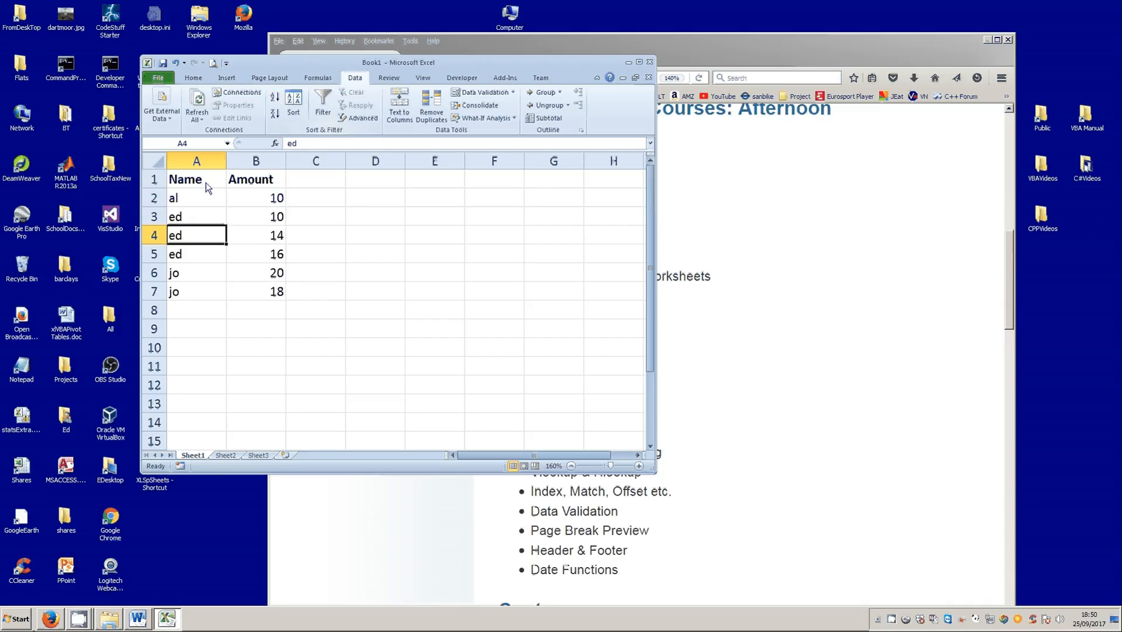
- Examine the name-sorted rows, checking whether the amounts within each repeated name are in order
left_click(204, 202)
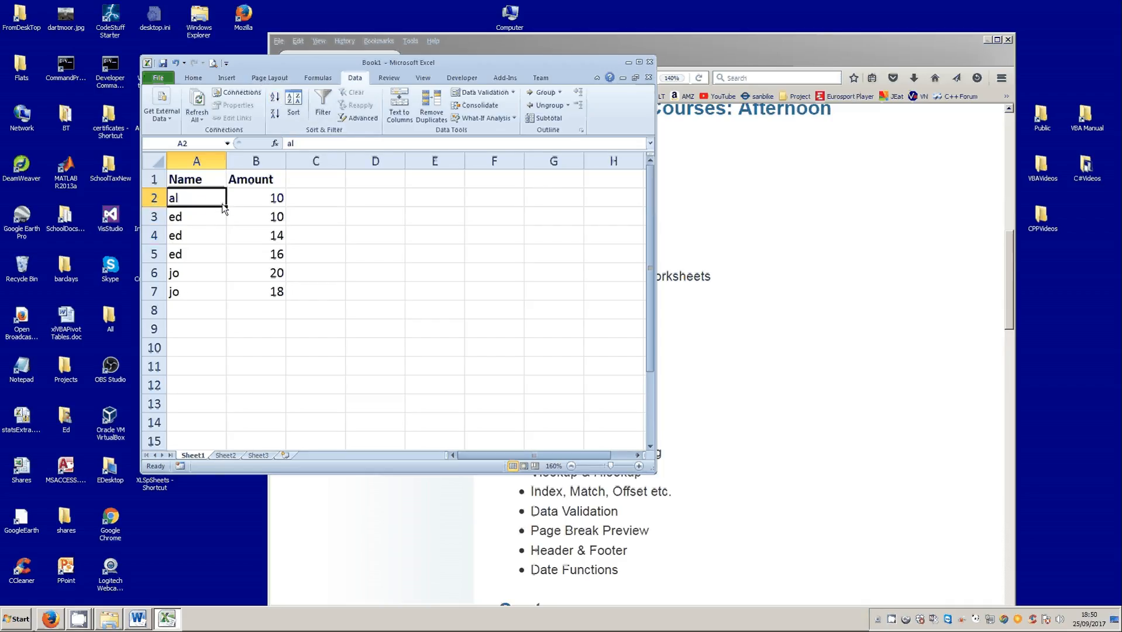
left_click_drag(201, 203, 241, 204)
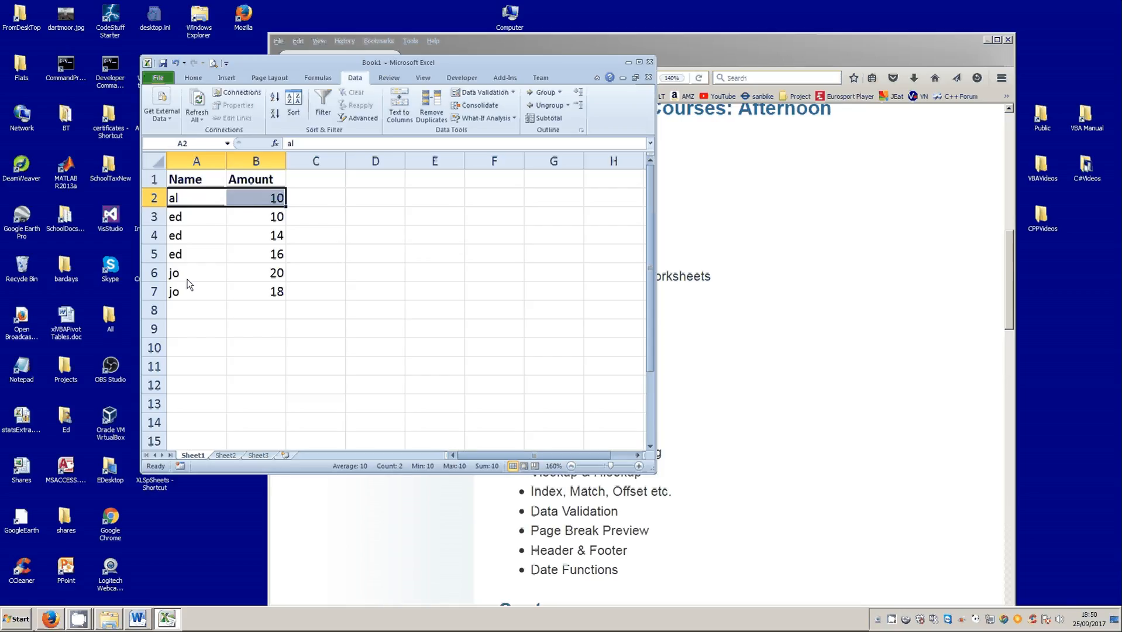
left_click_drag(187, 280, 249, 274)
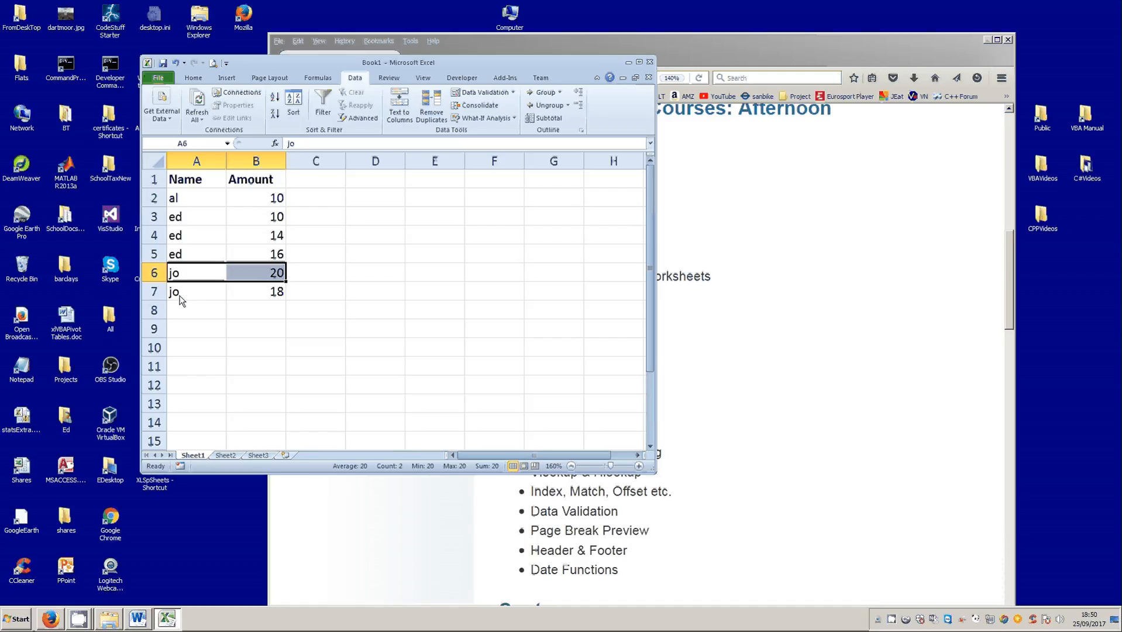
left_click_drag(181, 295, 234, 295)
left_click(199, 276)
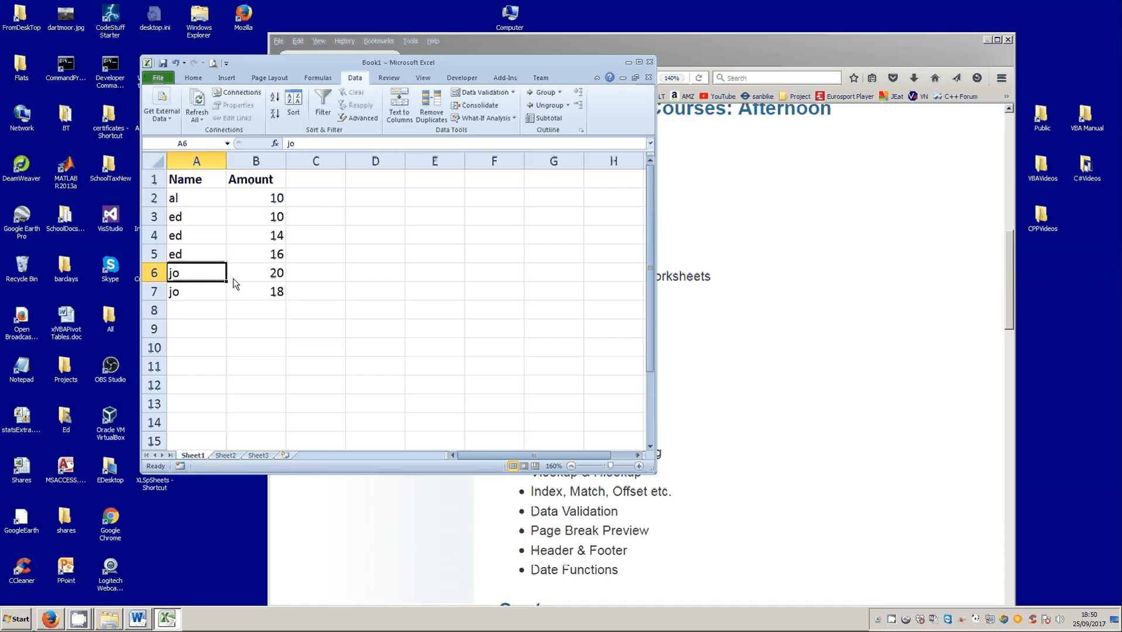
left_click(233, 279)
left_click(253, 290)
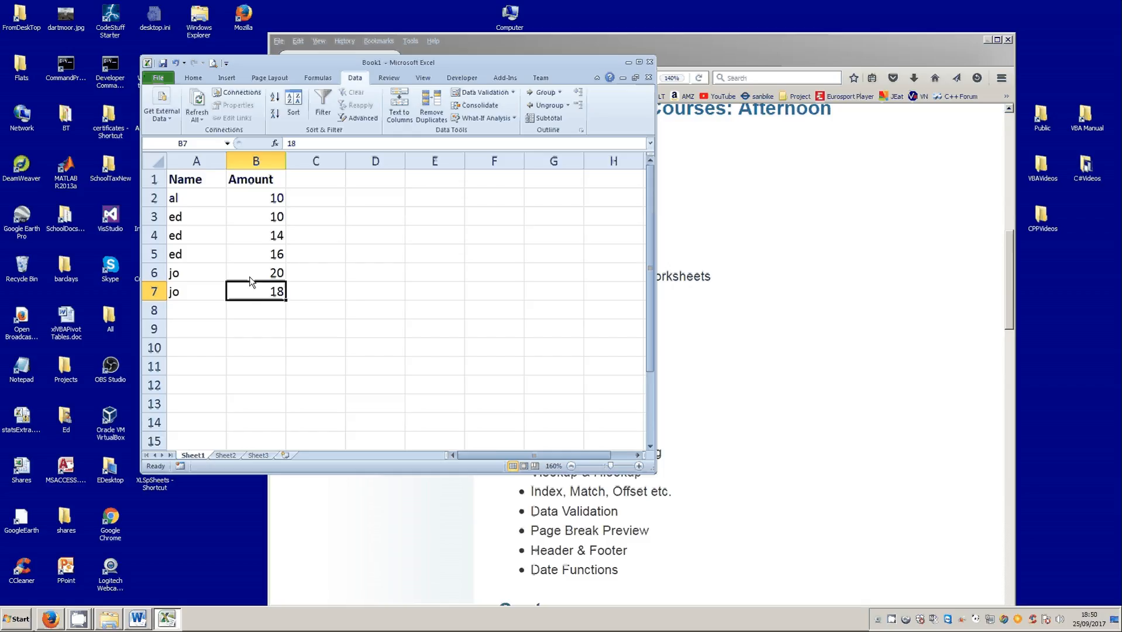
left_click_drag(251, 280, 251, 285)
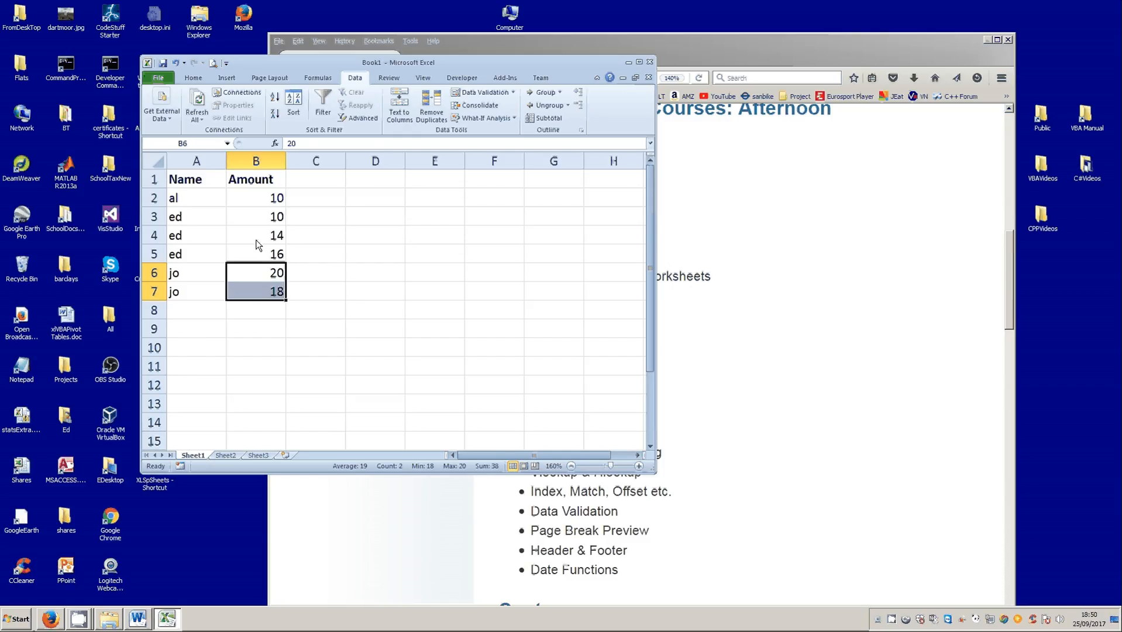
left_click_drag(254, 217, 253, 256)
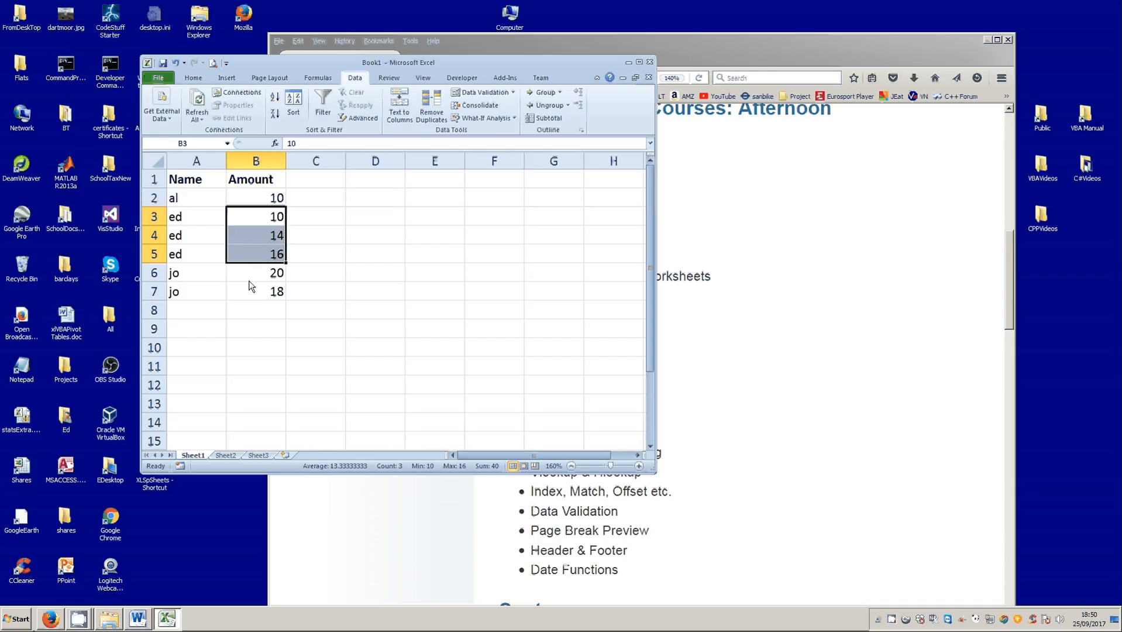
left_click(250, 277)
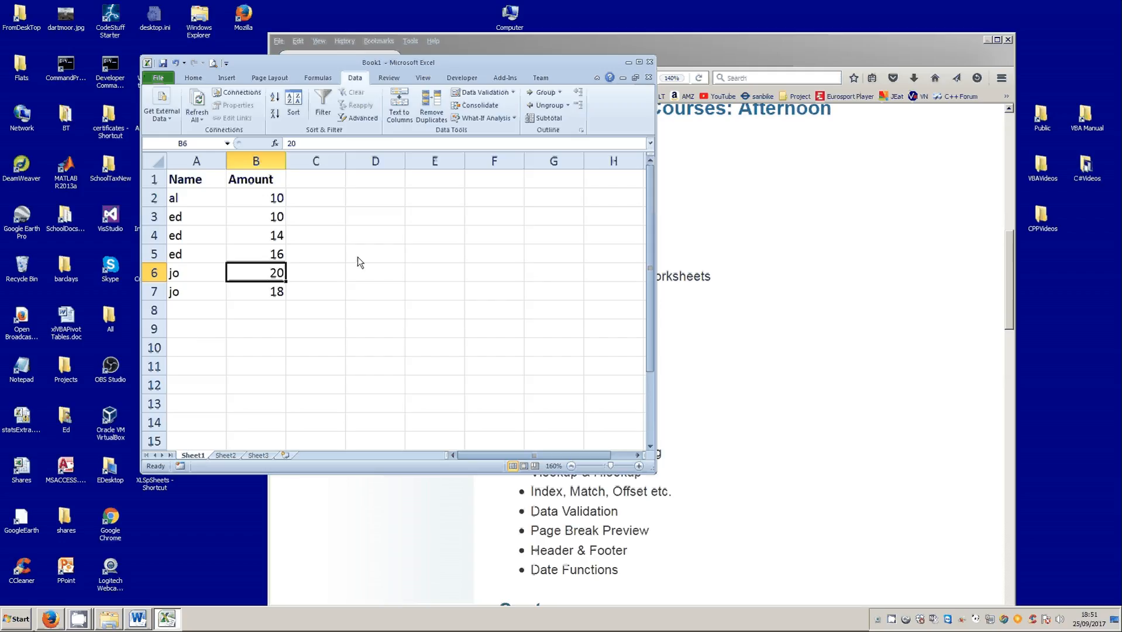
- Undo the sort by name to restore the table's original row order
key("ctrl+z")
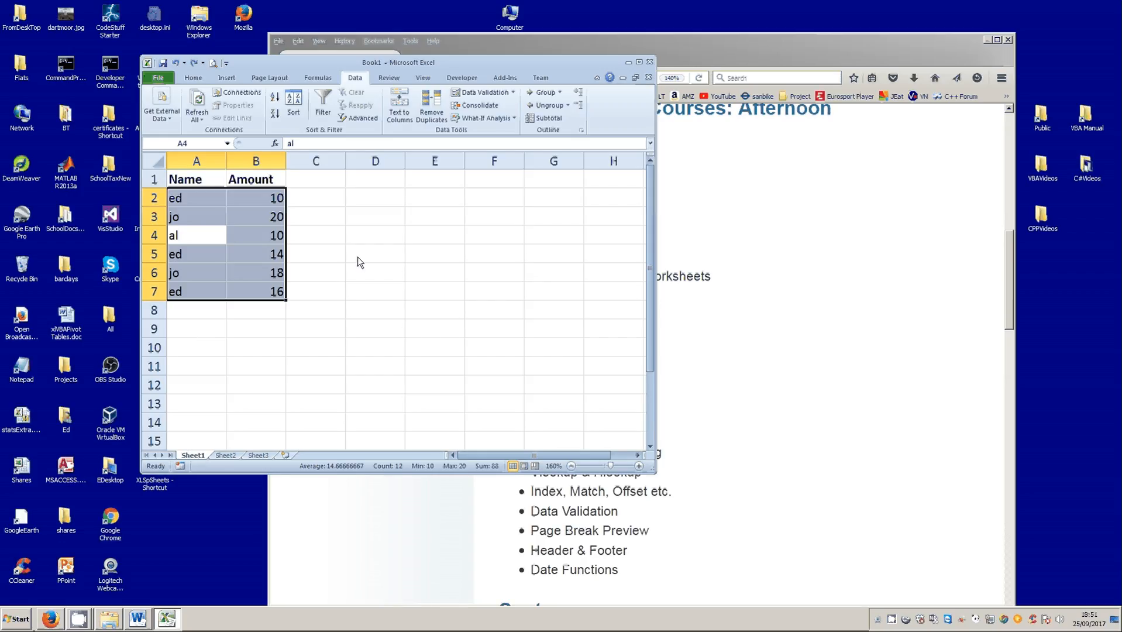
left_click(206, 200)
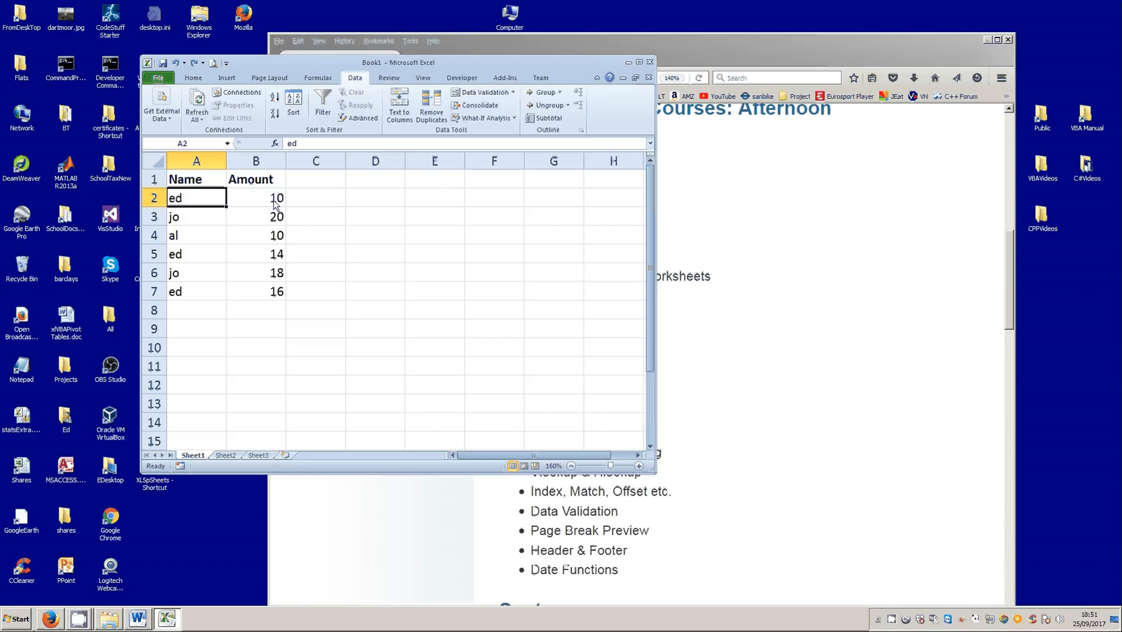
- Compare the amounts belonging to each repeated name in the unsorted table, covering both the Name and Amount columns
left_click(258, 199)
left_click(260, 258)
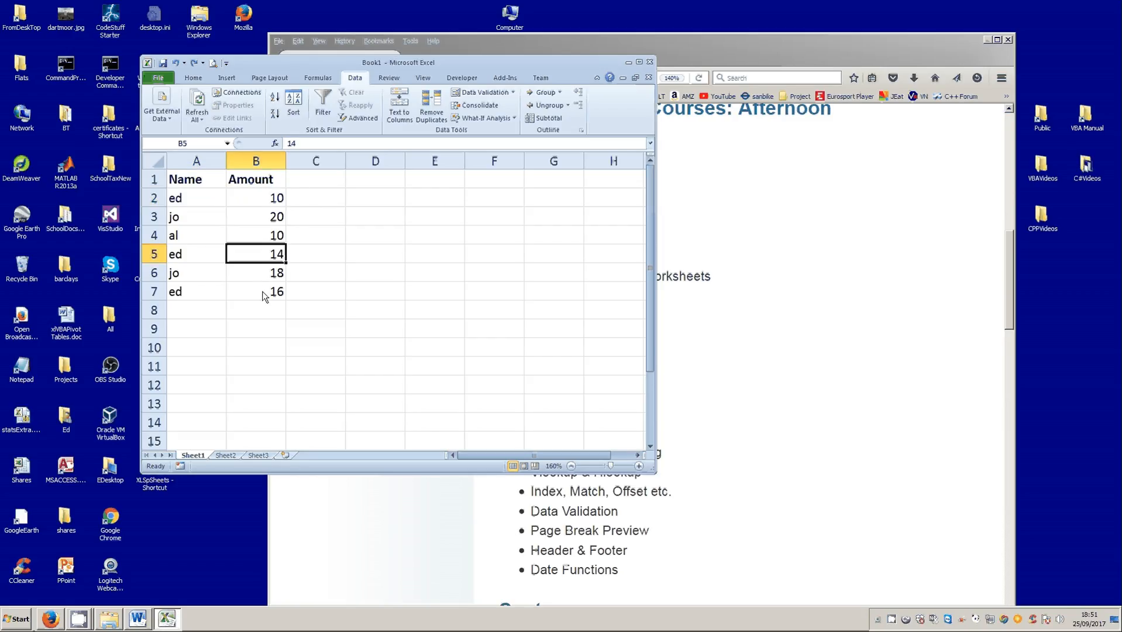
left_click(263, 291)
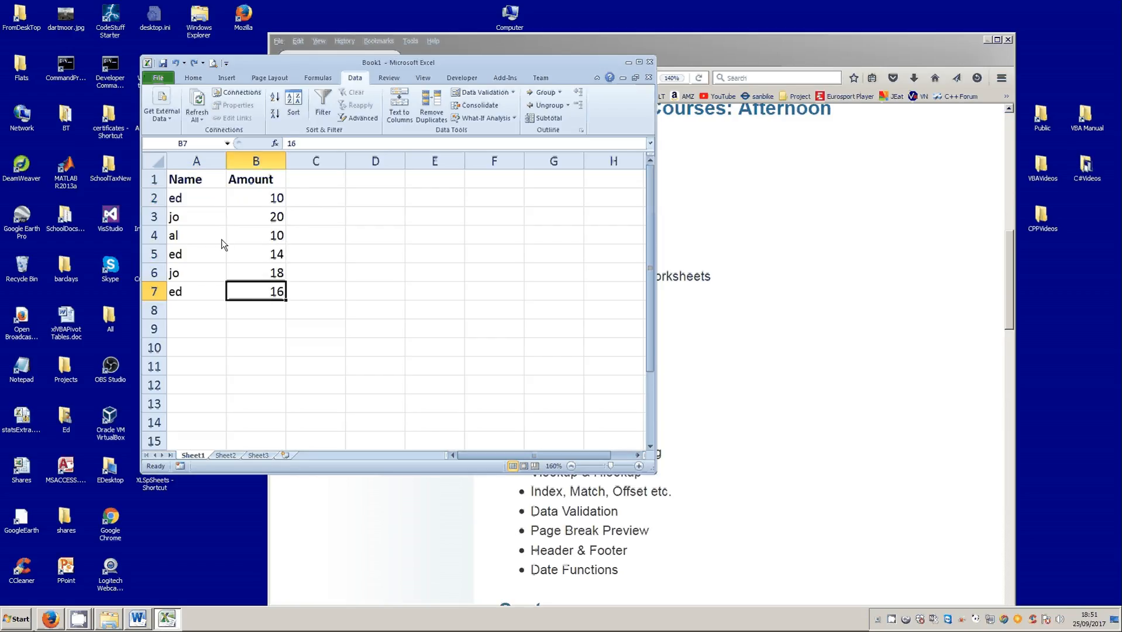
left_click(269, 218)
left_click(262, 270)
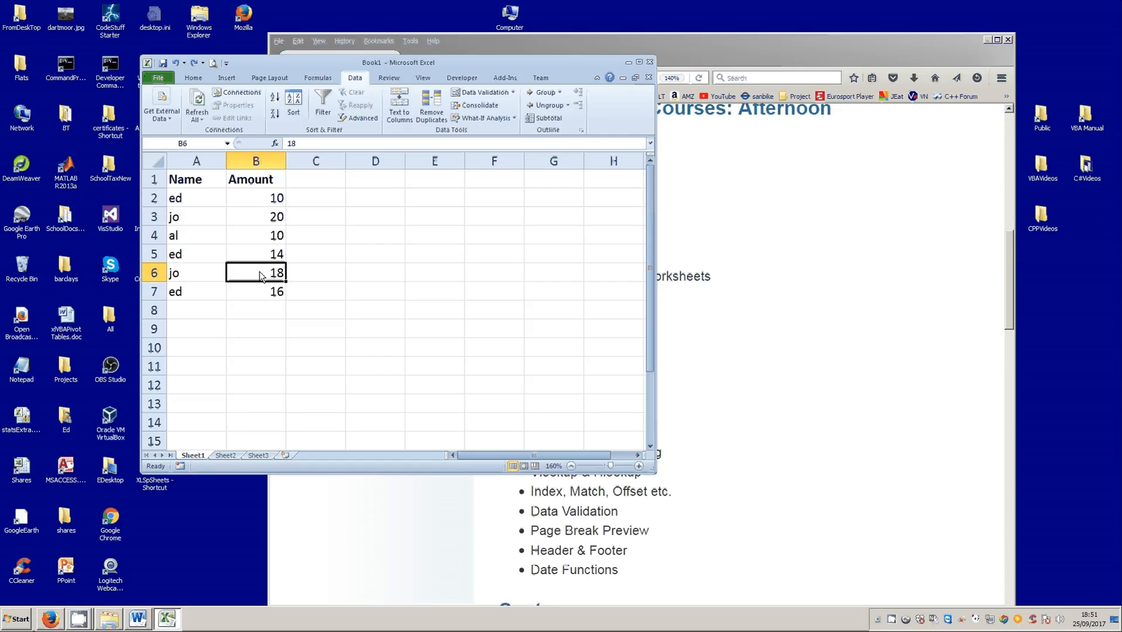
left_click(265, 218)
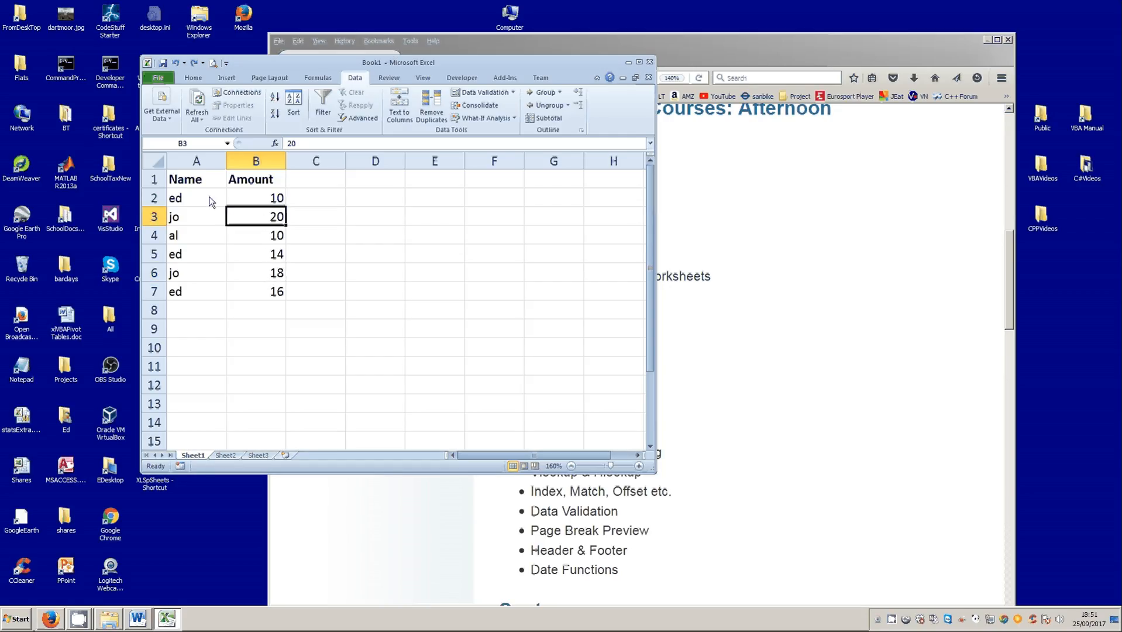
left_click_drag(211, 199, 200, 288)
left_click_drag(270, 202, 256, 293)
- Sort the table on two levels: by Name from A to Z, then by Amount from smallest to largest
left_click(189, 240)
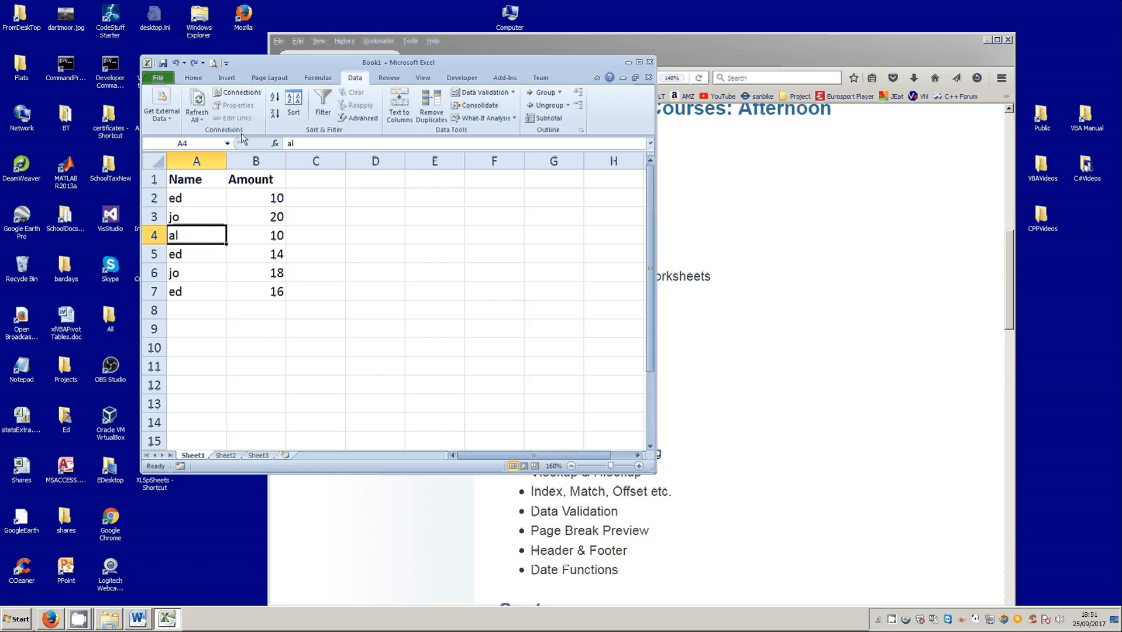
left_click(293, 112)
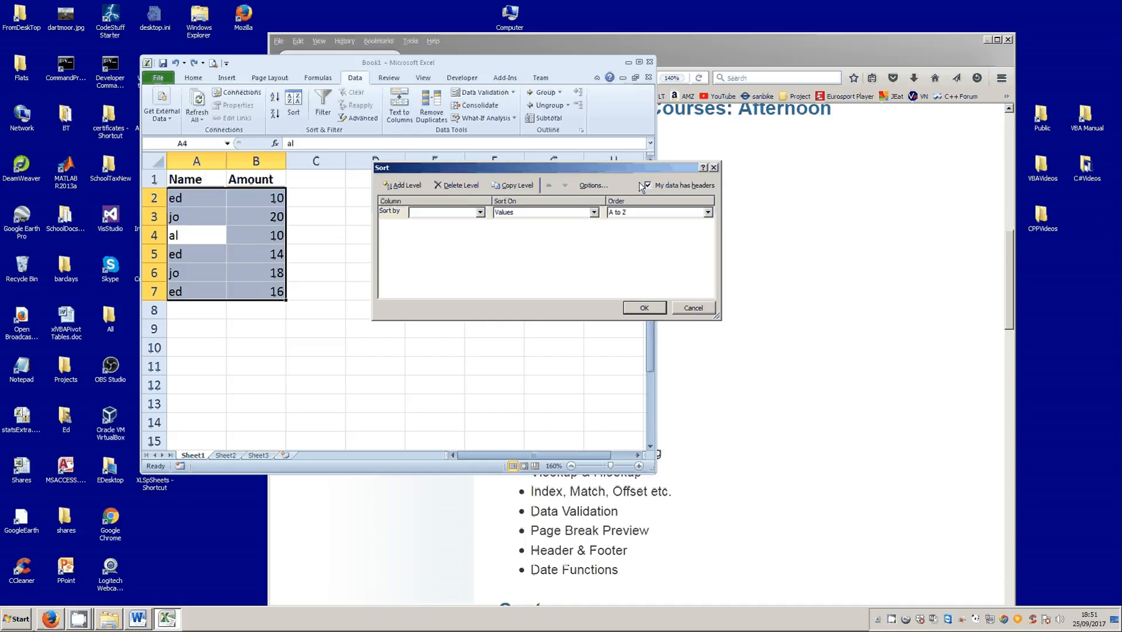
left_click(480, 211)
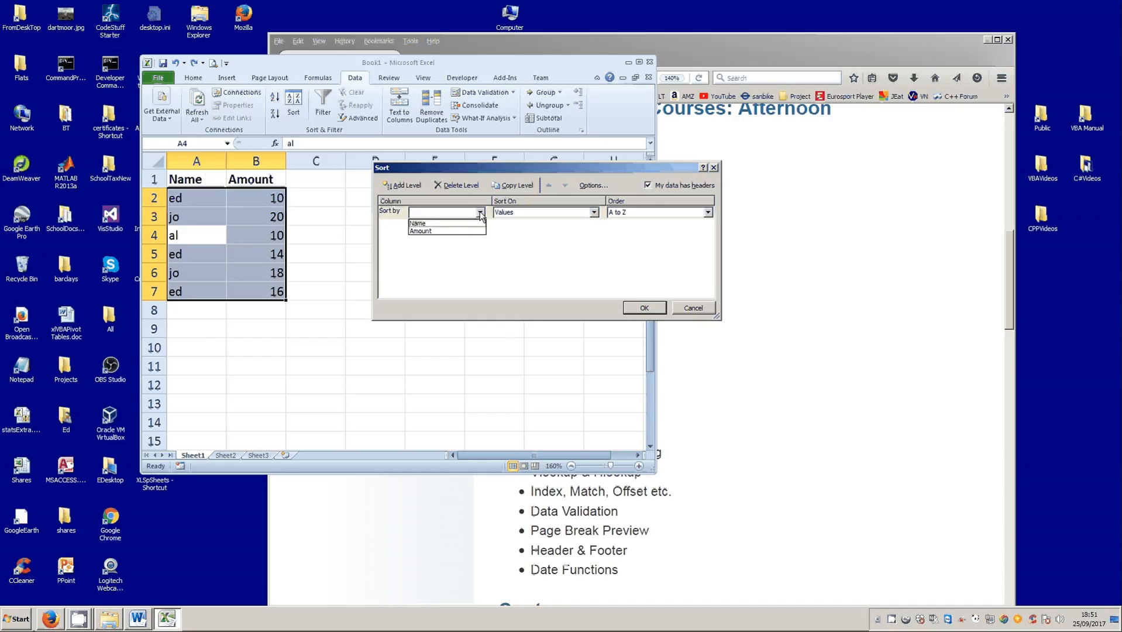
left_click(454, 223)
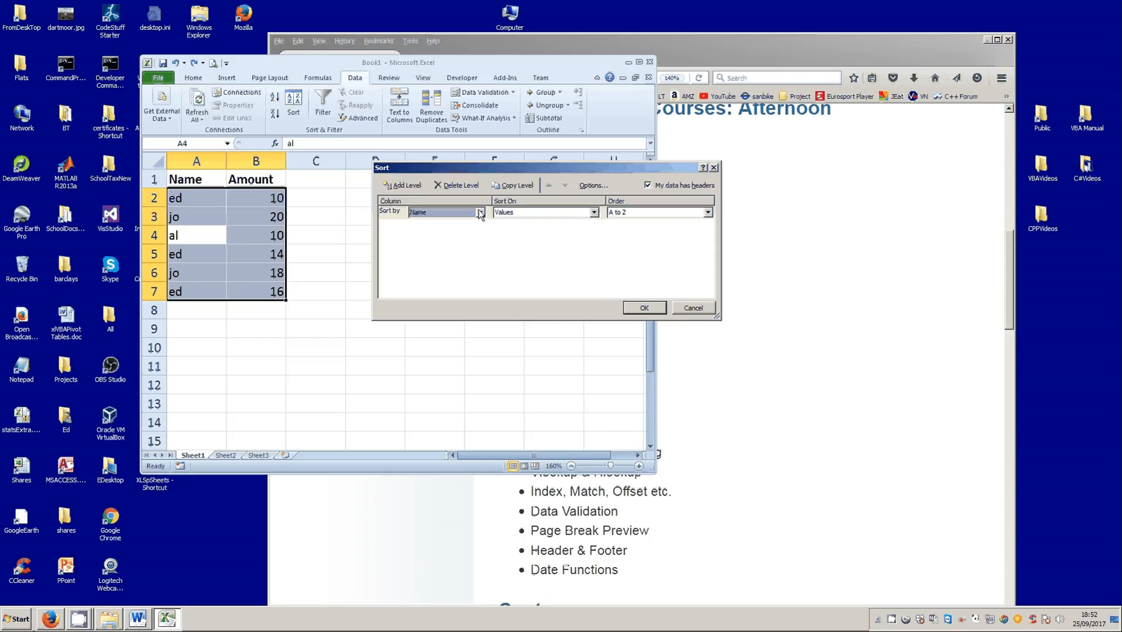
left_click(406, 186)
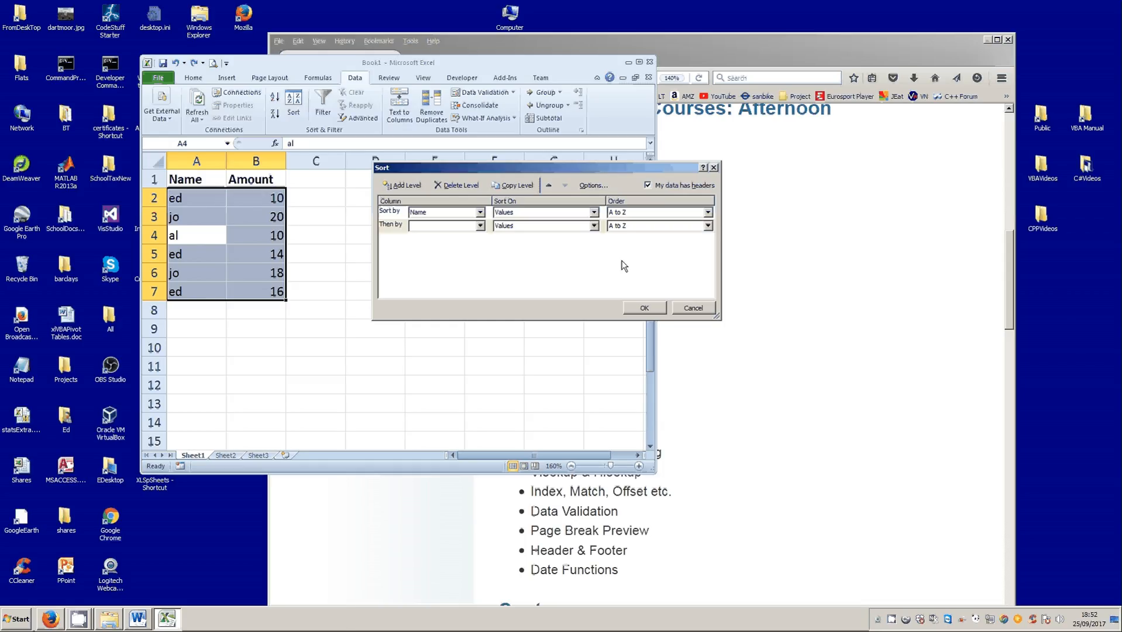
left_click(480, 225)
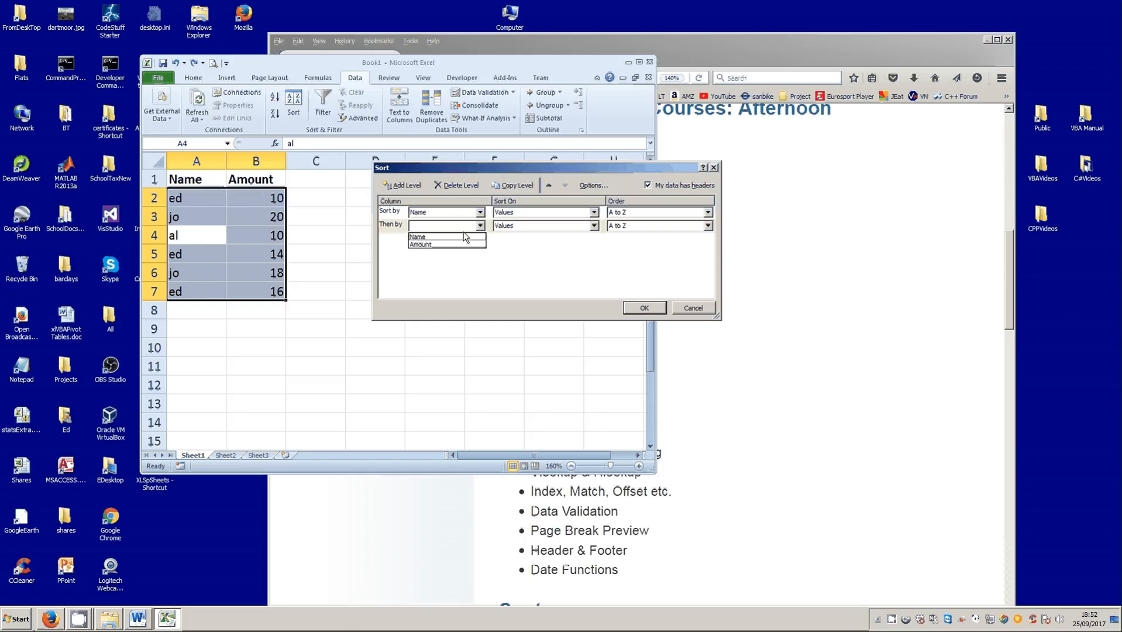
left_click(460, 242)
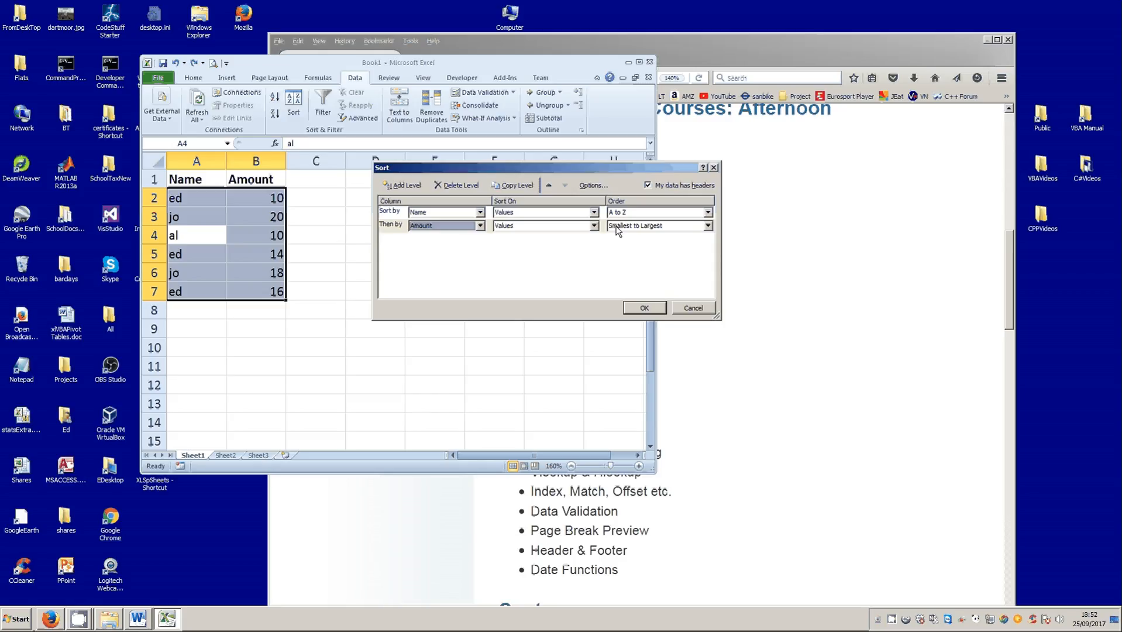
left_click(646, 310)
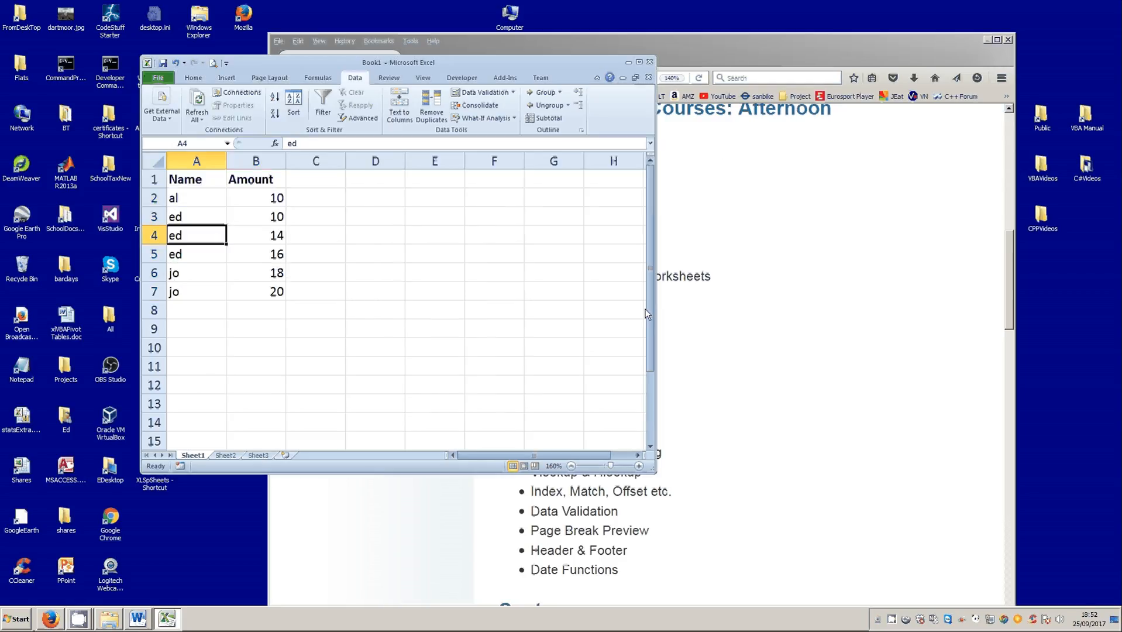
- Check the two-level sort by reviewing the amounts within each name group and down the whole Amount column
left_click_drag(190, 280, 234, 289)
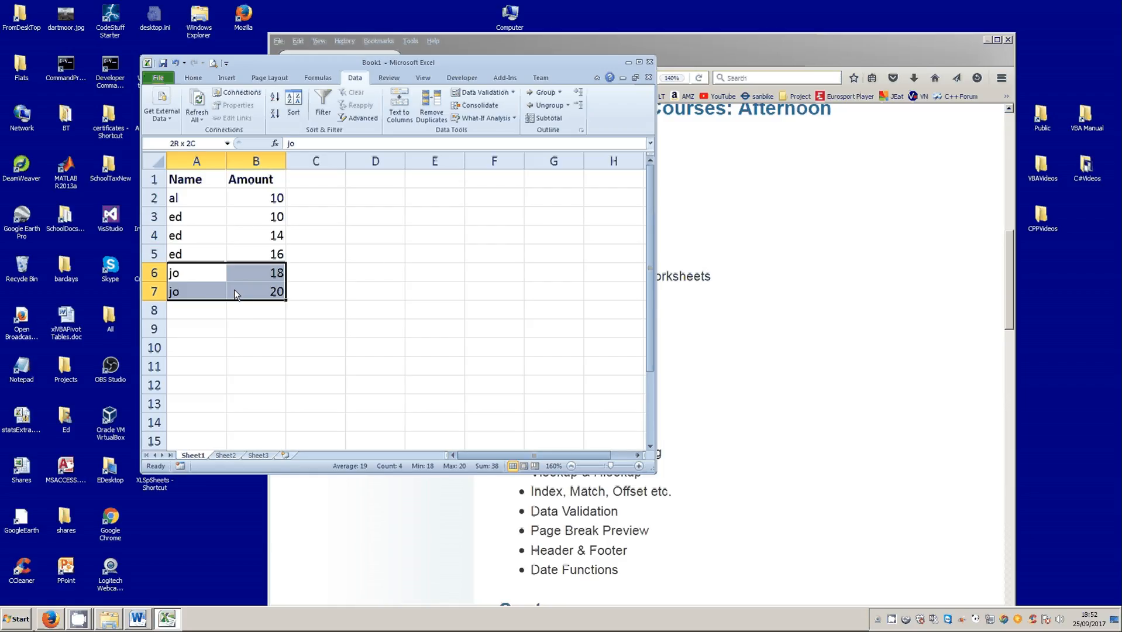
left_click_drag(186, 221, 248, 248)
left_click(195, 205)
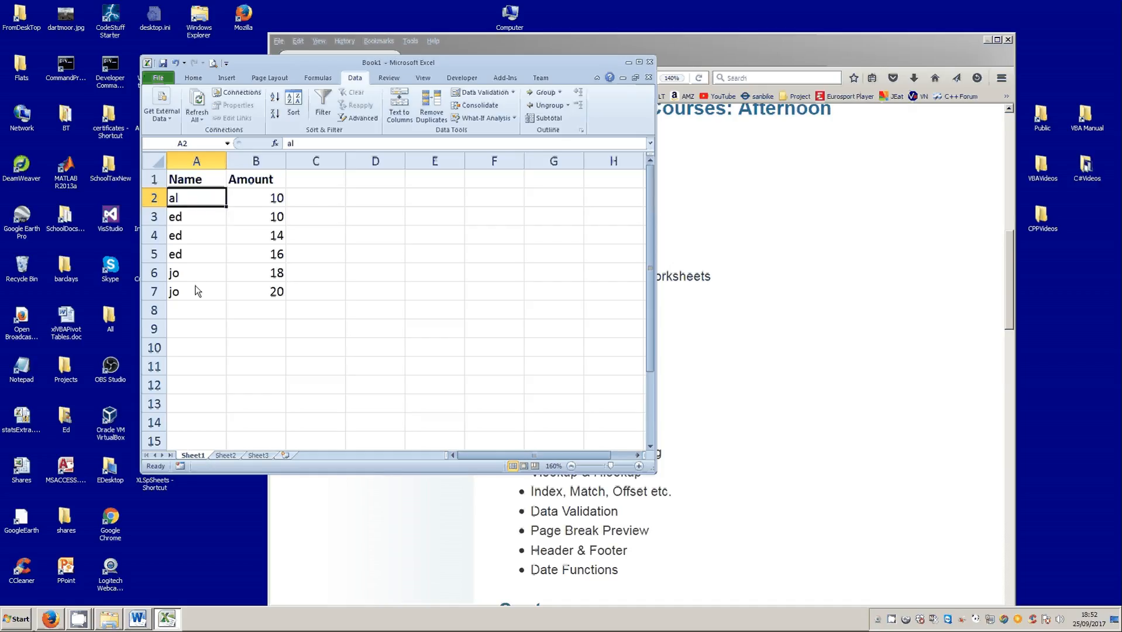
left_click_drag(254, 203, 255, 293)
left_click(258, 261)
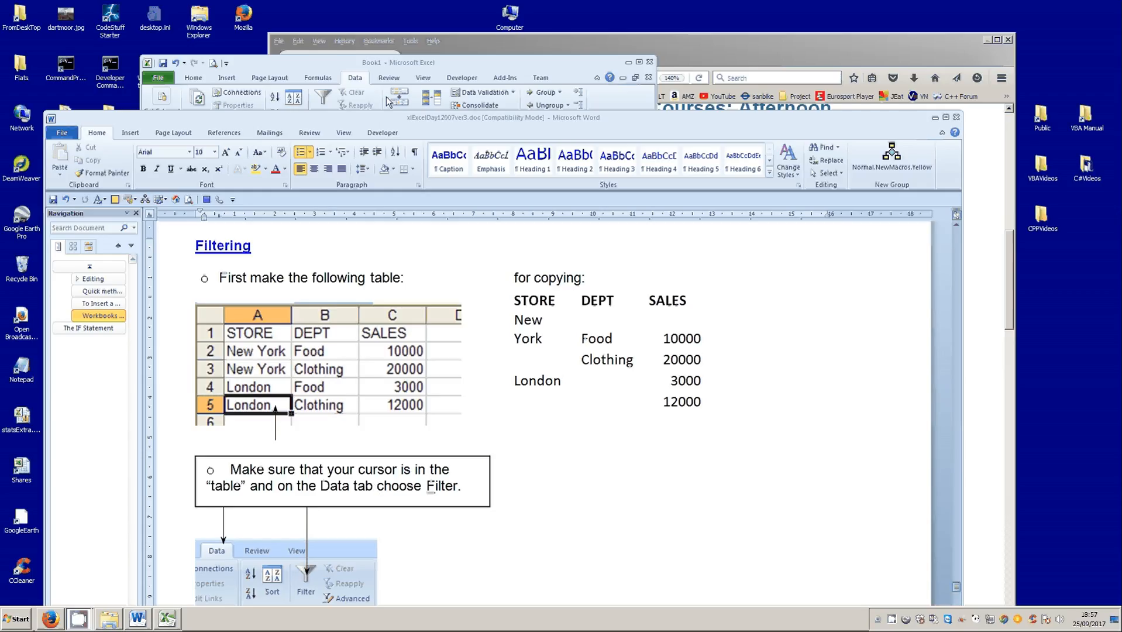
- Move the Word document with the Filtering exercise out of the way and switch to the Excel workbook
left_click_drag(382, 120, 1121, 103)
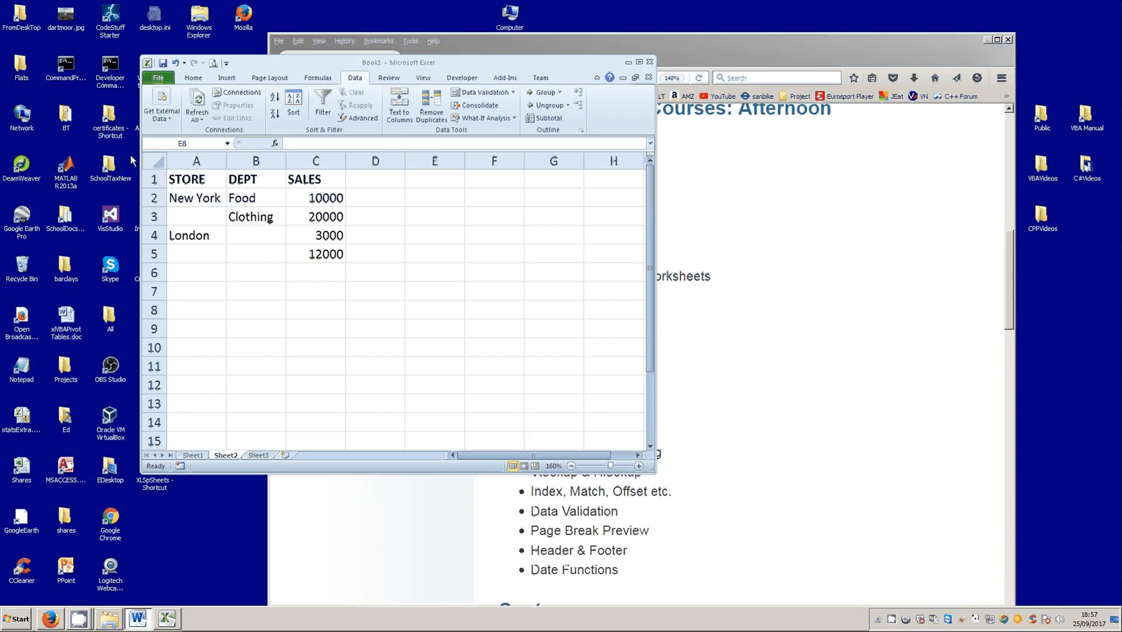
- Fill New York from cell A2 down into the empty STORE cell A3
left_click(208, 203)
left_click(208, 203)
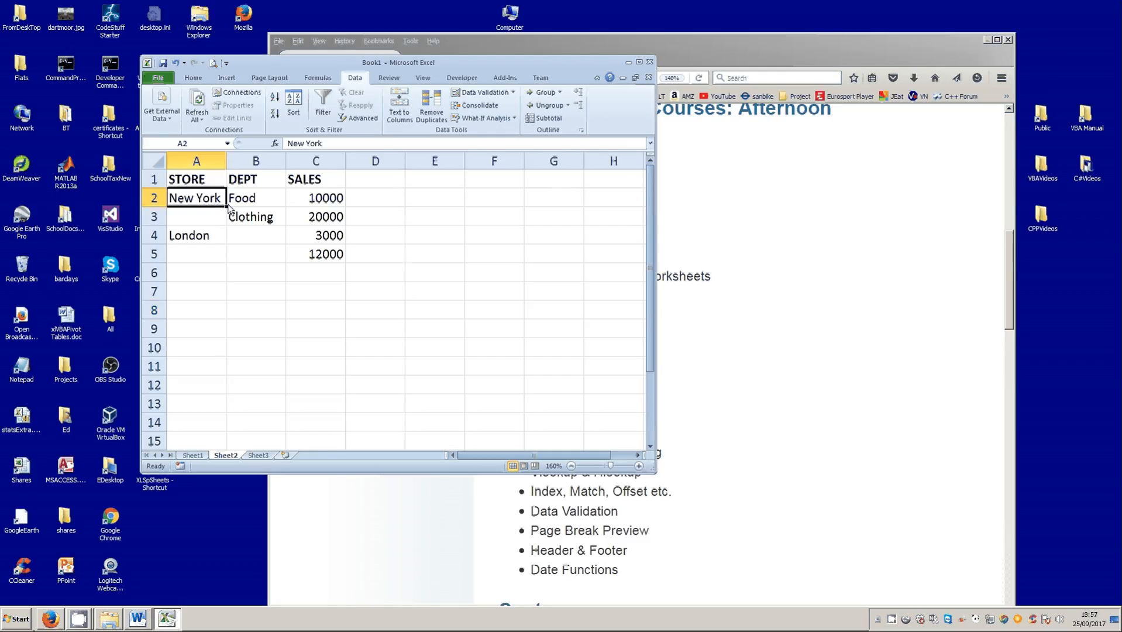
left_click_drag(228, 207, 225, 219)
left_click_drag(224, 223, 223, 220)
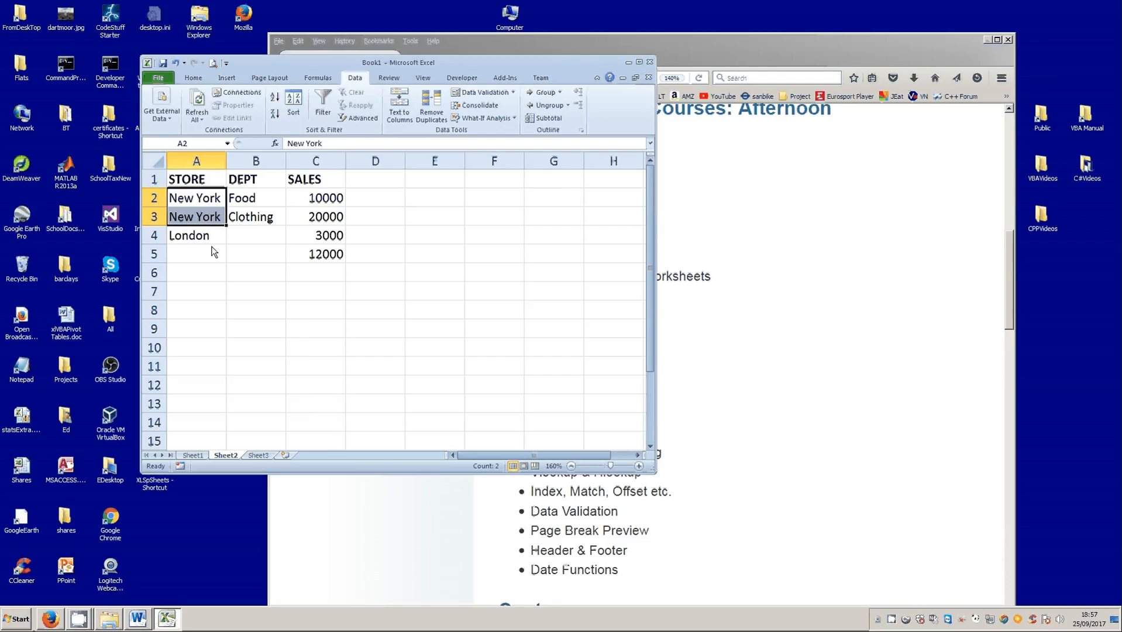
- Complete the STORE column by entering London in the empty cell A5
left_click(211, 260)
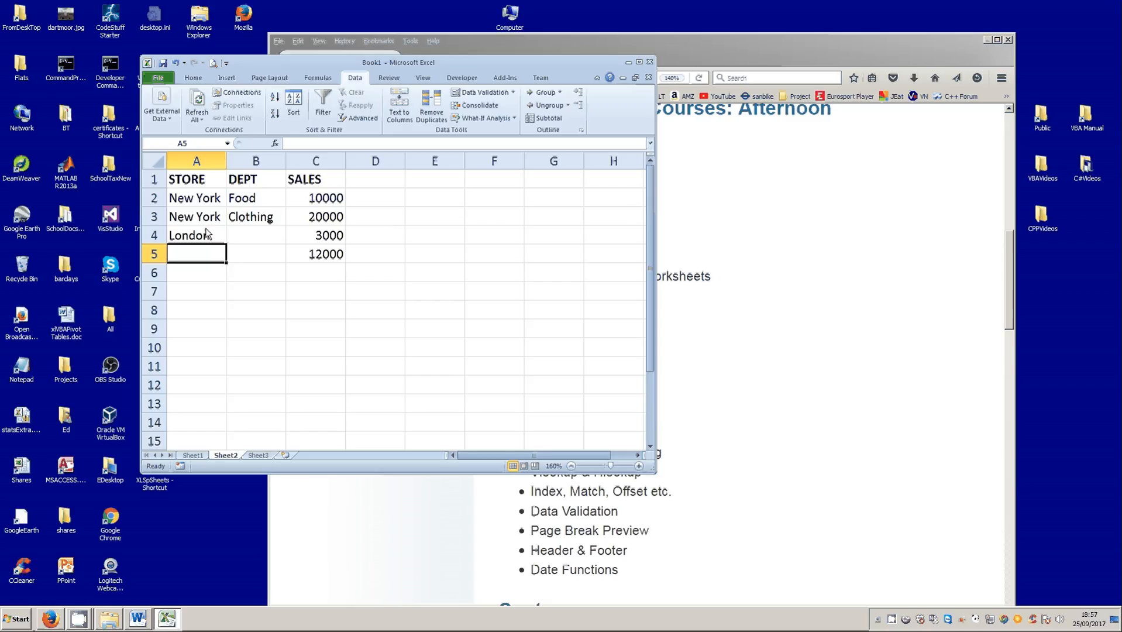
right_click(188, 253)
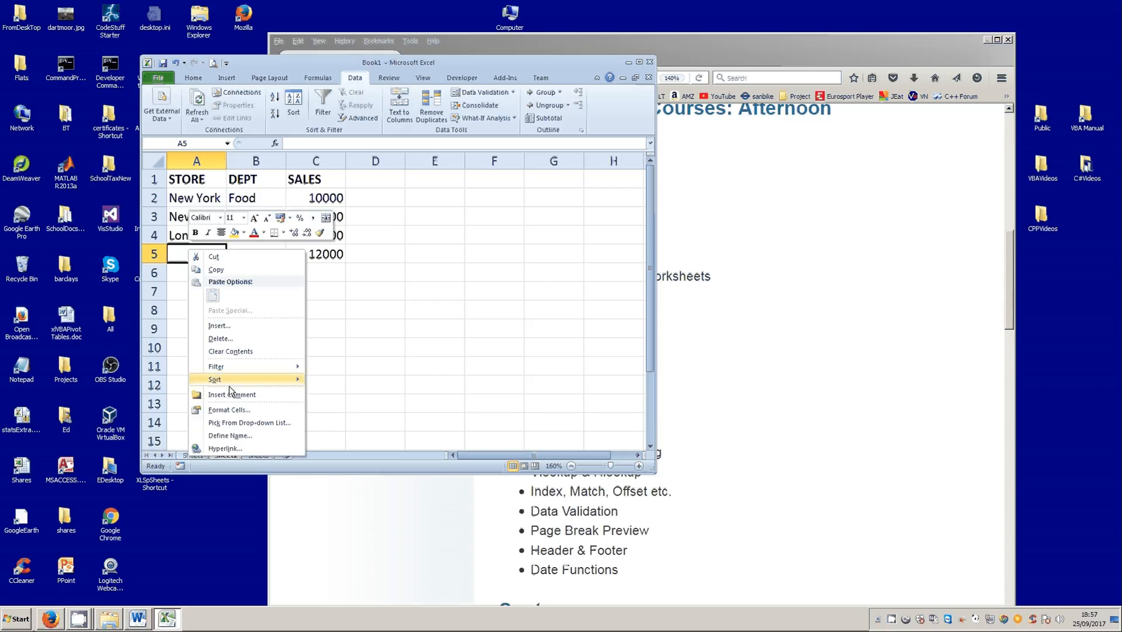
left_click(234, 422)
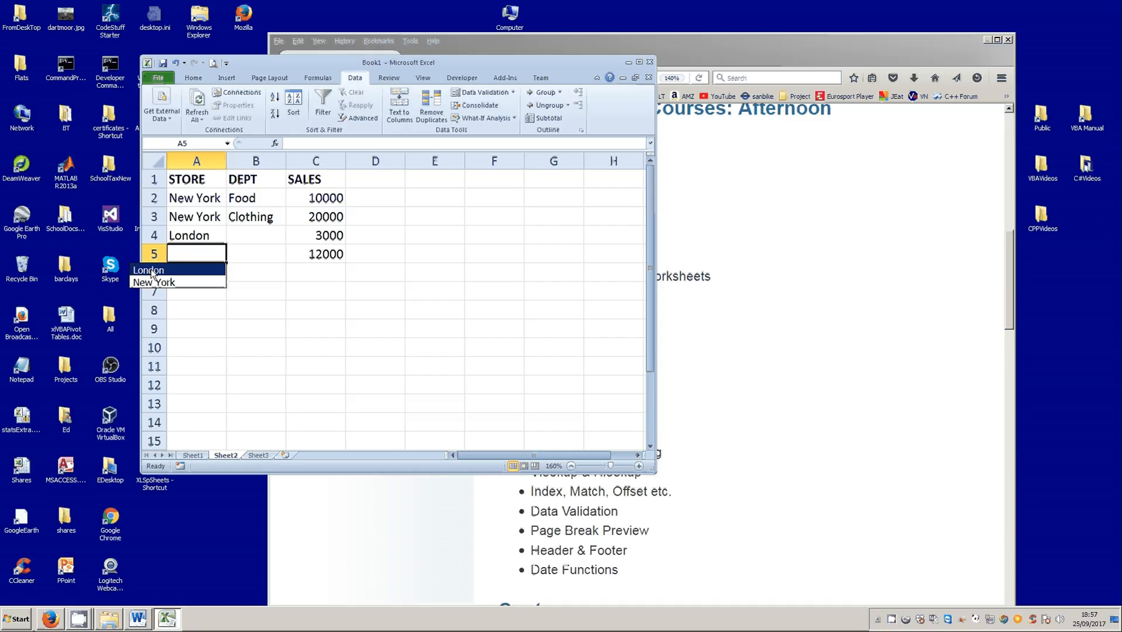
left_click(195, 250)
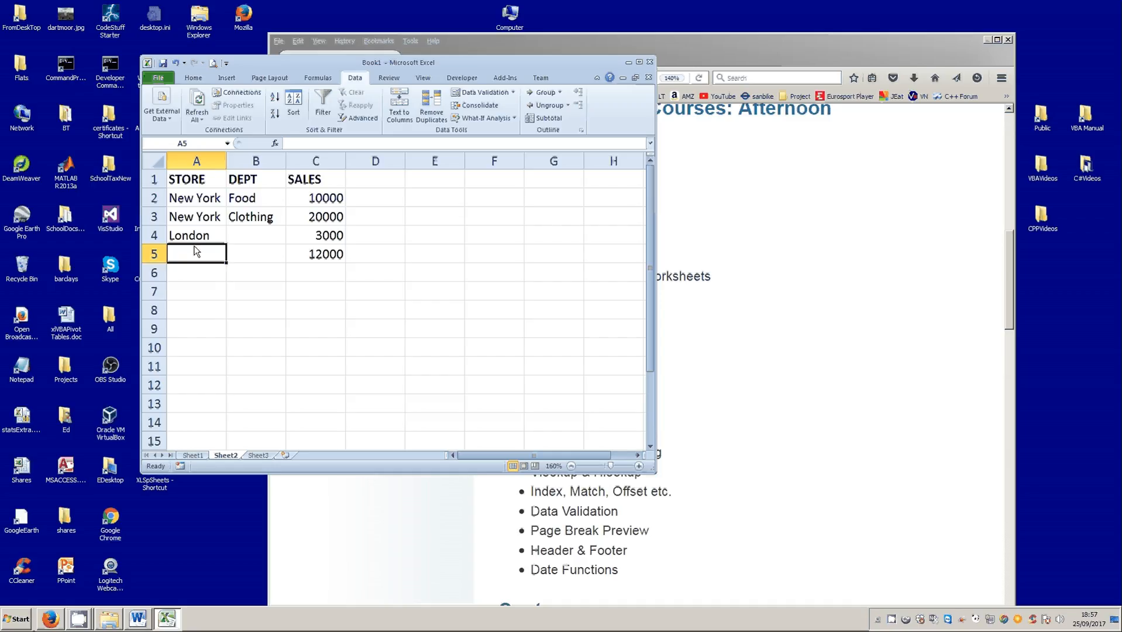
type("London")
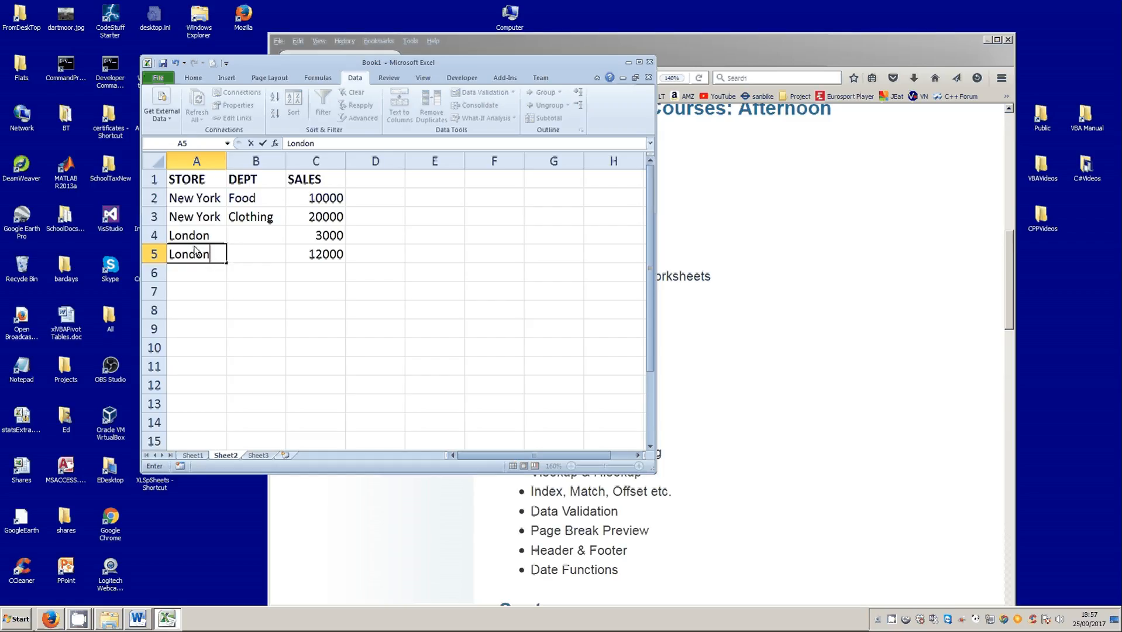
- Repeat the Food and Clothing departments from B2:B3 in the empty London rows, B4:B5
left_click(253, 241)
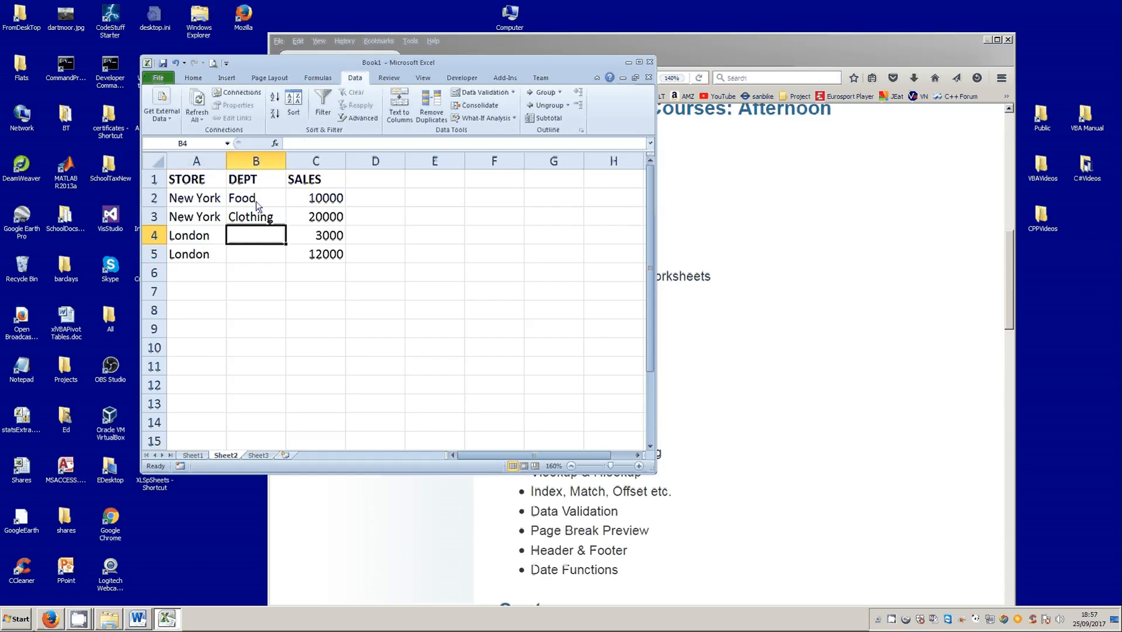
left_click_drag(256, 197, 281, 259)
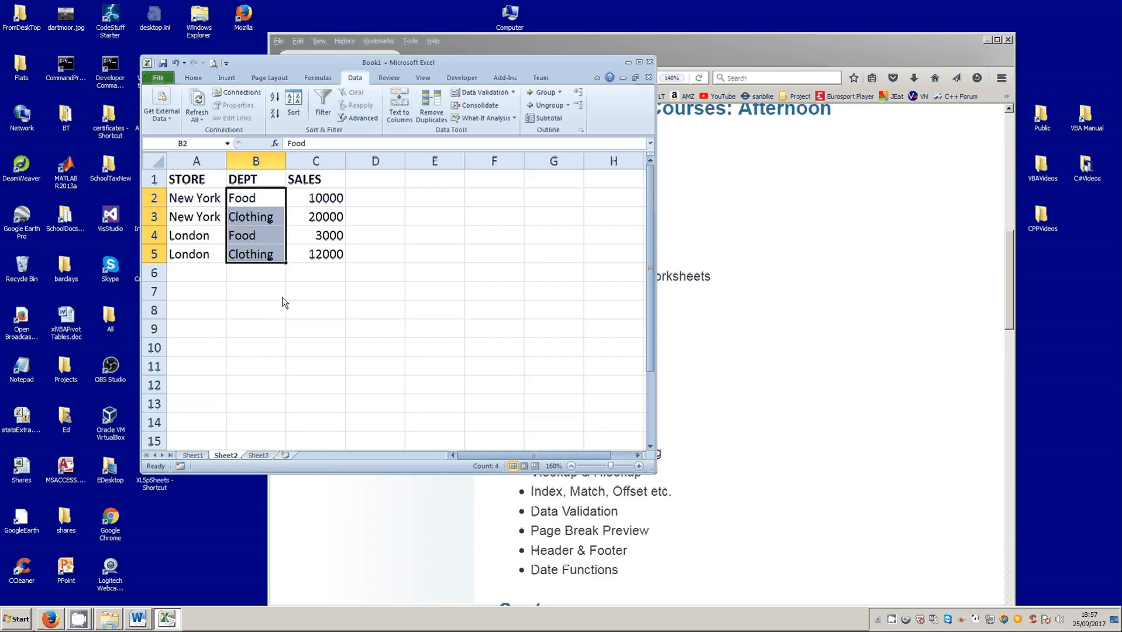
left_click(264, 294)
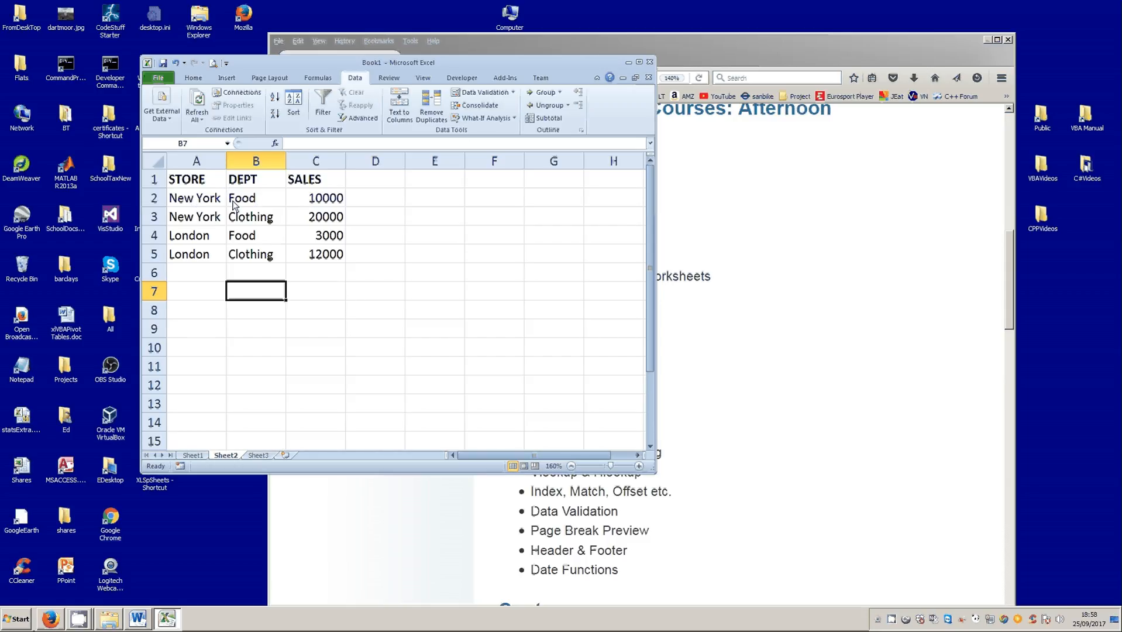
- Turn on filtering for the table and filter the STORE column to show only London
left_click(206, 206)
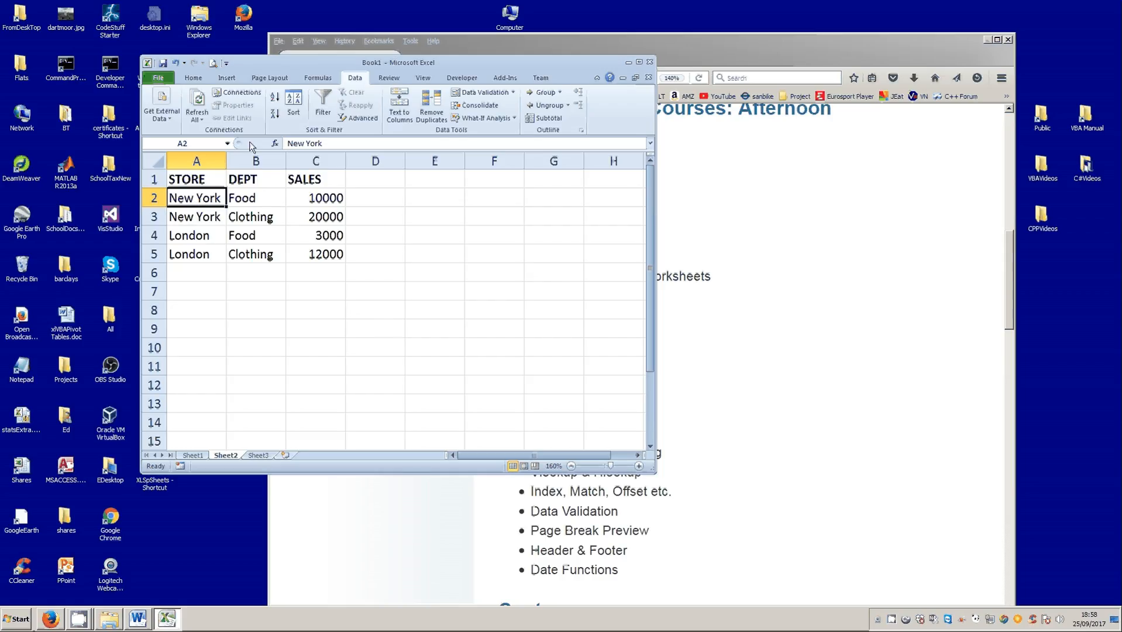
left_click(325, 114)
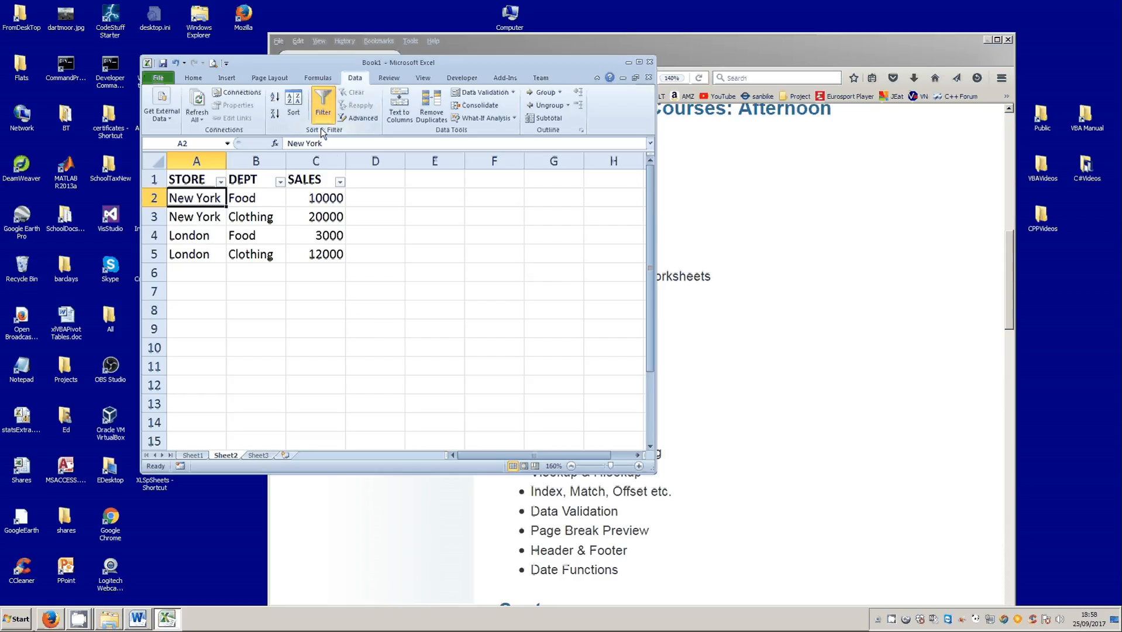
left_click(220, 183)
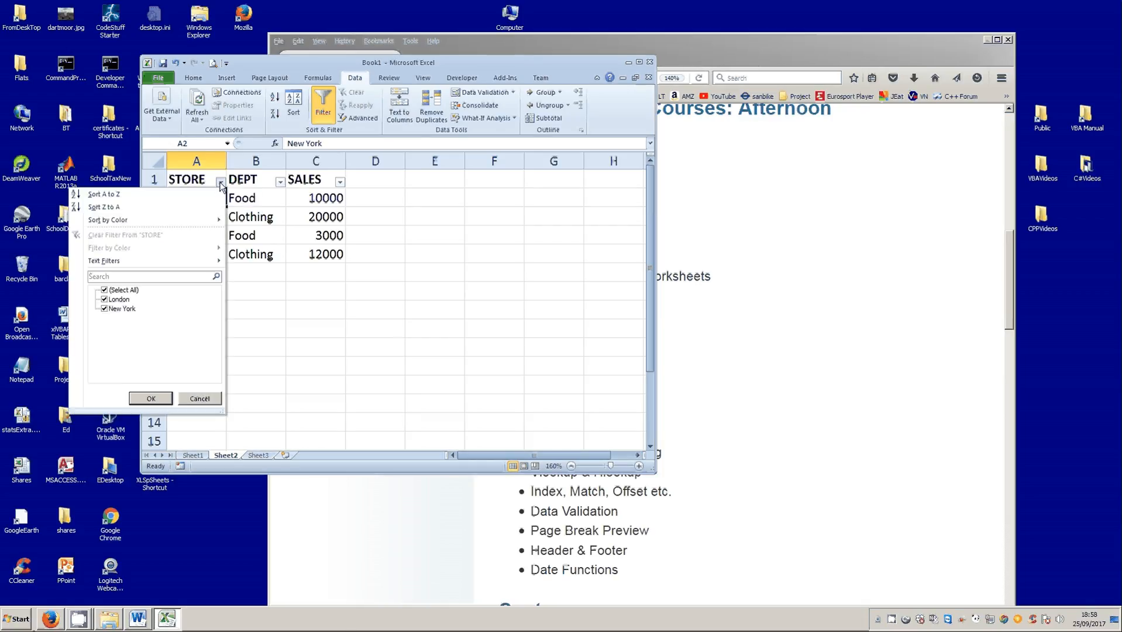
left_click(105, 290)
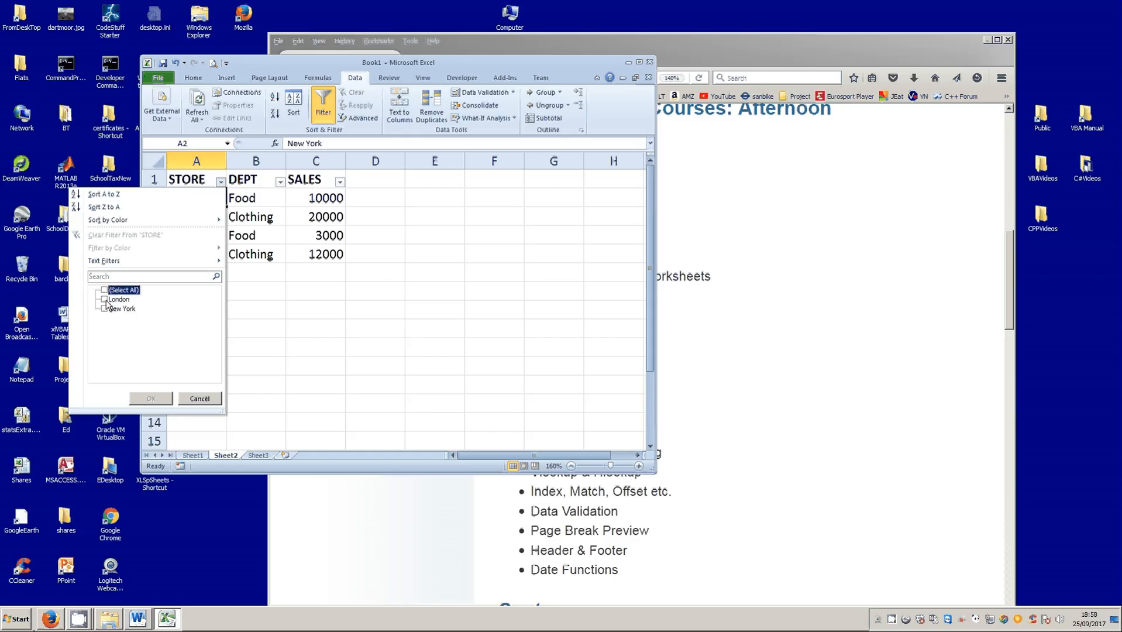
left_click(104, 299)
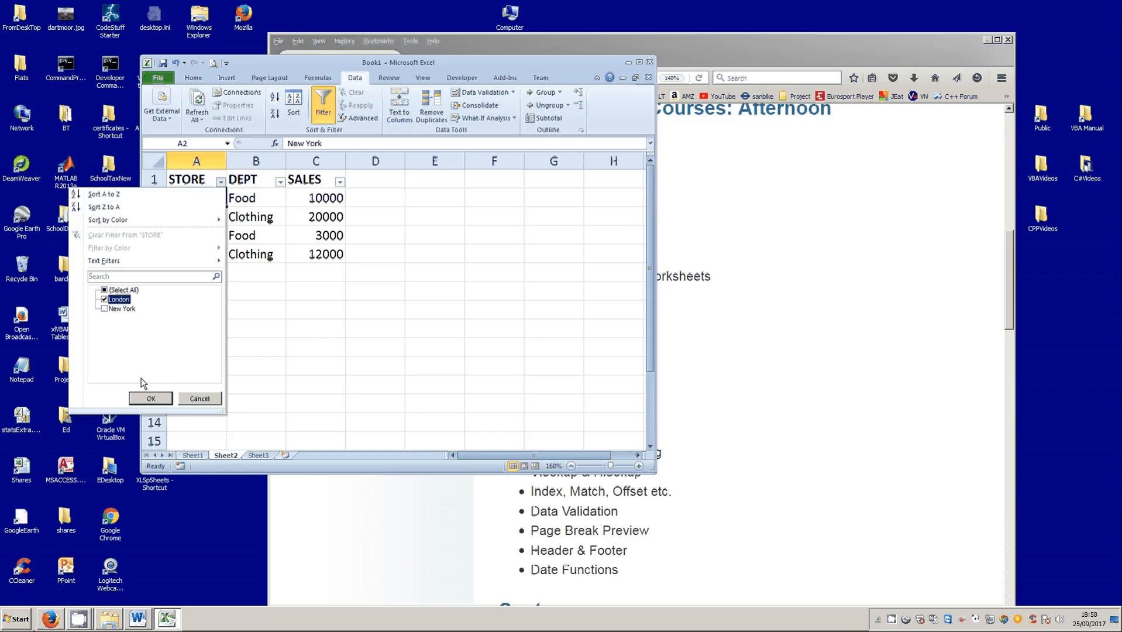
left_click(151, 398)
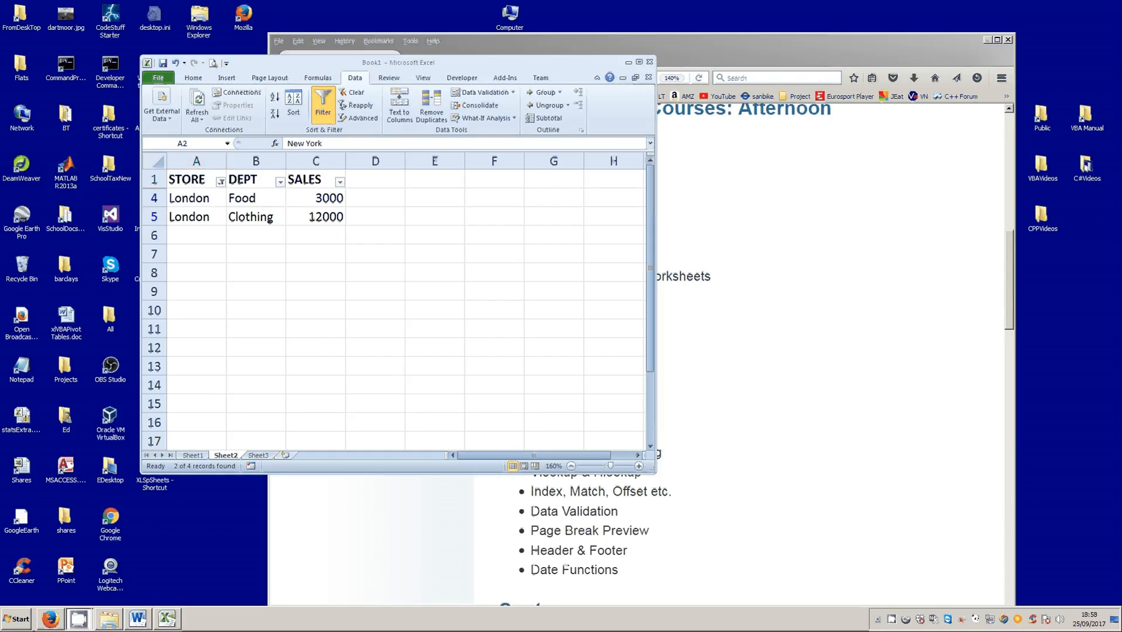
left_click(282, 183)
left_click(281, 183)
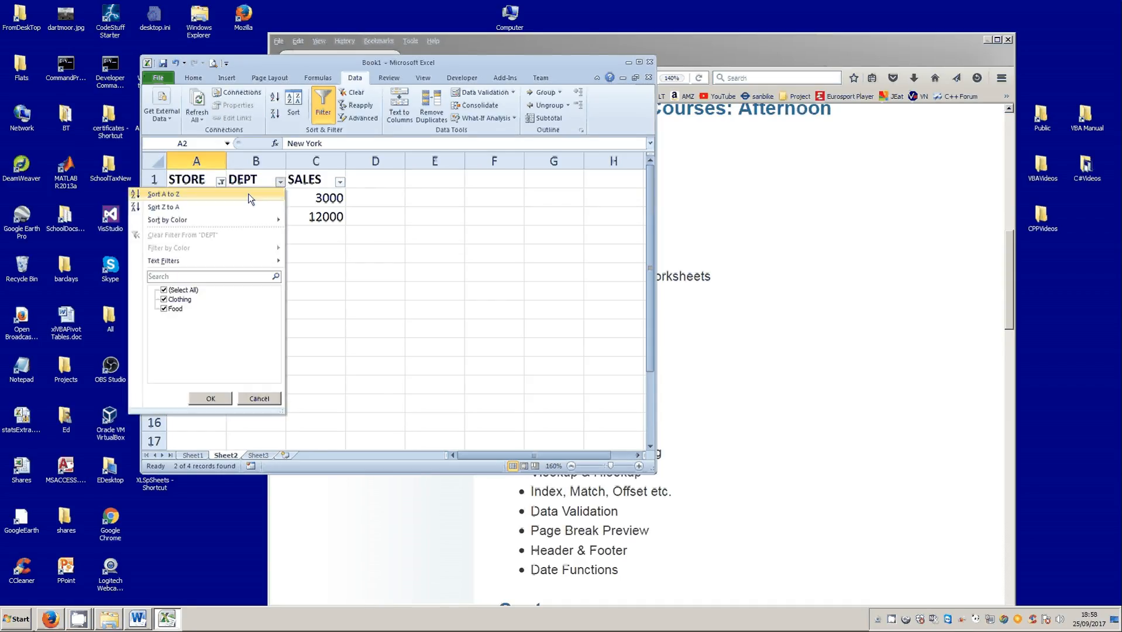
left_click(165, 292)
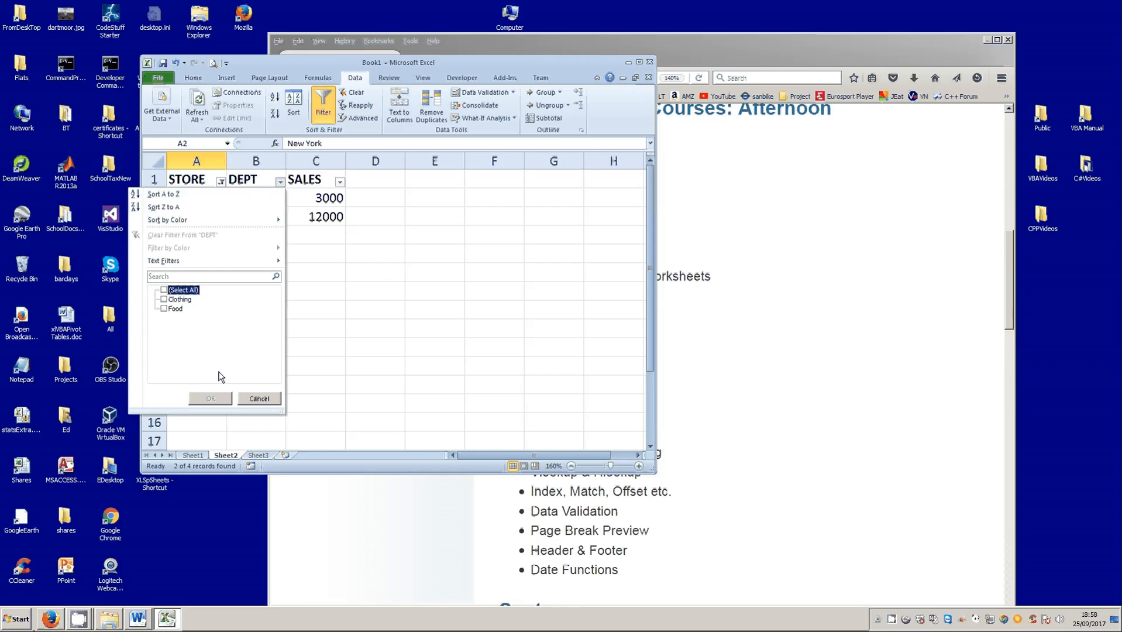
left_click(258, 398)
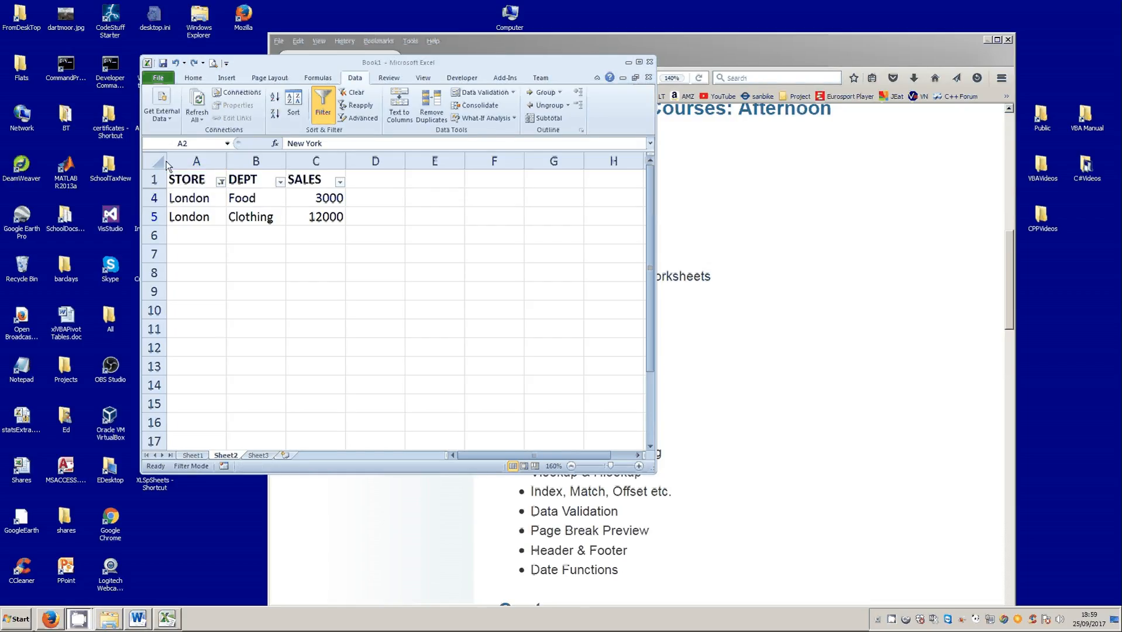
- Show all stores again by reselecting every value in the STORE filter
left_click(222, 184)
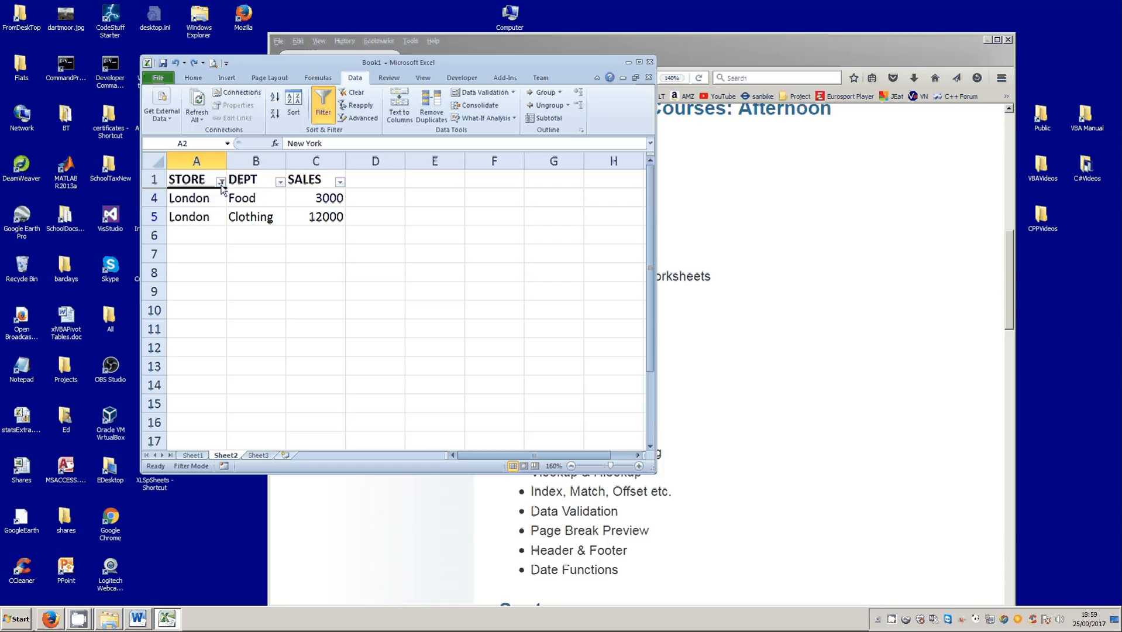
left_click(221, 183)
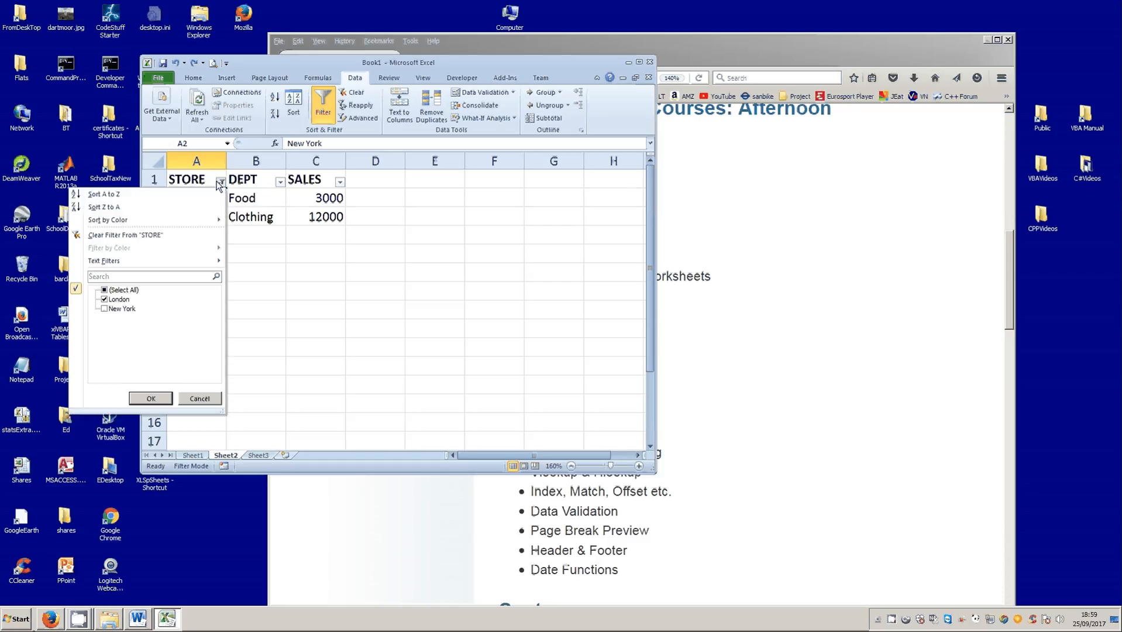
left_click(105, 291)
left_click(151, 398)
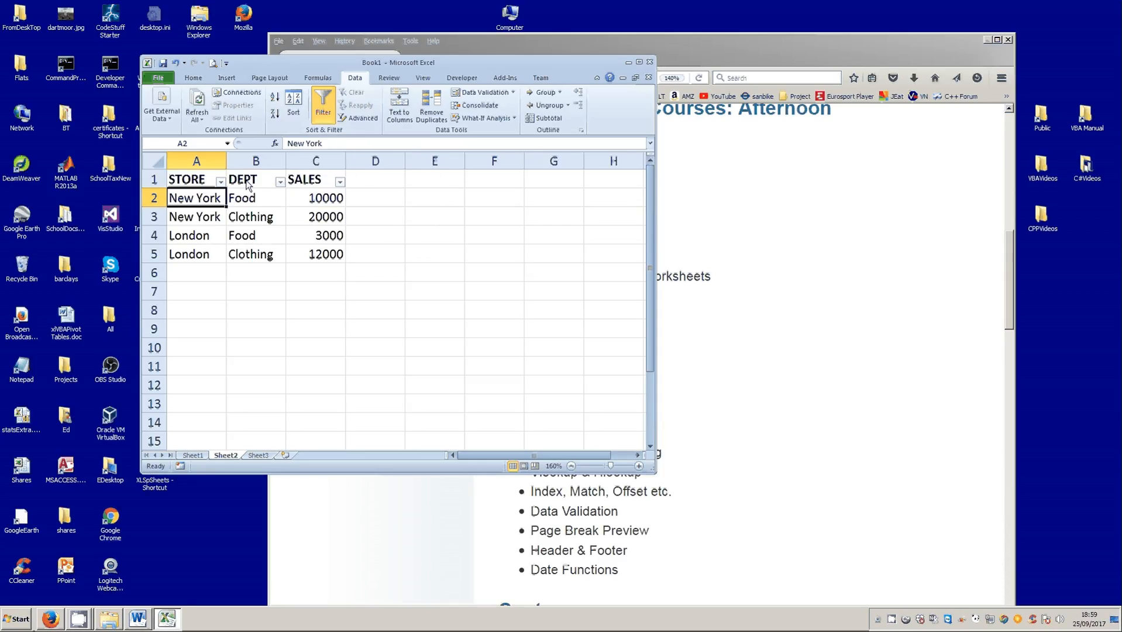
- Filter the DEPT column to show only Clothing, and finish by turning filtering off for the table
left_click(280, 182)
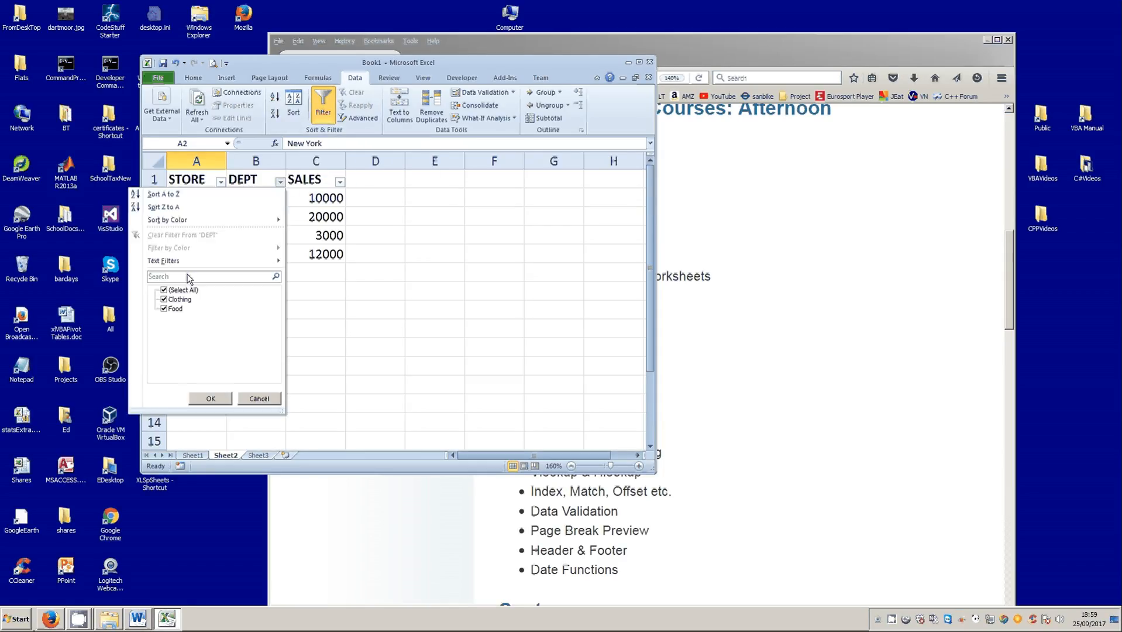
left_click(163, 290)
left_click(164, 299)
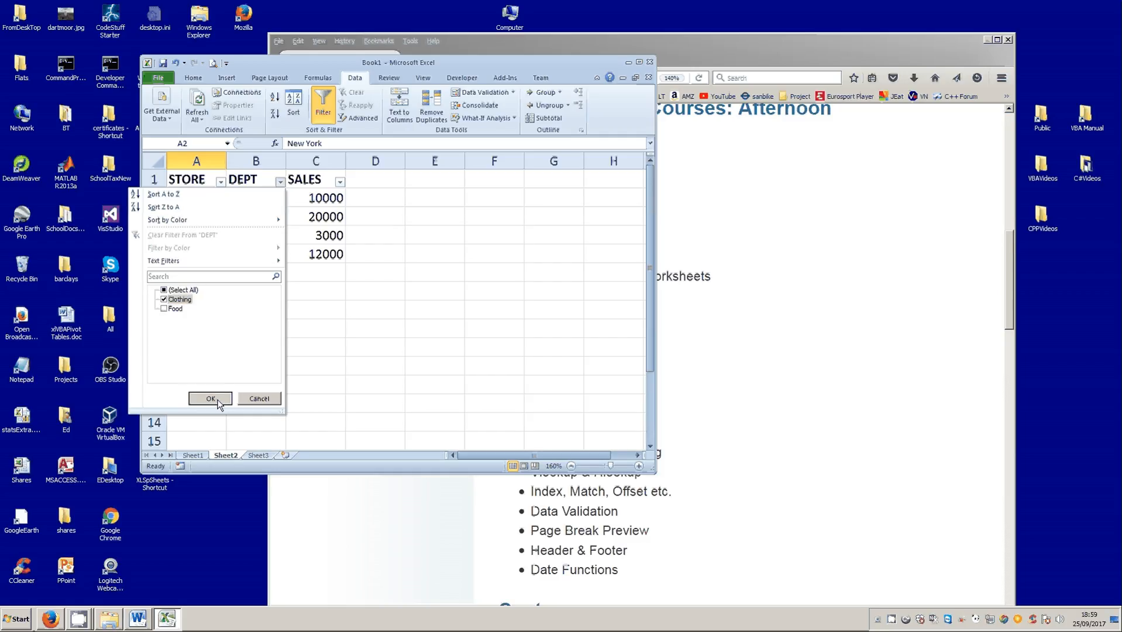
left_click(217, 400)
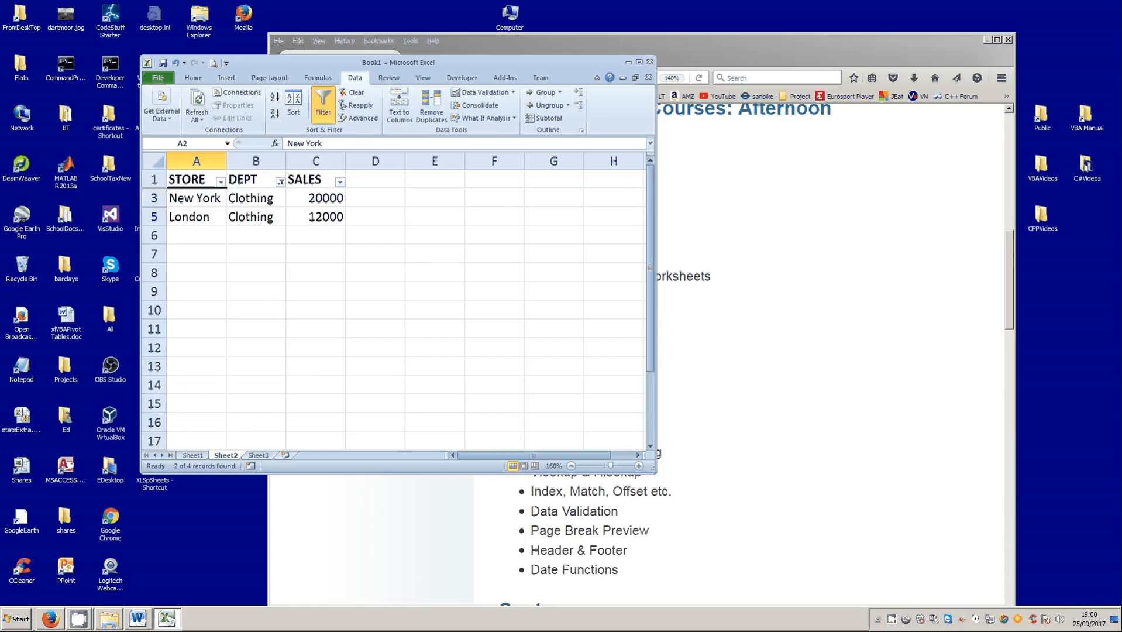
left_click(323, 115)
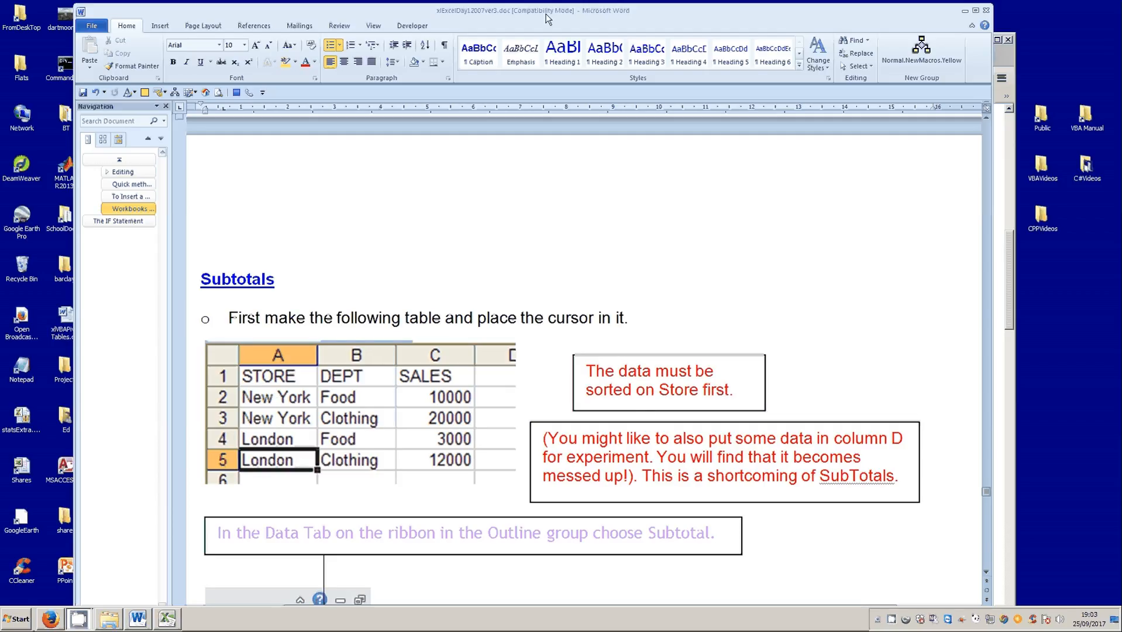
- Switch from the Word document to the Excel workbook and add subtotals that sum SALES at each change in STORE
left_click_drag(547, 20, 537, 25)
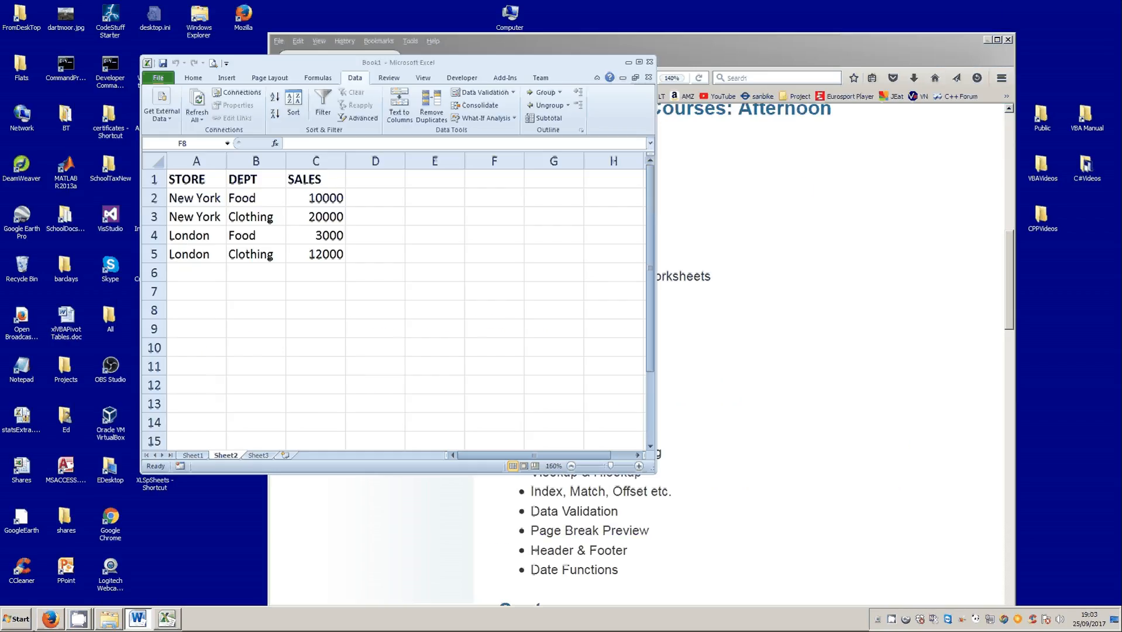
left_click(268, 240)
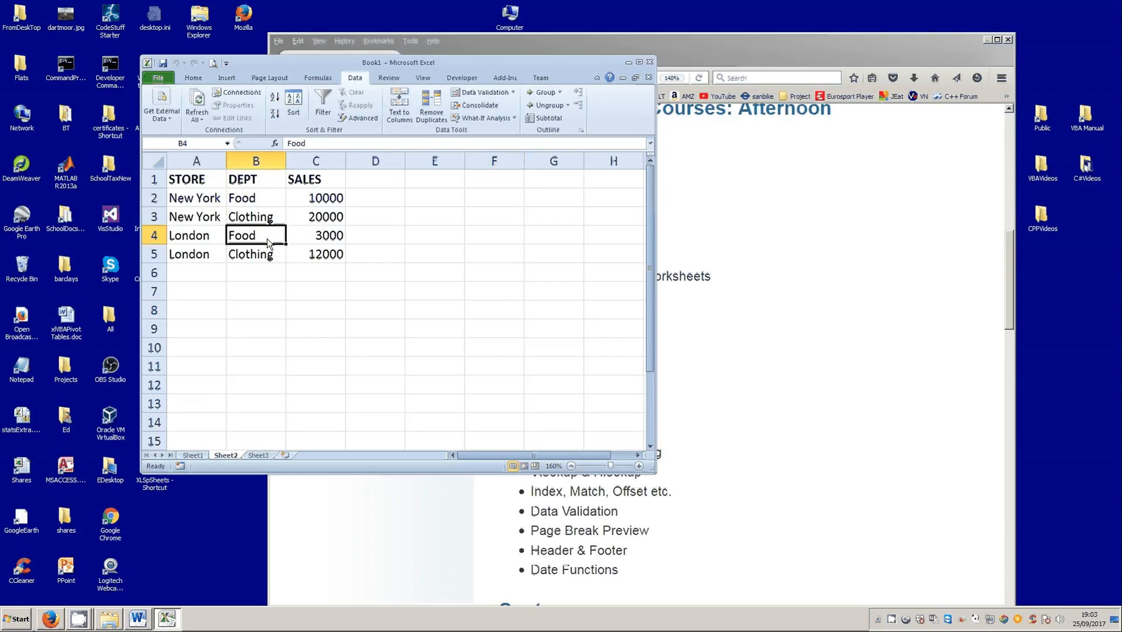
left_click(179, 221)
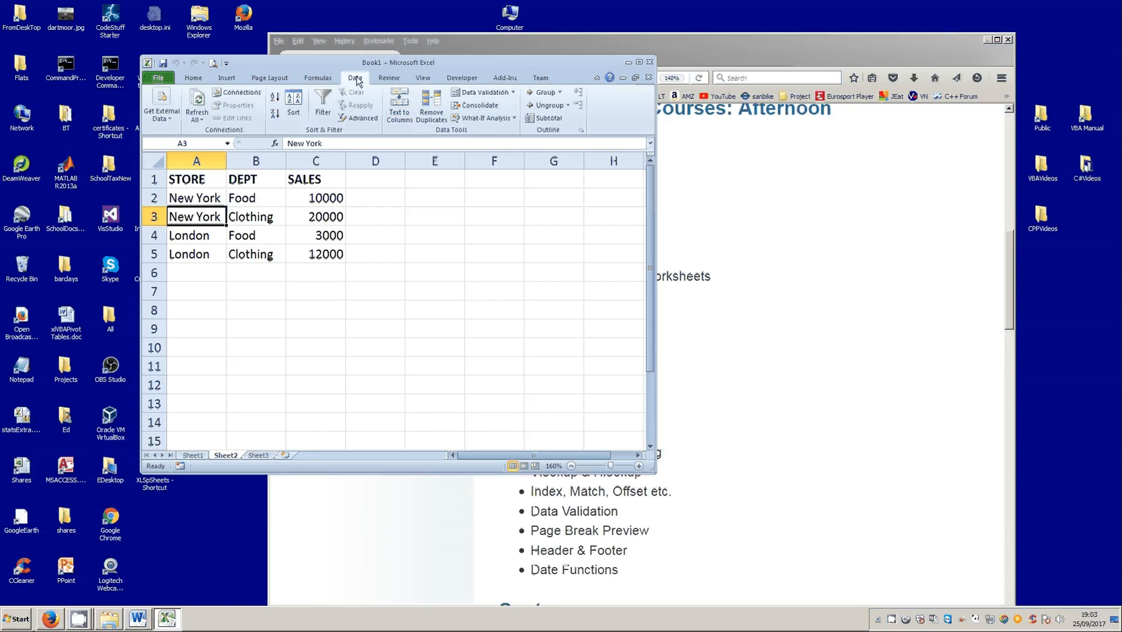
left_click(546, 120)
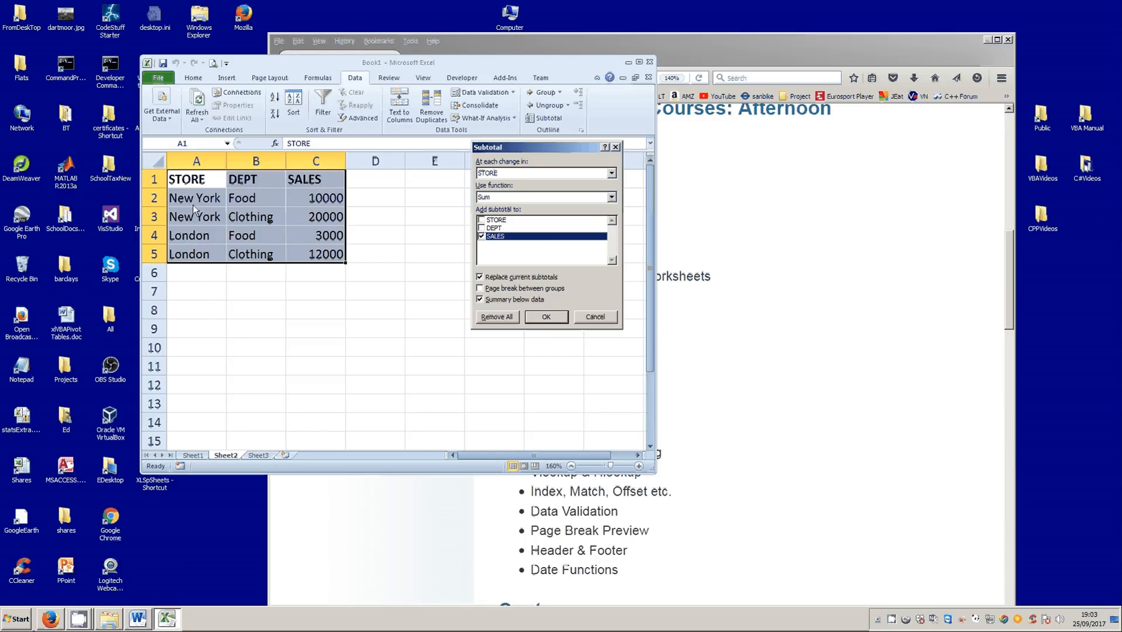
left_click(611, 198)
left_click(493, 206)
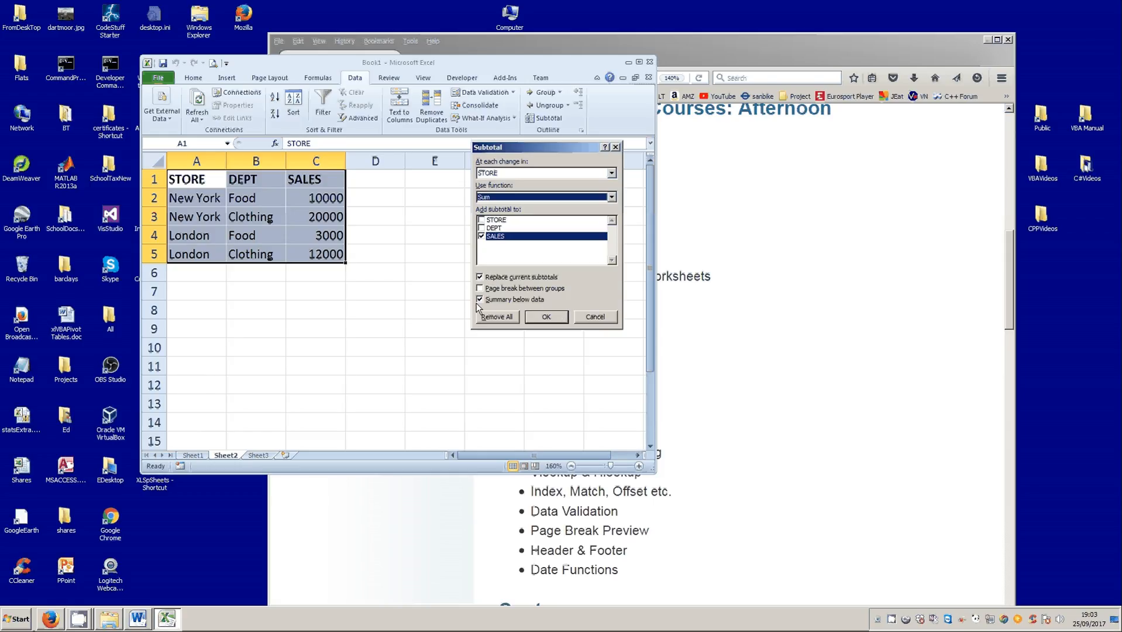
left_click(547, 317)
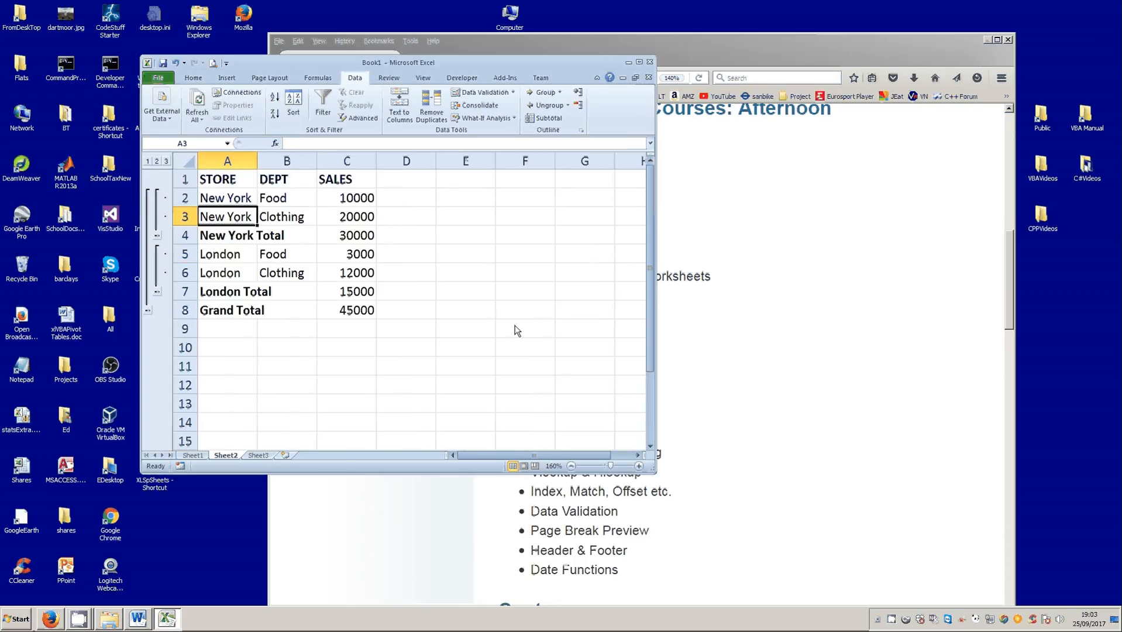
- Examine the inserted total rows for New York and London and the Grand Total row
left_click(224, 237)
left_click(225, 293)
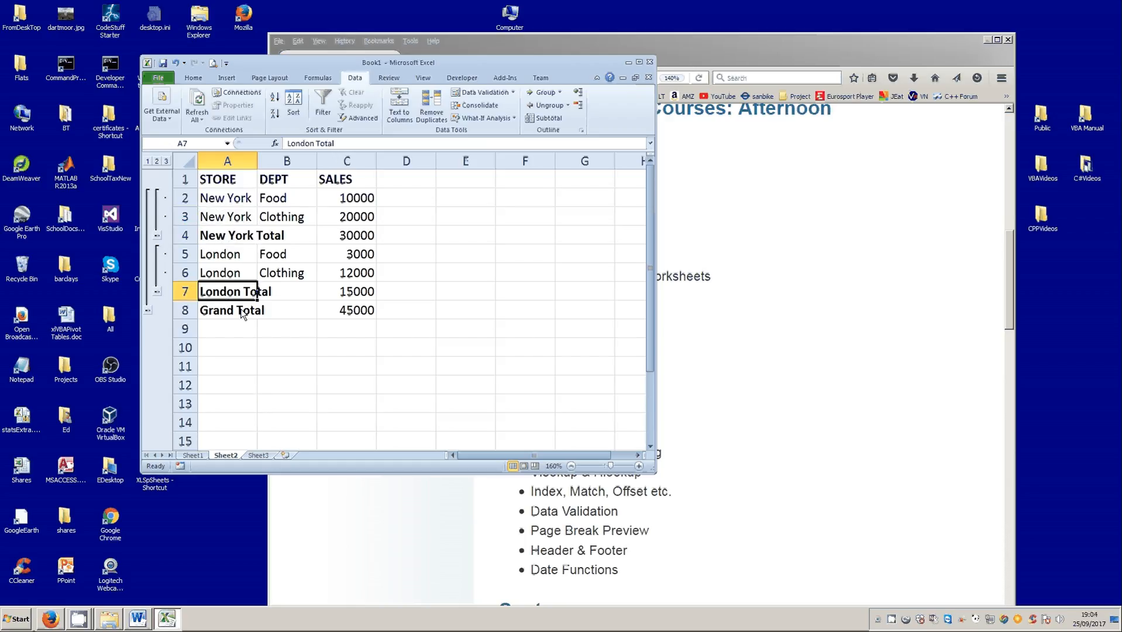
left_click(222, 316)
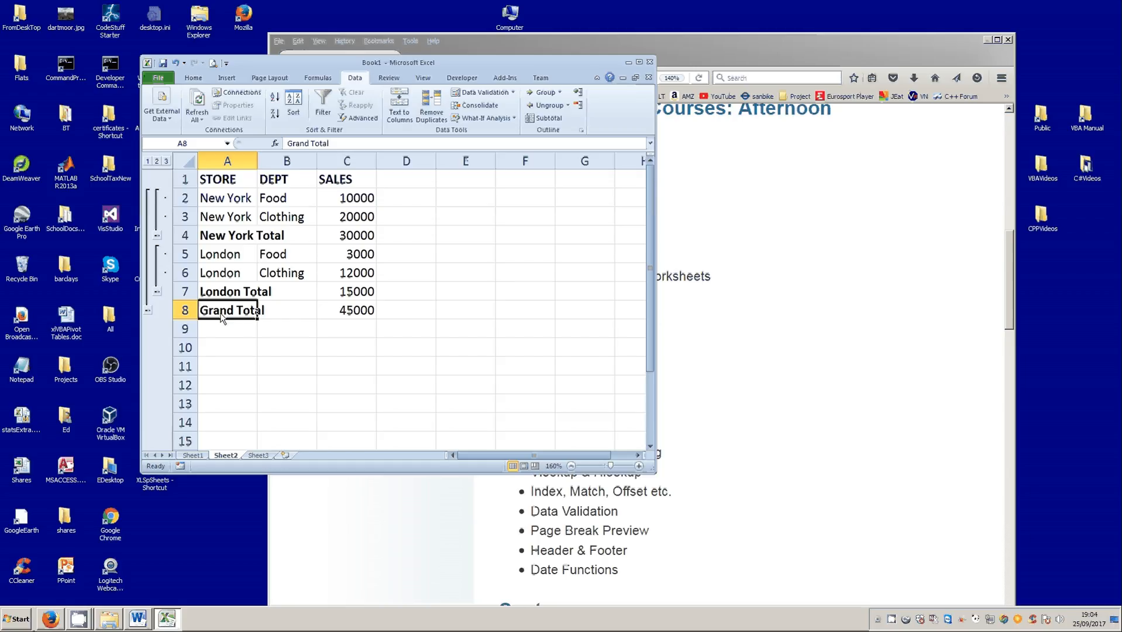
- Show the subtotalled table at outline levels 1, 2 and 3, and collapse and re-expand the New York group
left_click(148, 161)
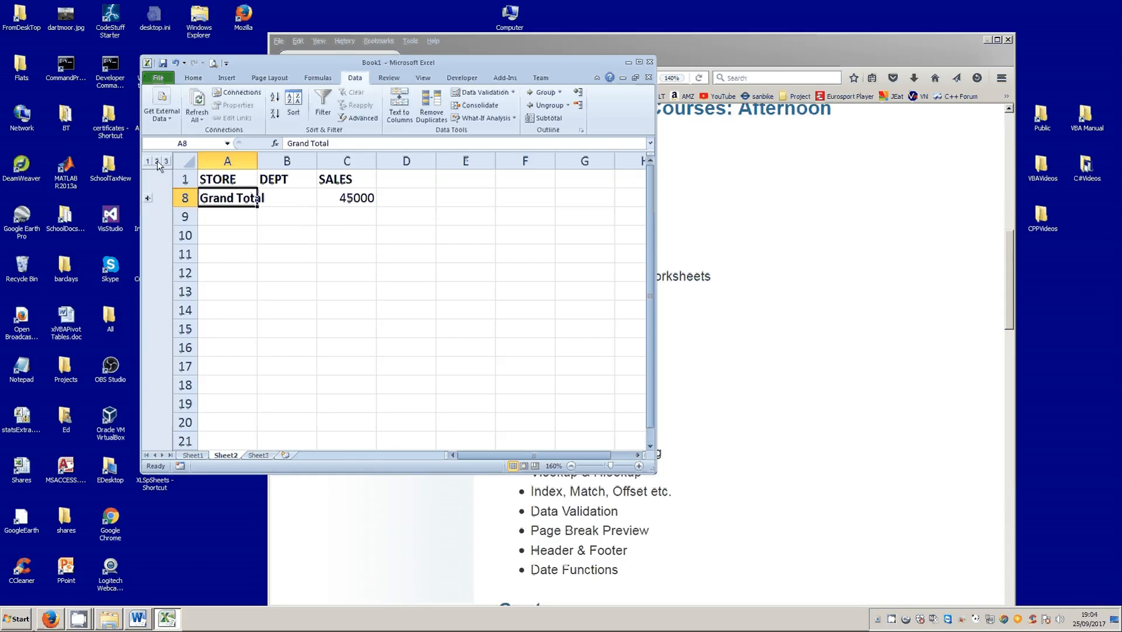
left_click(157, 162)
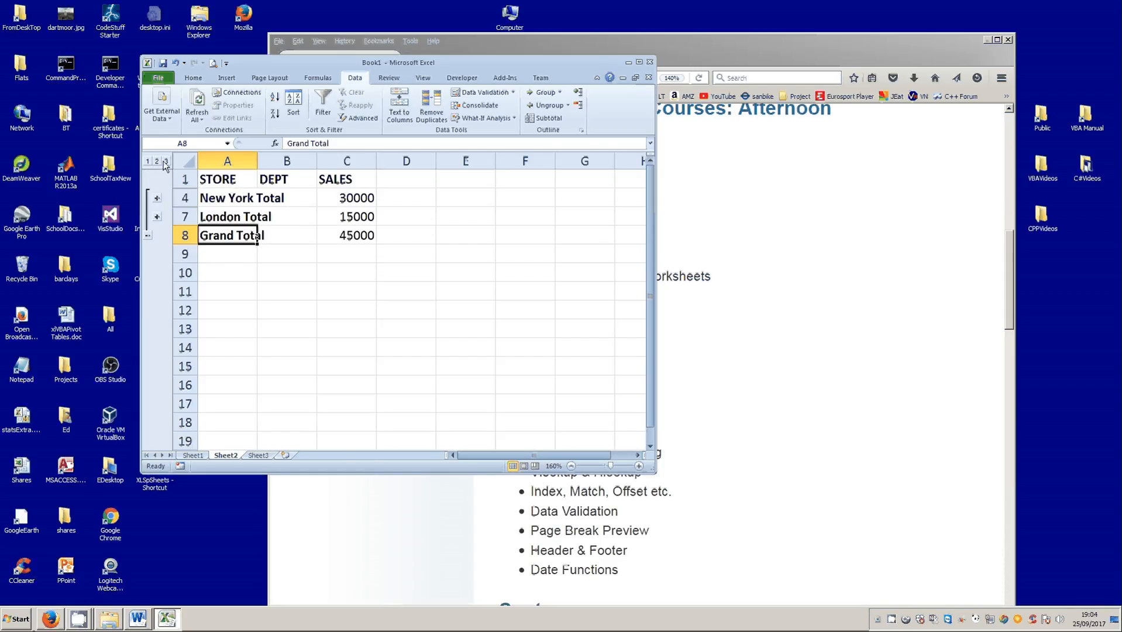
left_click(166, 162)
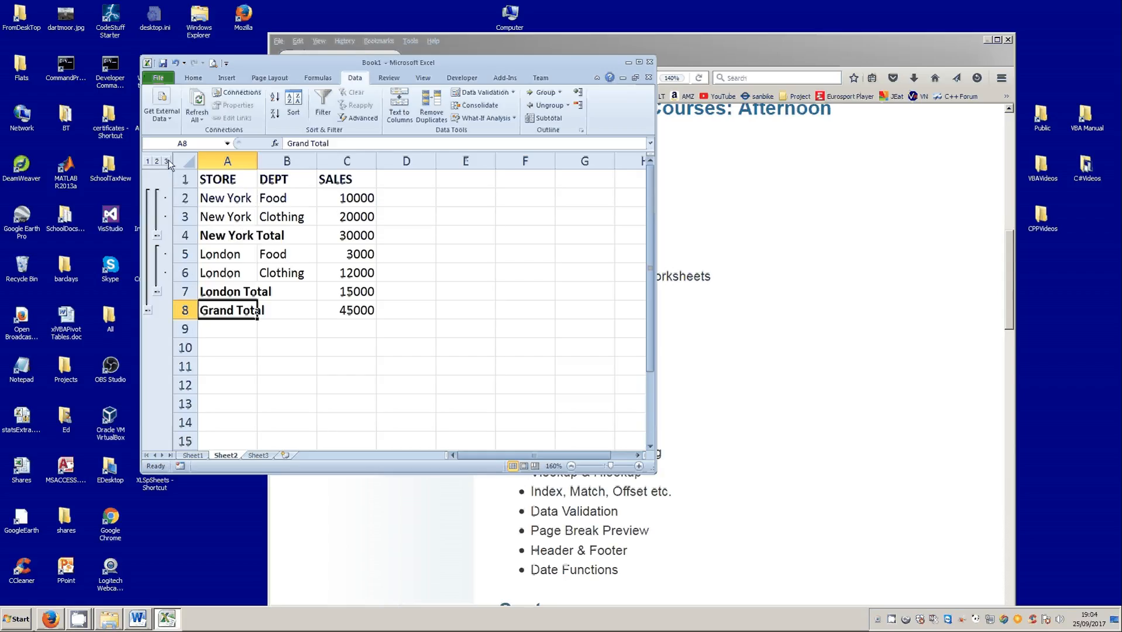
left_click(157, 235)
left_click(156, 198)
- Return to the workbook and remove all subtotals from the sales table
key("alt+Tab")
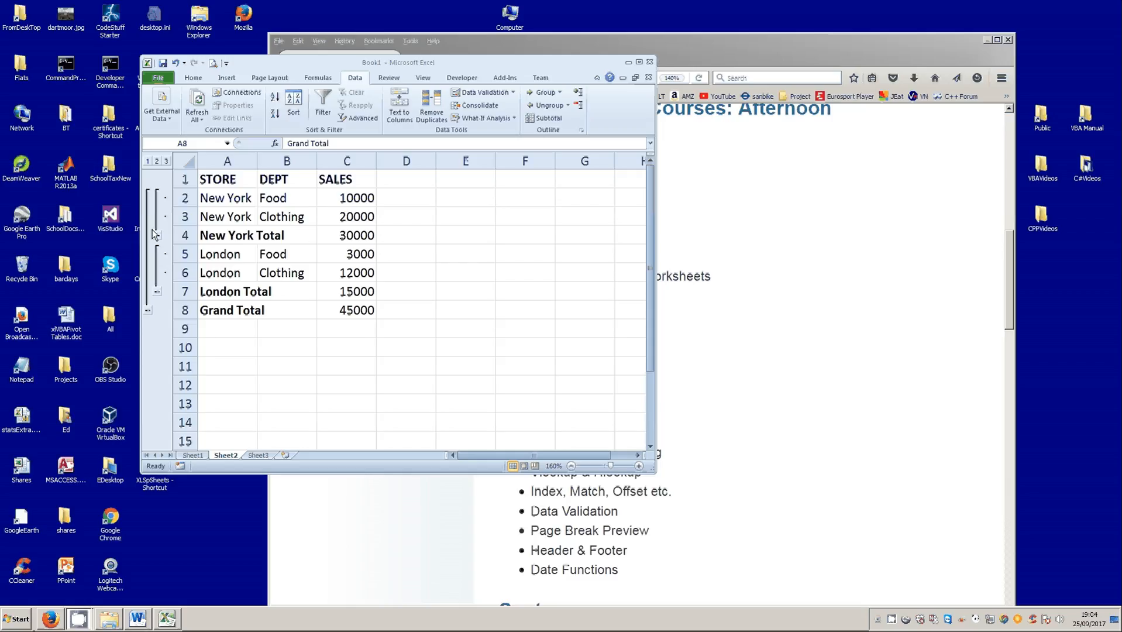
key("alt+Tab")
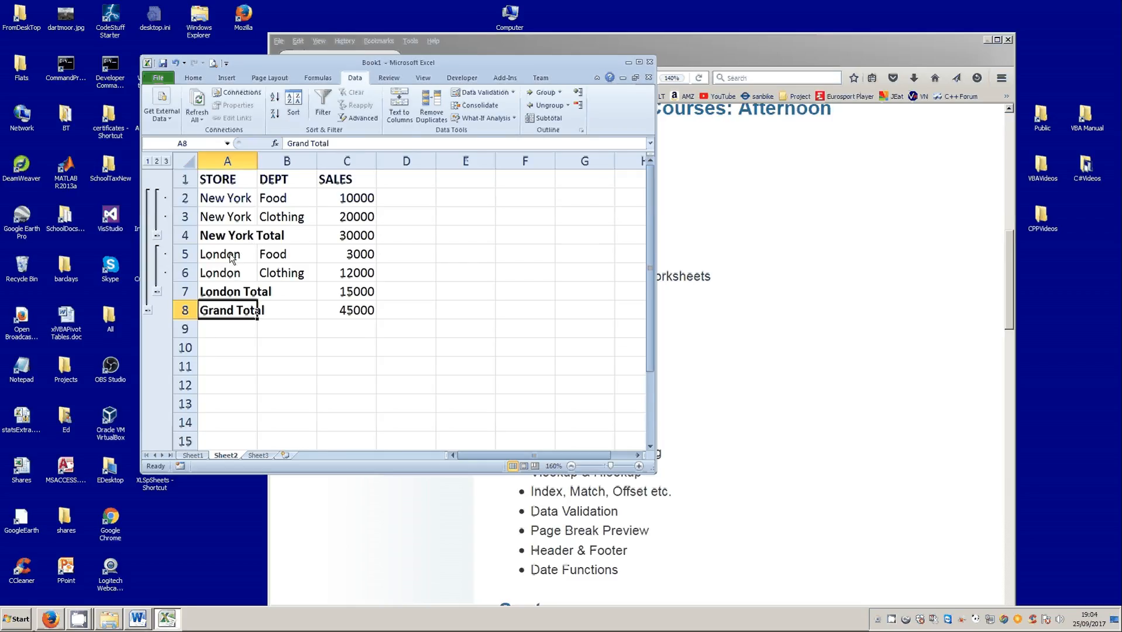
left_click(231, 258)
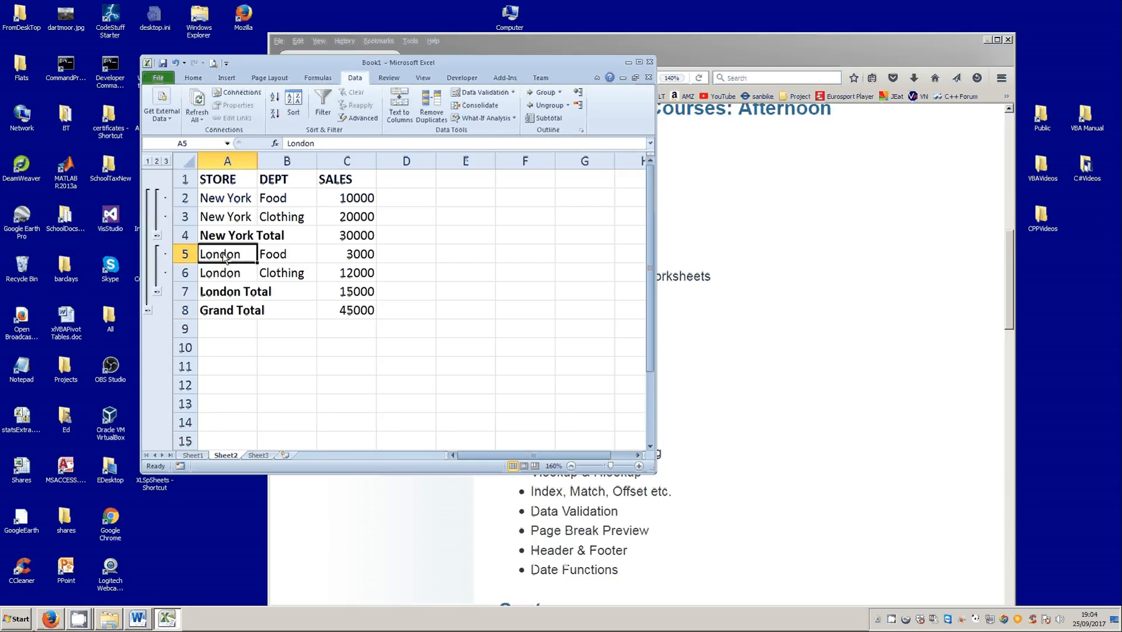
left_click(534, 119)
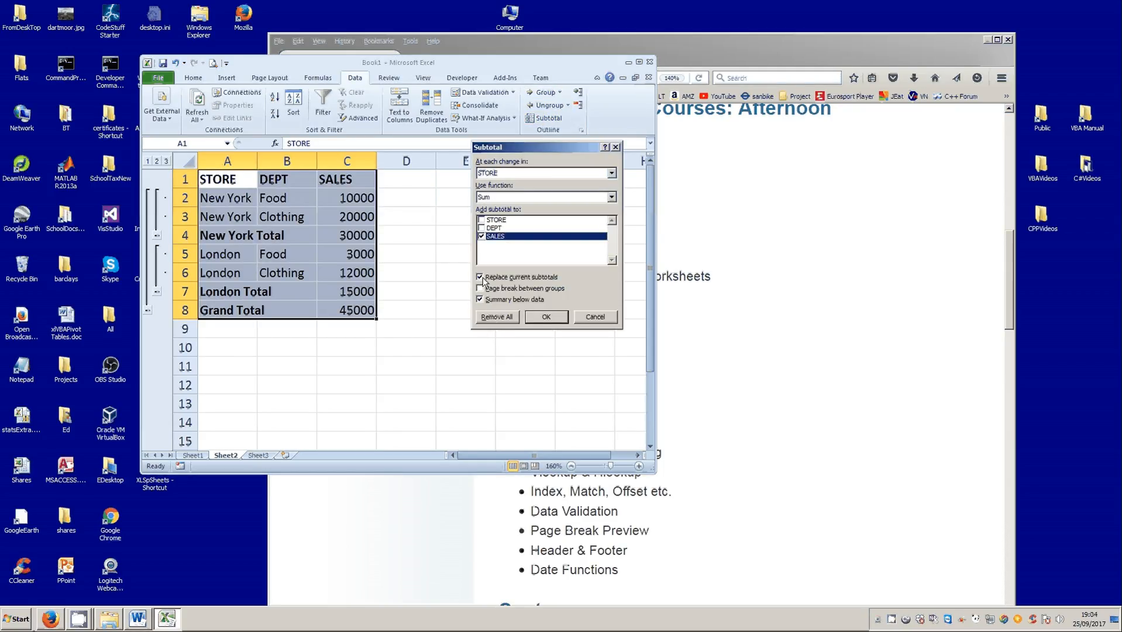
left_click(499, 317)
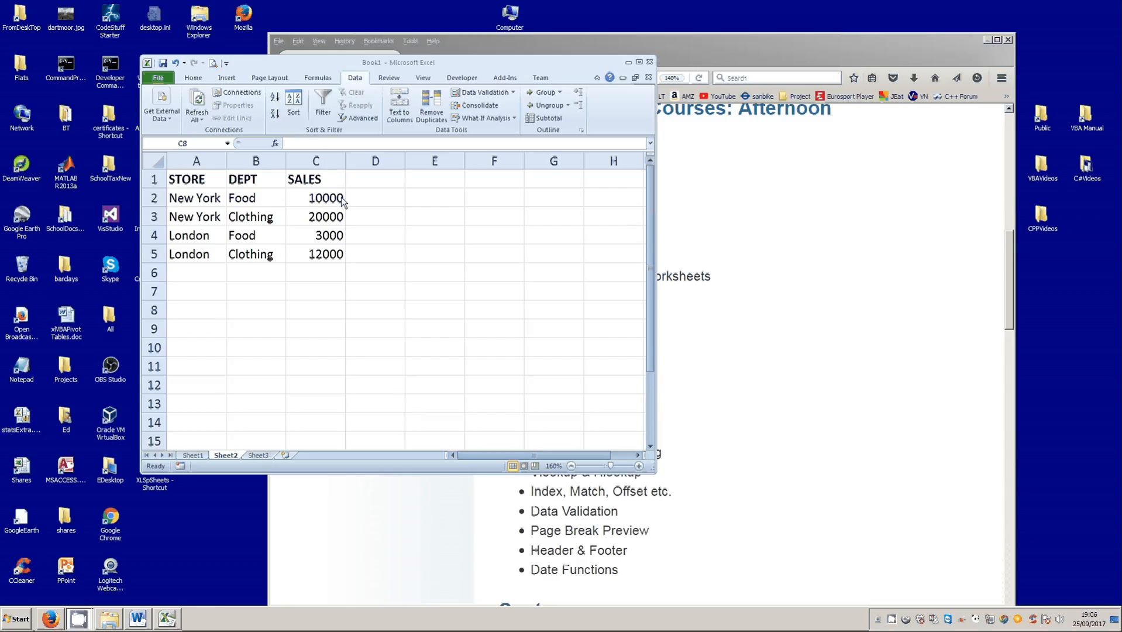
- Move the sales table one column over so it starts at B1, and number cells A1:A5 from 1 to 5
left_click_drag(188, 180, 342, 258)
left_click_drag(274, 263, 311, 262)
left_click(193, 181)
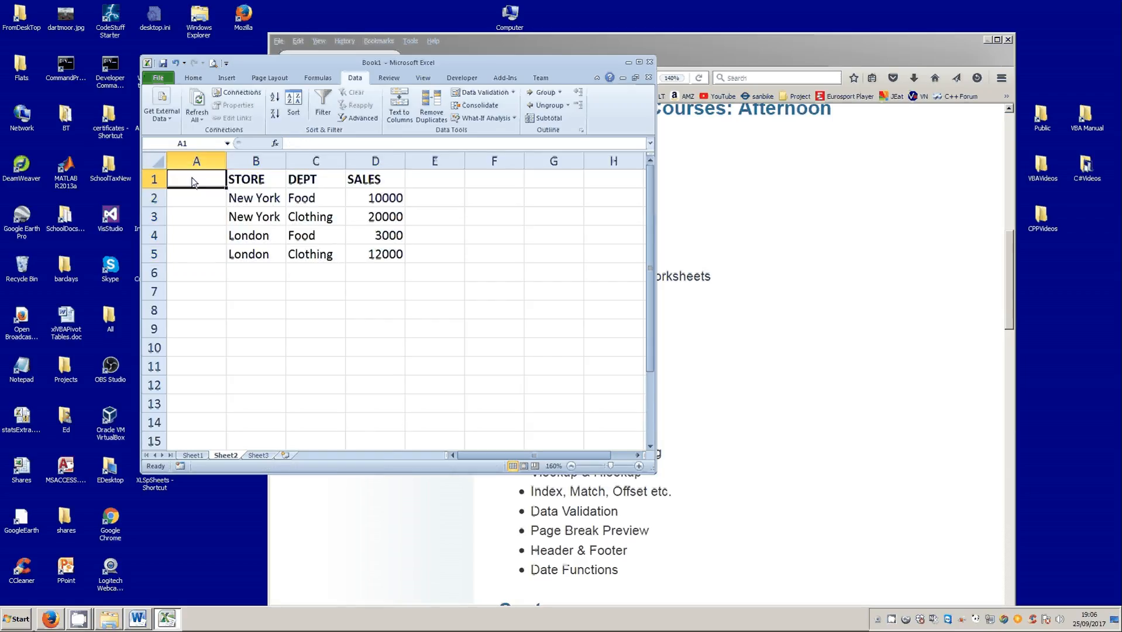
type("1")
key("Return")
left_click(203, 185)
left_click_drag(227, 189, 228, 260)
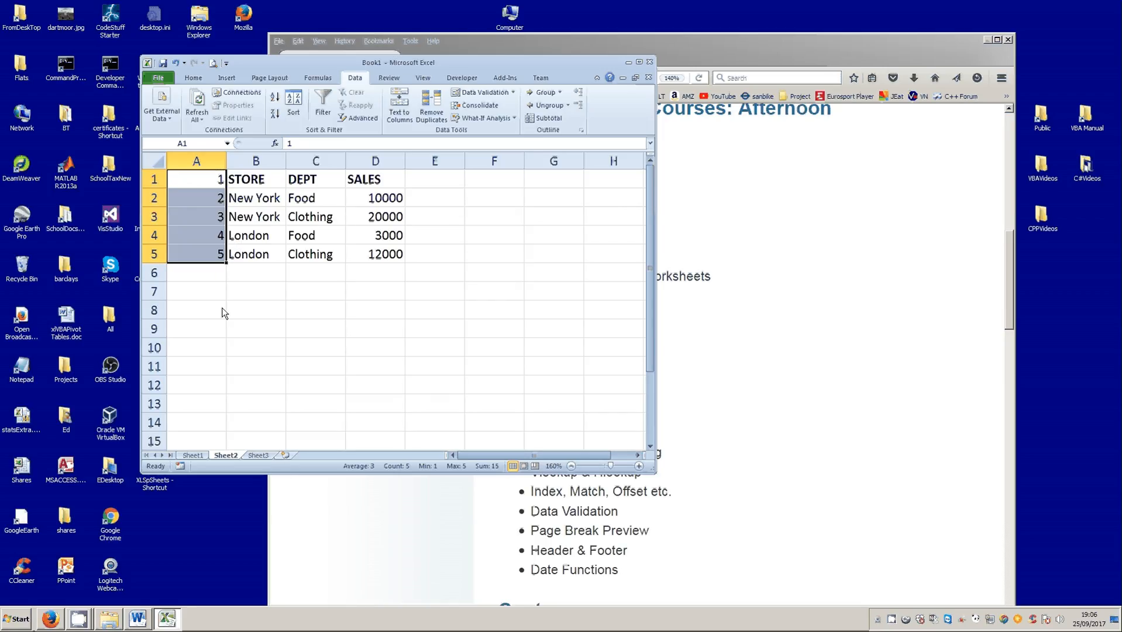
left_click(220, 326)
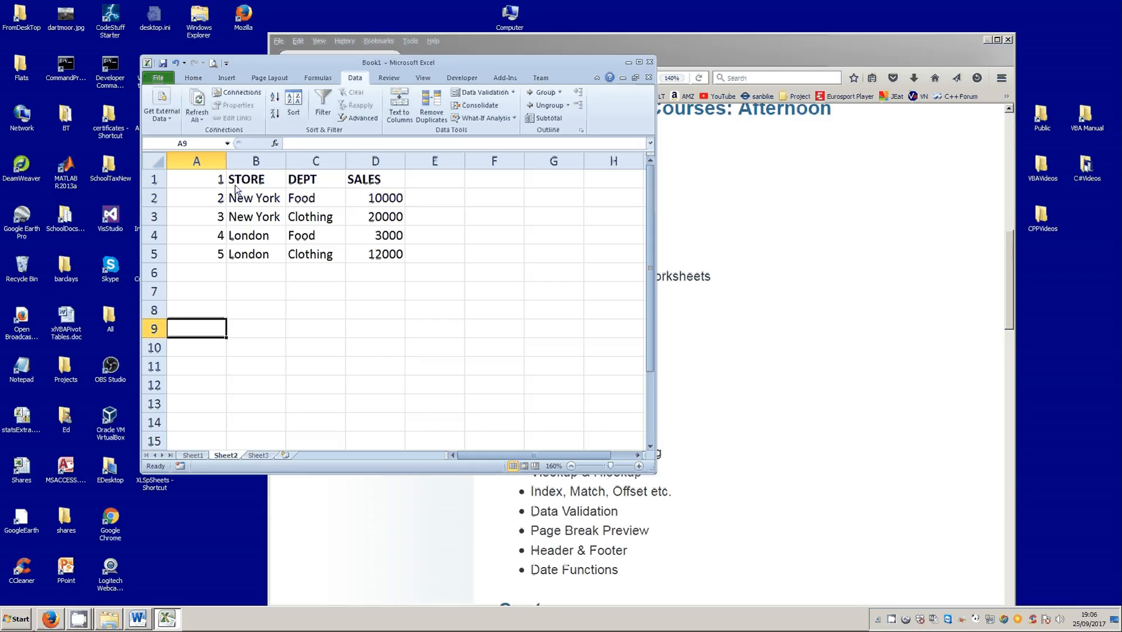
- Move the table to start at C1, leaving column B empty, and add Sum subtotals of SALES at each change in STORE
left_click_drag(245, 179, 354, 262)
left_click_drag(331, 202, 334, 221)
left_click(334, 221)
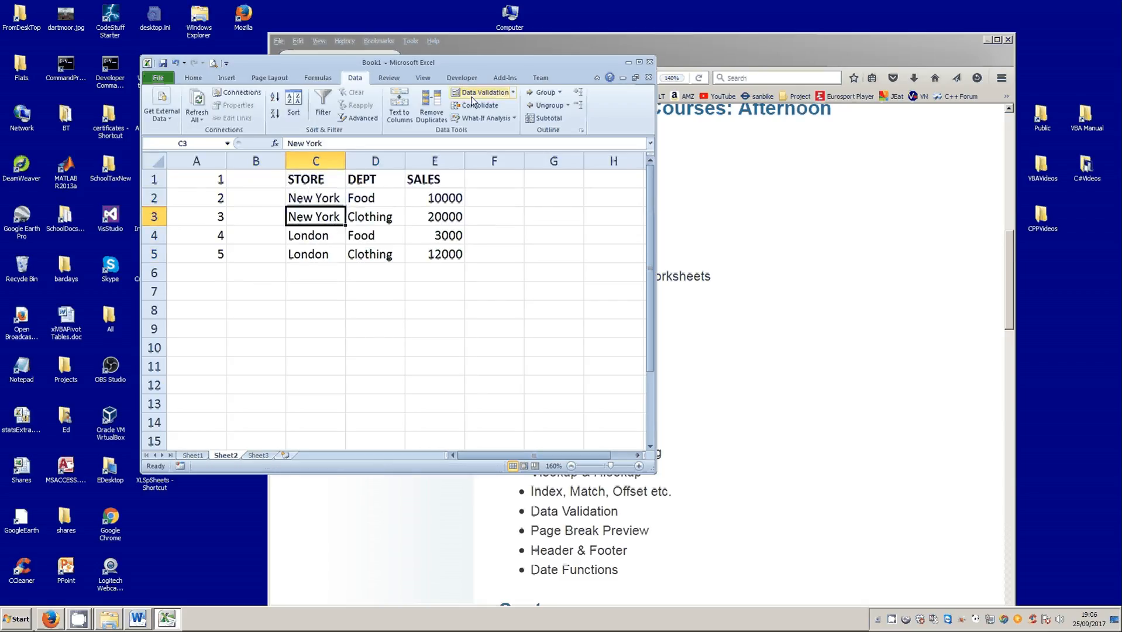
left_click(547, 119)
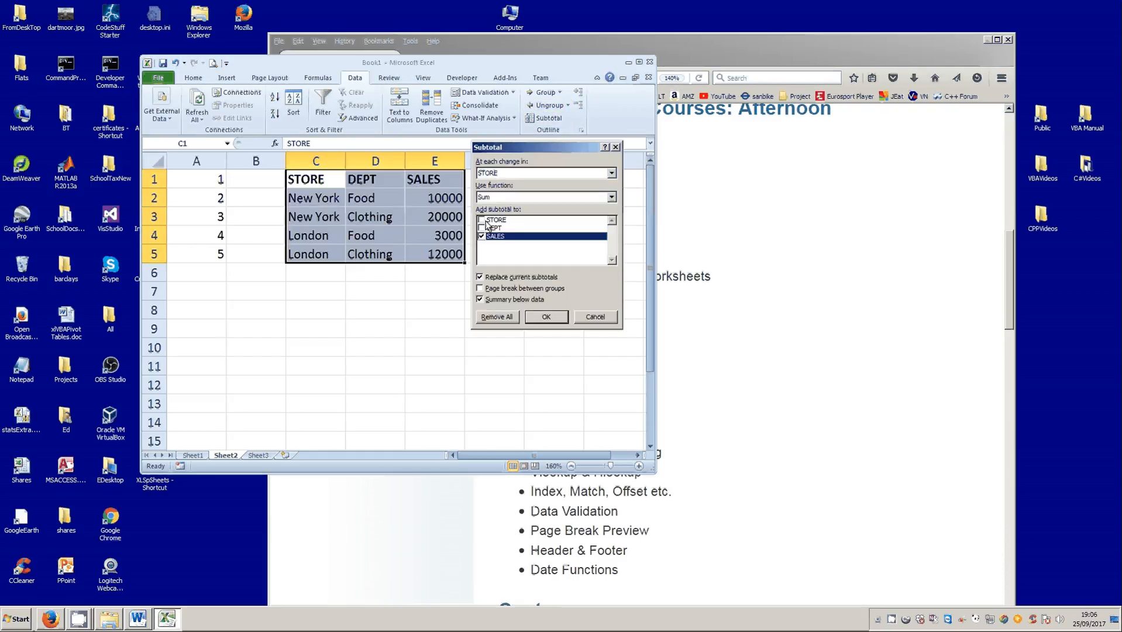
left_click(547, 318)
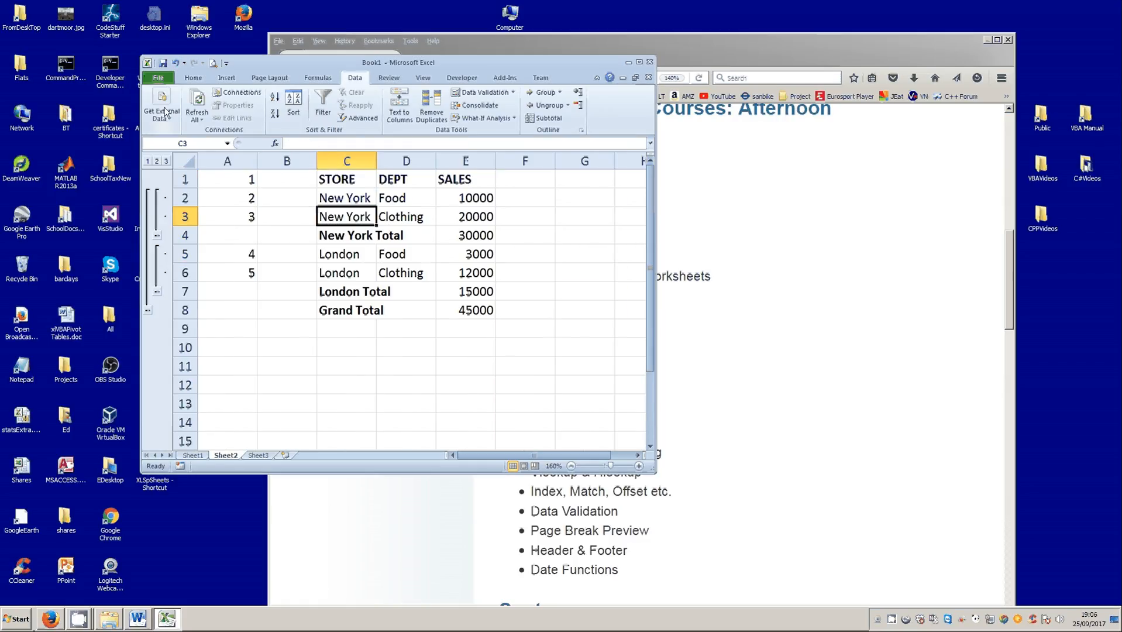
- Examine the New York Total row and how the inserted total rows split the numbering in column A
left_click_drag(367, 239, 383, 241)
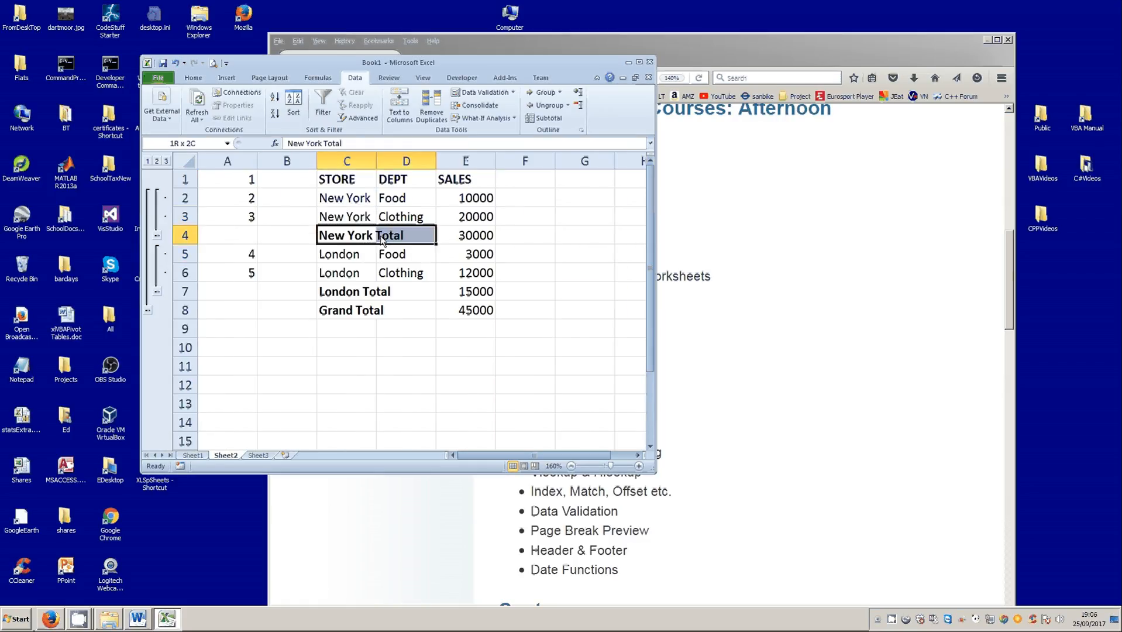
left_click(192, 237)
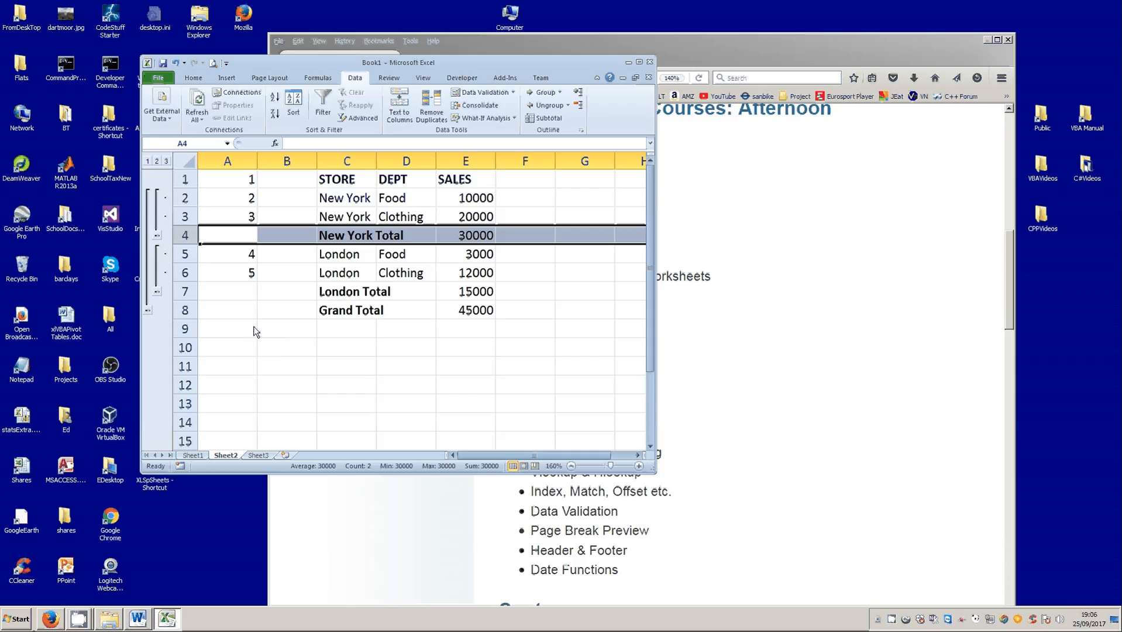
left_click_drag(235, 294, 231, 304)
left_click(354, 366)
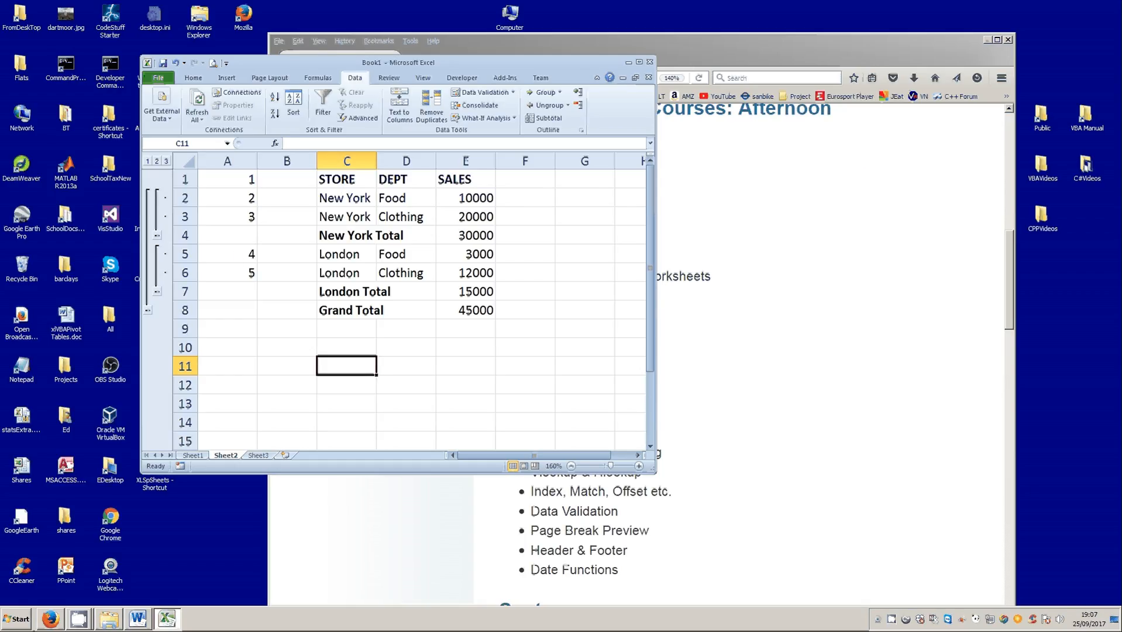
- Remove all subtotals from the table starting at C1
left_click(348, 218)
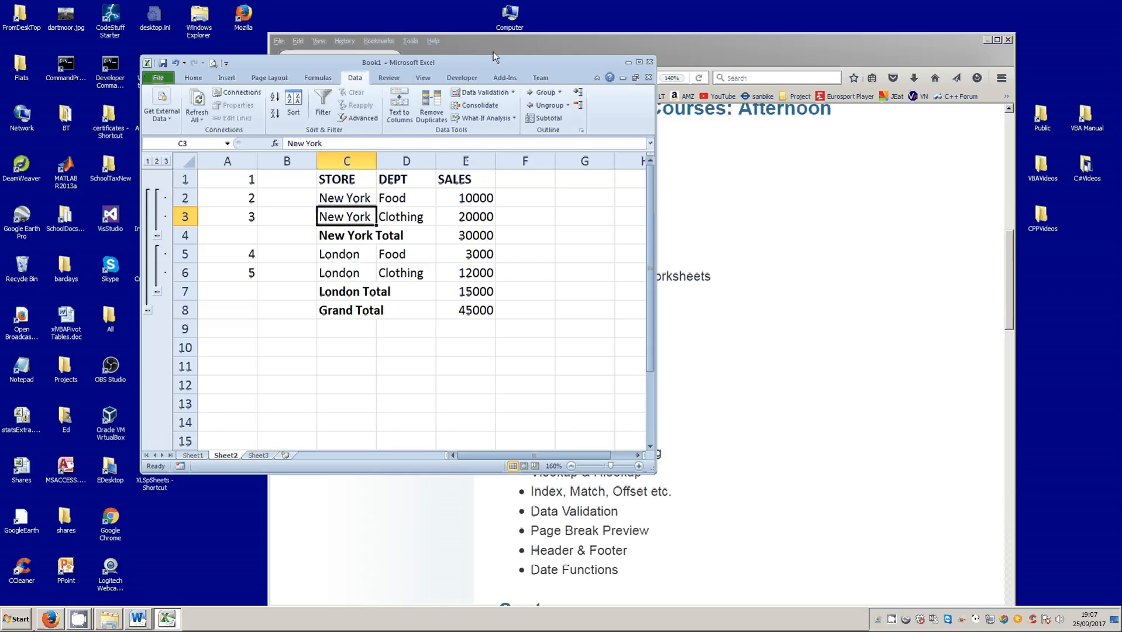
left_click(545, 118)
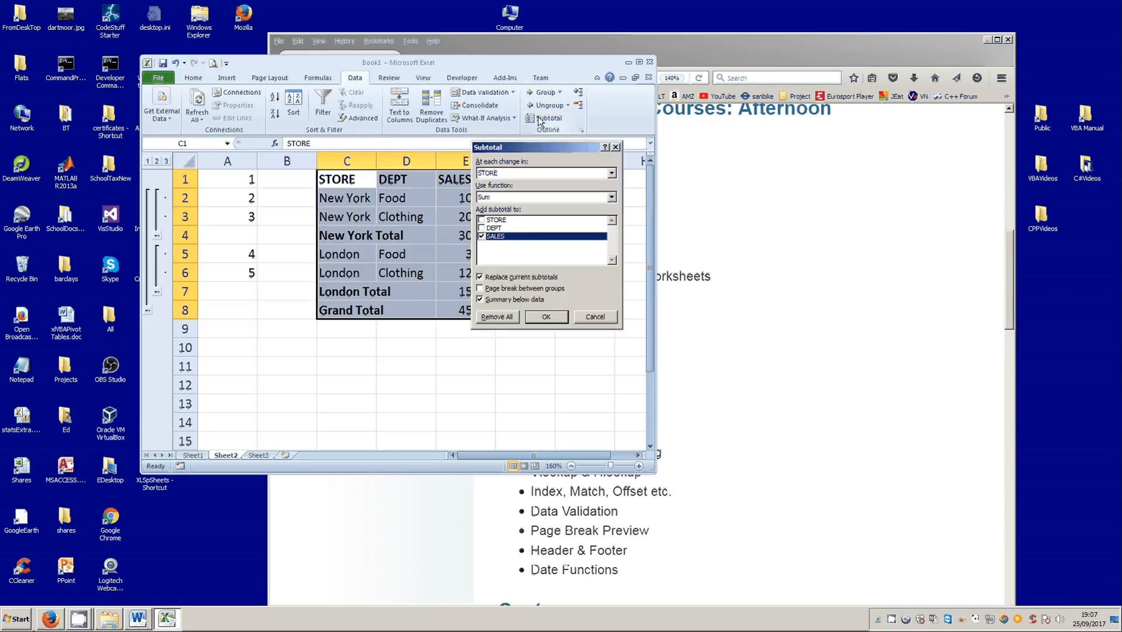
left_click(489, 321)
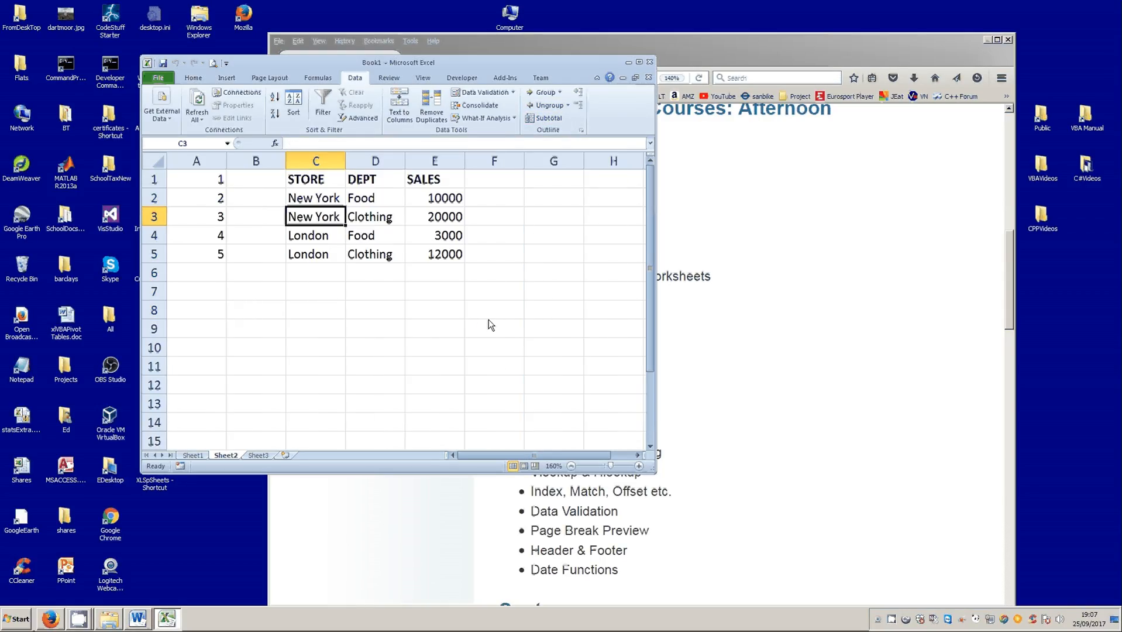
left_click(550, 339)
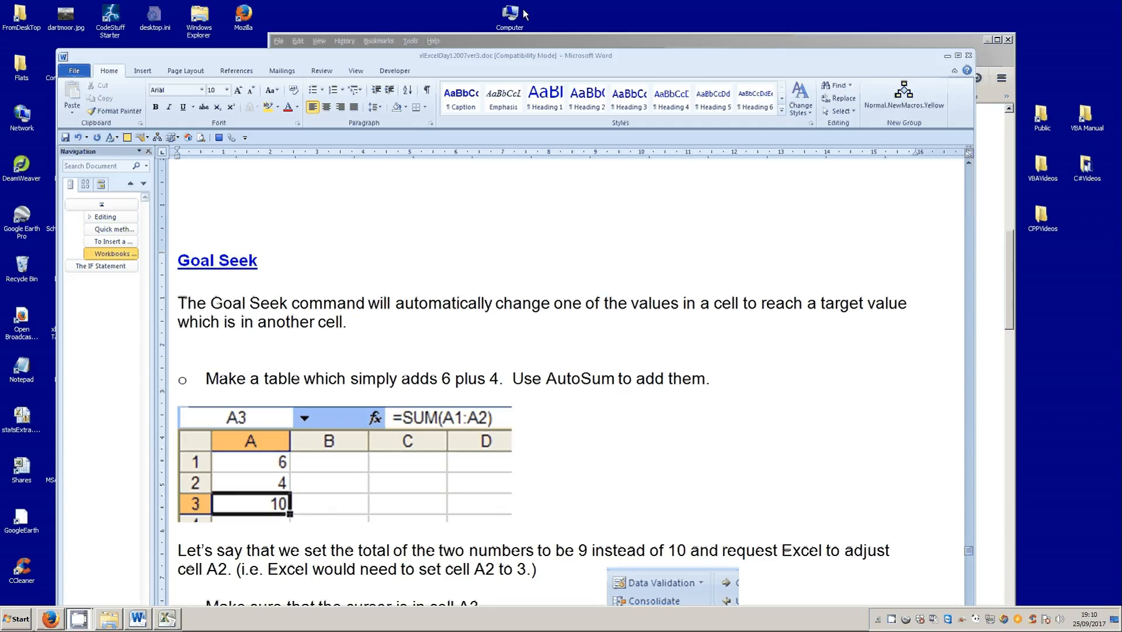
- Switch from the Word document to Excel and enter the formula =A1+A2 in cell A3 of Sheet3, then check A2 and A3
left_click_drag(413, 62, 1121, 12)
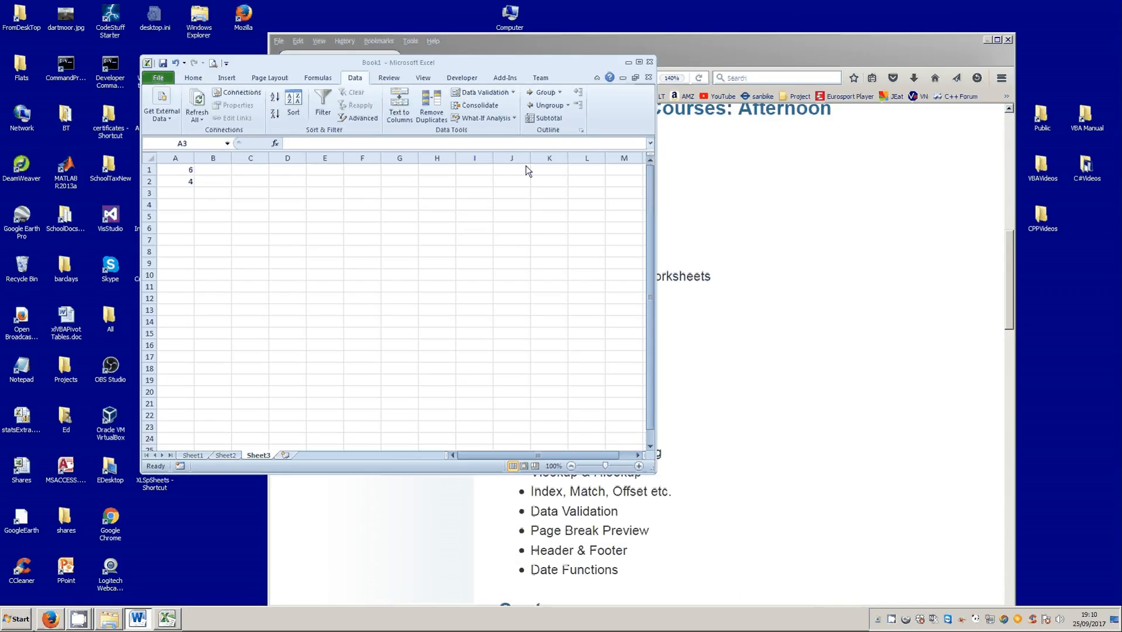
left_click(182, 191)
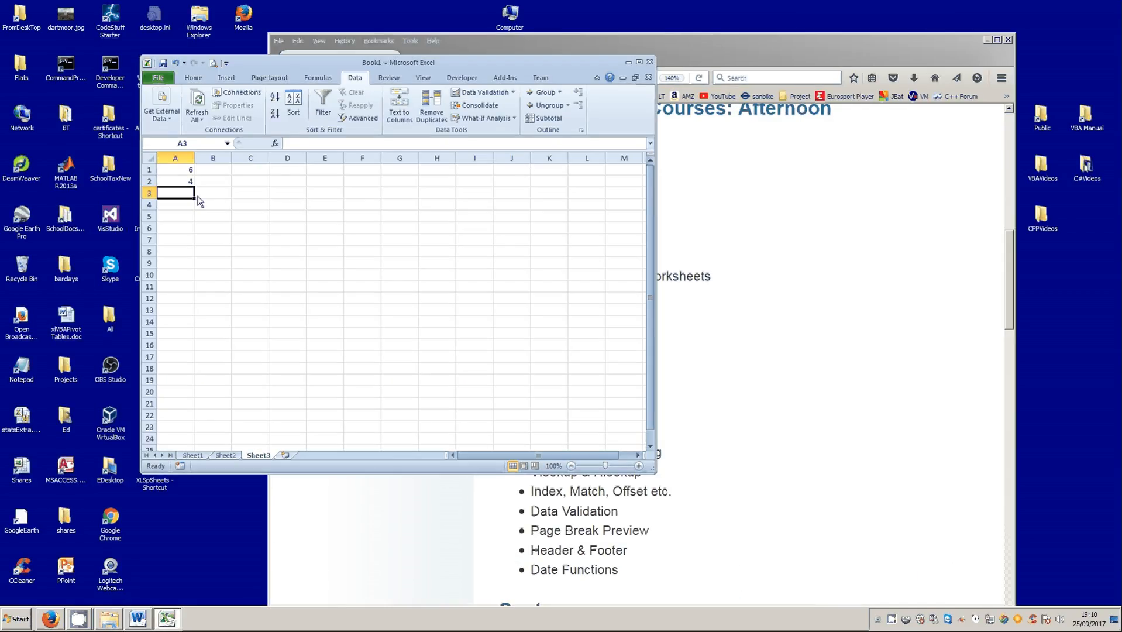
type("=")
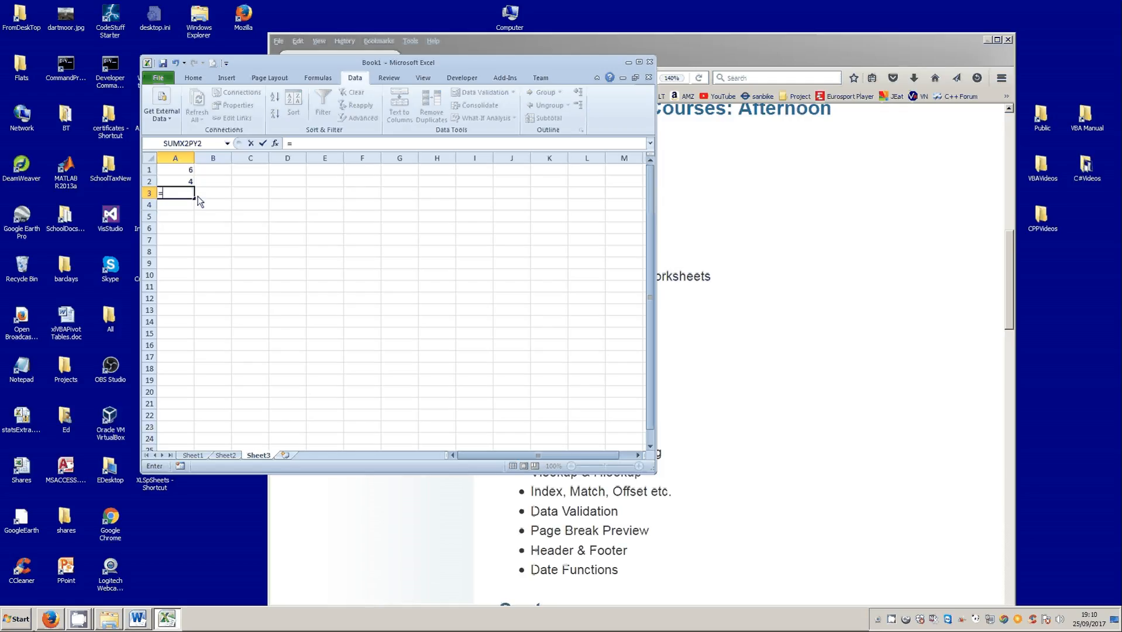
left_click(175, 175)
type("+")
left_click(178, 182)
left_click(264, 146)
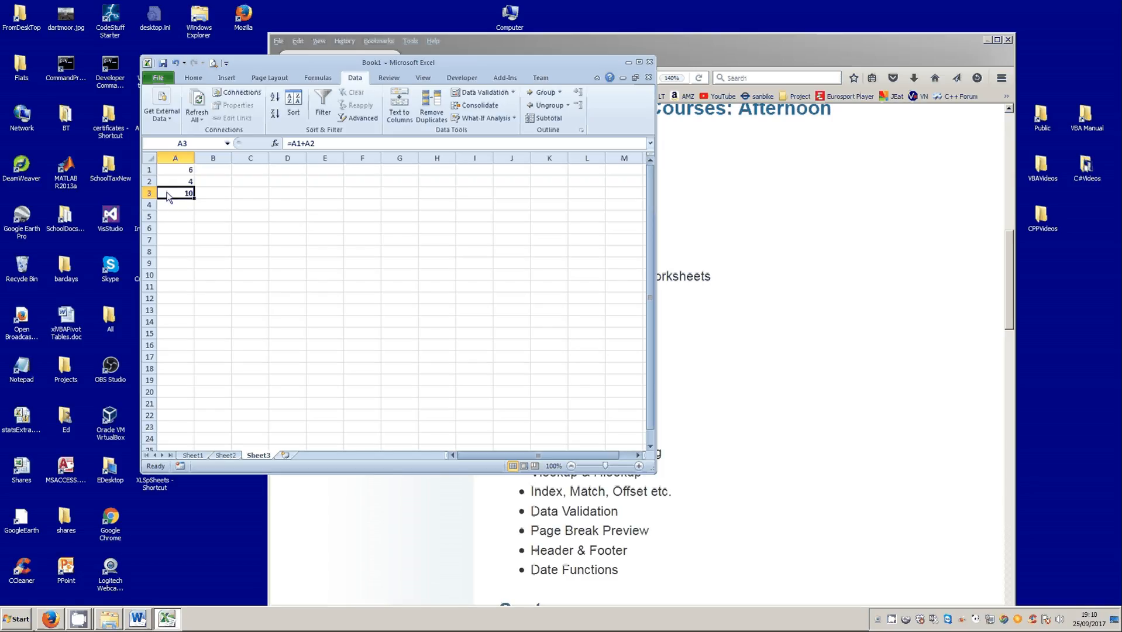
key("Up")
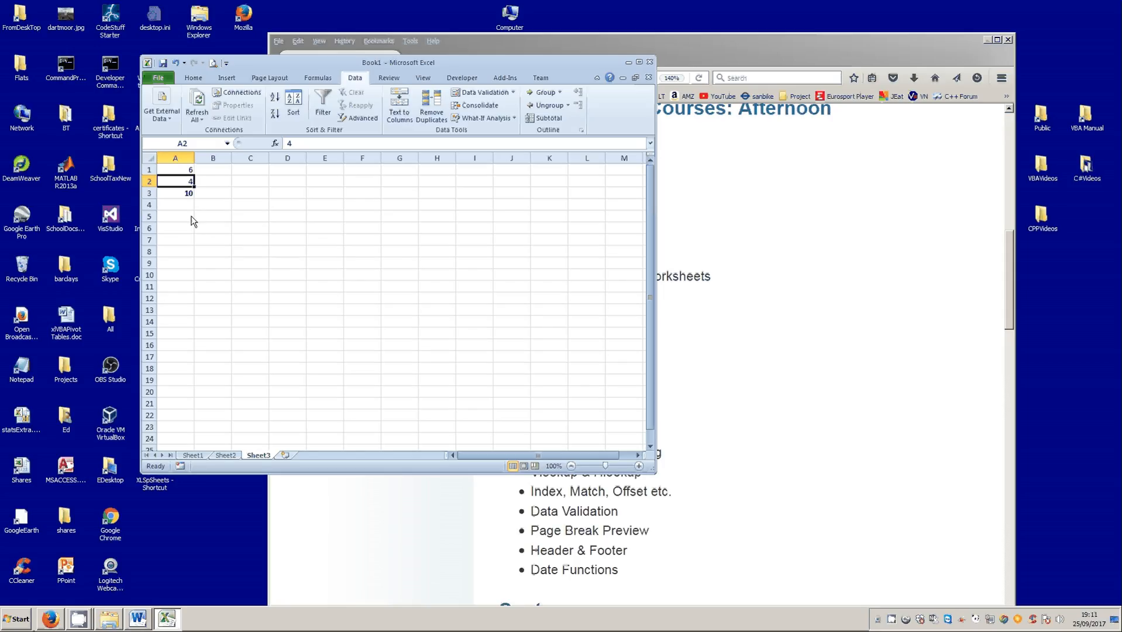
left_click(185, 198)
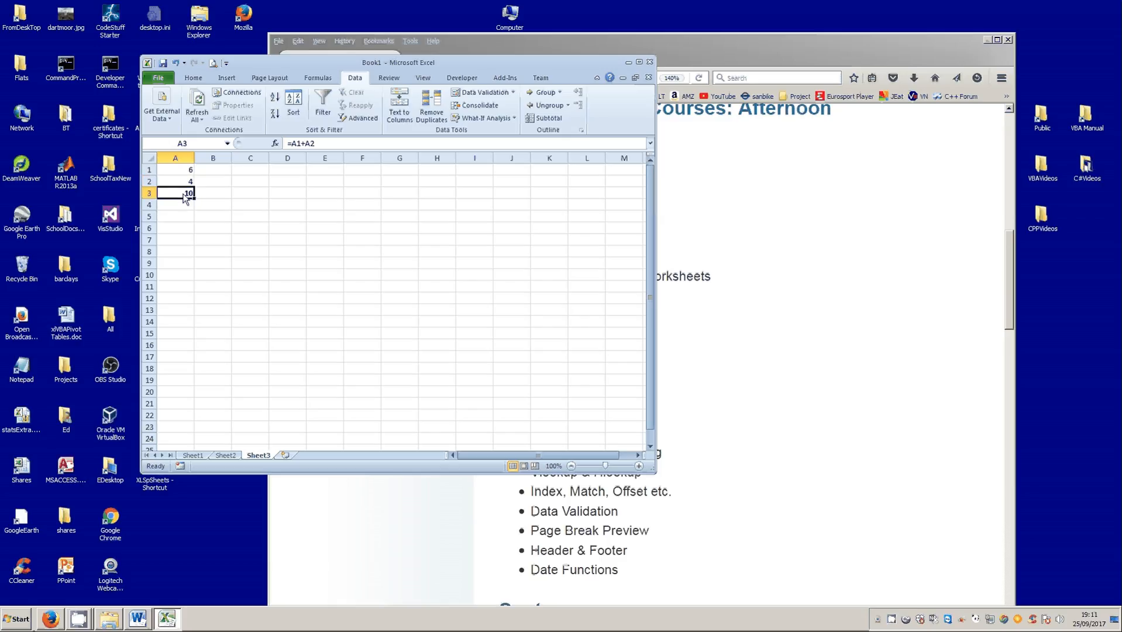
left_click(180, 182)
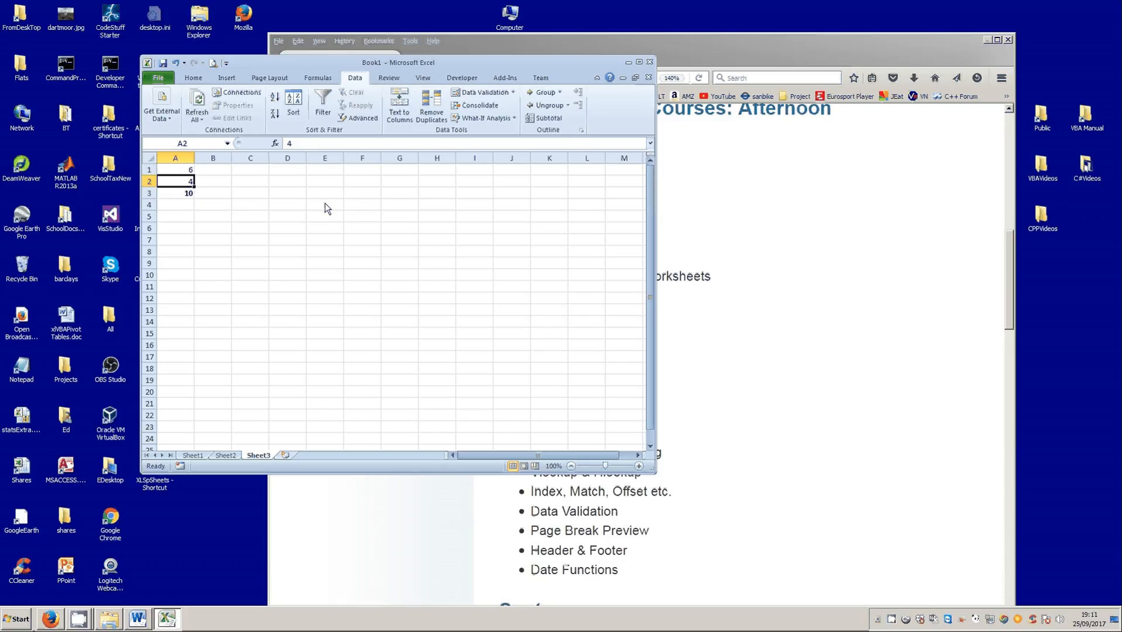
- Use Goal Seek to set cell A3 to the value 9 by changing cell A2, accept the solution and check A2
left_click(178, 195)
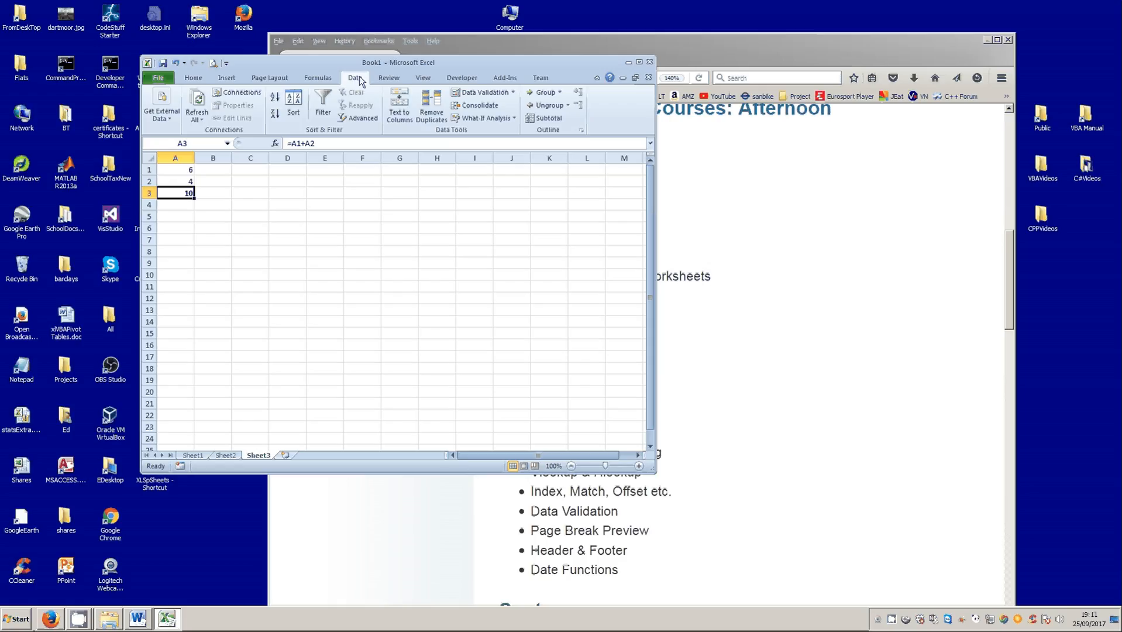
left_click(479, 120)
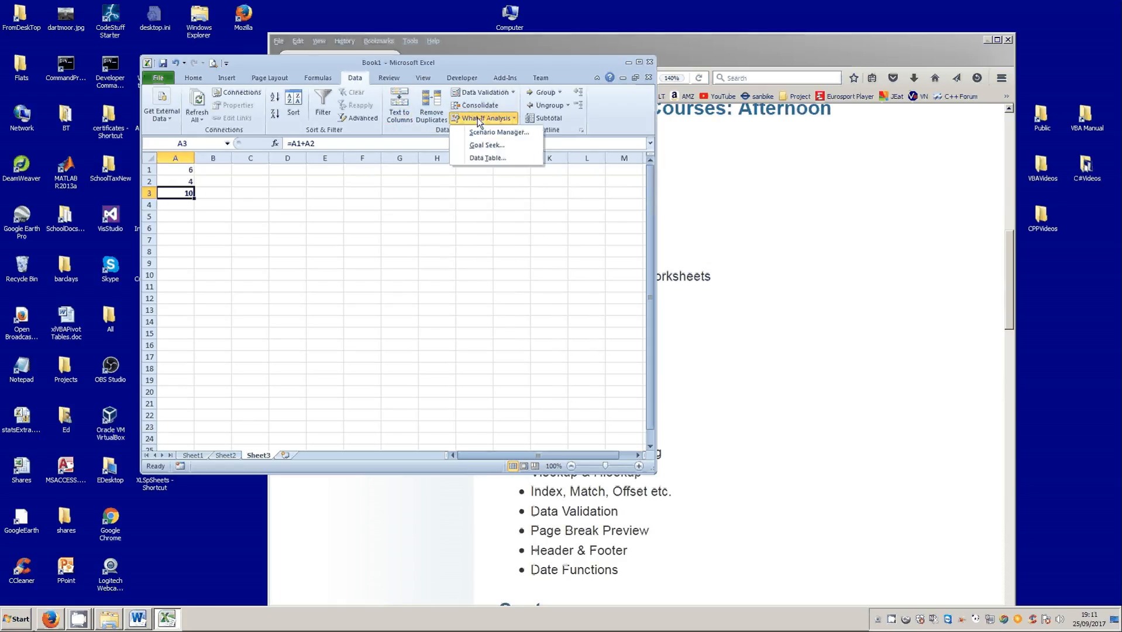
left_click(486, 145)
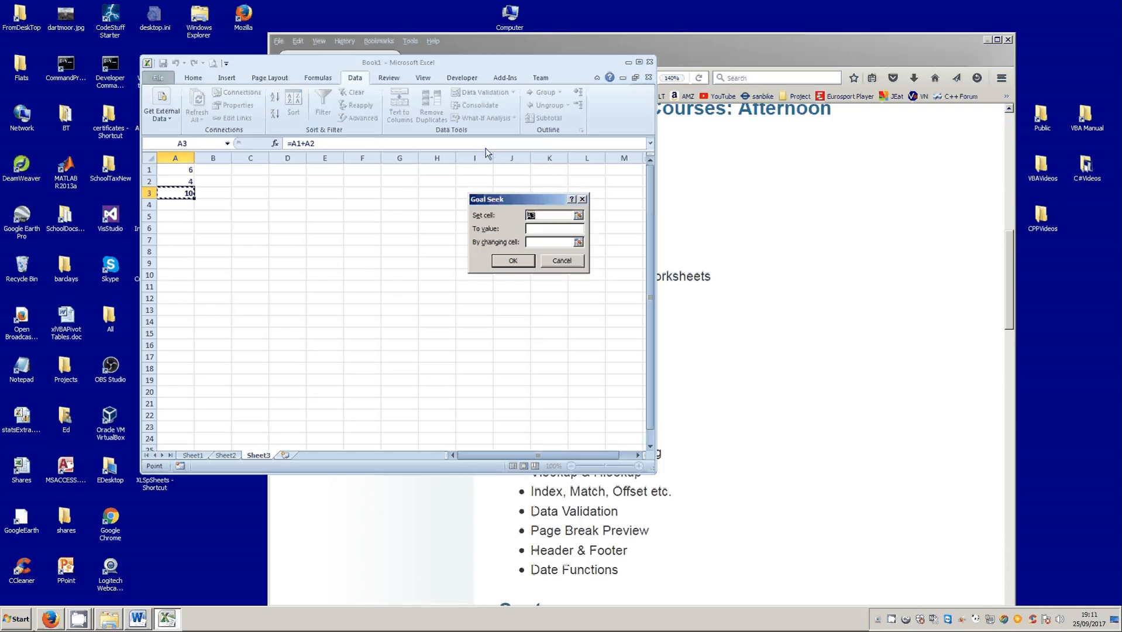
left_click_drag(525, 198, 297, 179)
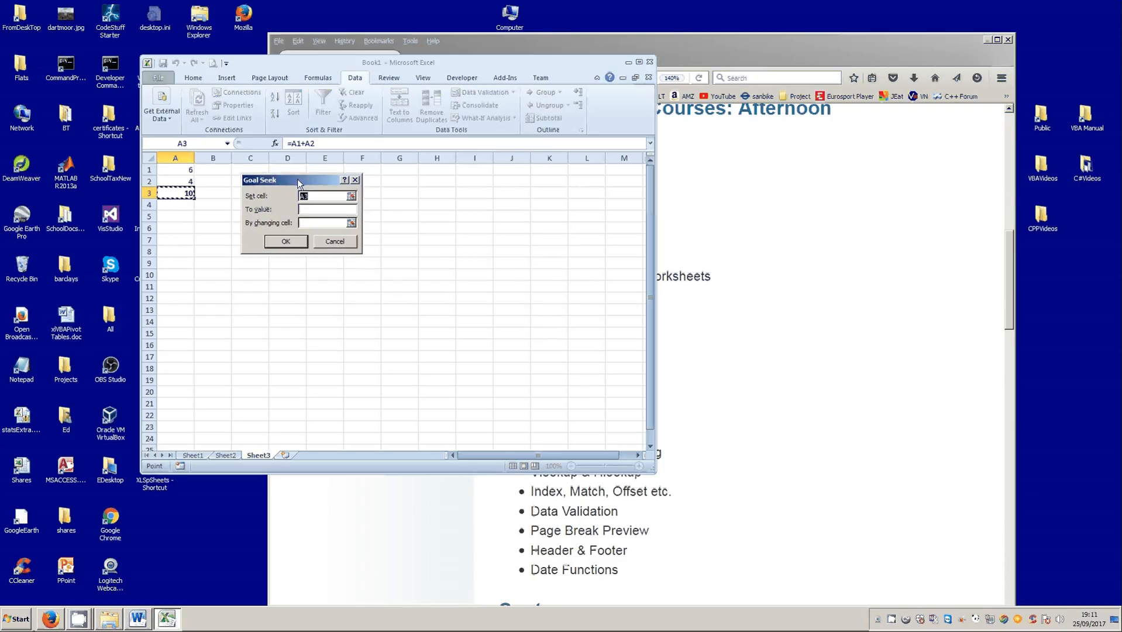
left_click(307, 210)
type("9")
left_click(304, 223)
left_click(173, 183)
left_click(290, 242)
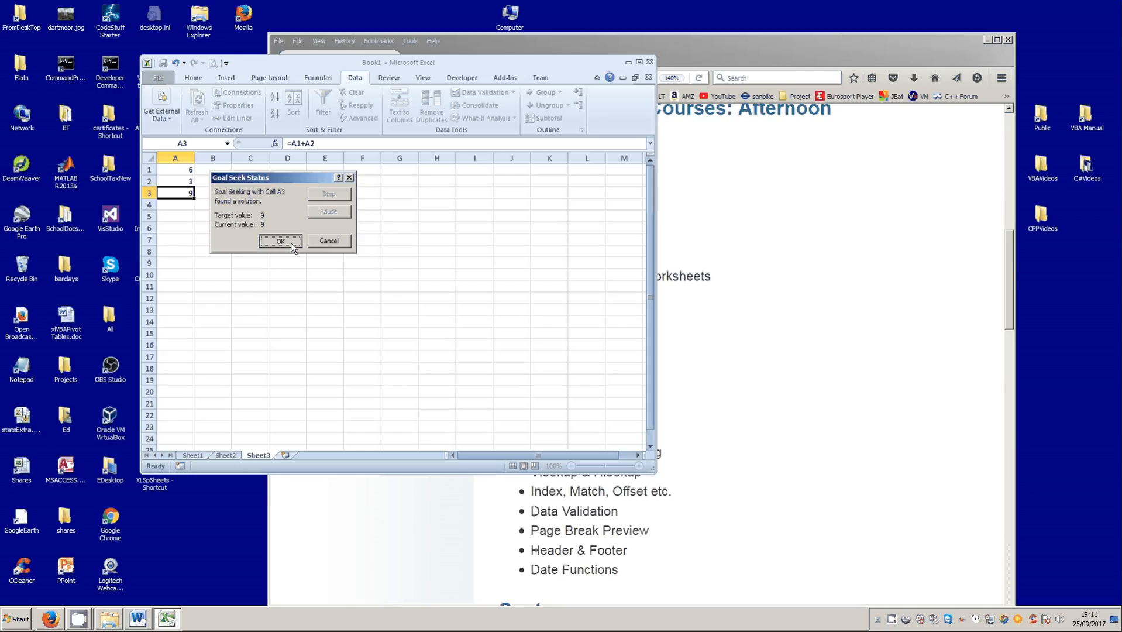
left_click(291, 242)
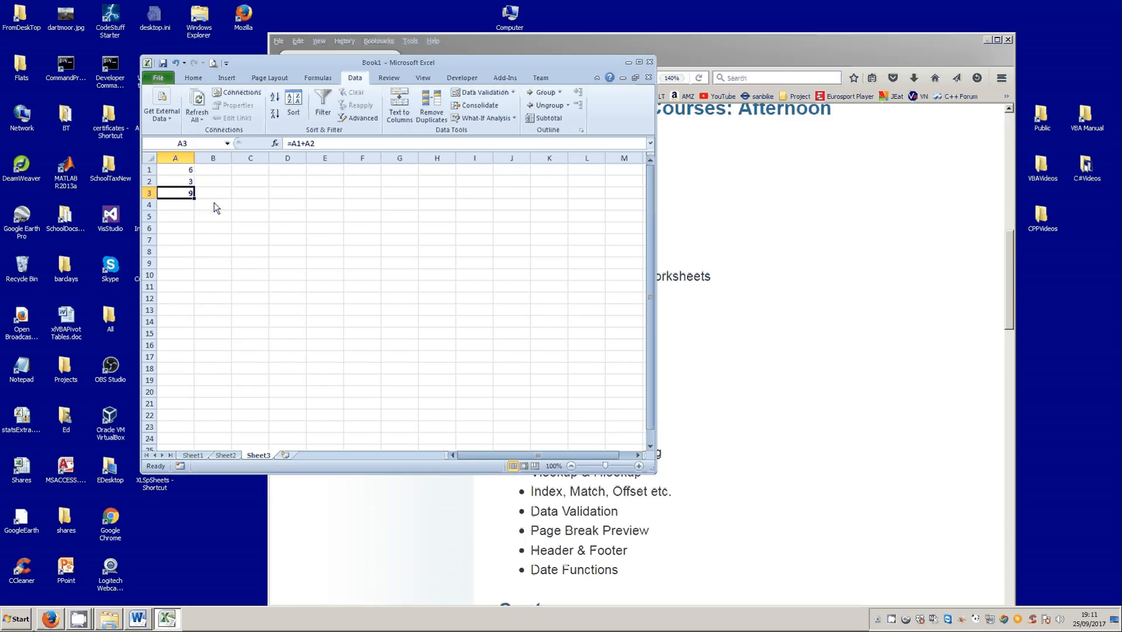
left_click(187, 179)
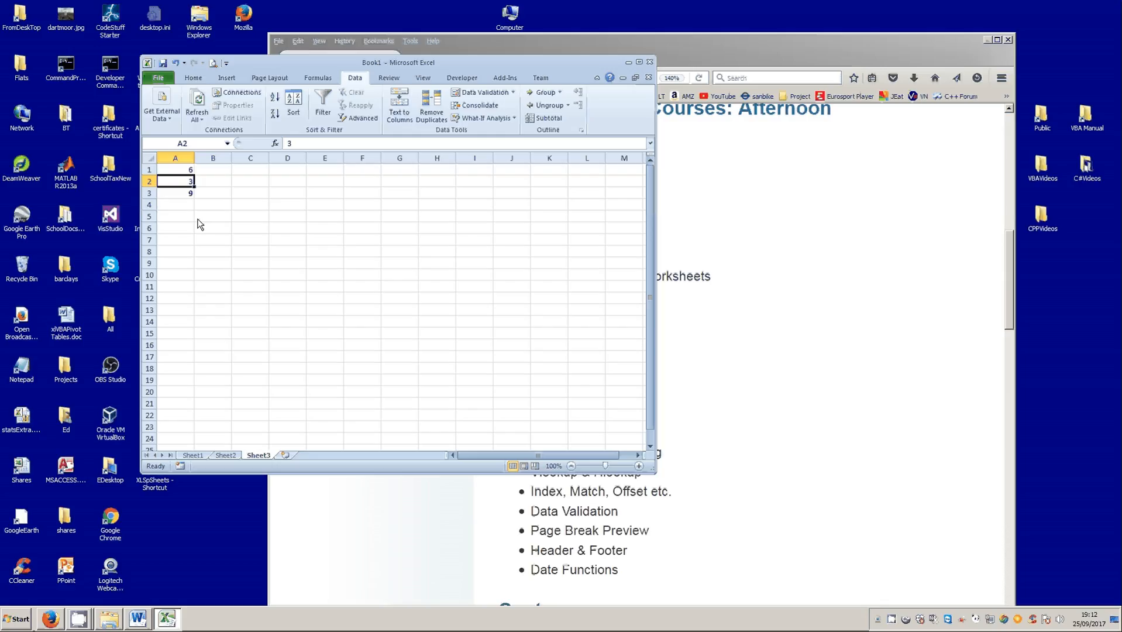
- Check cell A3 on Sheet3, and fill in the totals for every week and weekday across B2:G5 on Sheet4 with AutoSum
left_click(179, 194)
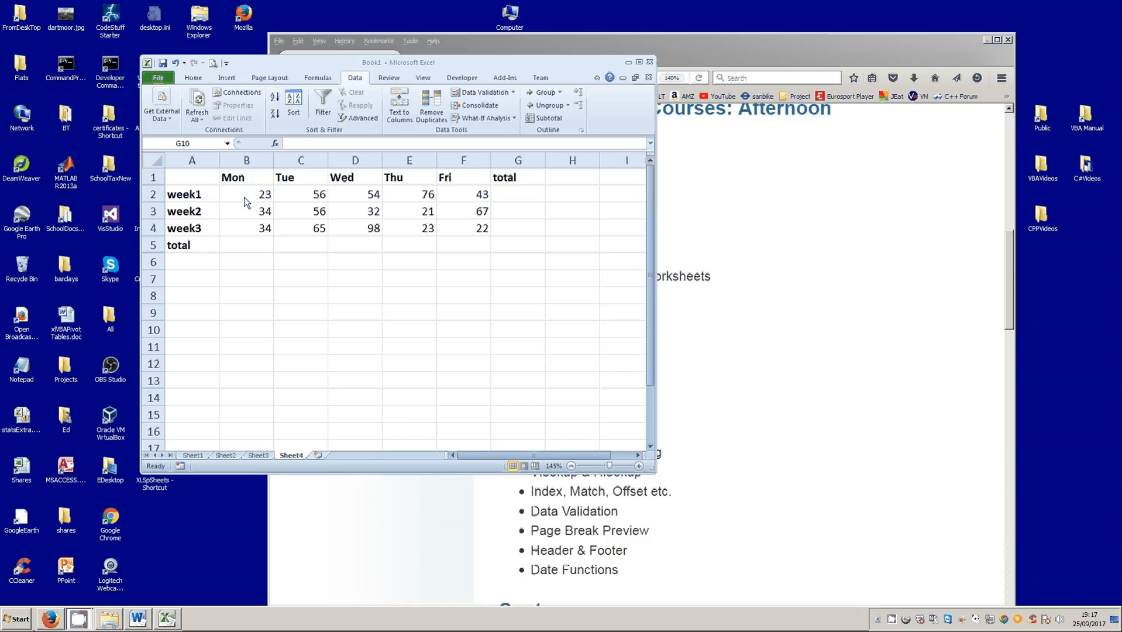
left_click_drag(243, 196, 527, 242)
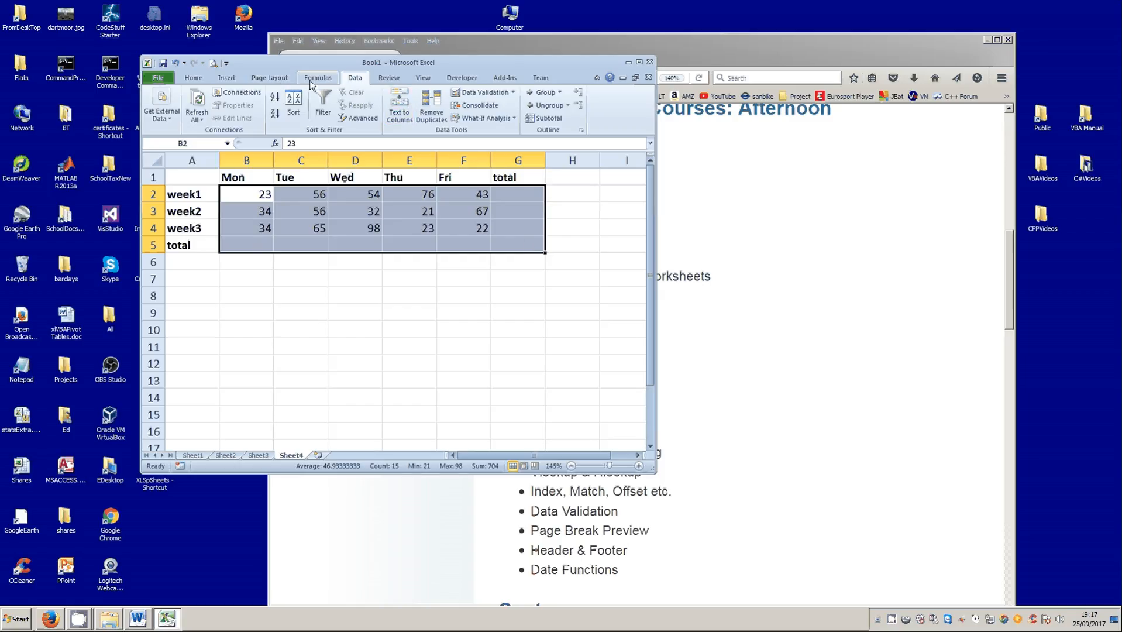
left_click(193, 77)
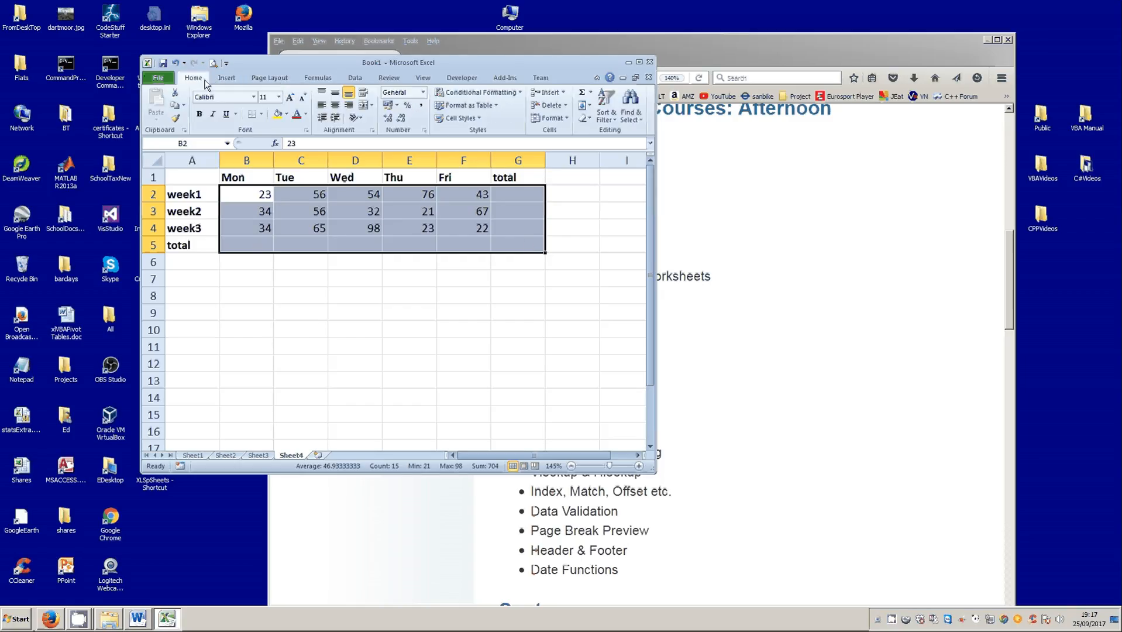
left_click(583, 94)
left_click(371, 292)
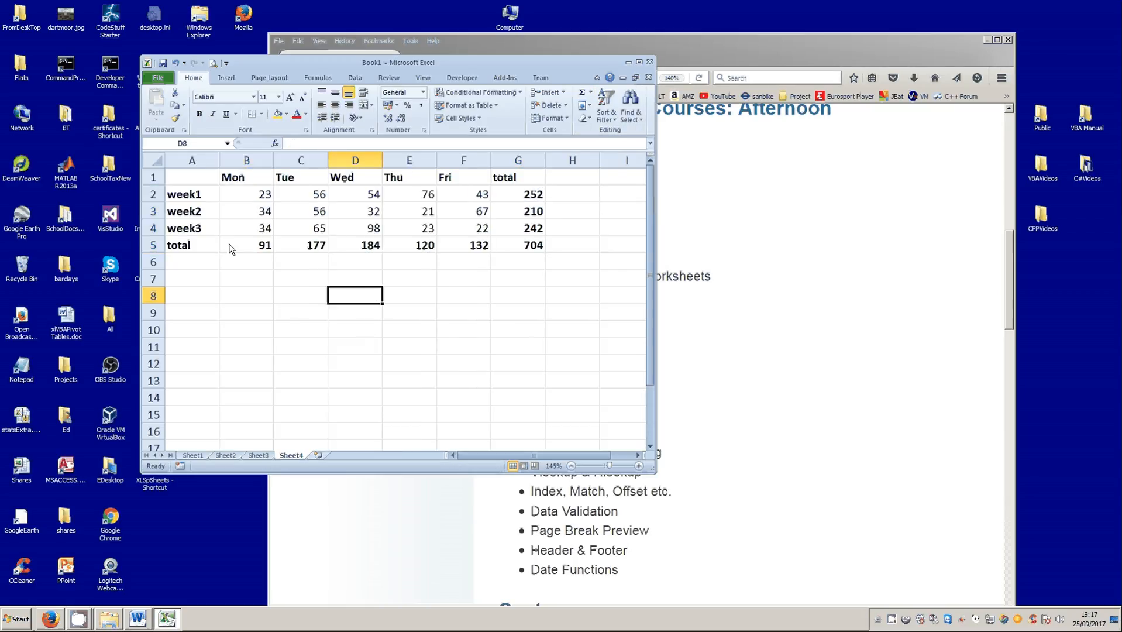
- Use Goal Seek to set the grand total in G5 to 700 by changing the week2 Tuesday value in C3, and accept the solution
left_click(529, 245)
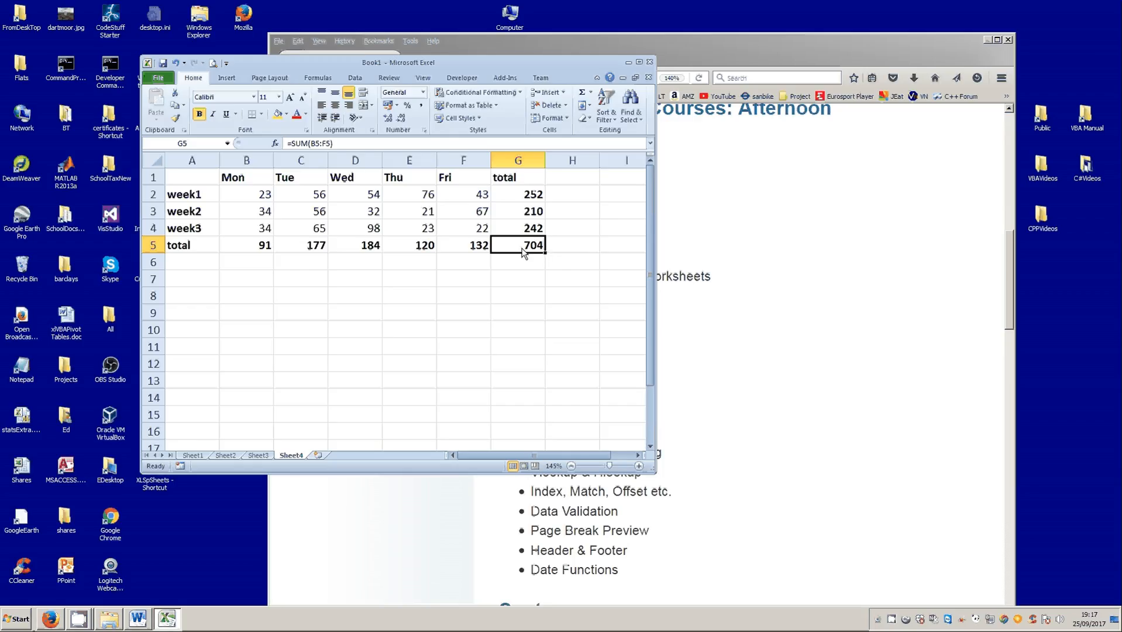
left_click(321, 213)
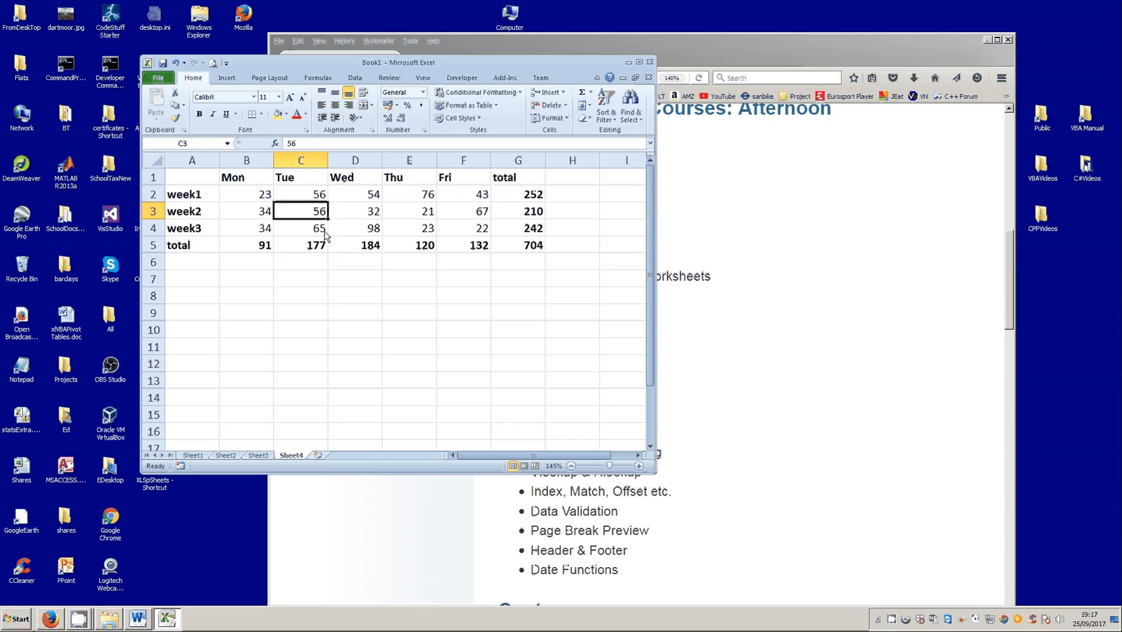
left_click(520, 249)
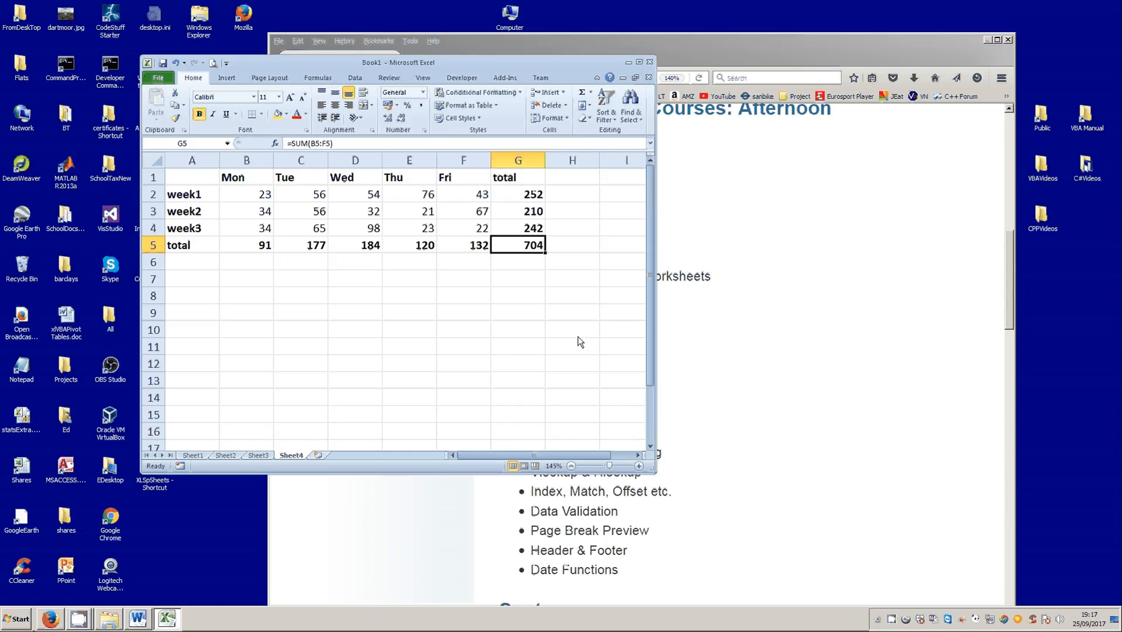
left_click(356, 79)
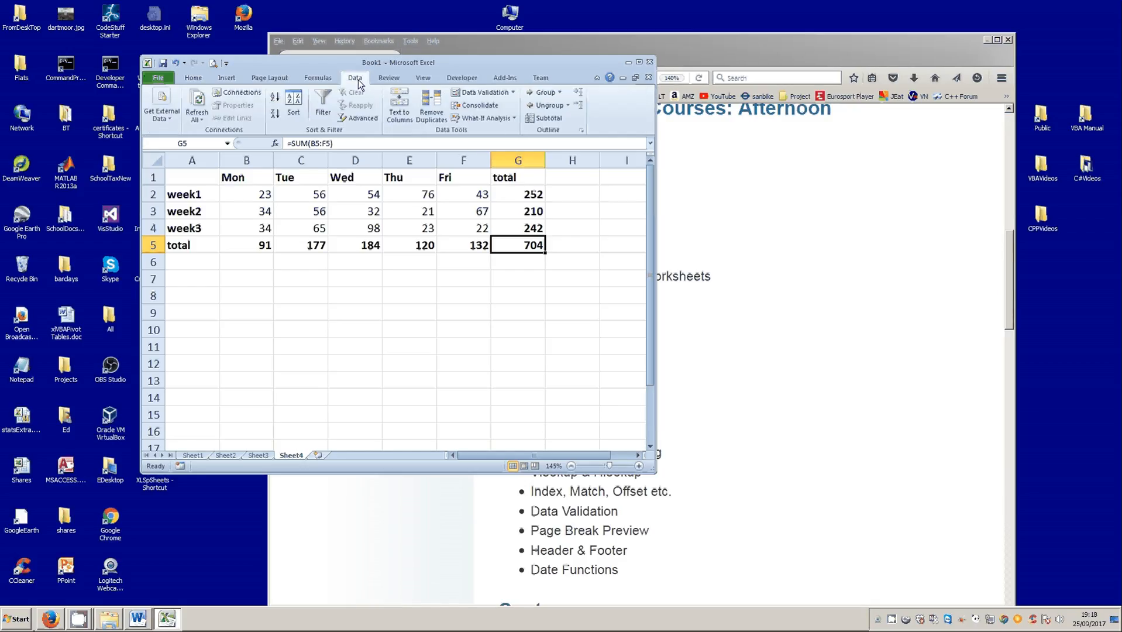
left_click(475, 117)
left_click(481, 143)
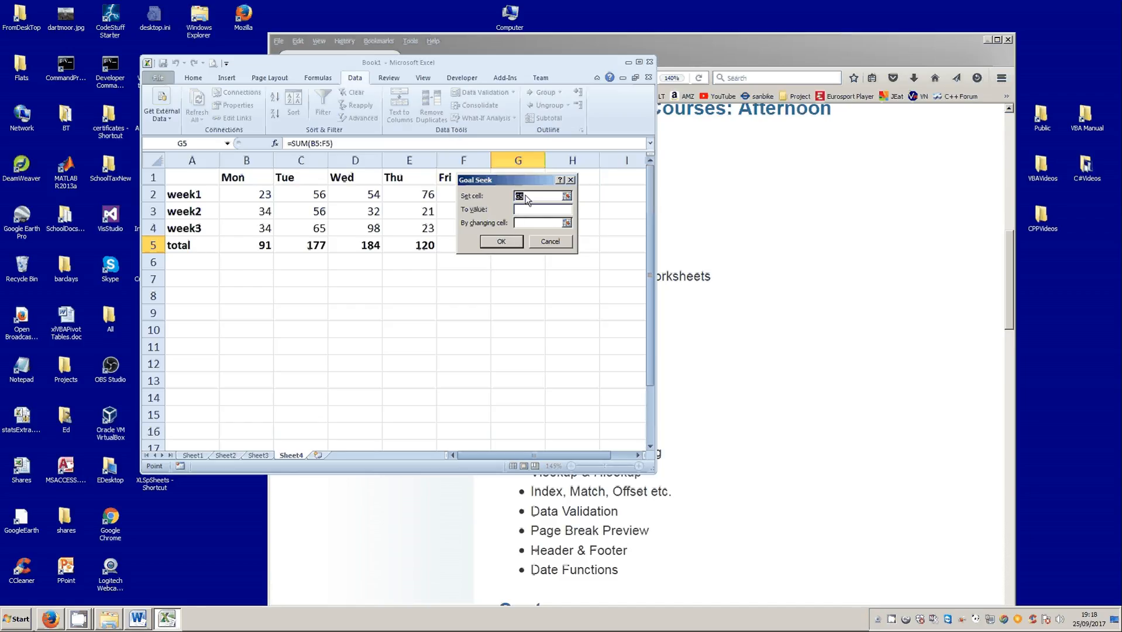
left_click_drag(531, 177, 561, 268)
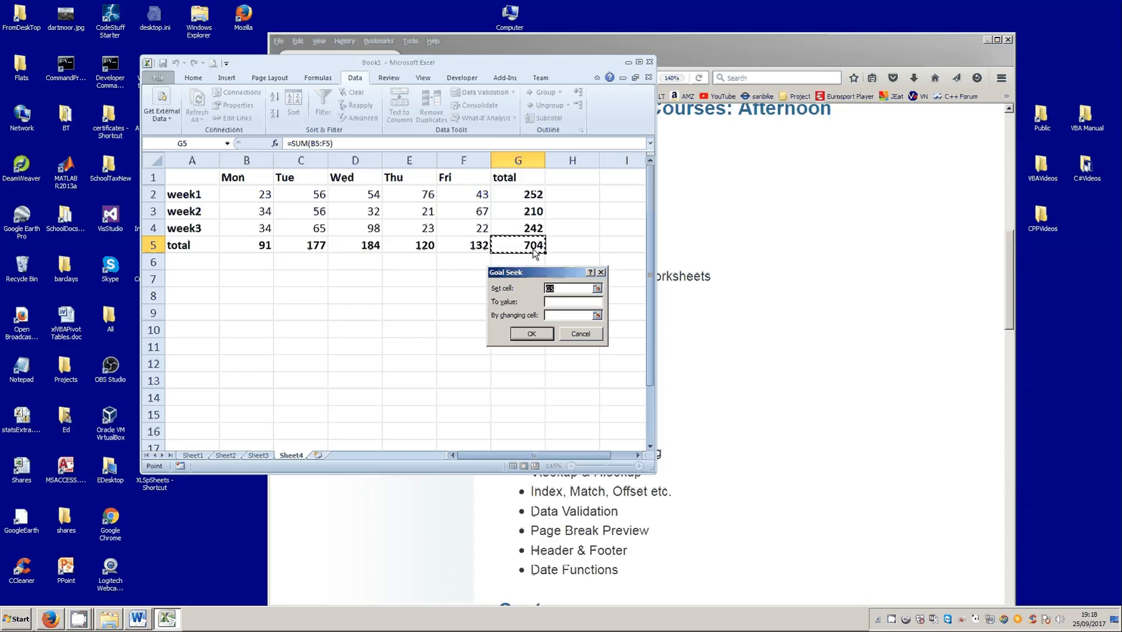
left_click(555, 304)
type("700")
left_click(555, 316)
left_click(305, 211)
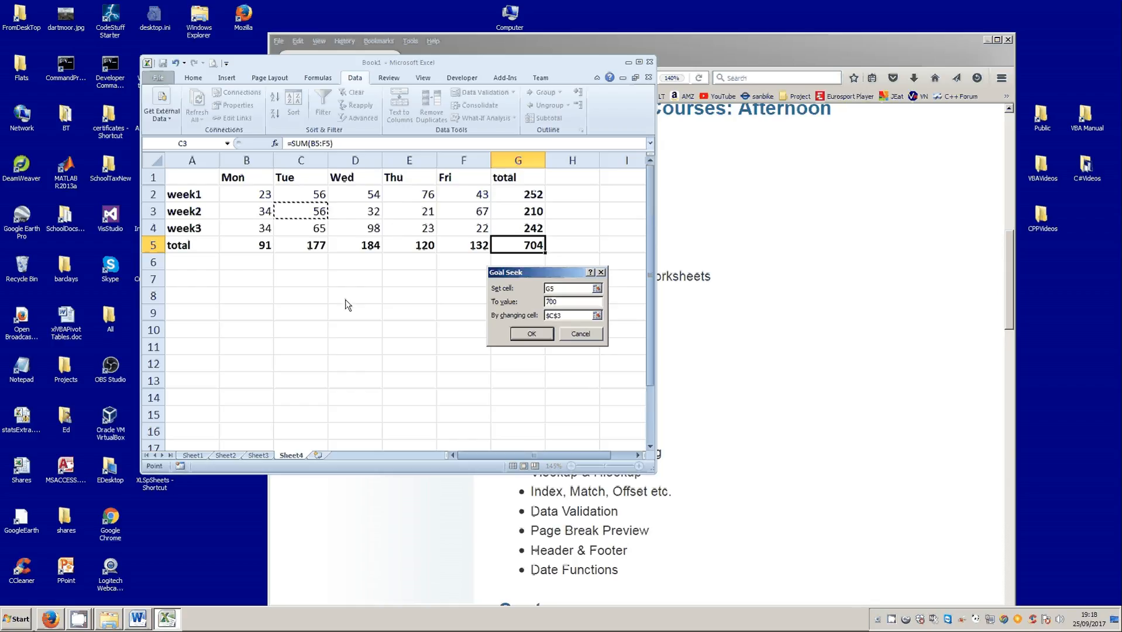
left_click(531, 333)
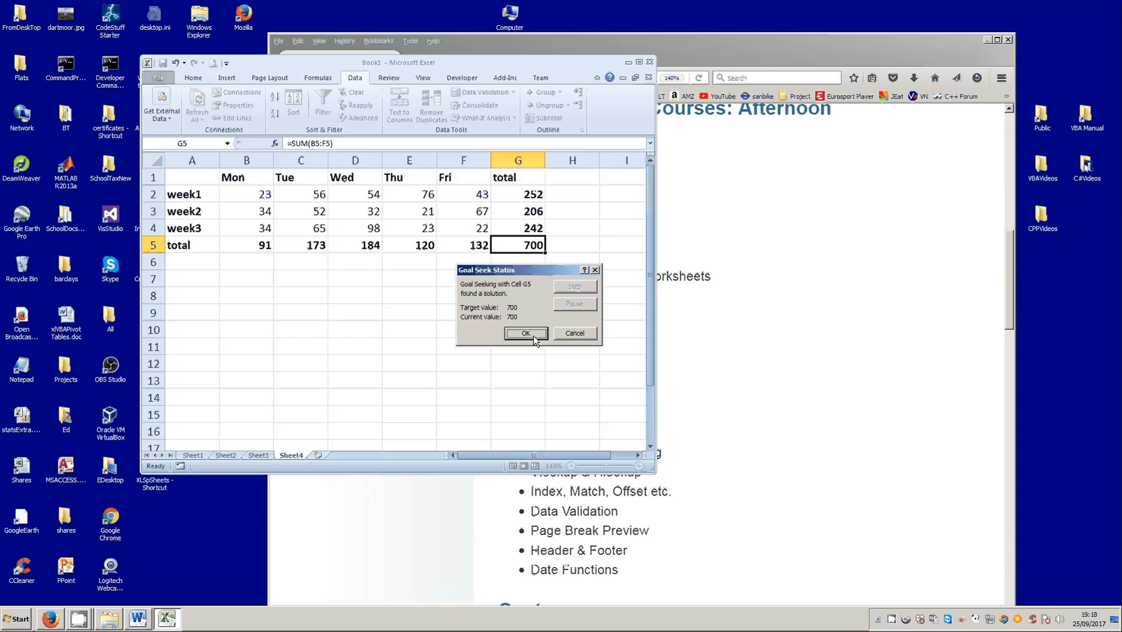
left_click(526, 333)
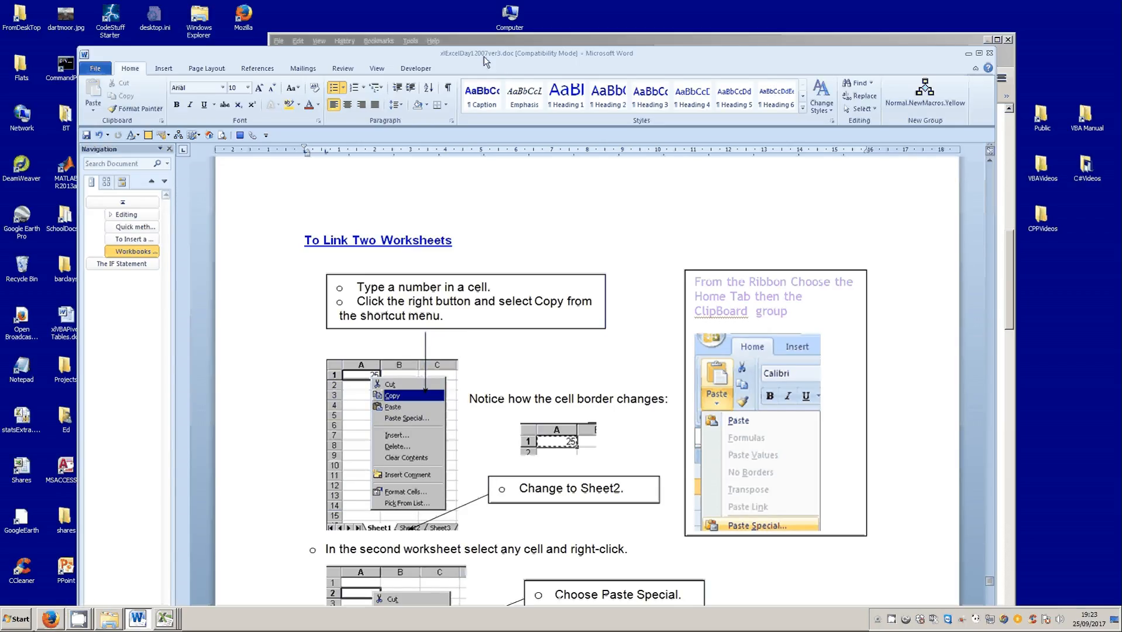
- Switch from the Word document to the Book3 workbook in Excel and enter 100 in cell A1 of Sheet1
left_click_drag(484, 56, 950, 112)
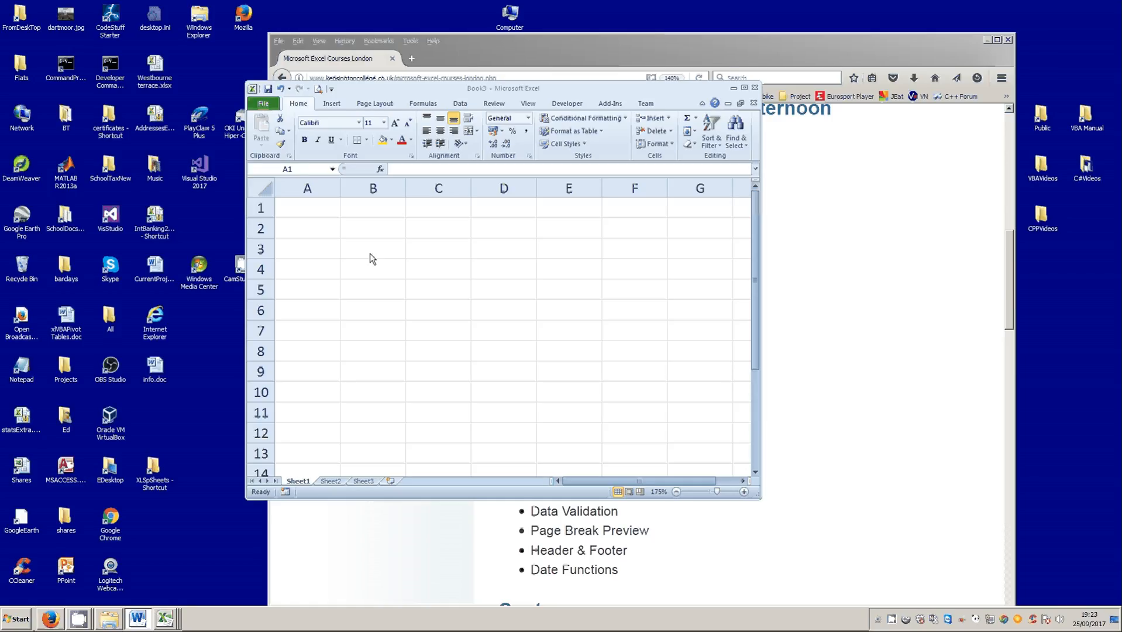
left_click(306, 209)
type("100")
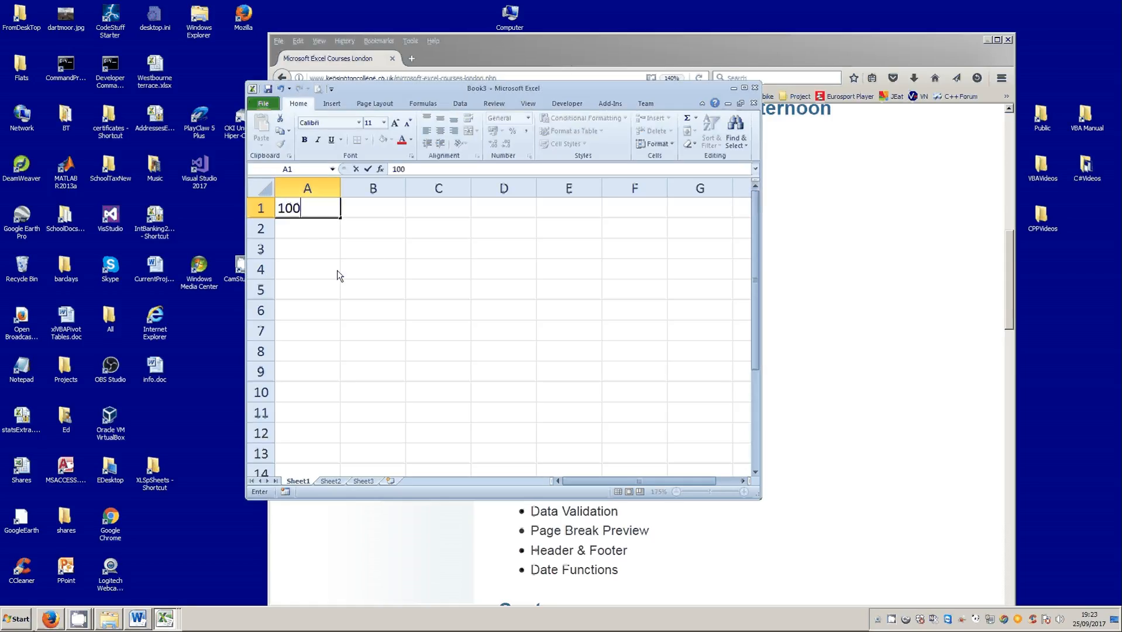
left_click(386, 397)
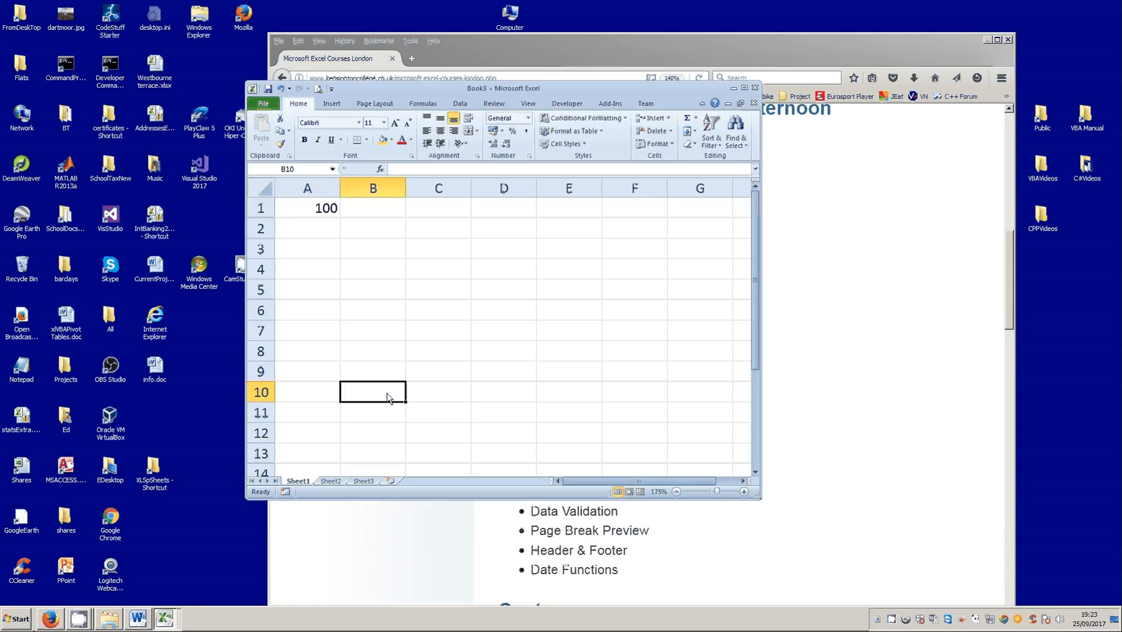
- Clear the existing link formula from cell A1 of Sheet2
left_click(331, 481)
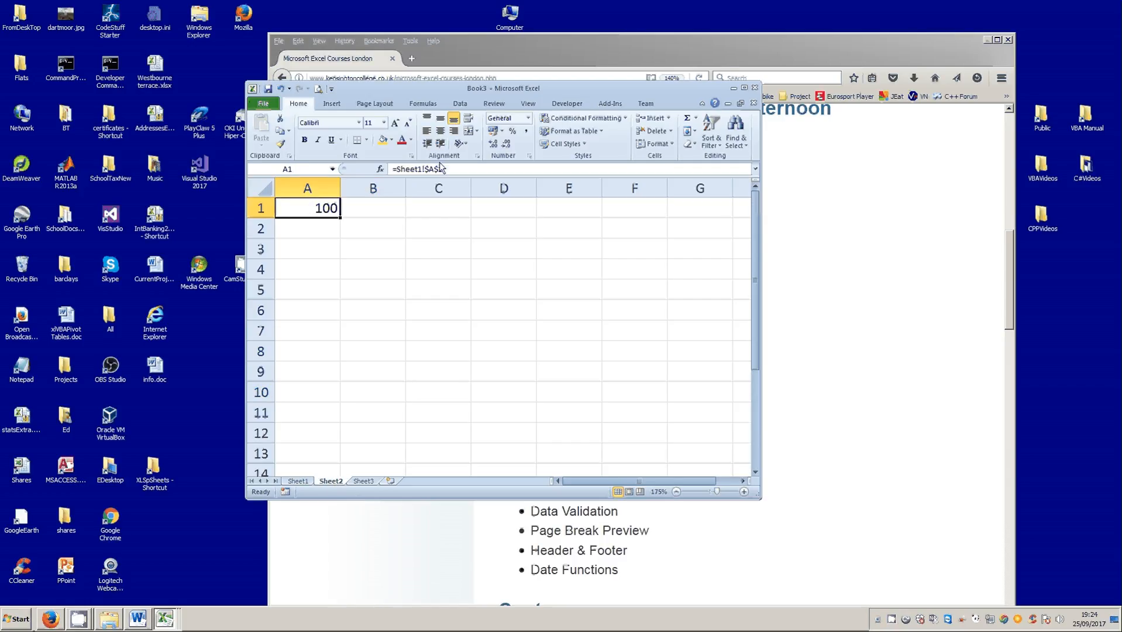
left_click_drag(447, 166, 361, 170)
key("Delete")
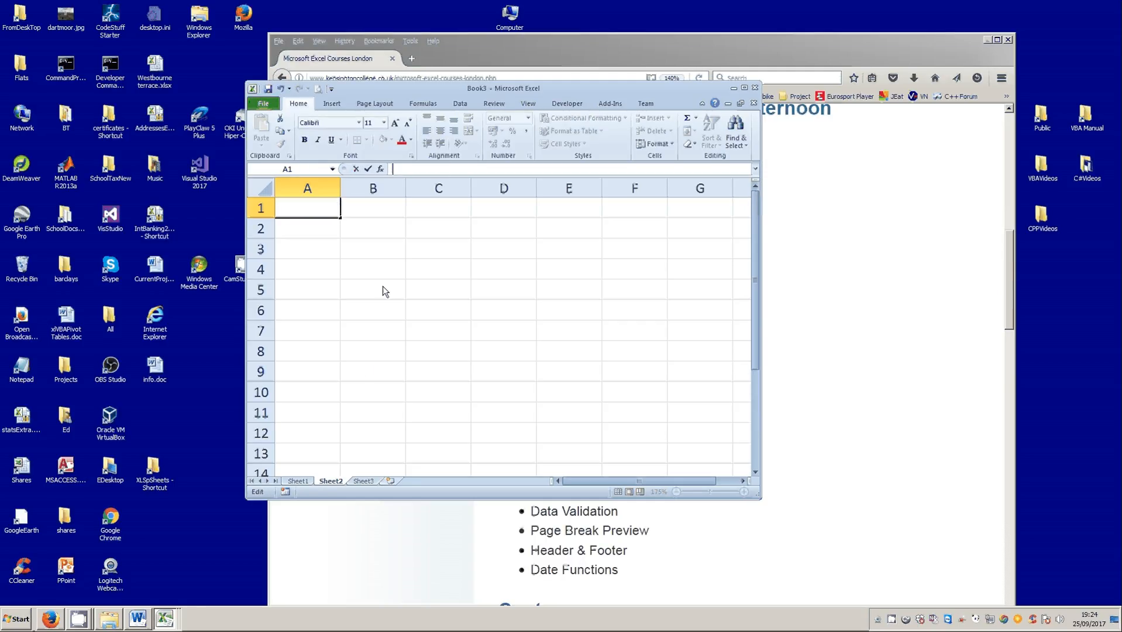
left_click(367, 169)
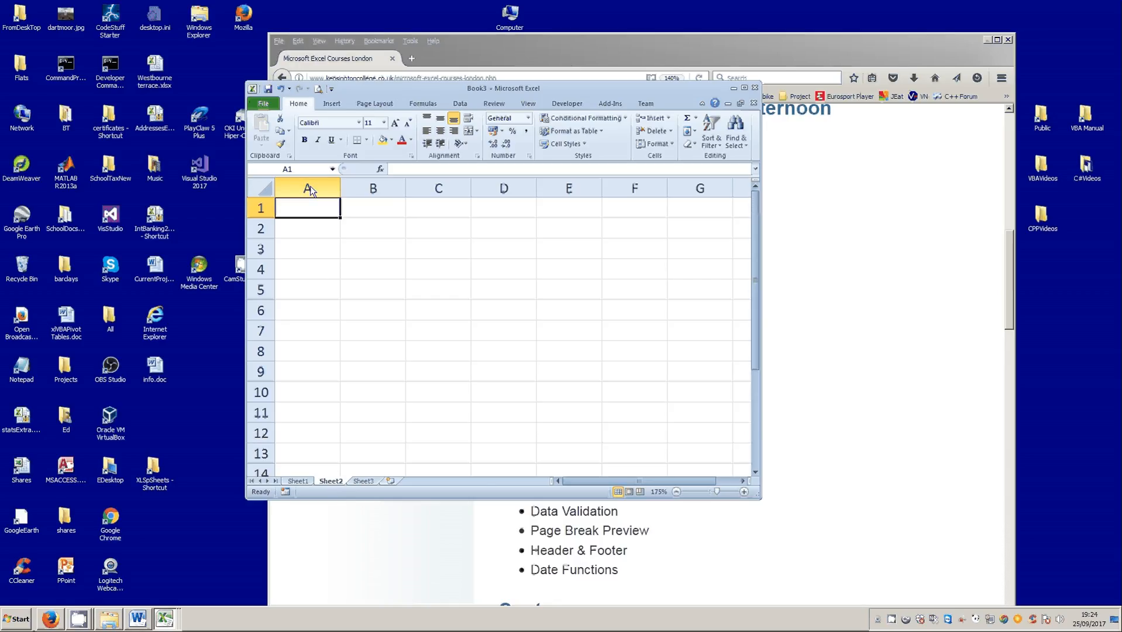
- Link cell A1 of Sheet2 to the first cell of Sheet1 with the formula =Sheet1!A1
type("=")
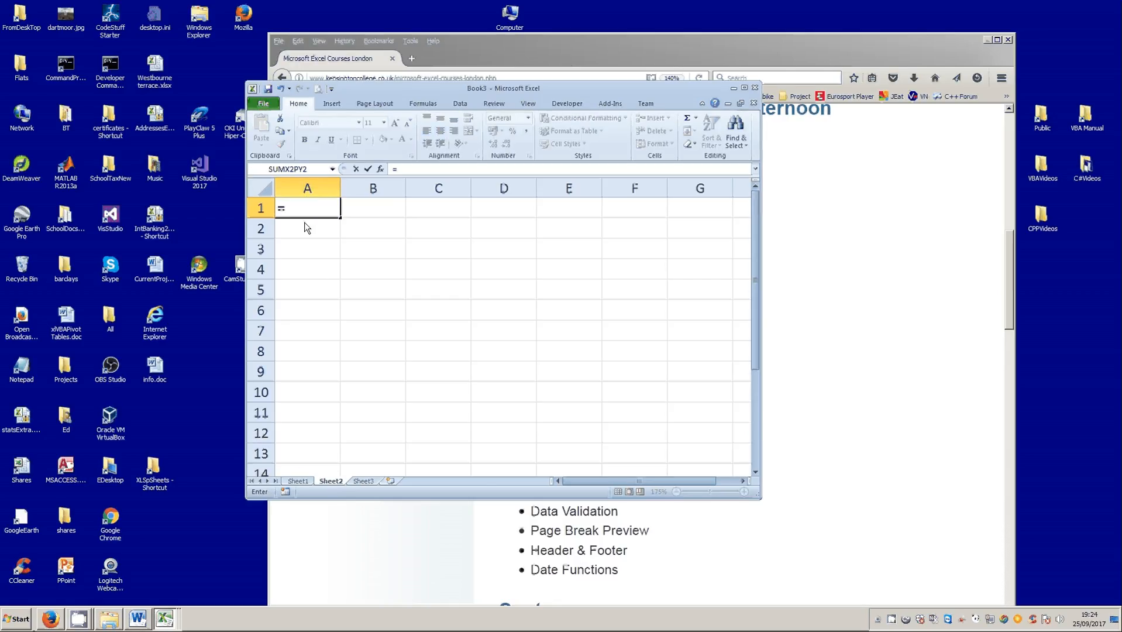
left_click(298, 481)
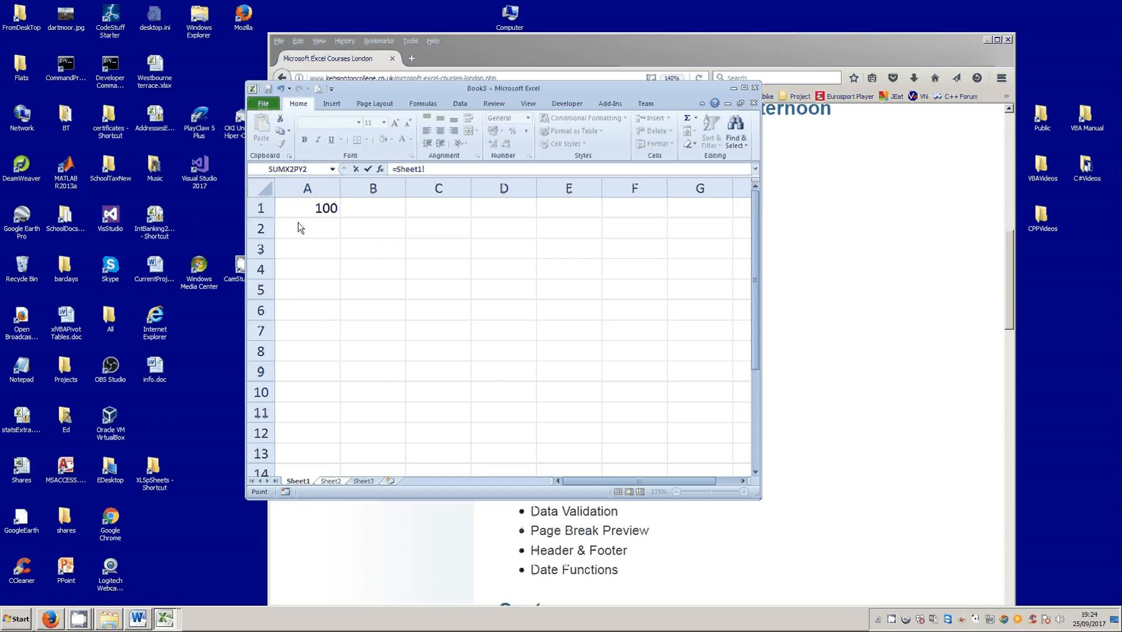
left_click(315, 208)
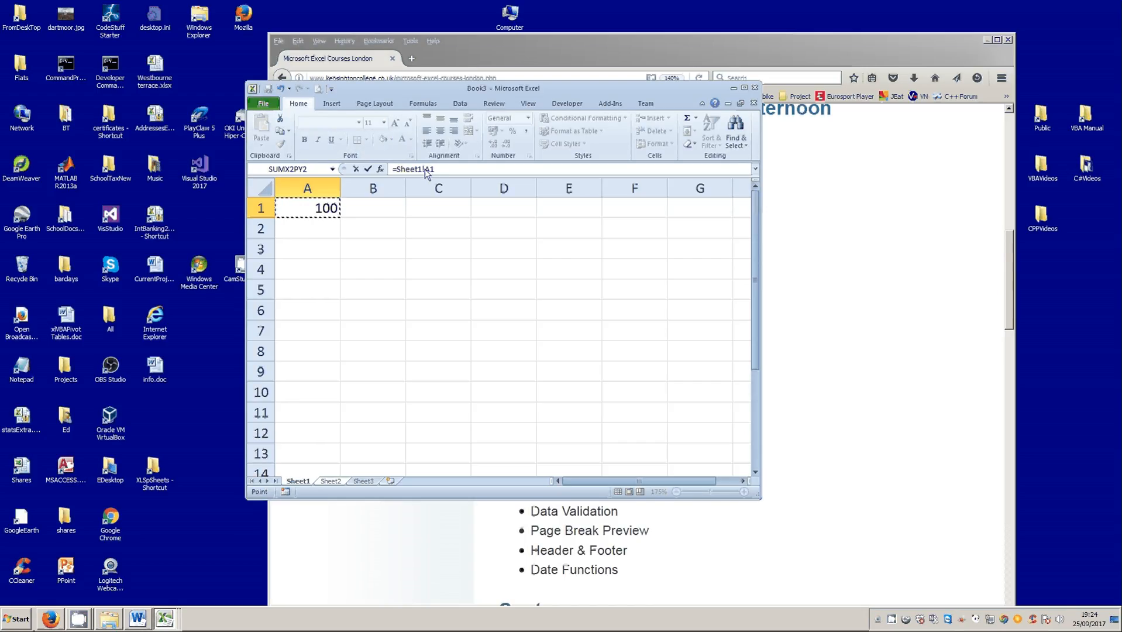
left_click(368, 170)
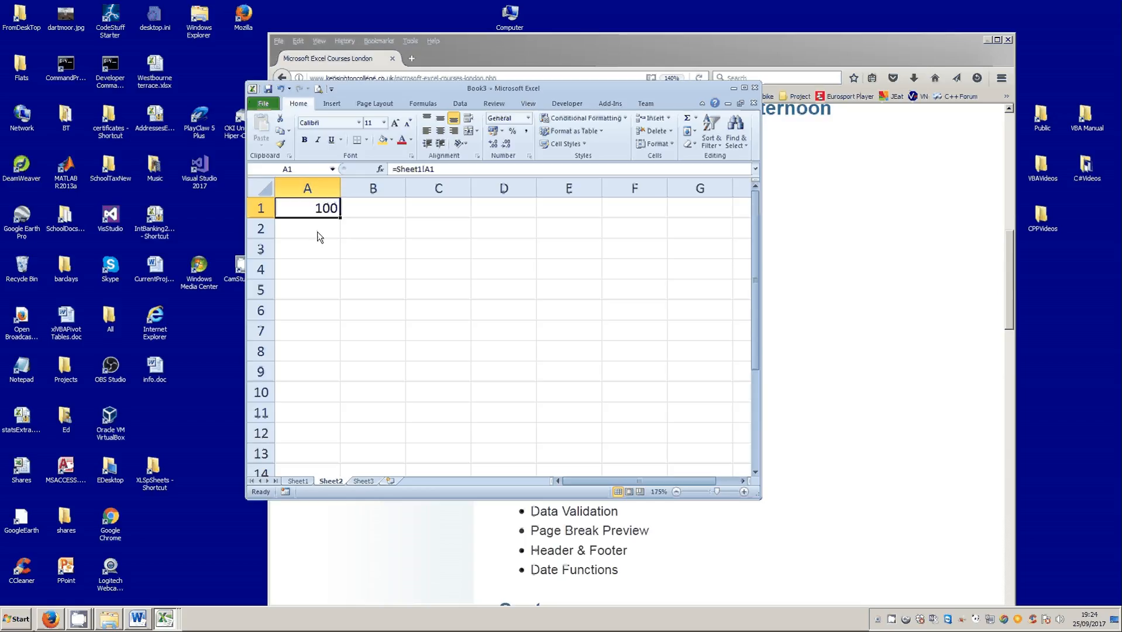
- Compare the linked cells on both sheets, set cell A1 of Sheet1 to 120 and check Sheet2
left_click(299, 481)
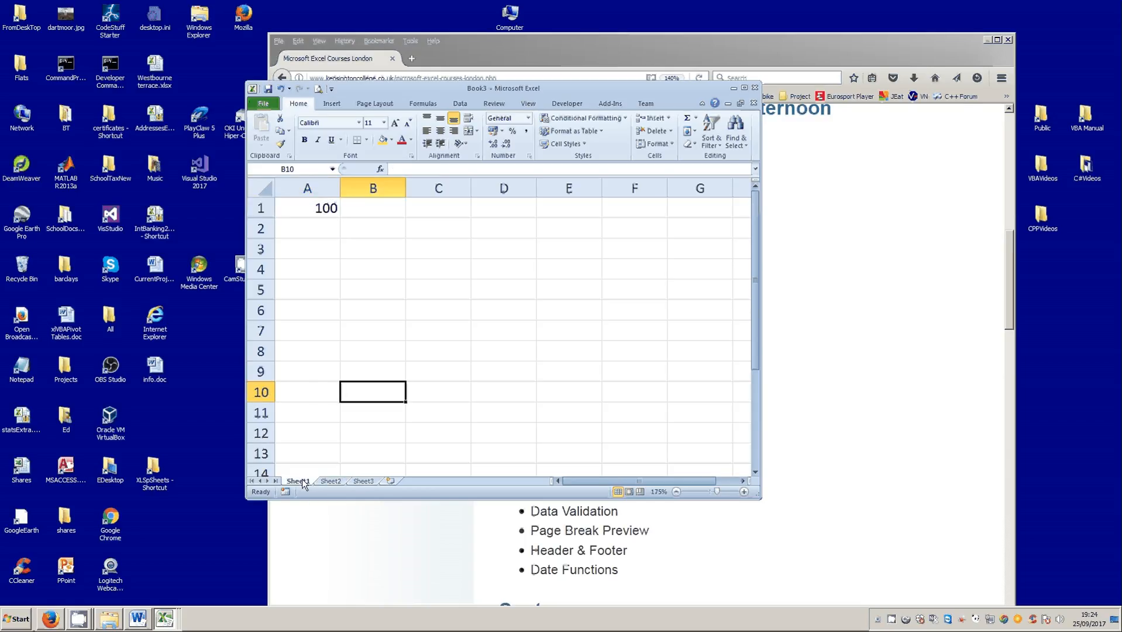
left_click(327, 482)
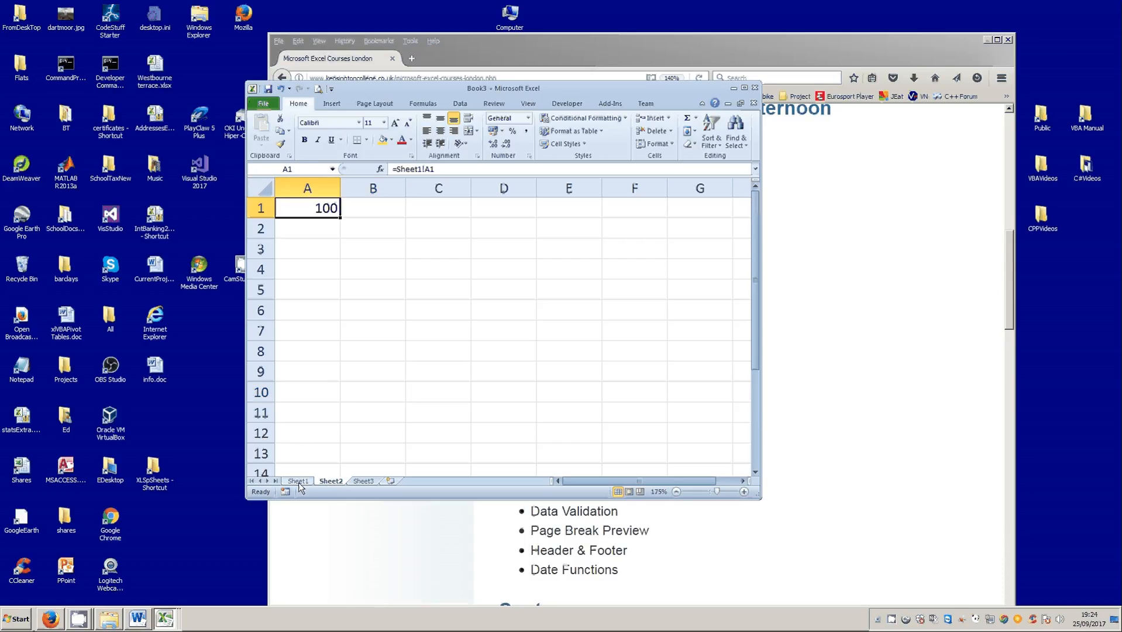
left_click(299, 483)
left_click(316, 209)
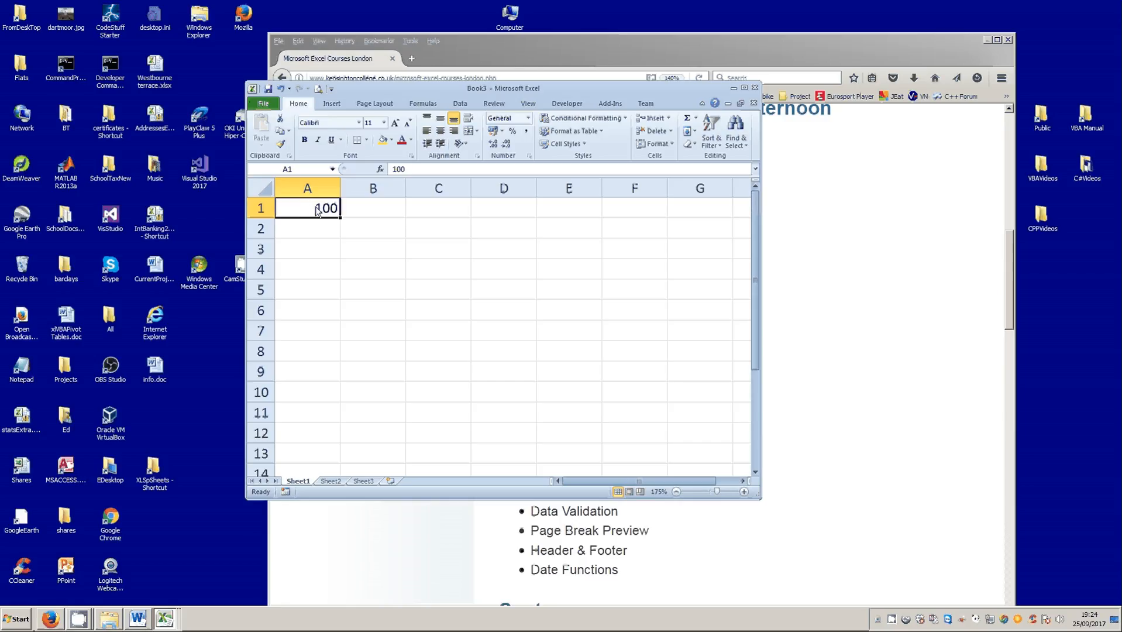
type("120")
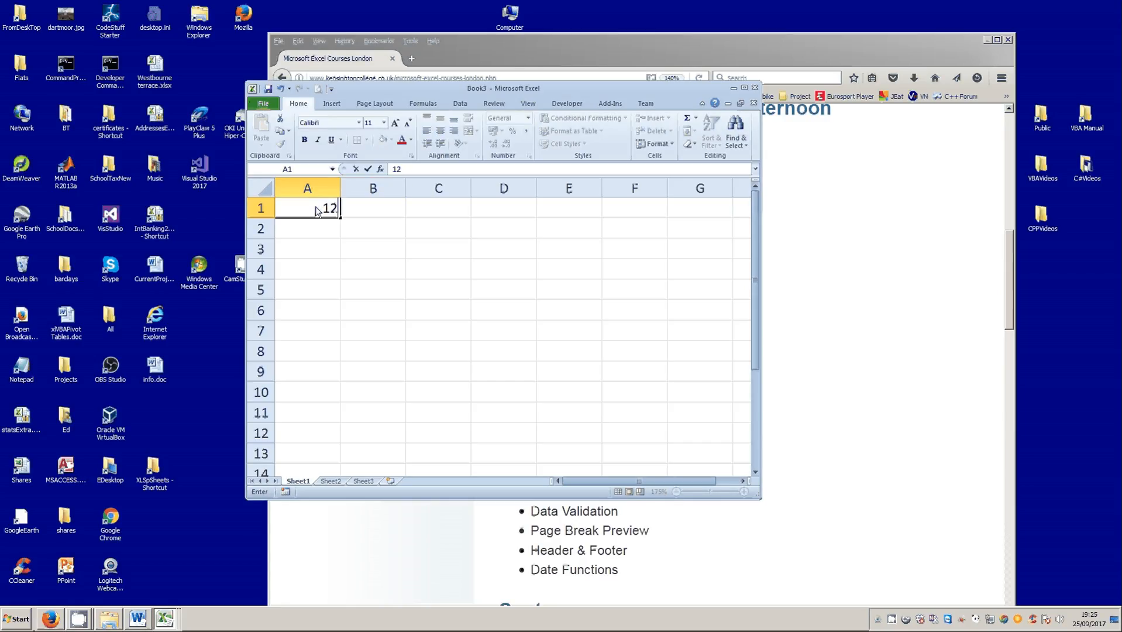
left_click(368, 169)
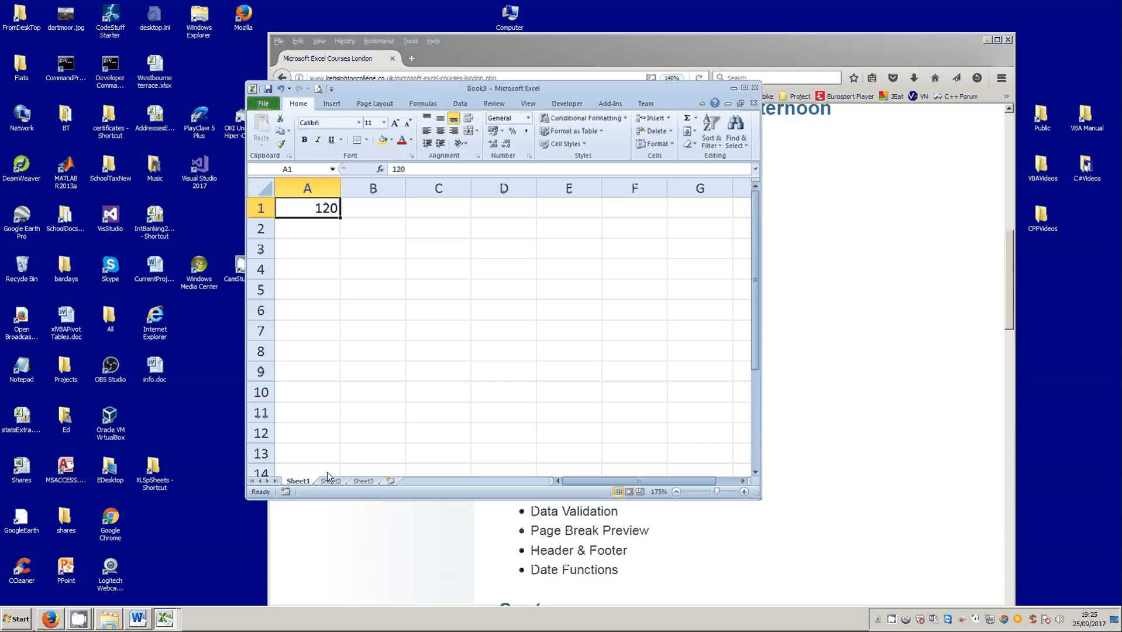
left_click(330, 481)
- Copy cell A1 of Sheet1 and paste it as a link into cell A1 of Sheet2 with Paste Special
left_click(295, 481)
right_click(301, 209)
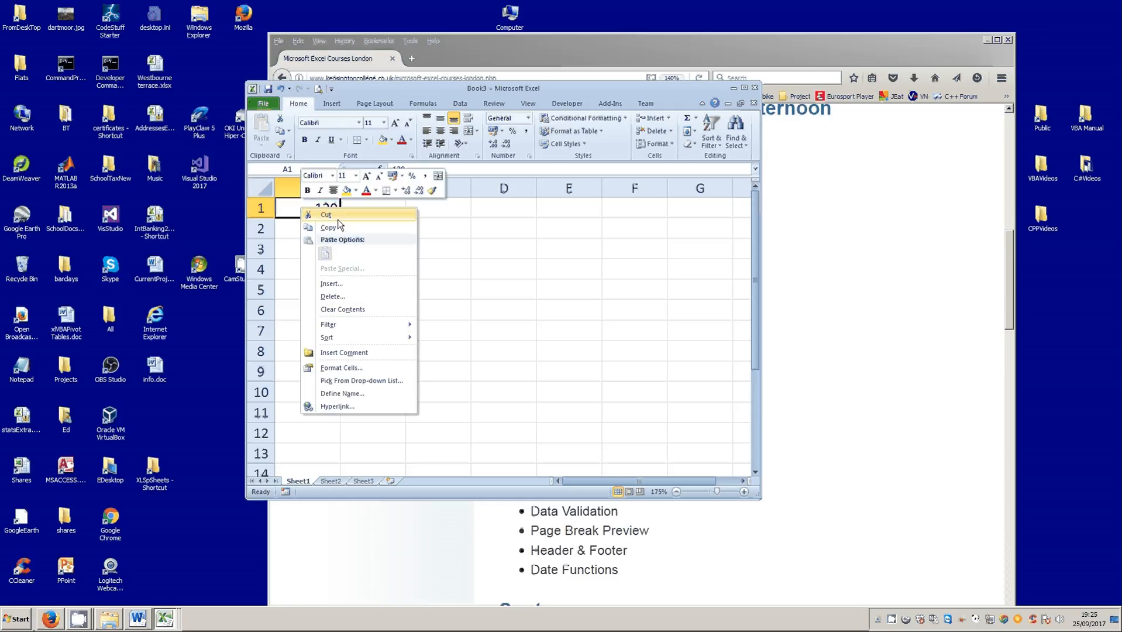
left_click(340, 226)
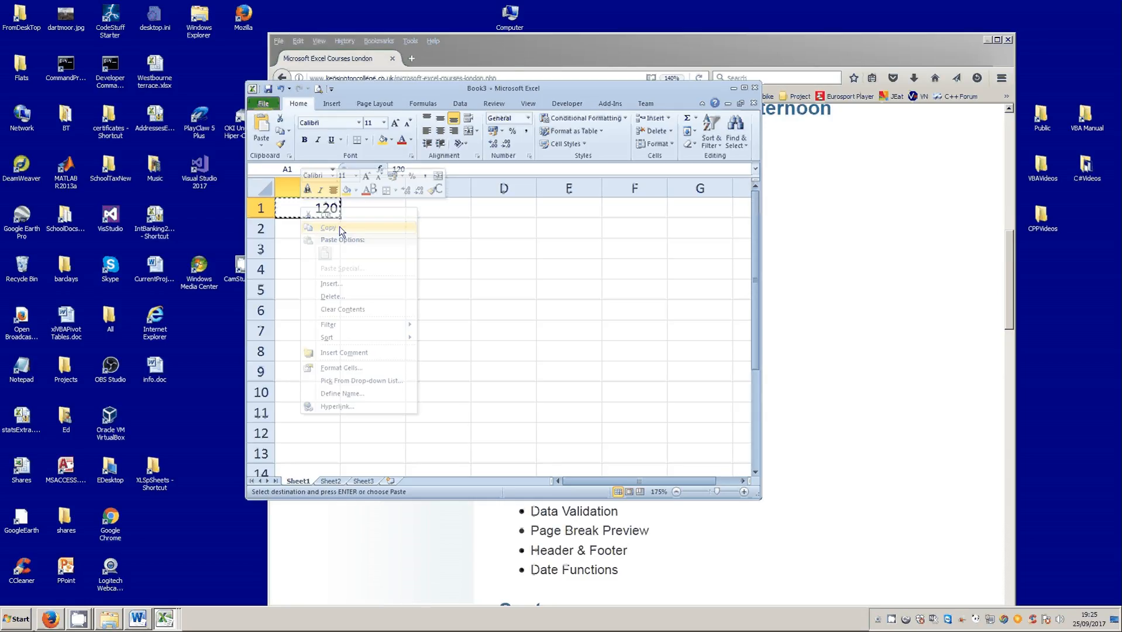
left_click(329, 481)
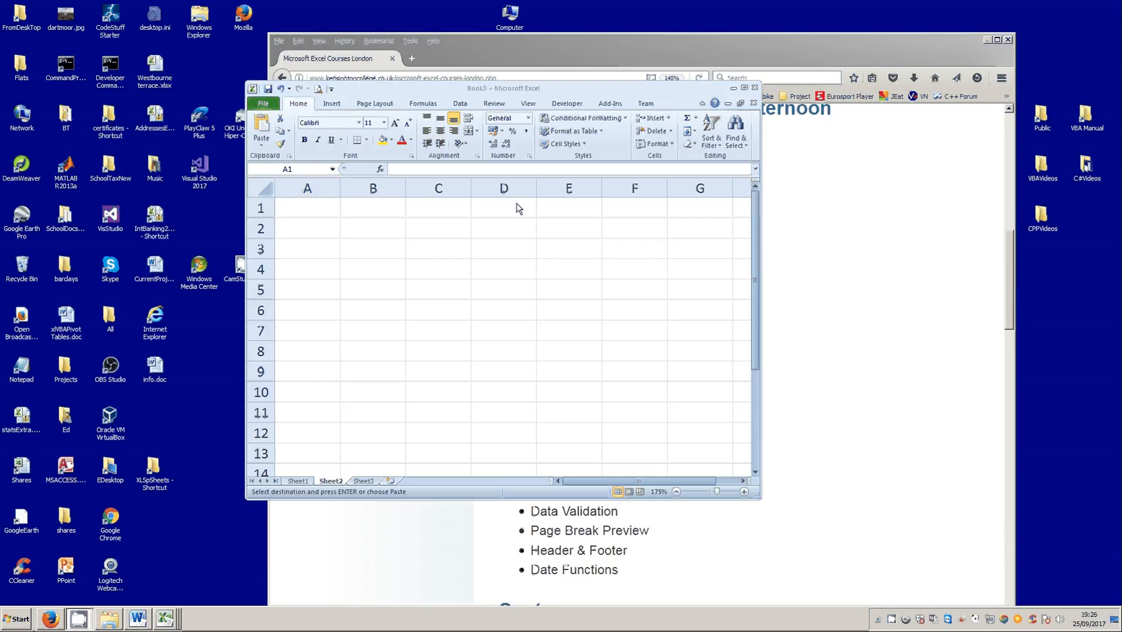
left_click(313, 214)
right_click(313, 215)
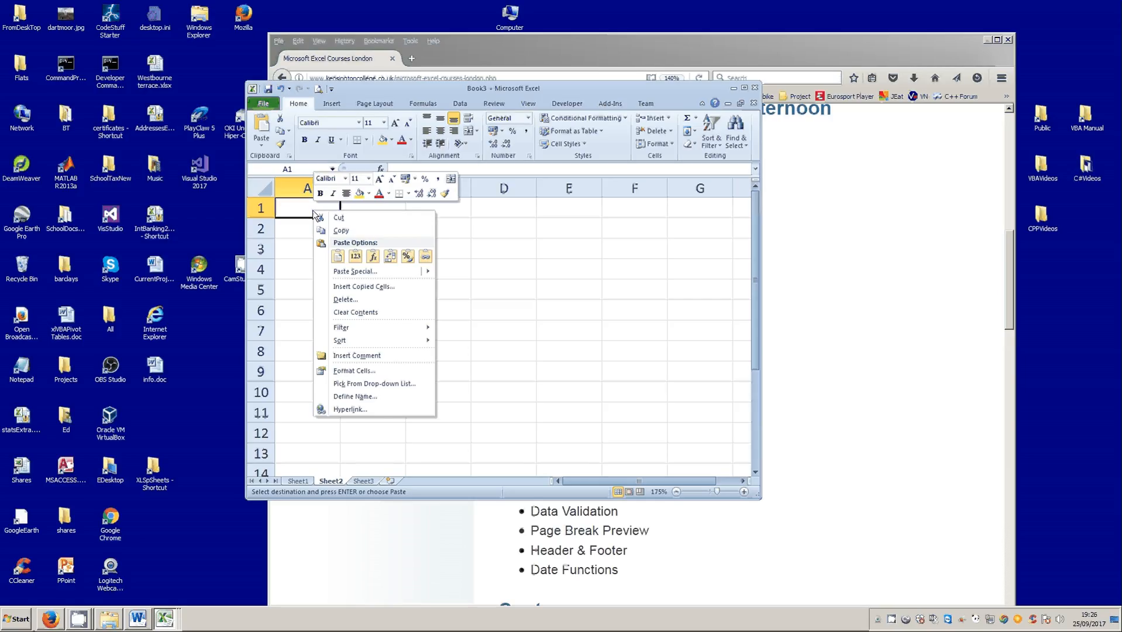
mouse_move(346, 275)
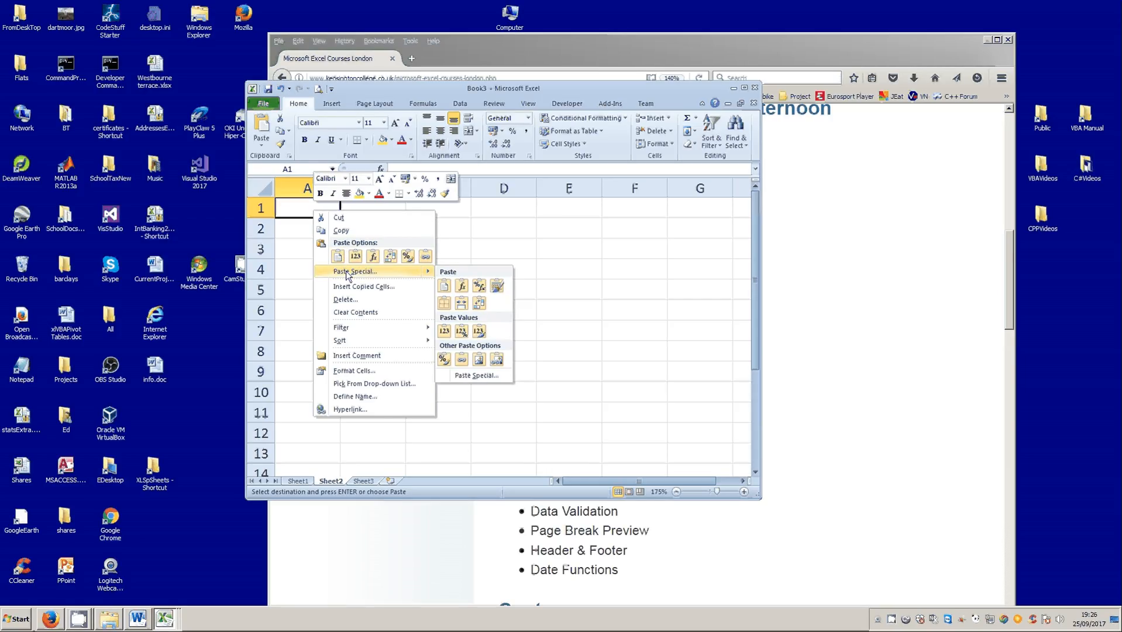
left_click(347, 272)
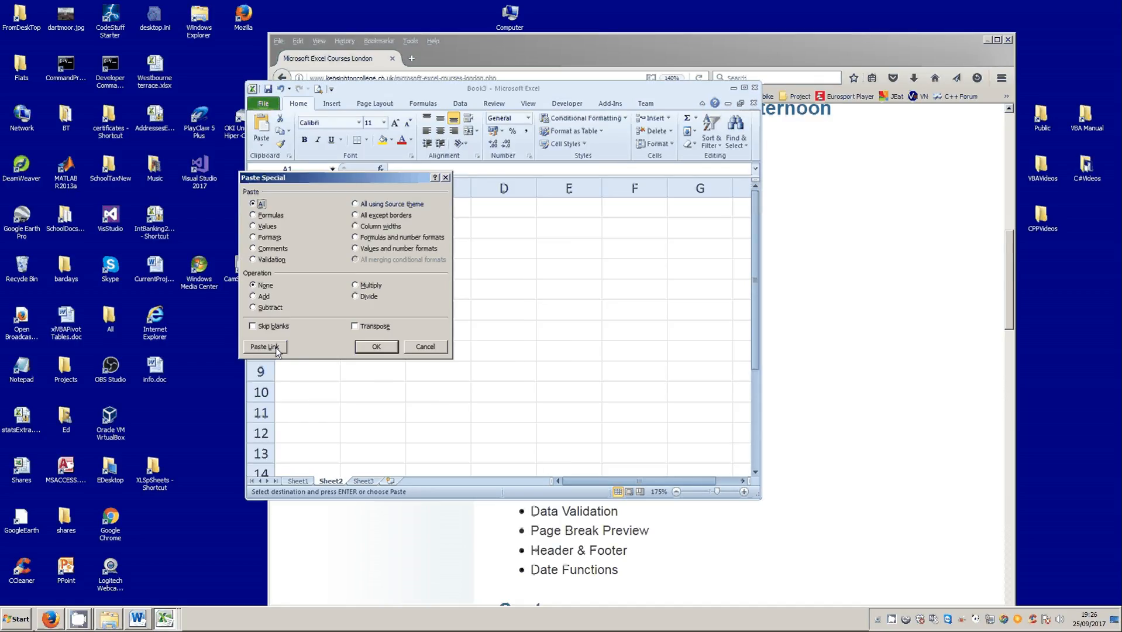
left_click_drag(340, 178, 407, 219)
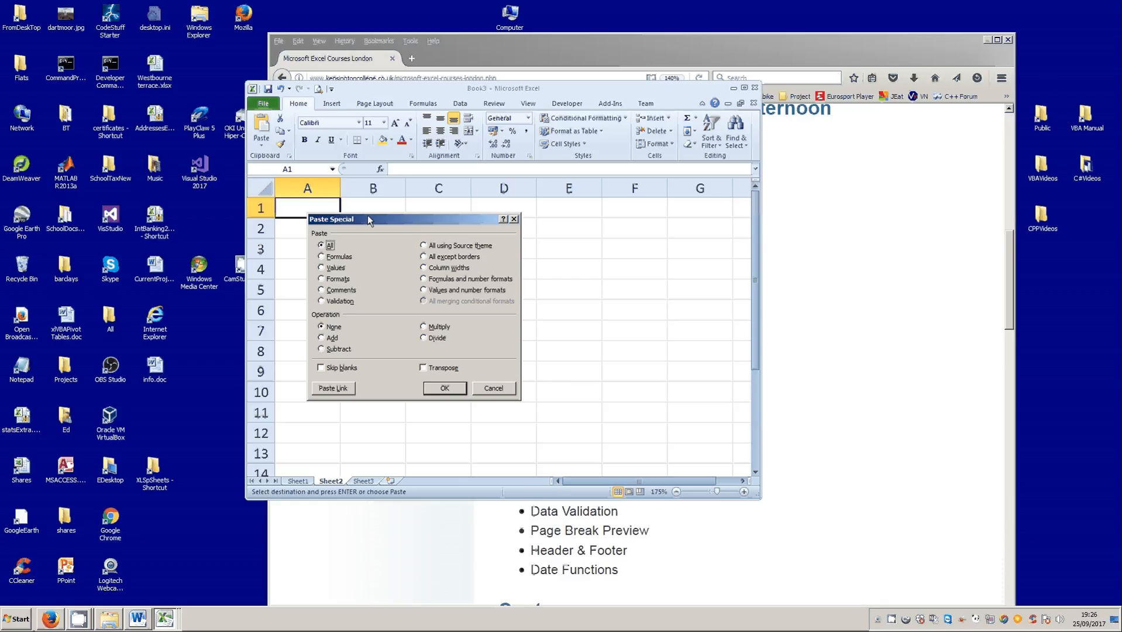
left_click(330, 389)
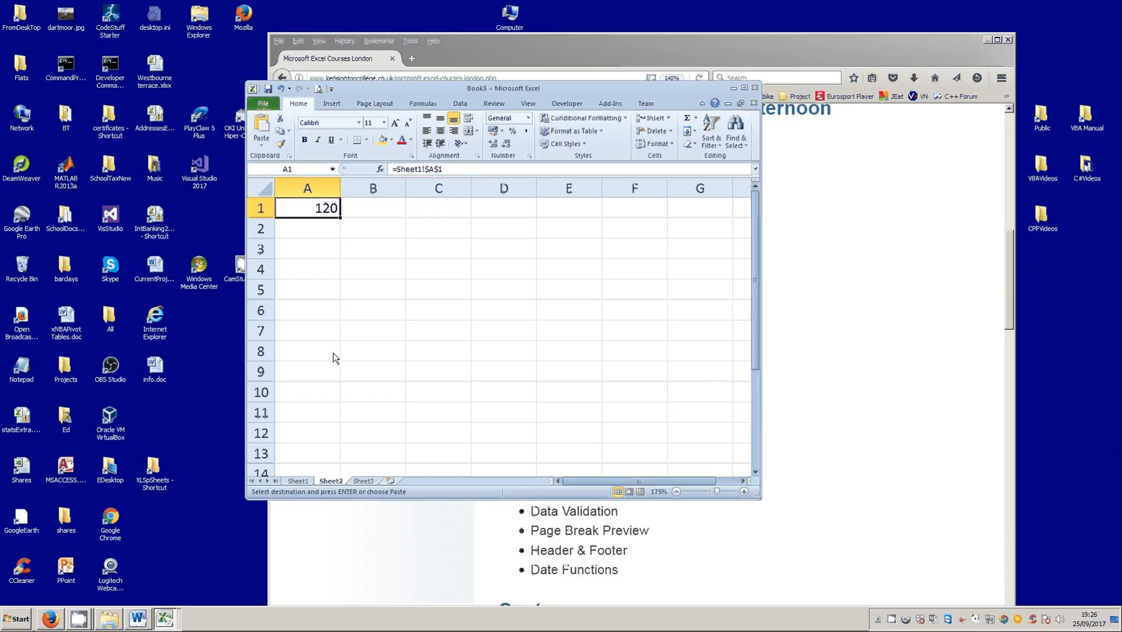
- Cancel the copy selection on Sheet1 and set cell A1 of Sheet1 to 121
left_click(297, 481)
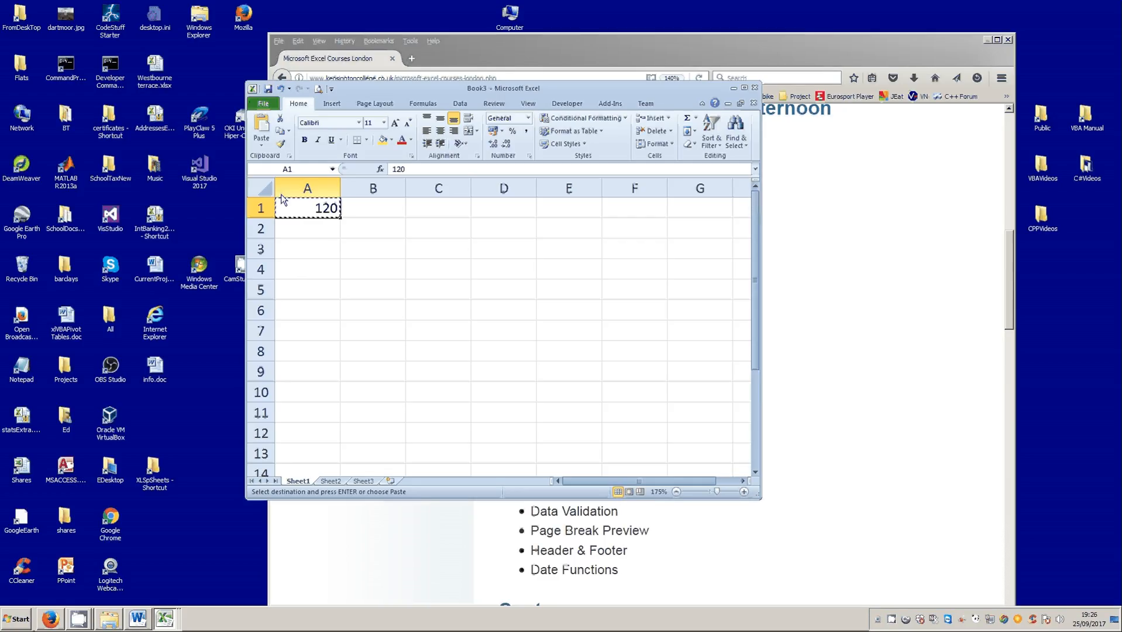
key("Escape")
left_click(349, 268)
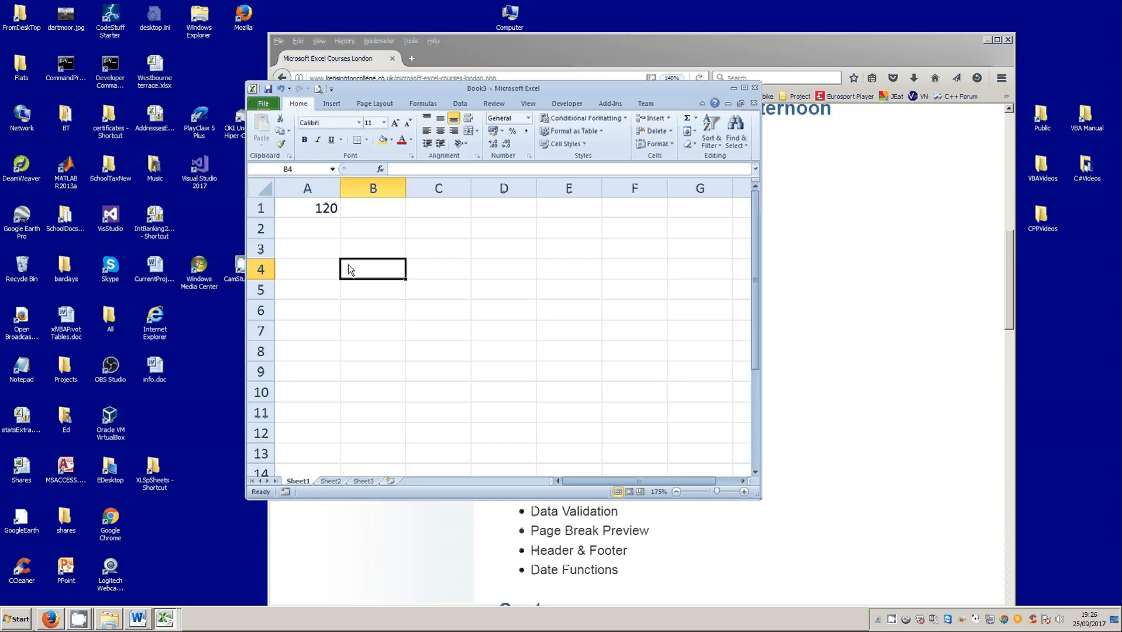
left_click(307, 214)
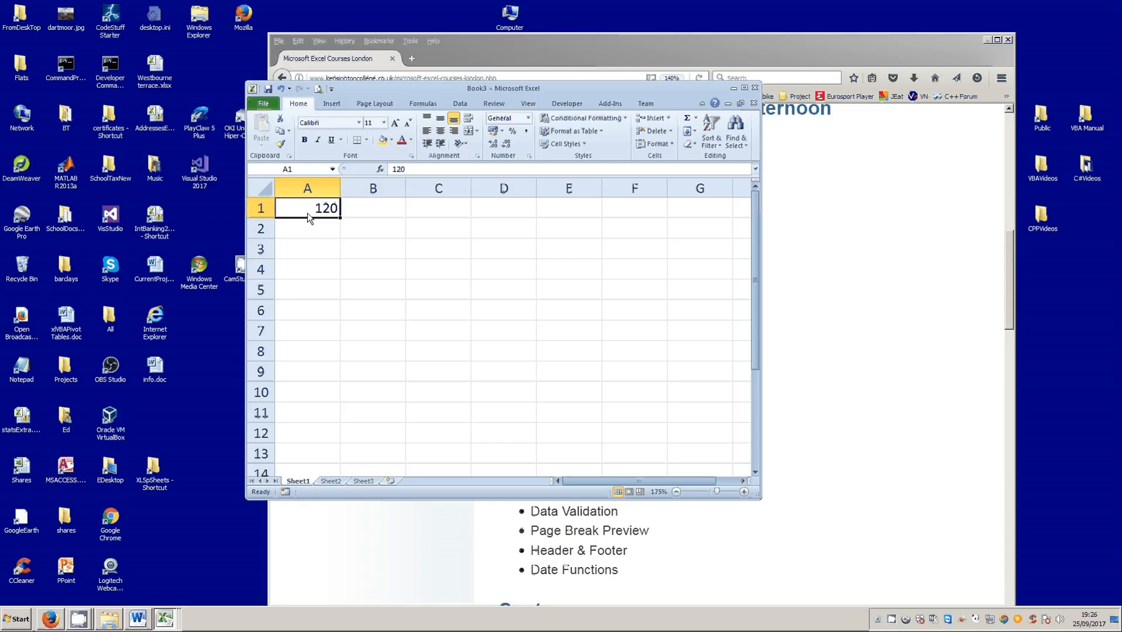
type("121")
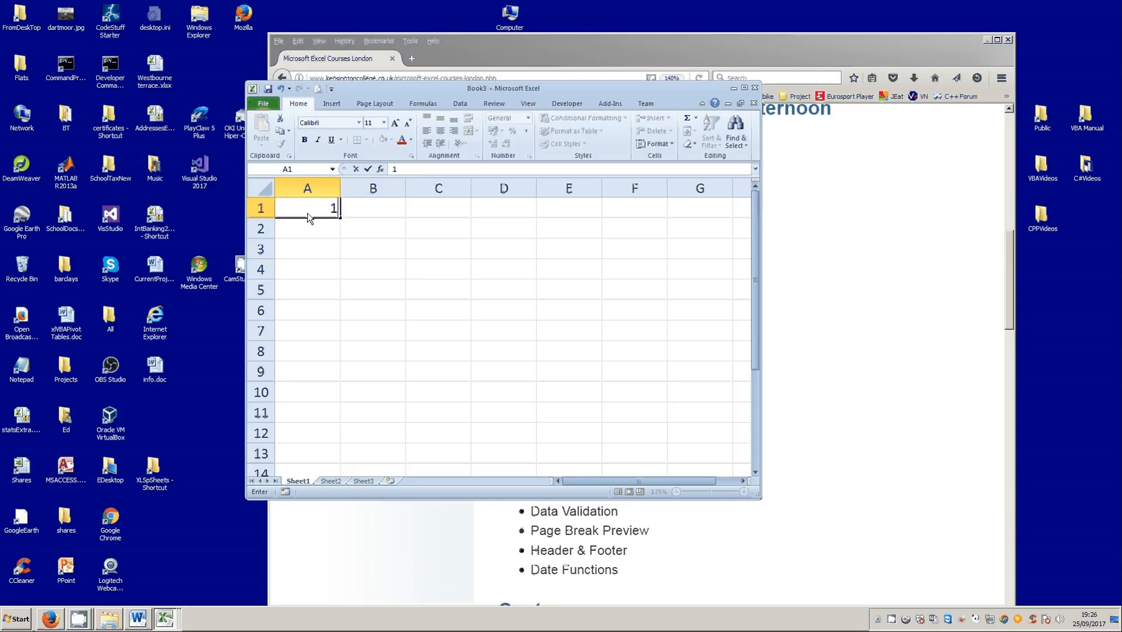
left_click(368, 169)
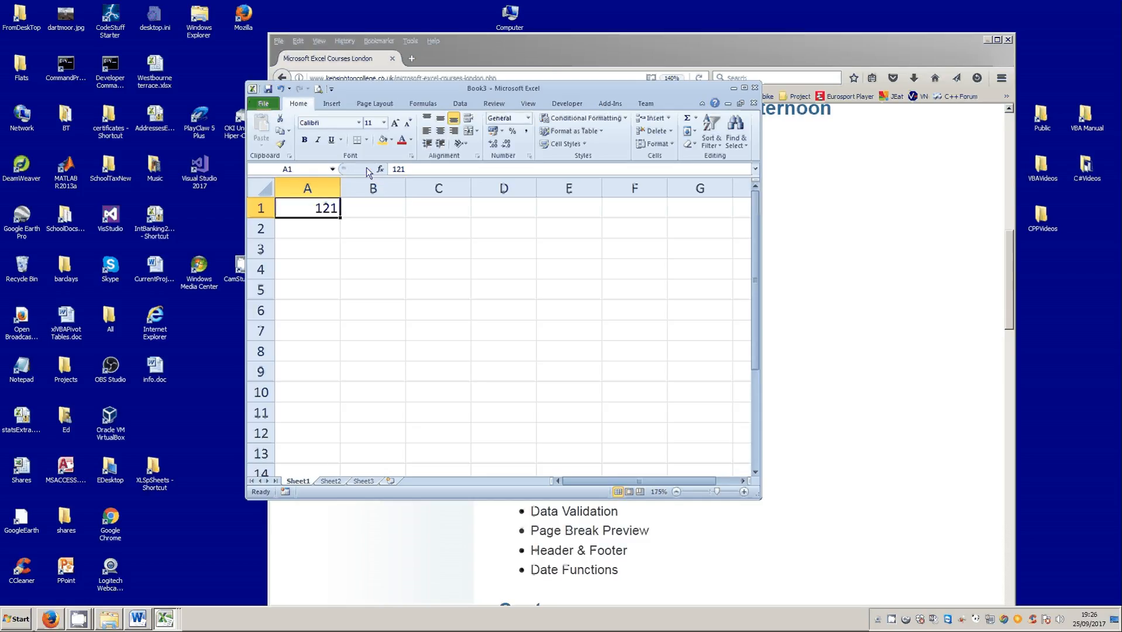
- Compare the linked cell A1 on Sheet2 with its source cell on Sheet1
left_click(337, 484)
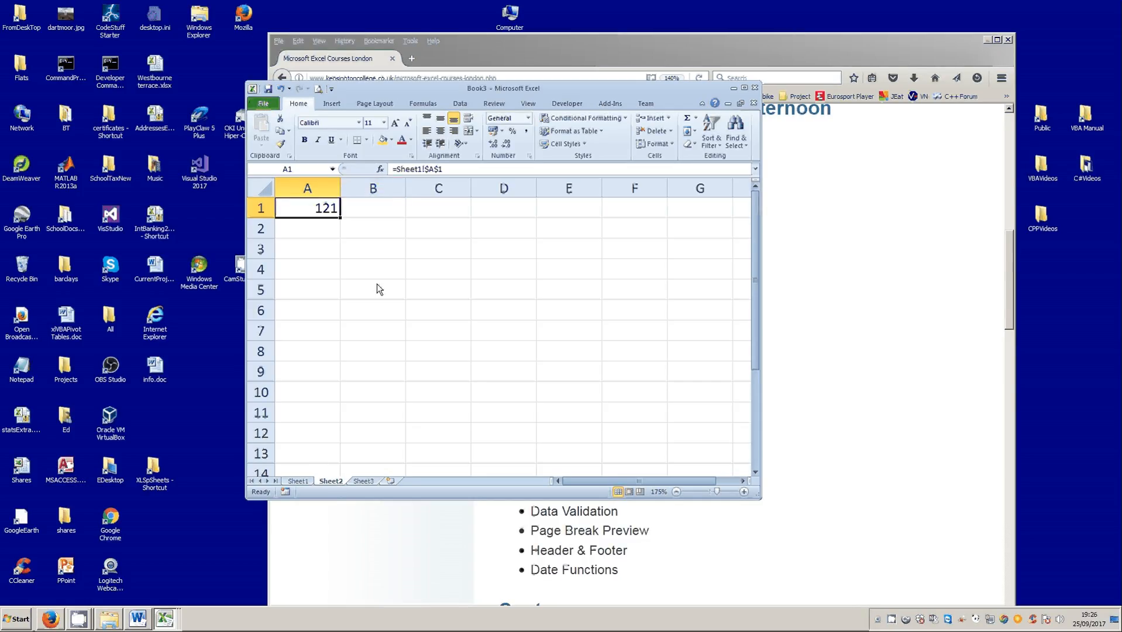
left_click(366, 481)
left_click(315, 481)
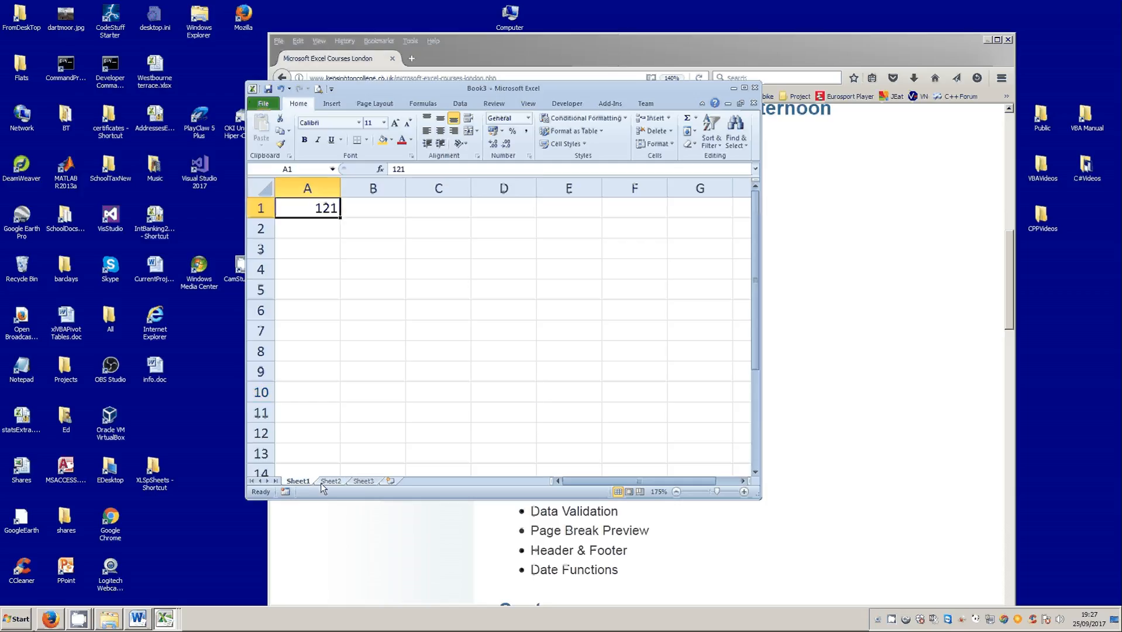
left_click(323, 482)
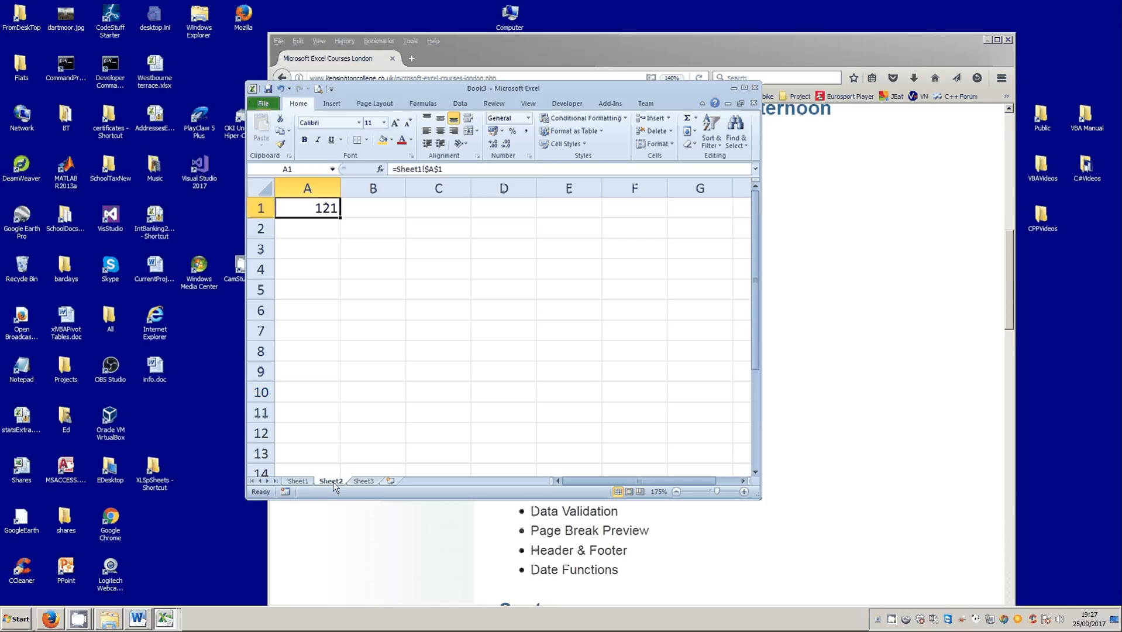
left_click(301, 481)
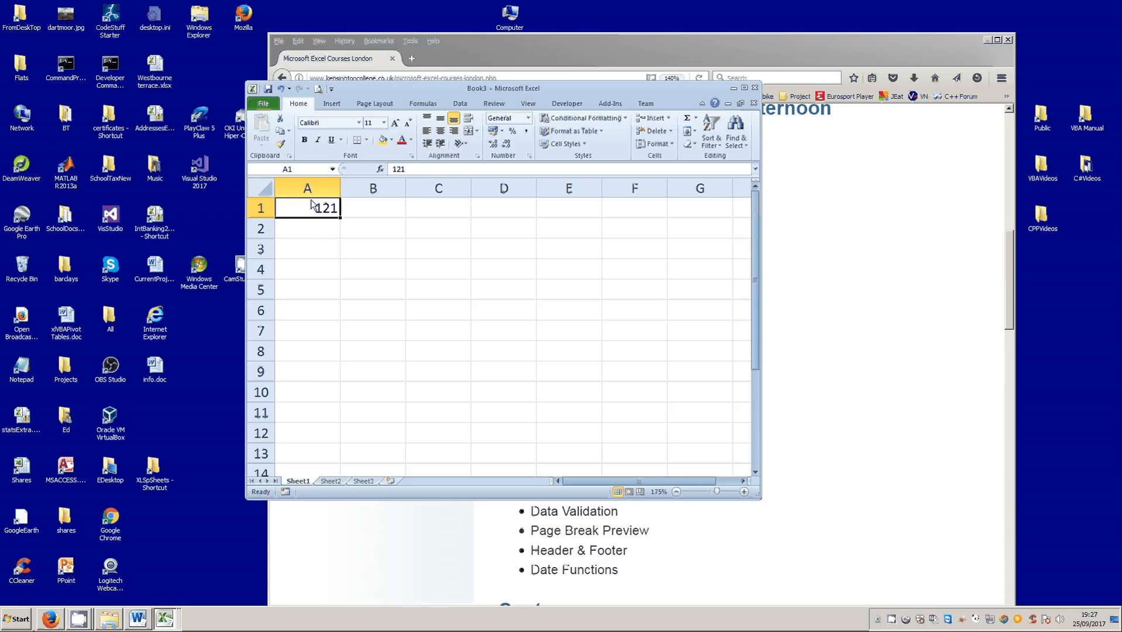
- Replace the link in cell A1 of Sheet2 with the value 100 and compare it with cell A1 of Sheet1
left_click(338, 482)
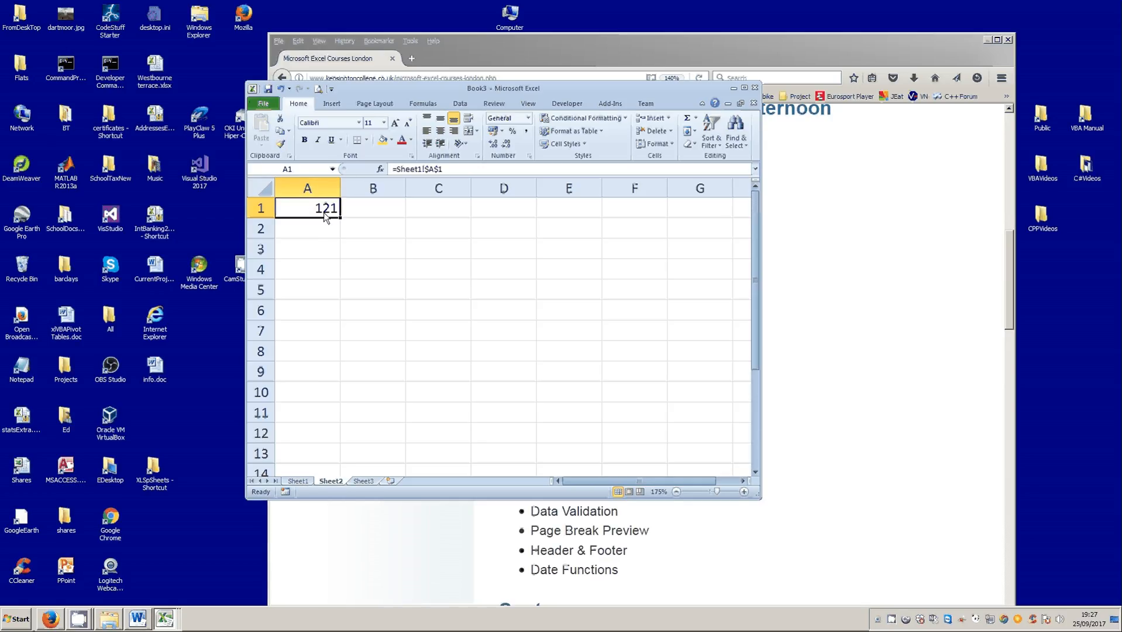
type("100")
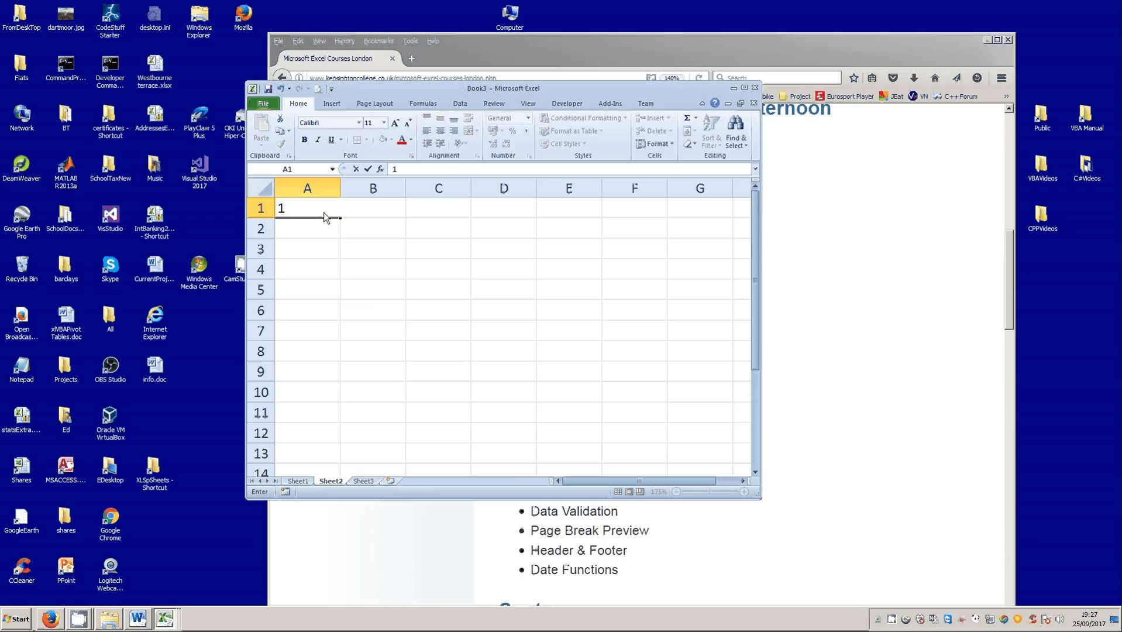
left_click(367, 169)
left_click(301, 481)
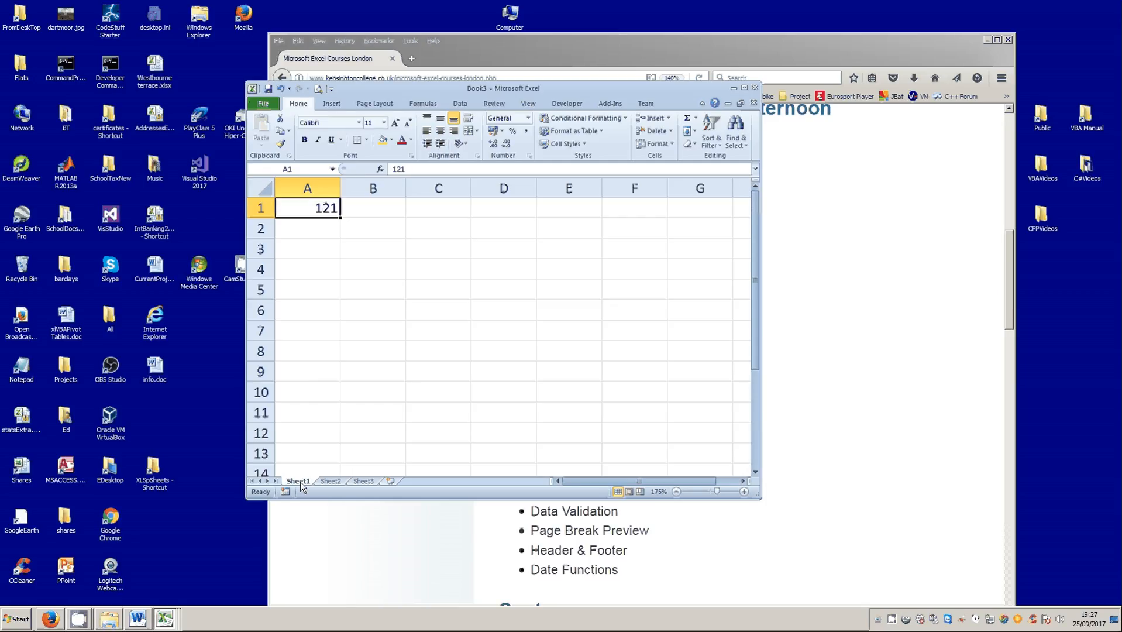
left_click(328, 481)
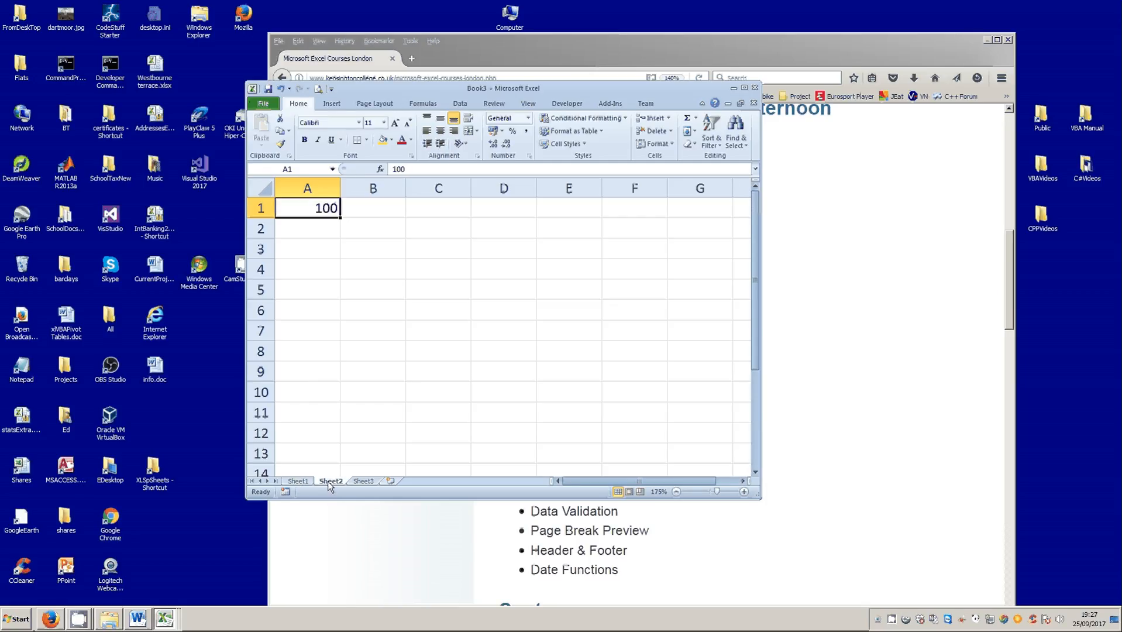
- Add the first cells of Sheet1 and Sheet2 in cell A1 of Sheet3 with the formula =Sheet1!A1+Sheet2!A1
left_click(363, 481)
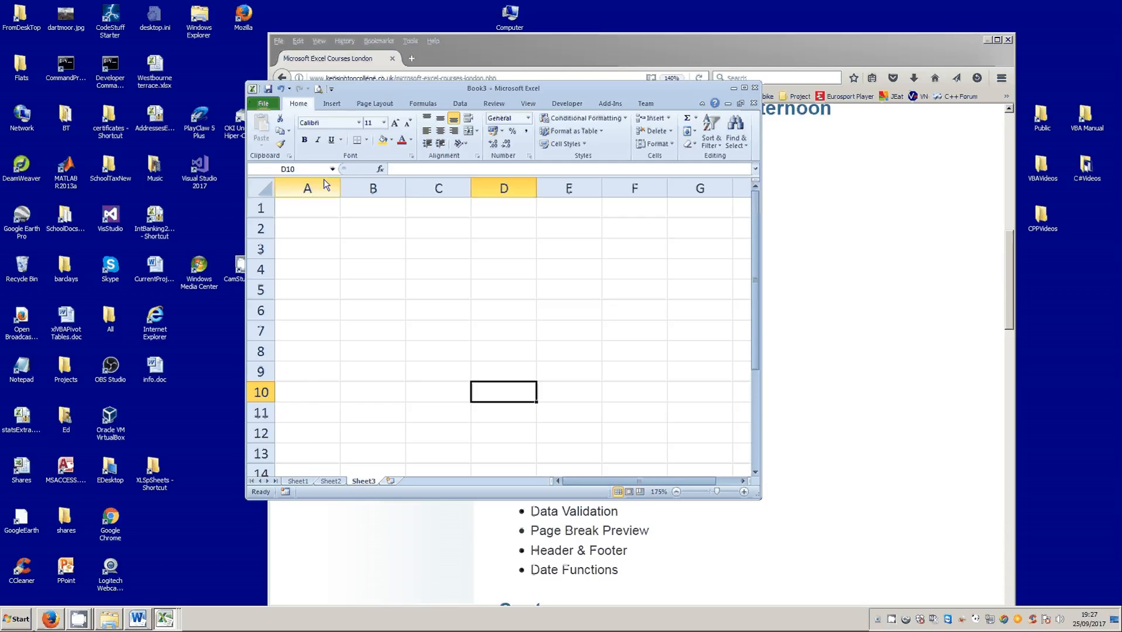
left_click(315, 214)
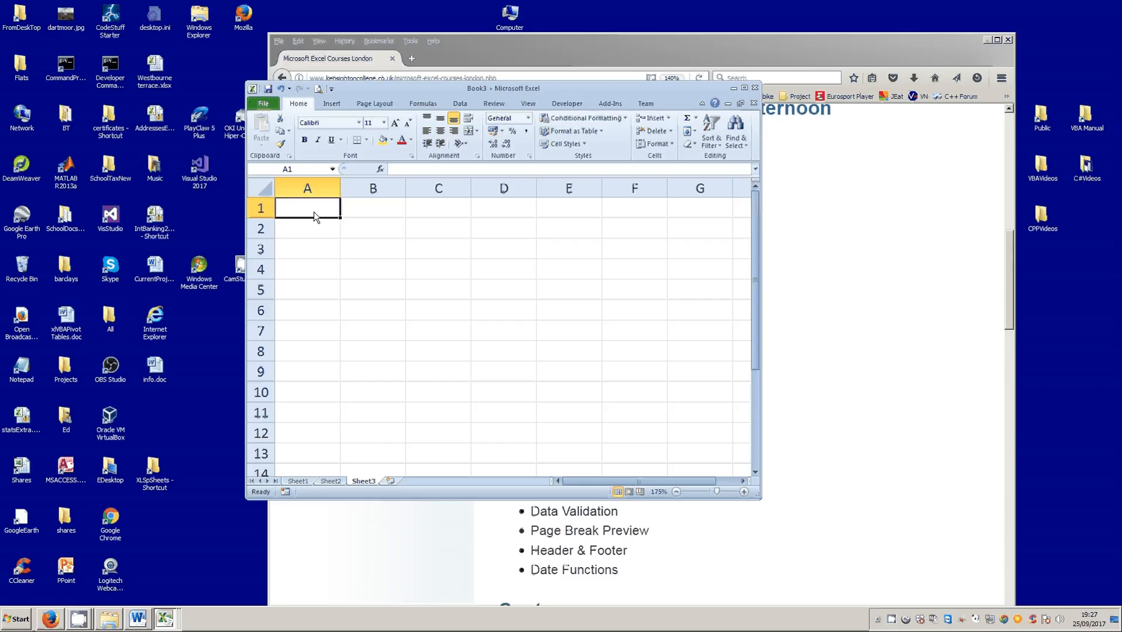
type("=")
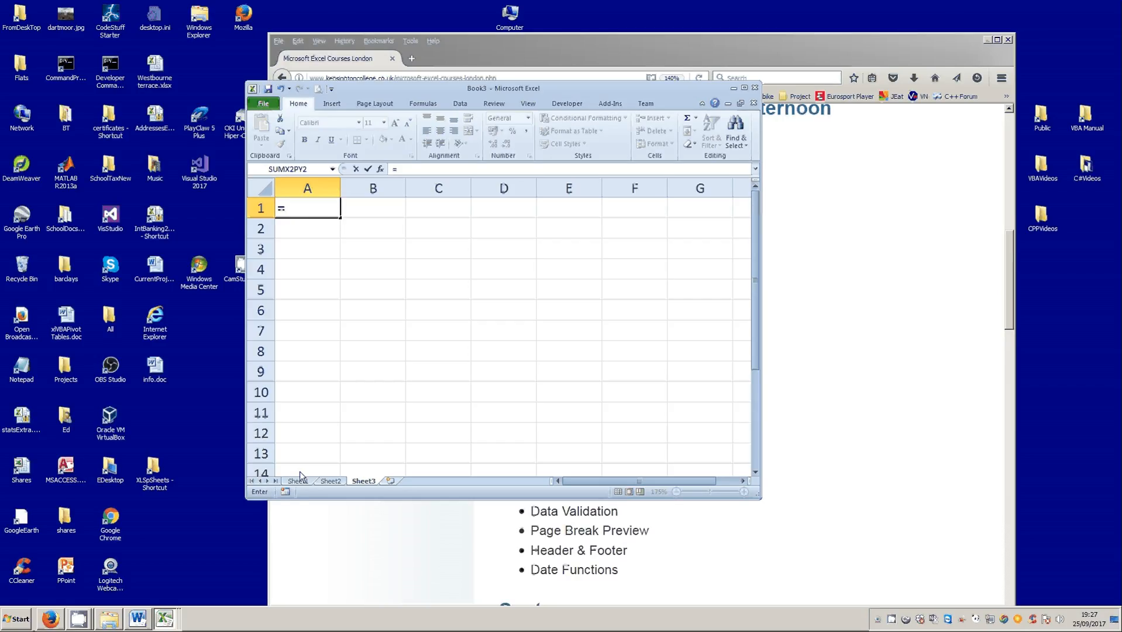
left_click(298, 481)
left_click(315, 211)
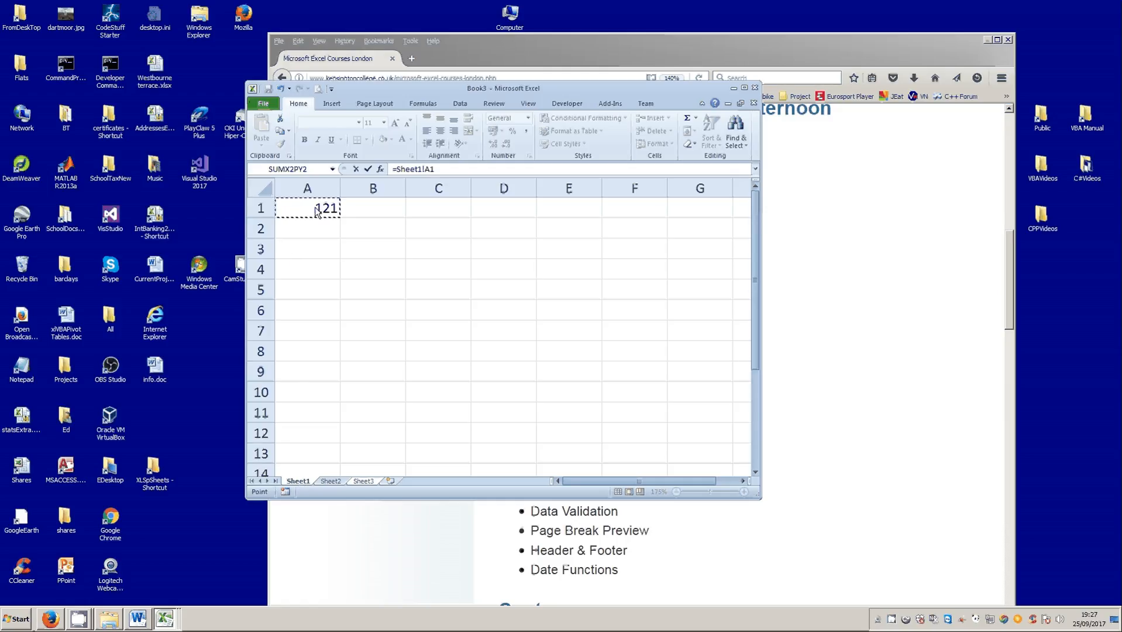
type("+")
left_click(331, 482)
left_click(308, 212)
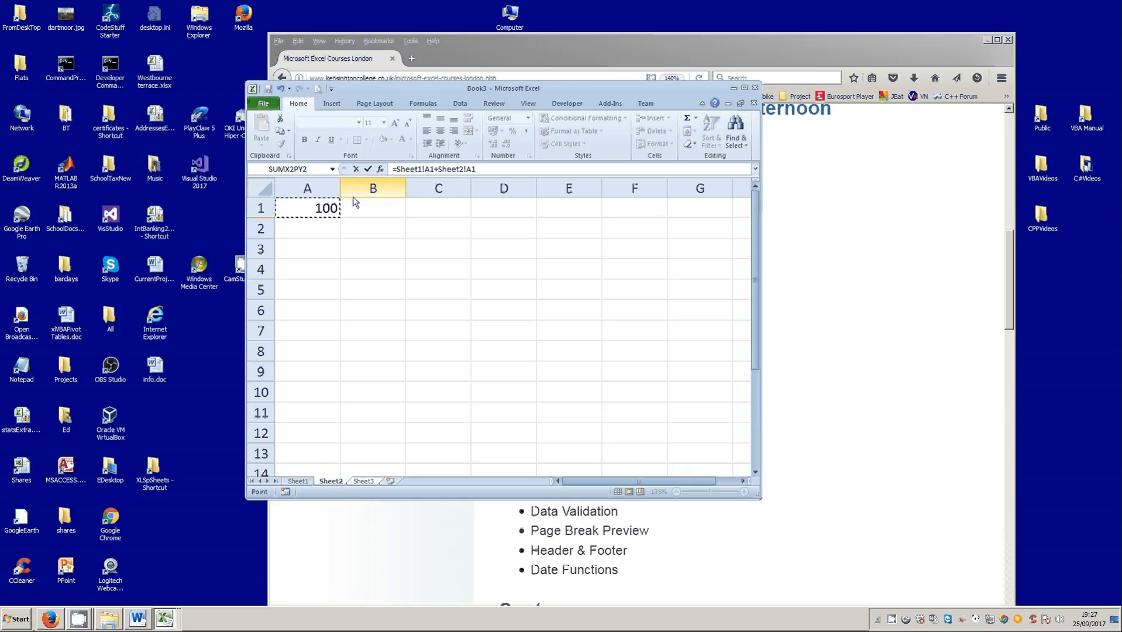
left_click(369, 171)
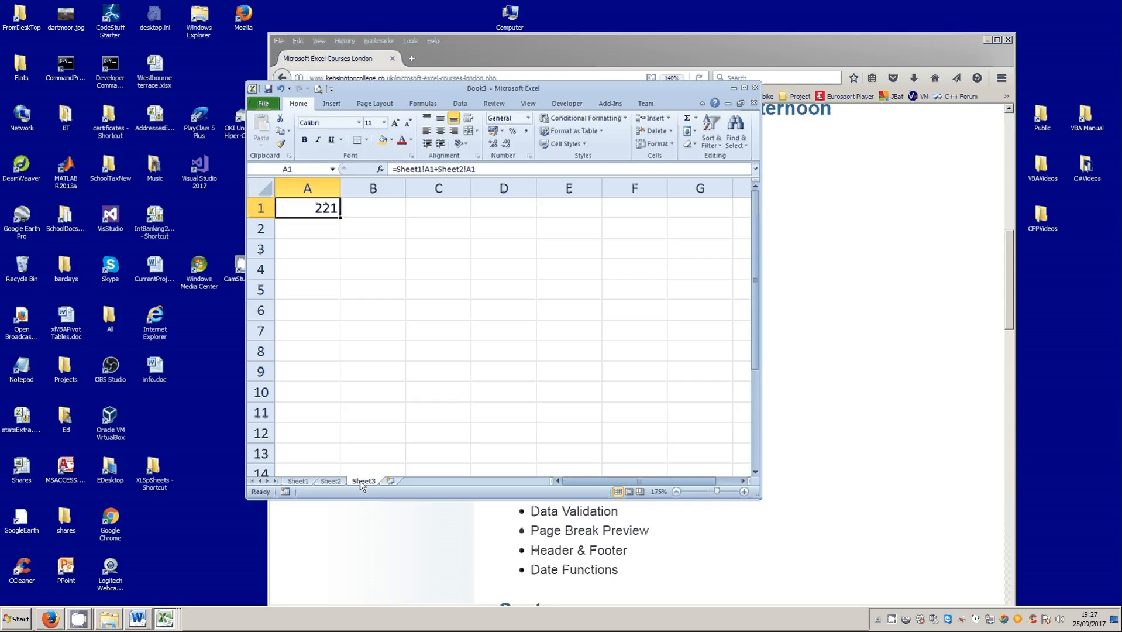
- Check the source values in cell A1 of Sheet1 and Sheet2 against the sum on Sheet3
left_click(299, 481)
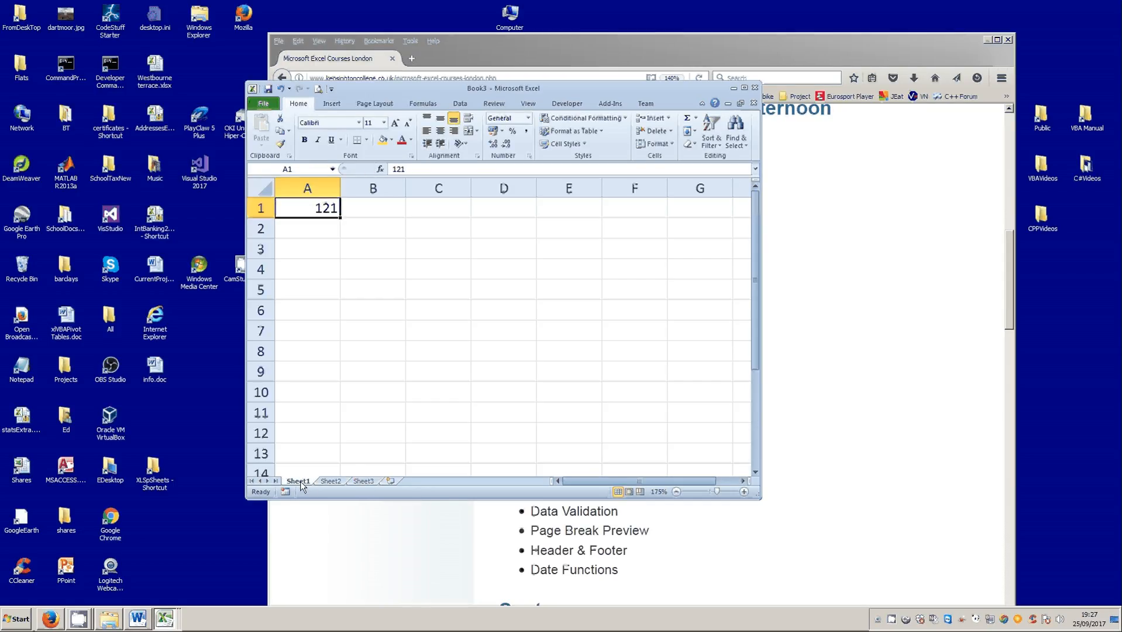
left_click(332, 481)
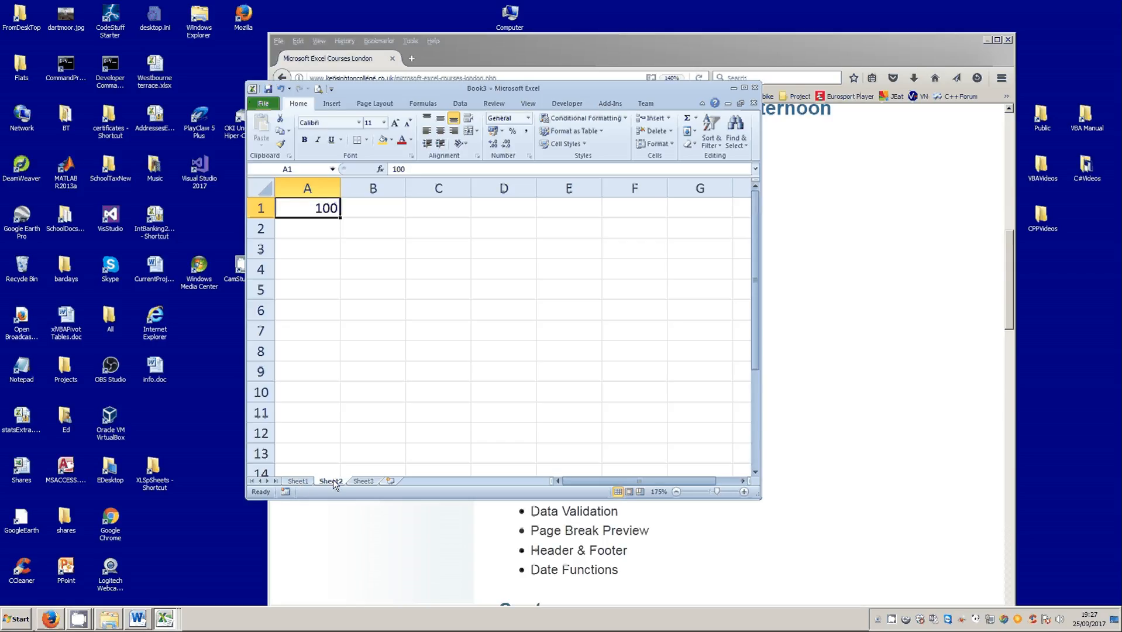
left_click(363, 481)
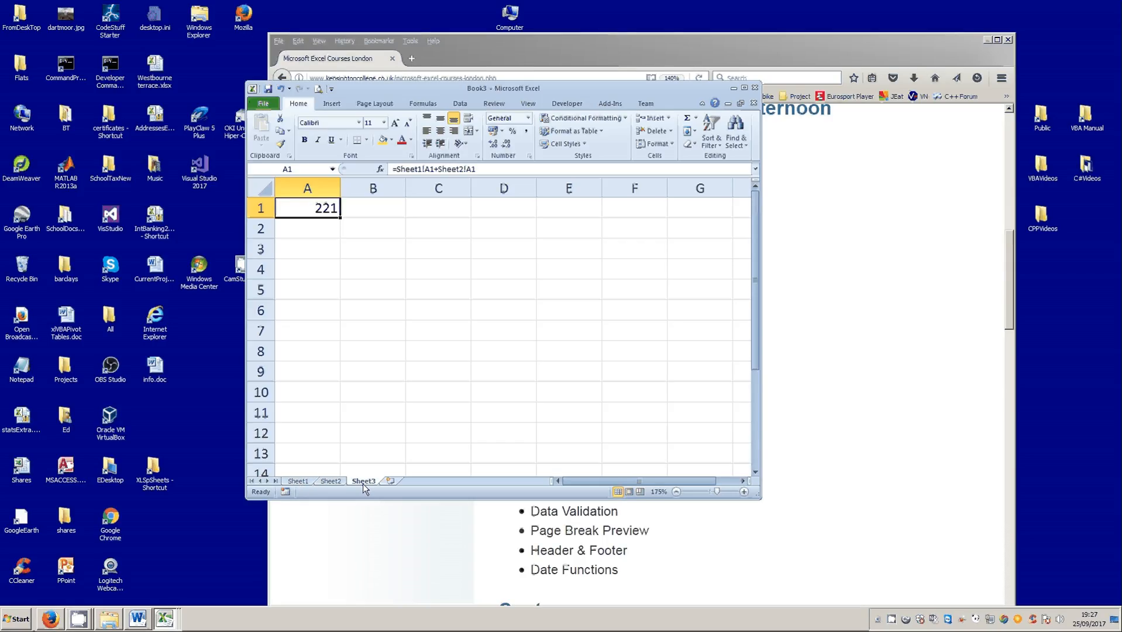
- Set cell A1 of Sheet1 to 100 and check the sum on Sheet3
left_click(298, 481)
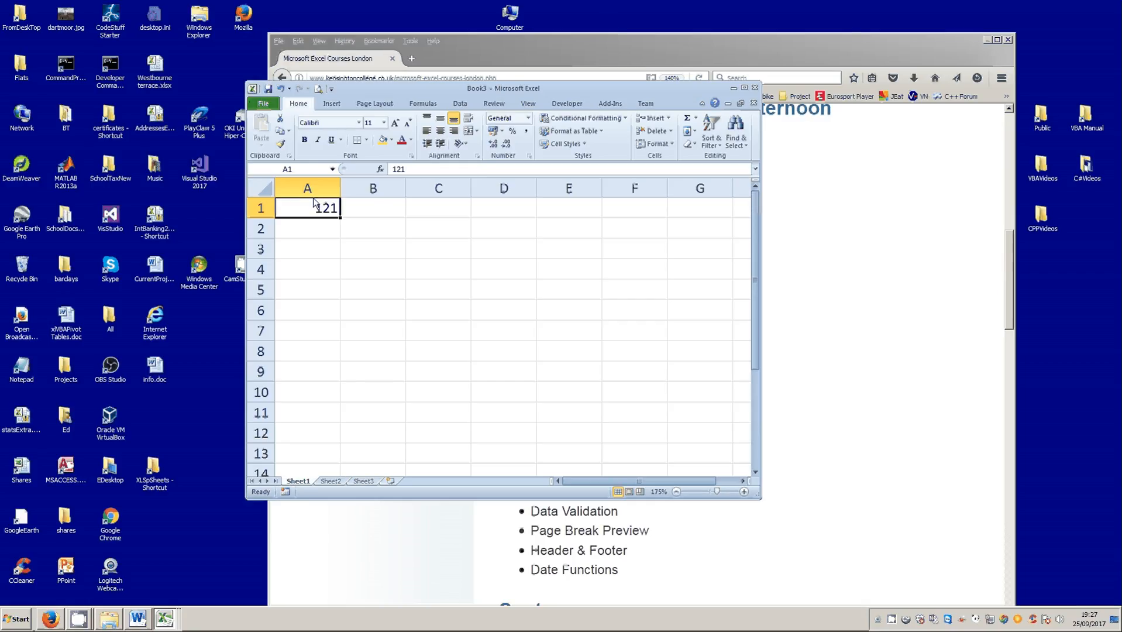
type("100")
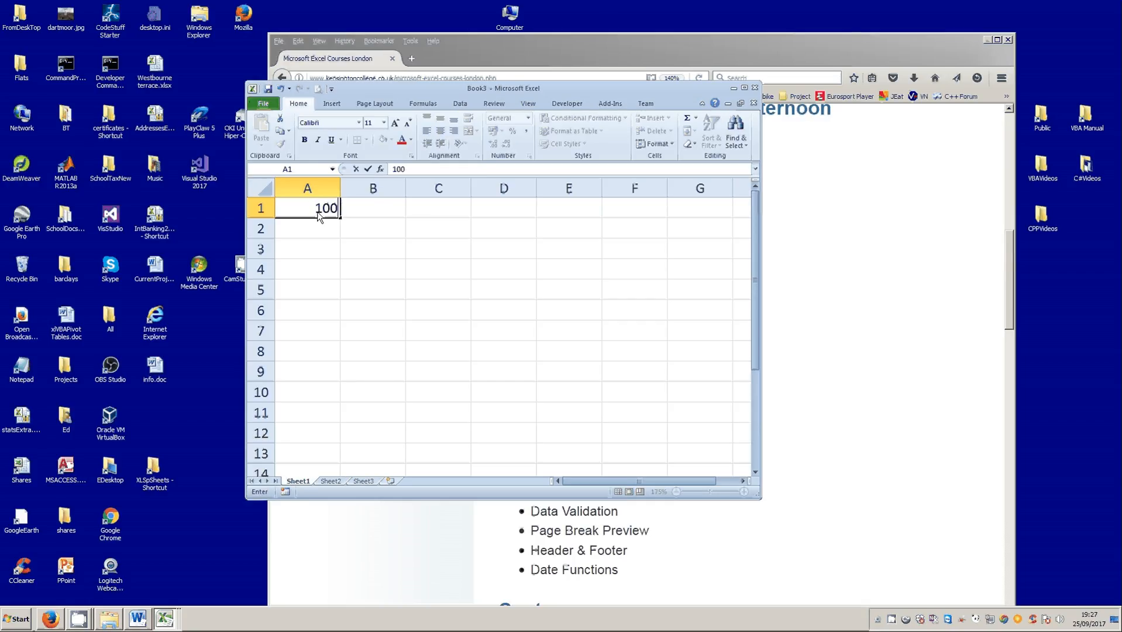
left_click(368, 169)
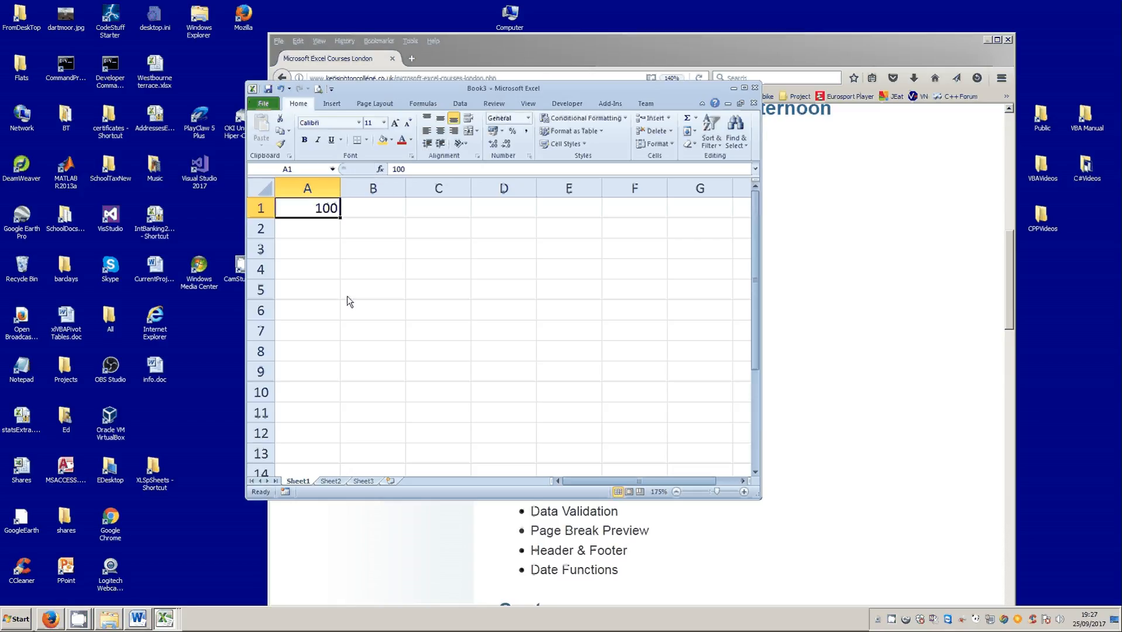
left_click(359, 479)
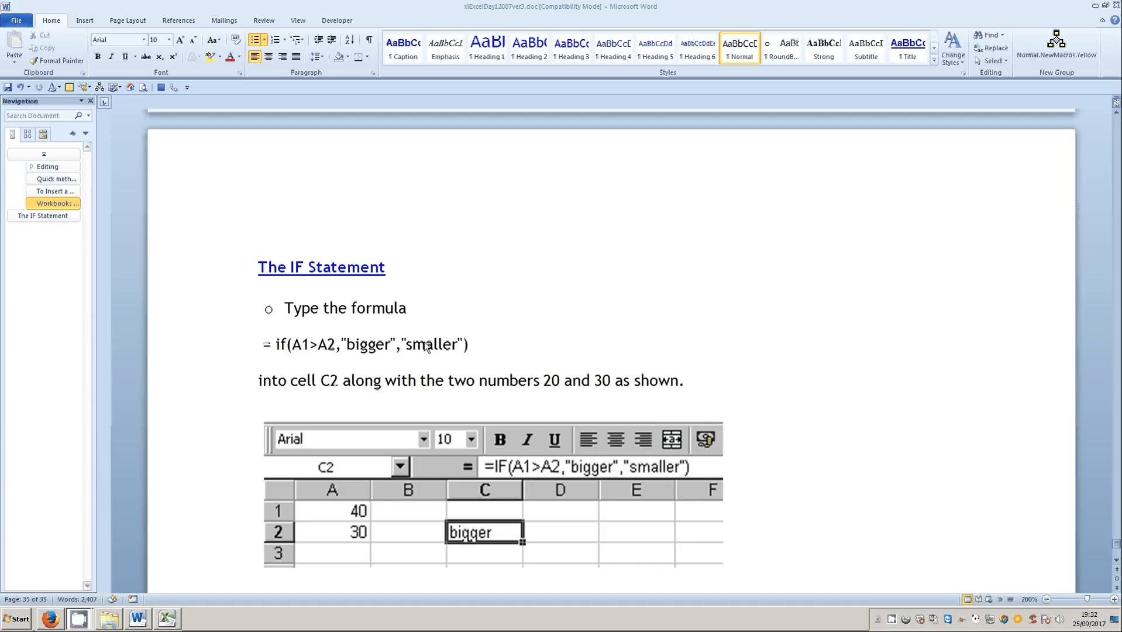
- Move the Word document window out of the way and check the numbers in cells A1 and A2 of Sheet5 in Excel
double_click(405, 11)
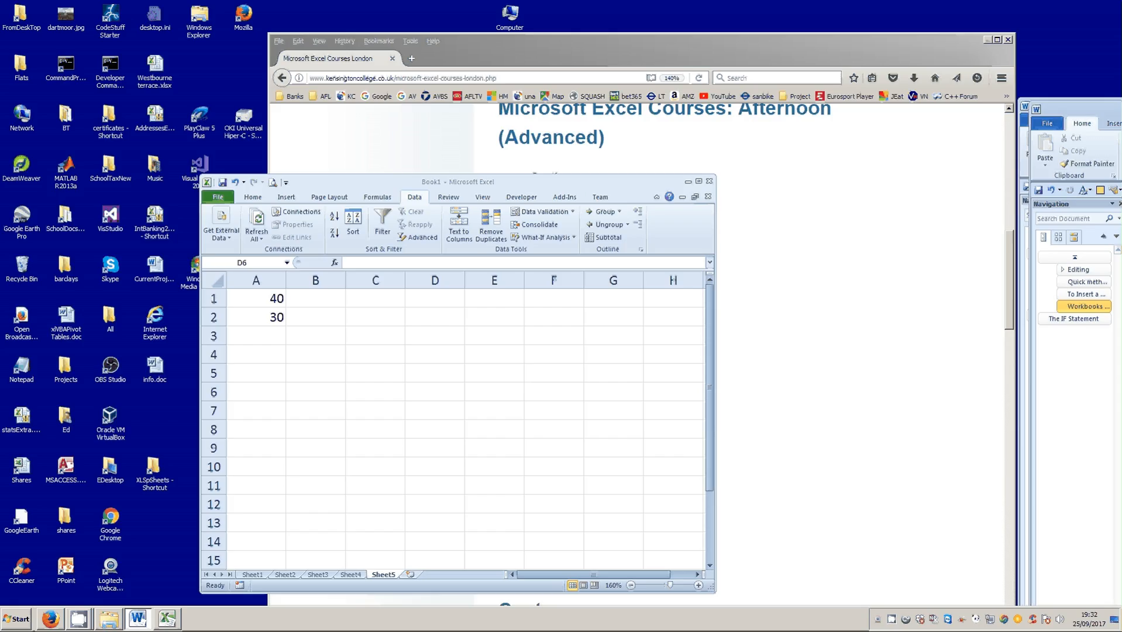
left_click_drag(1082, 110, 1121, 109)
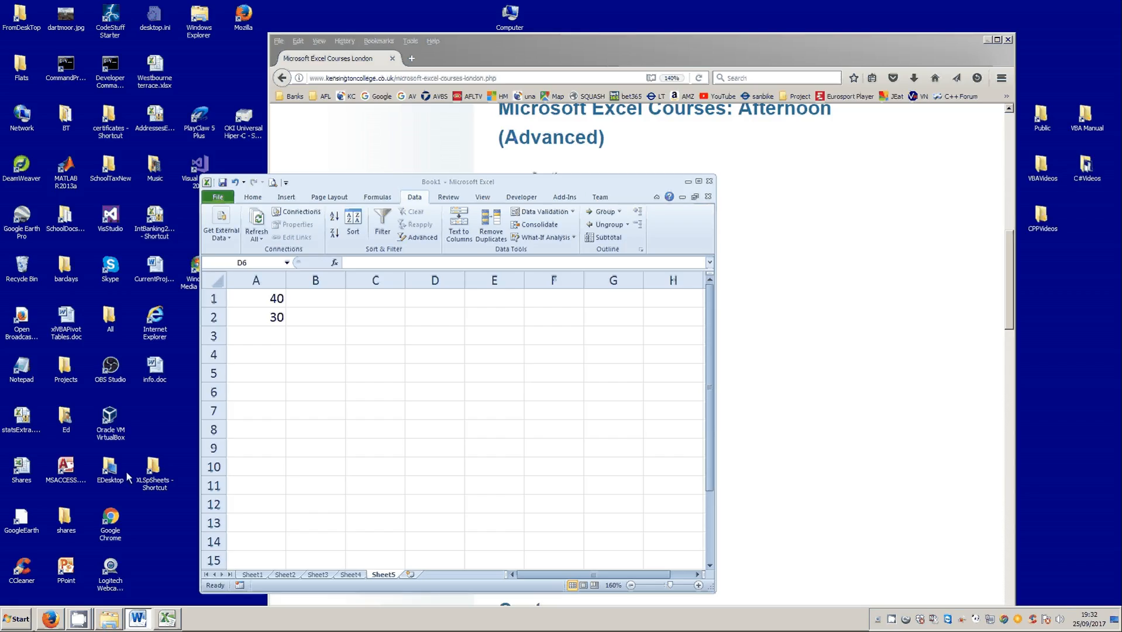
left_click(266, 305)
left_click(266, 316)
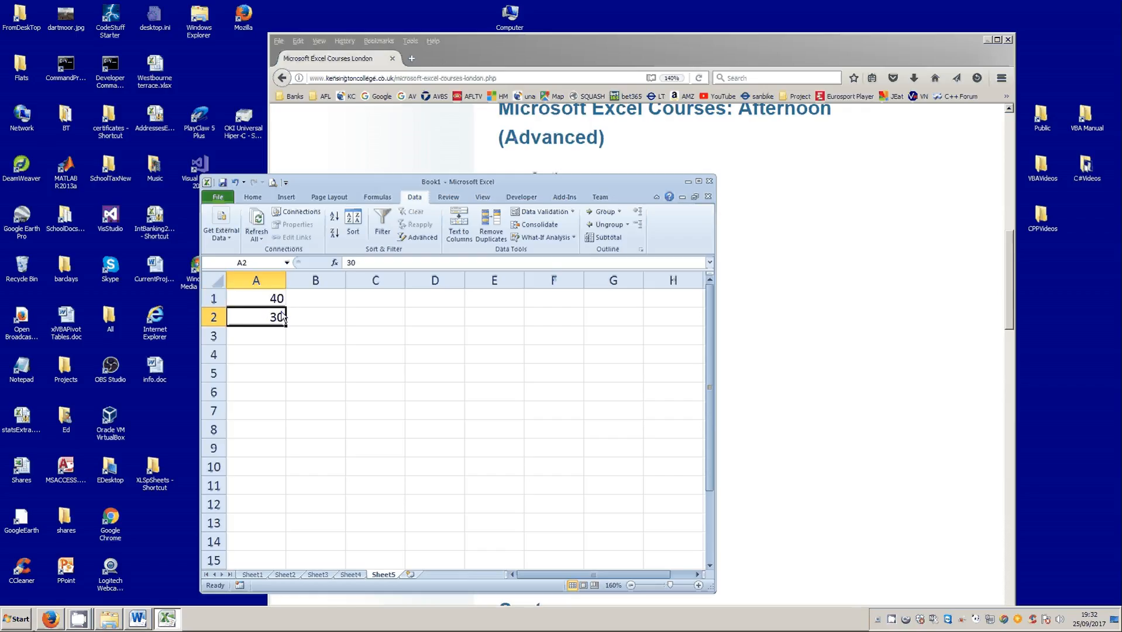
- Enter the formula =IF(A1>A2,4.5,6.5) in cell C2 of Sheet5
left_click(371, 319)
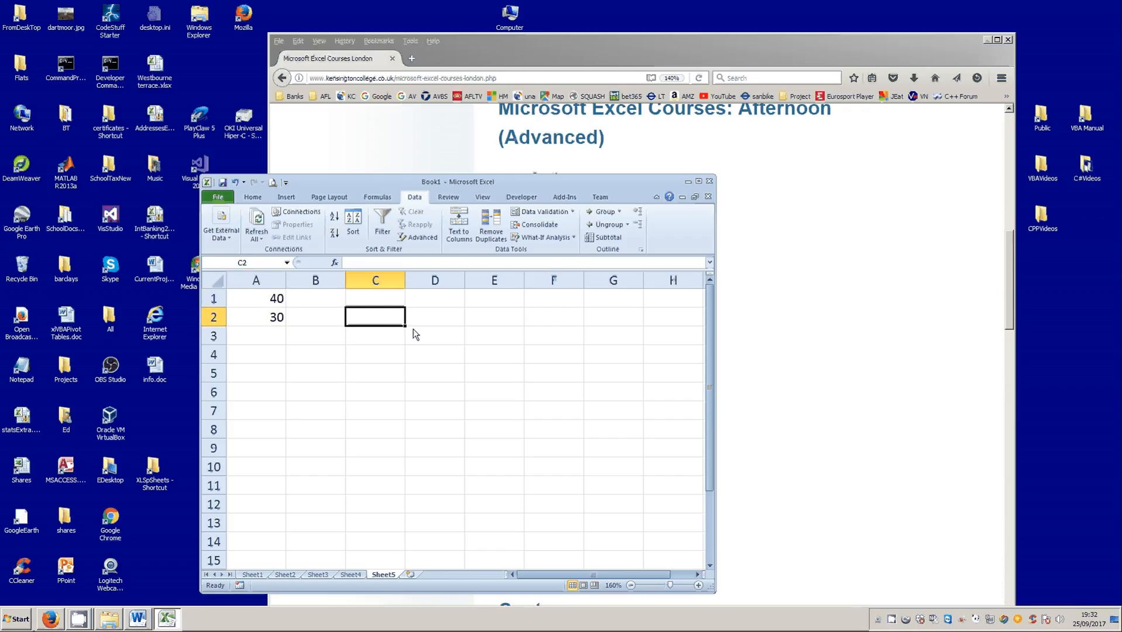
type("=if(")
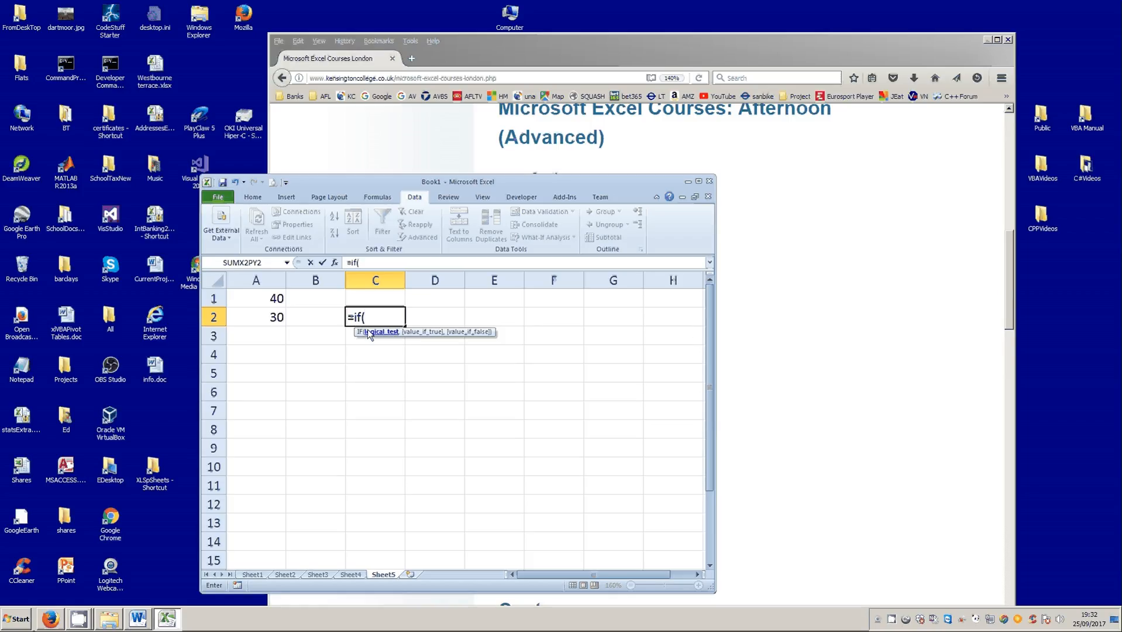
left_click(261, 299)
type(">")
left_click(268, 324)
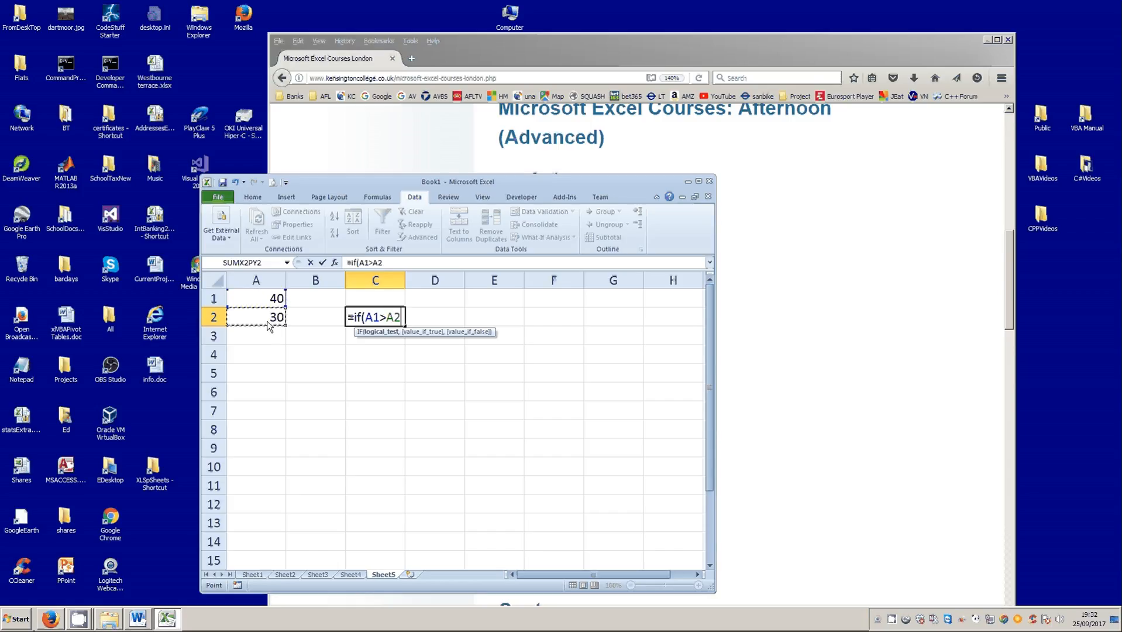
type(",")
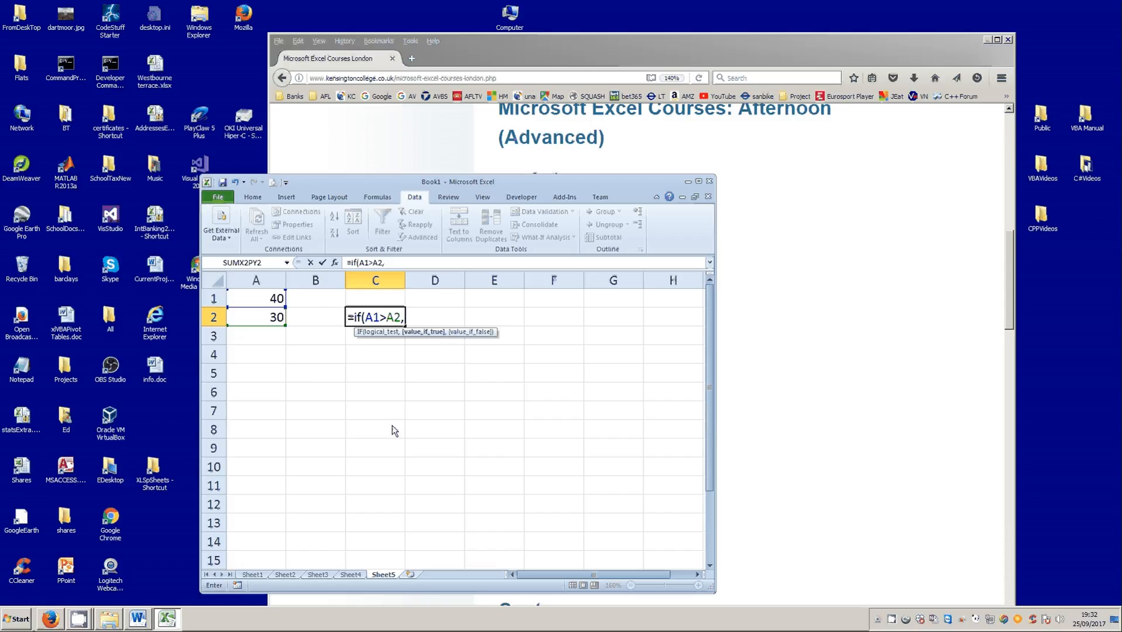
type("4.5,6.5")
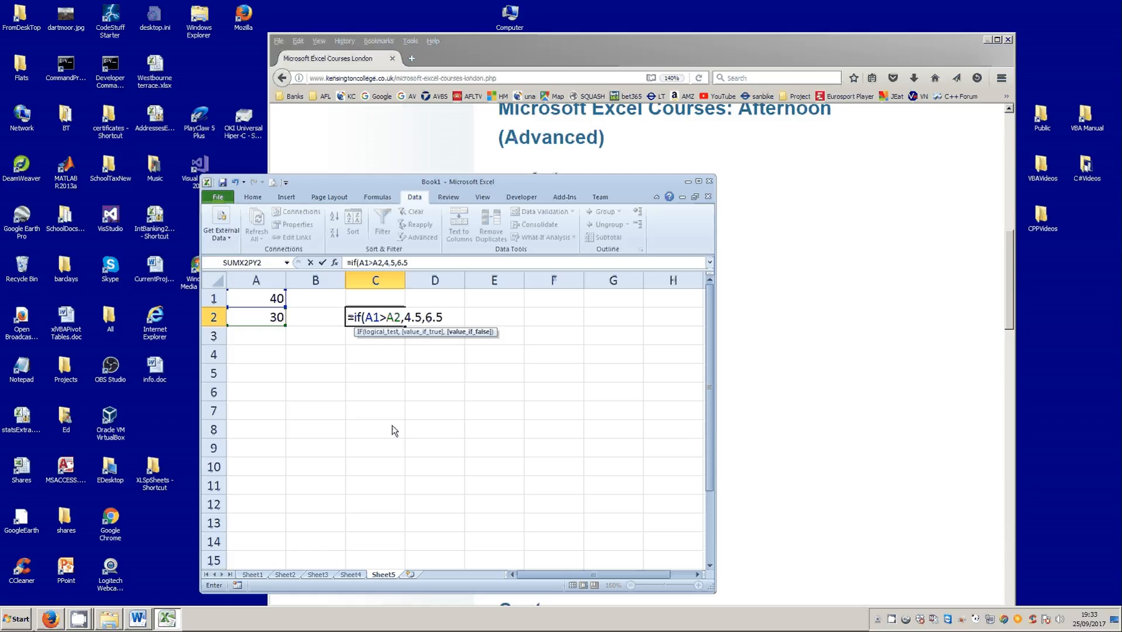
type(")")
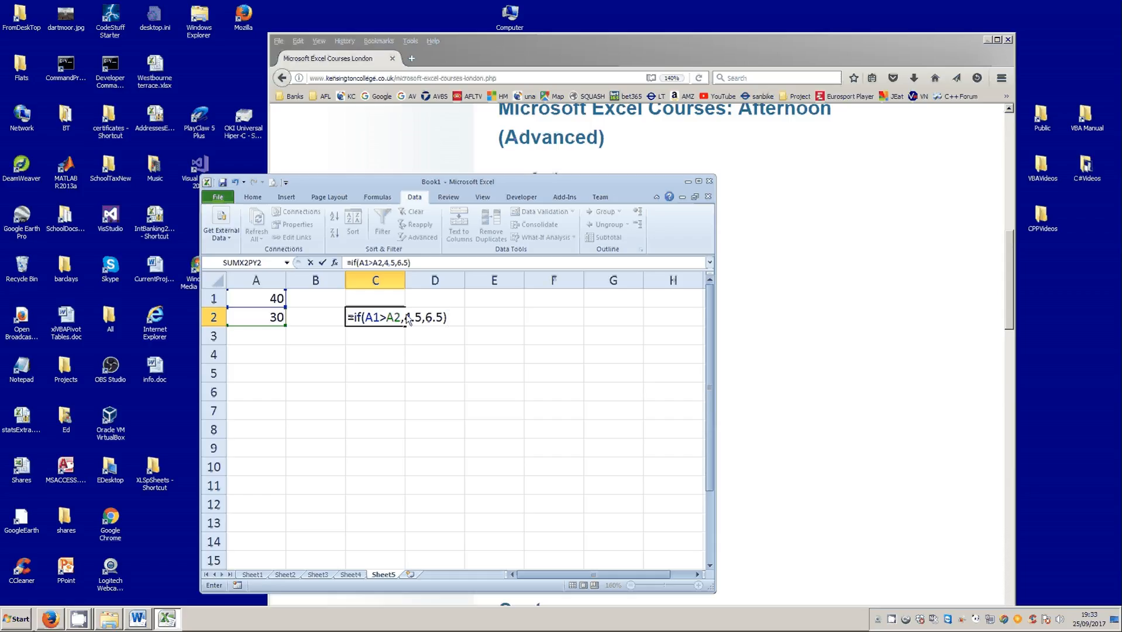
left_click(322, 262)
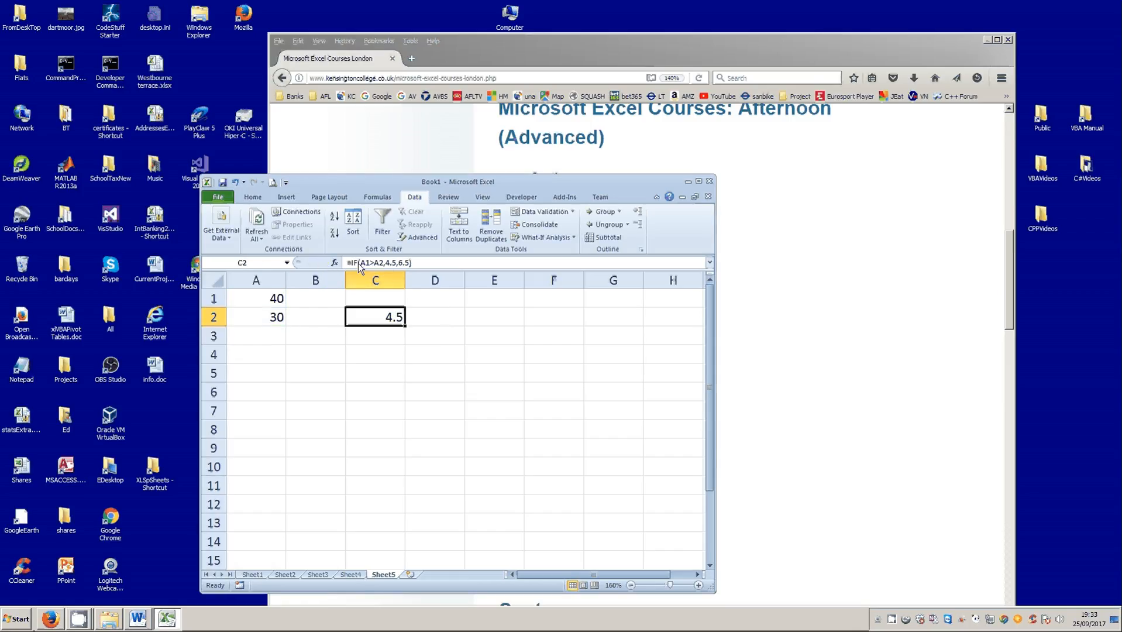
- Examine the condition A1>A2 and the value-if-true argument in the formula of cell C2
left_click_drag(360, 263, 383, 266)
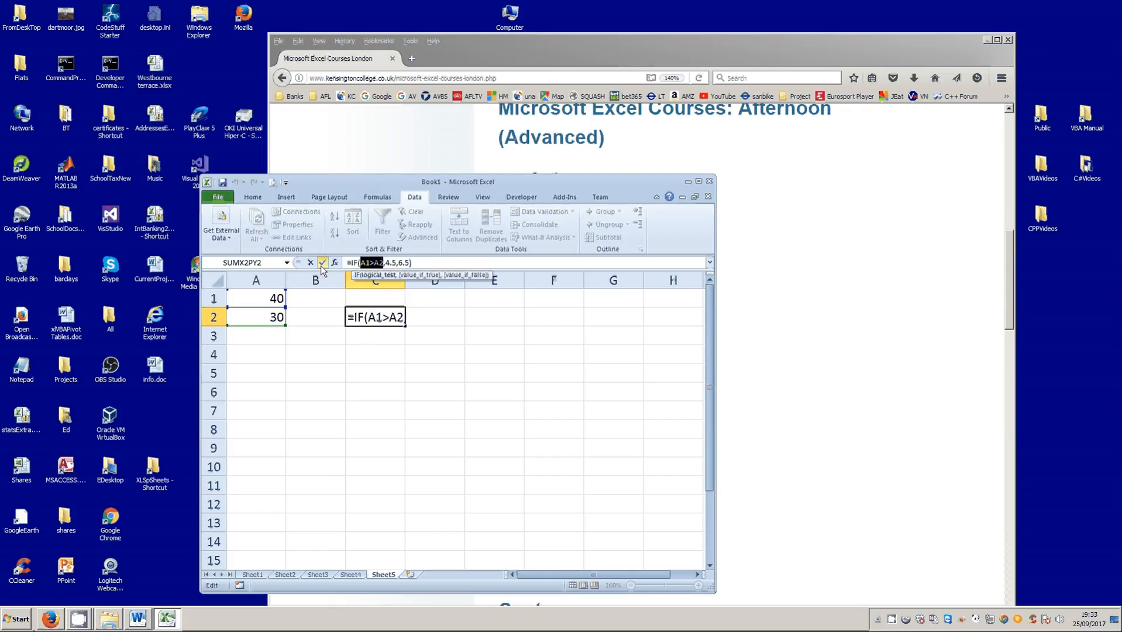
left_click(322, 262)
left_click(387, 262)
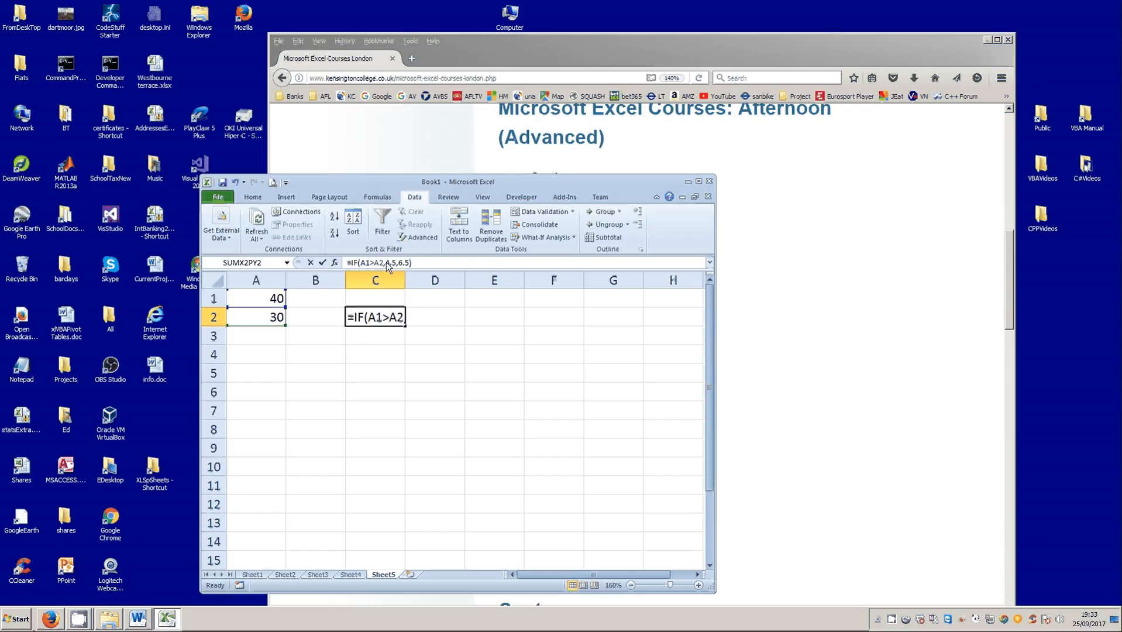
left_click_drag(394, 261, 397, 262)
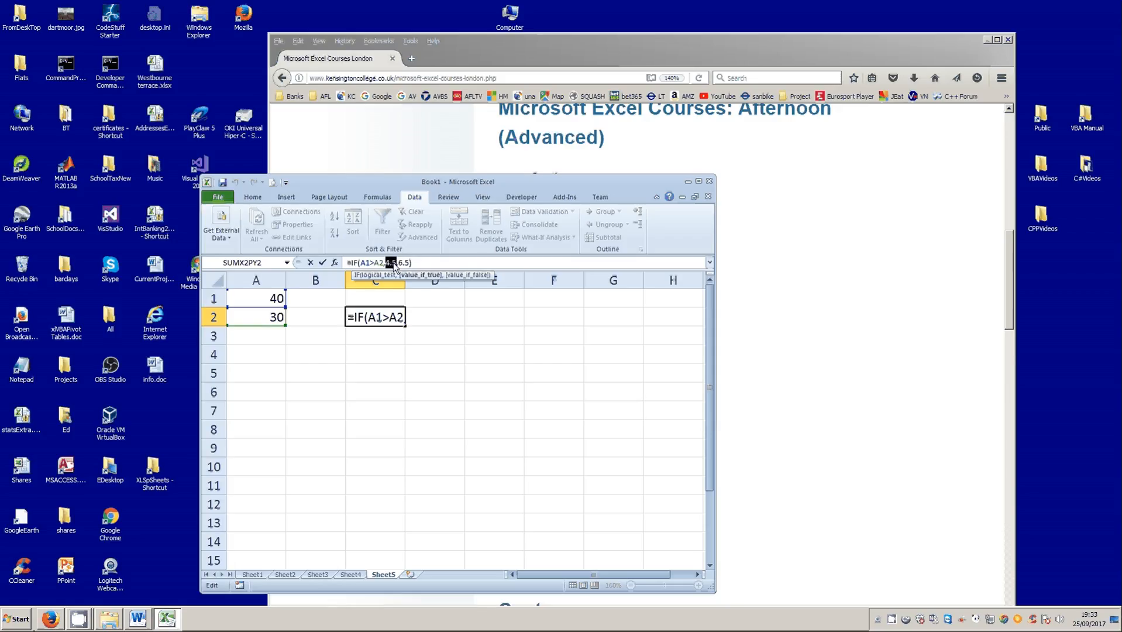
left_click(321, 263)
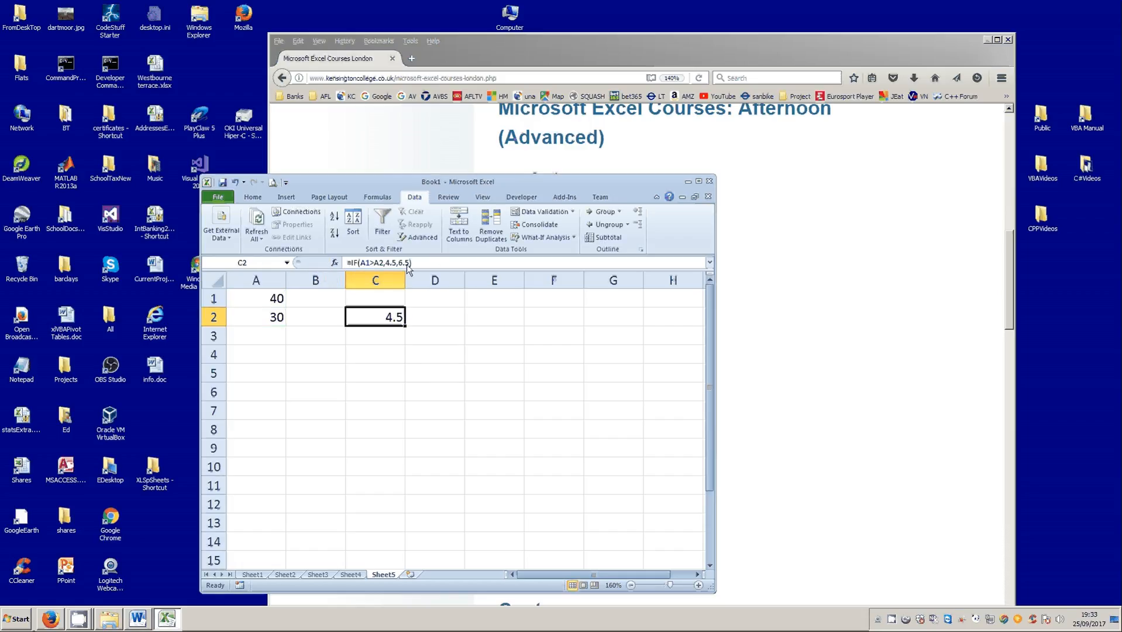
- Set cell A1 to 20 so the condition in the IF formula is tested with a smaller number
left_click(273, 301)
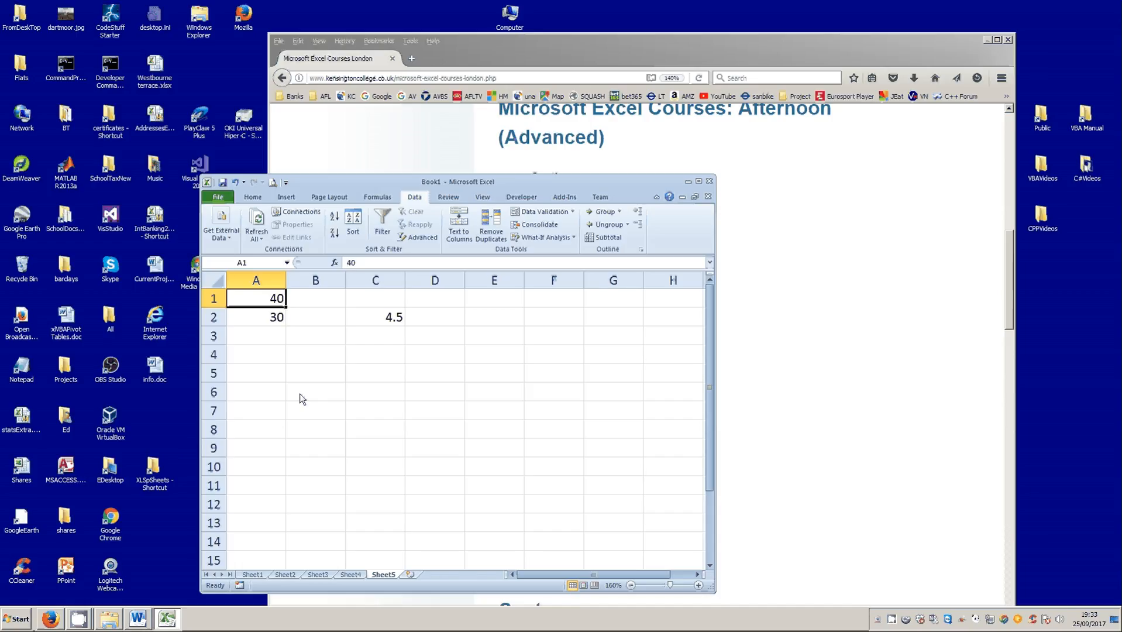
type("20")
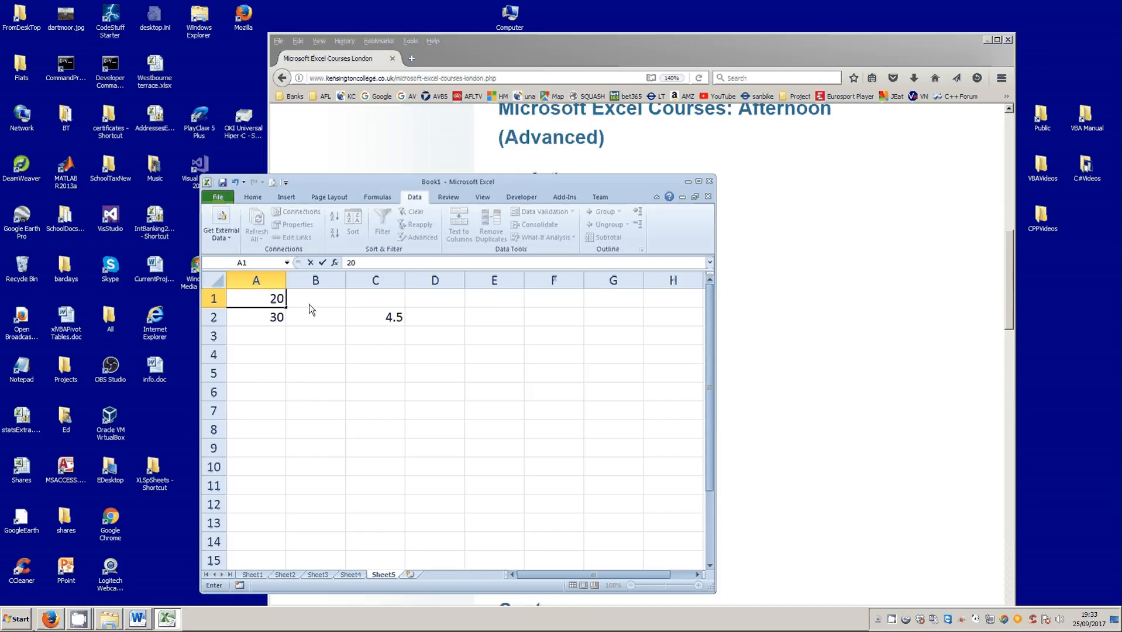
left_click(324, 262)
- Check the result in cell C2 against the condition and the value-if-false argument of its formula
left_click(393, 318)
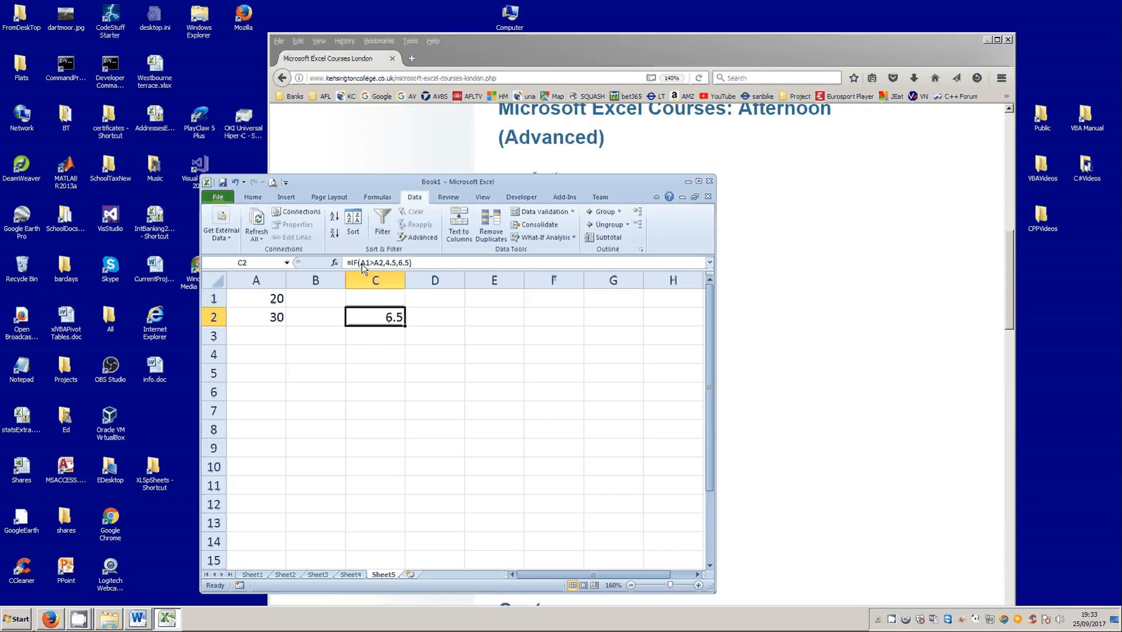
left_click_drag(361, 262, 387, 267)
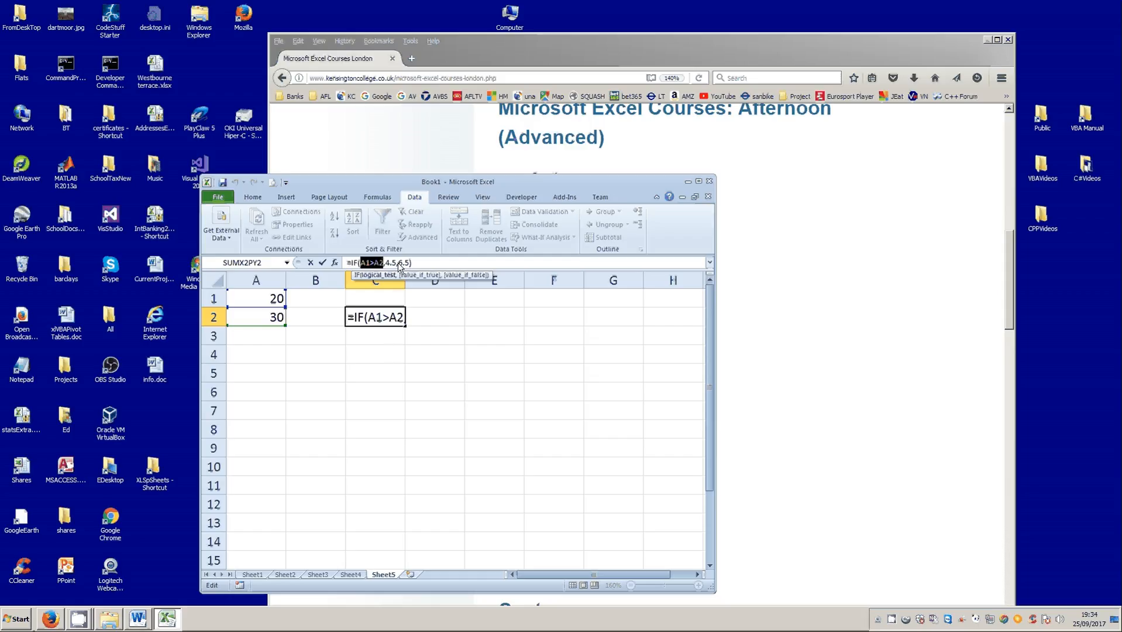
left_click_drag(399, 263, 407, 266)
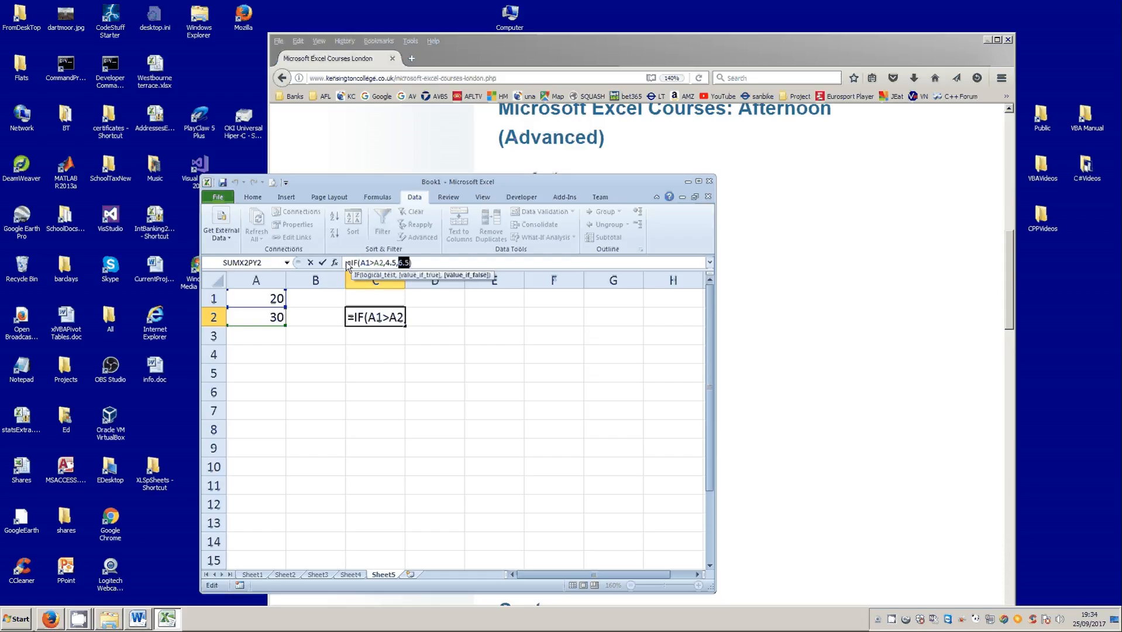
left_click(321, 263)
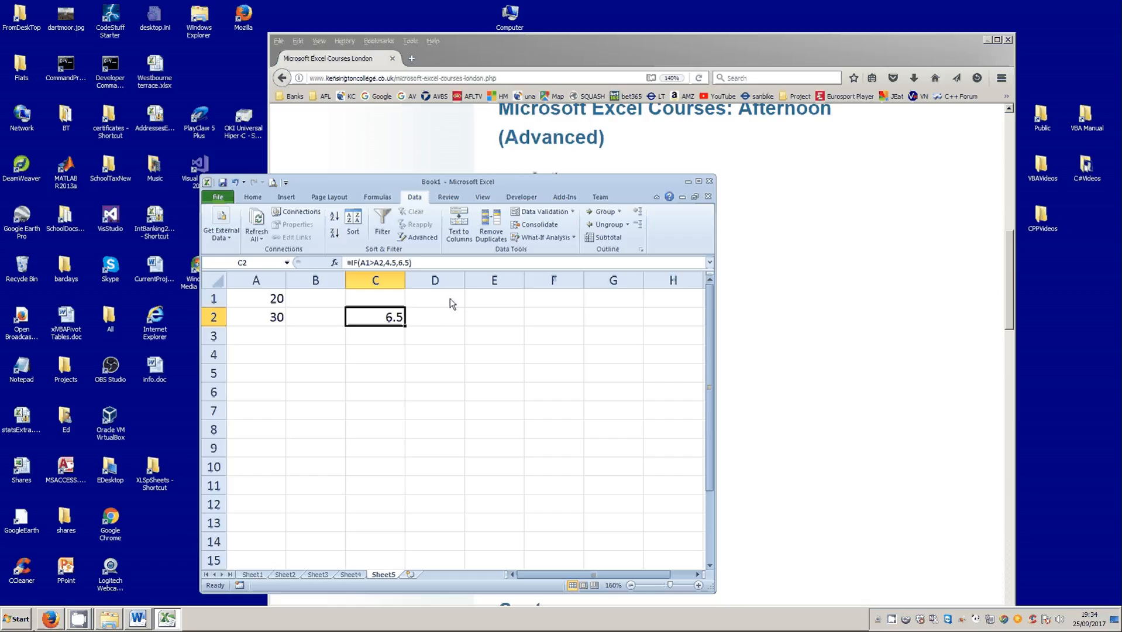
- Enter 4.5 in cell E1 and 6.5 in cell E2
left_click(480, 299)
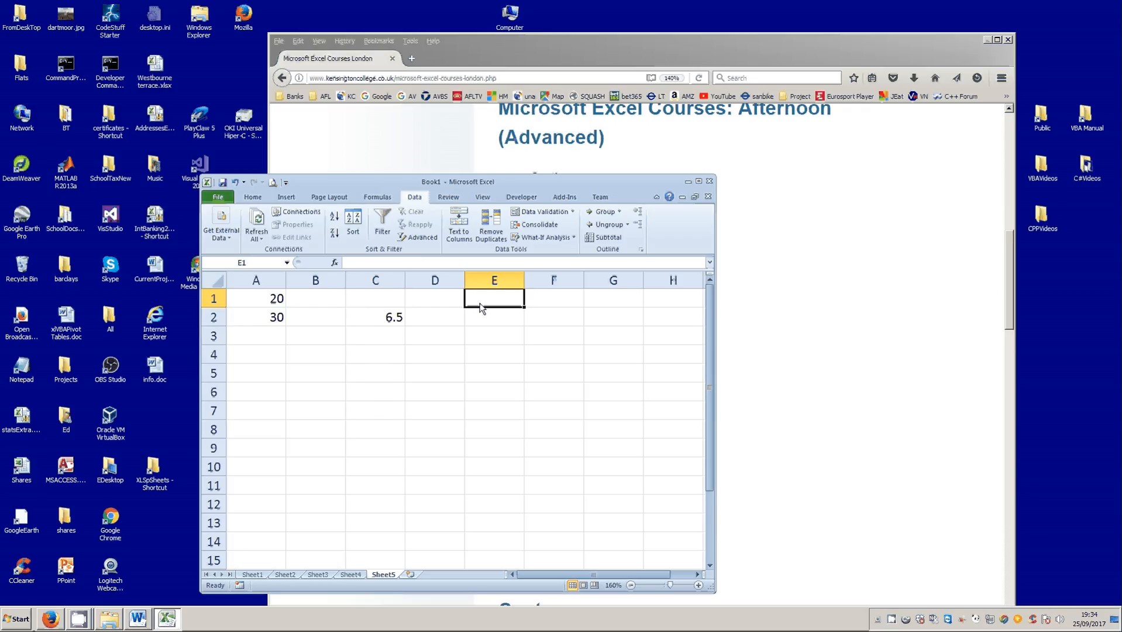
type("4.5")
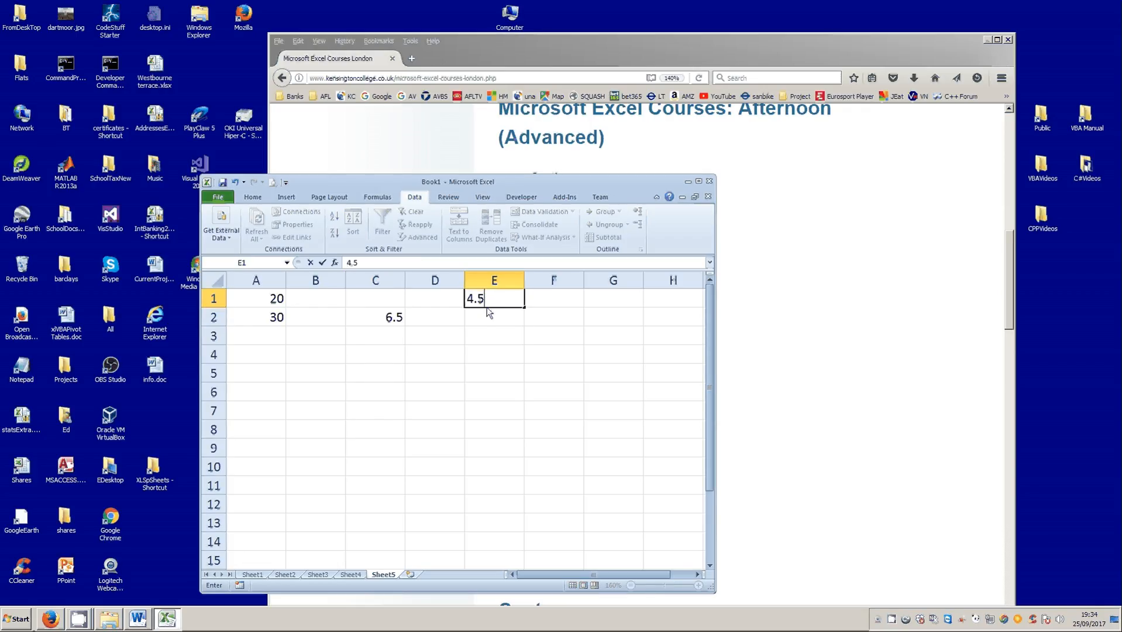
key("Return")
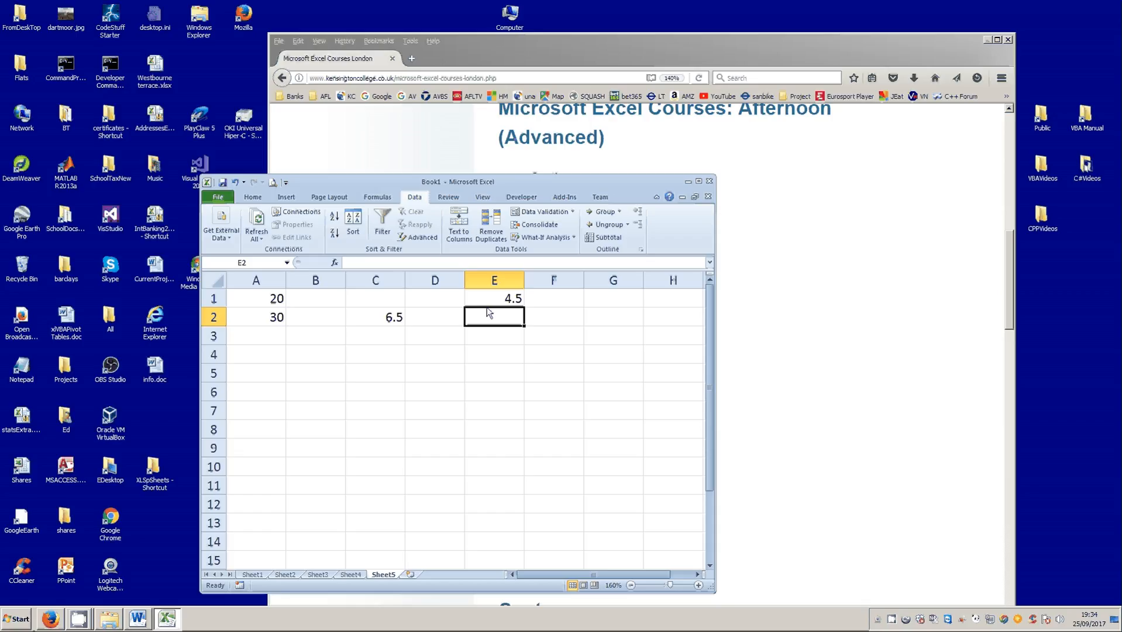
type("6")
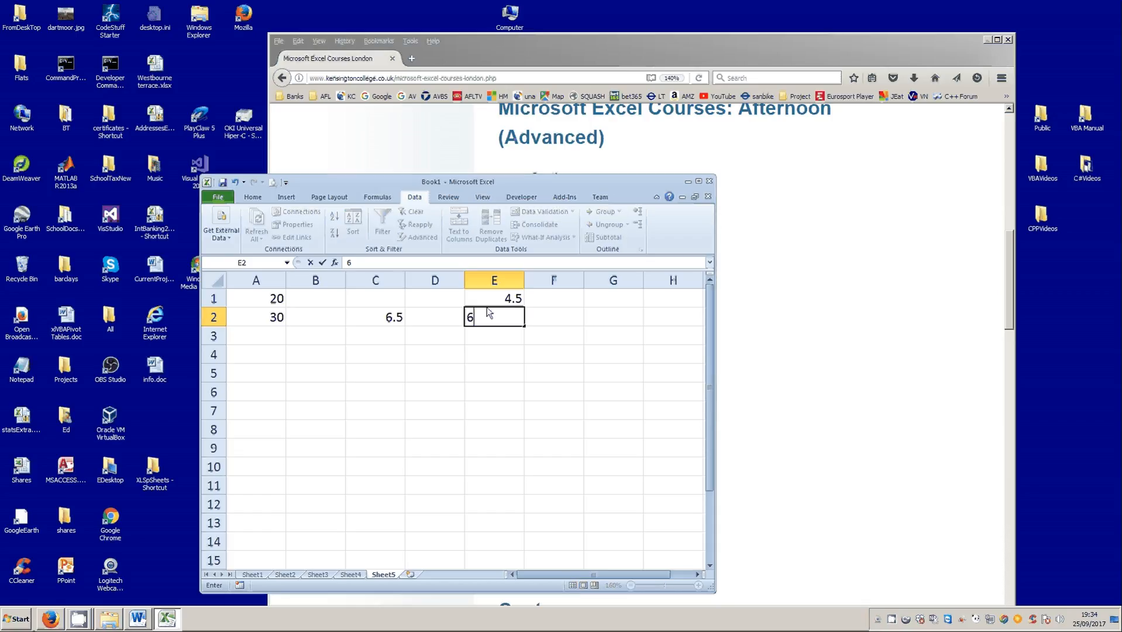
type(".5")
key("Return")
- Replace the constants 4.5 and 6.5 in C2's formula with references to cells E1 and E2, giving =IF(A1>A2,E1,E2)
left_click(391, 319)
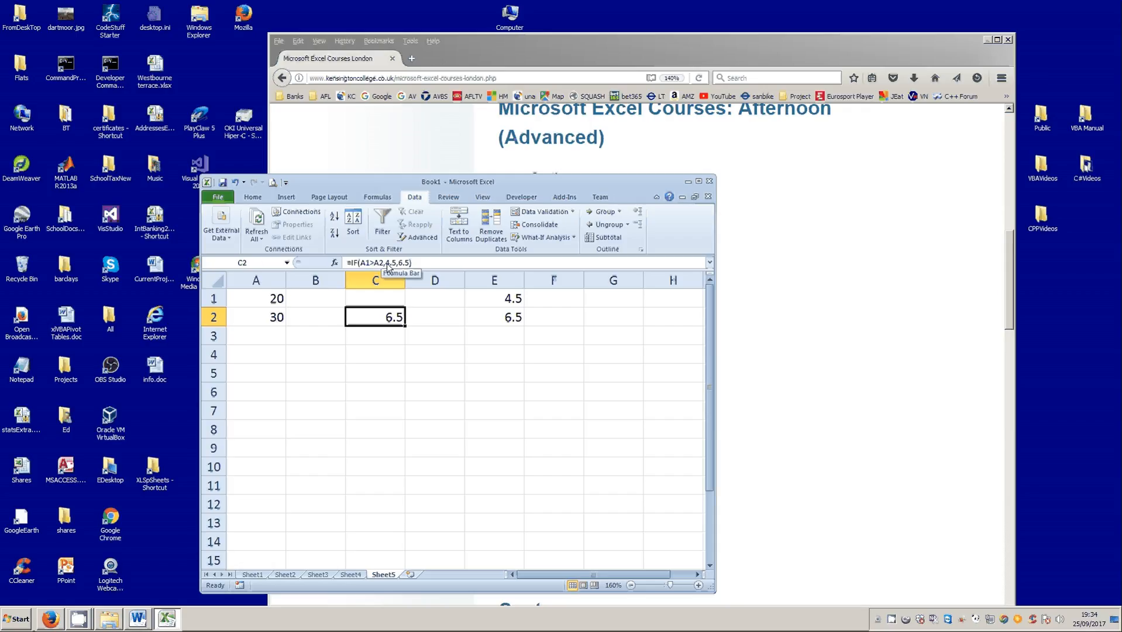
left_click_drag(386, 264, 394, 264)
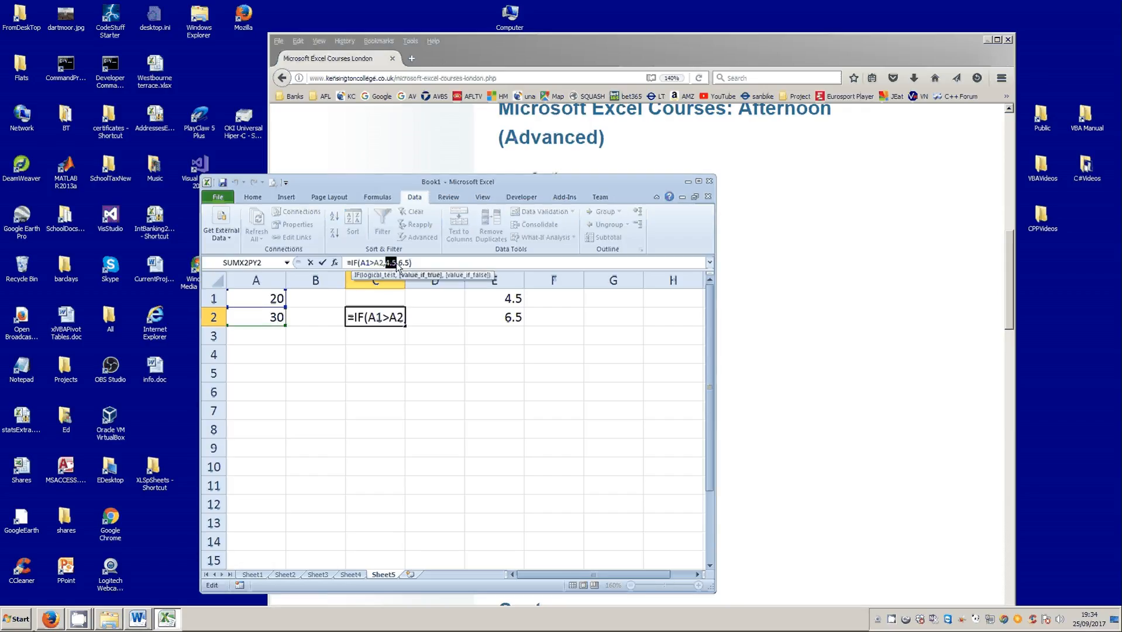
left_click(475, 300)
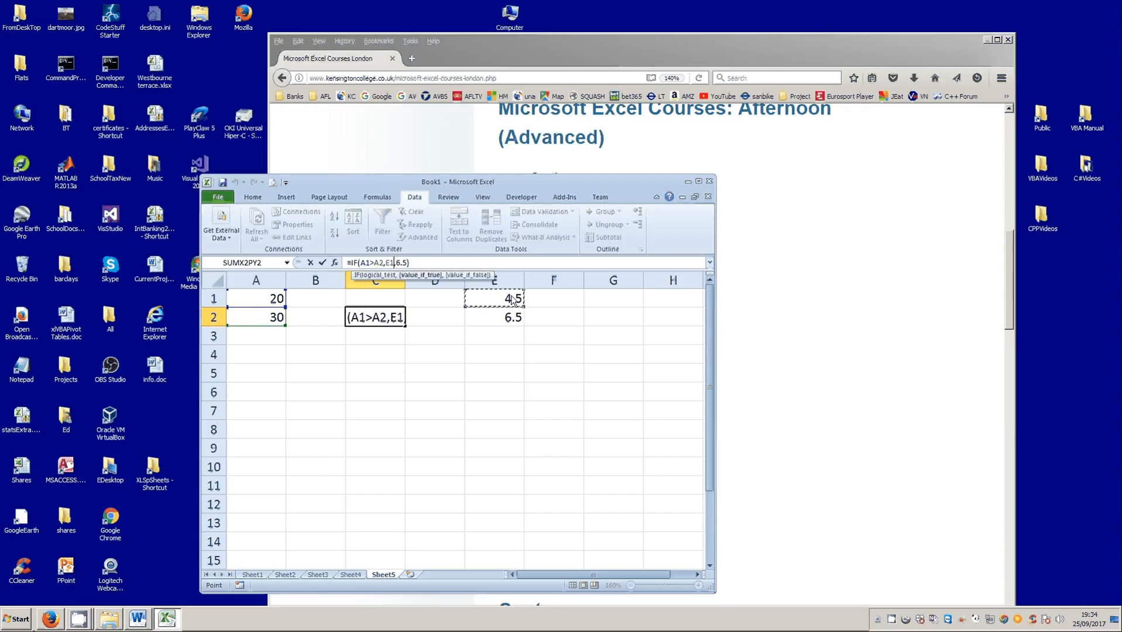
double_click(401, 263)
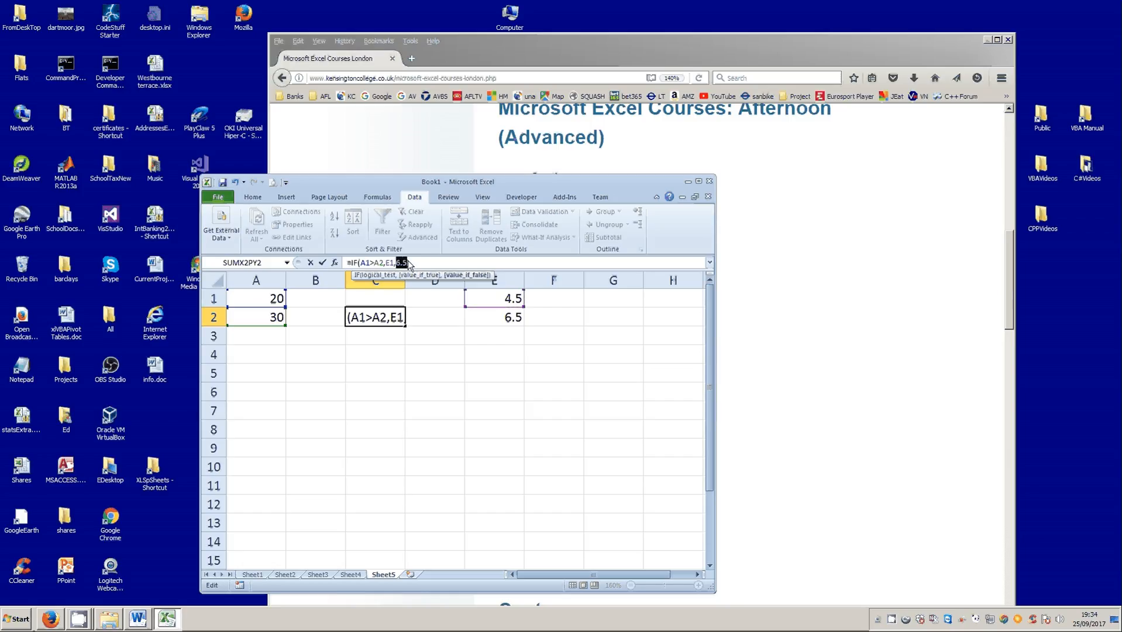
left_click(505, 321)
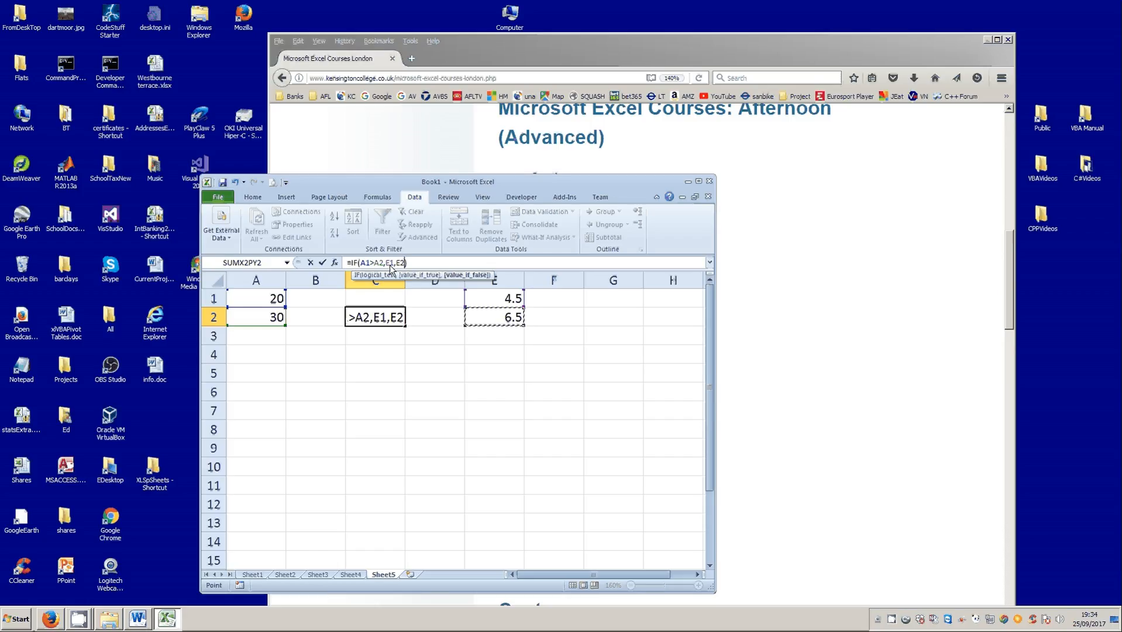
left_click(322, 263)
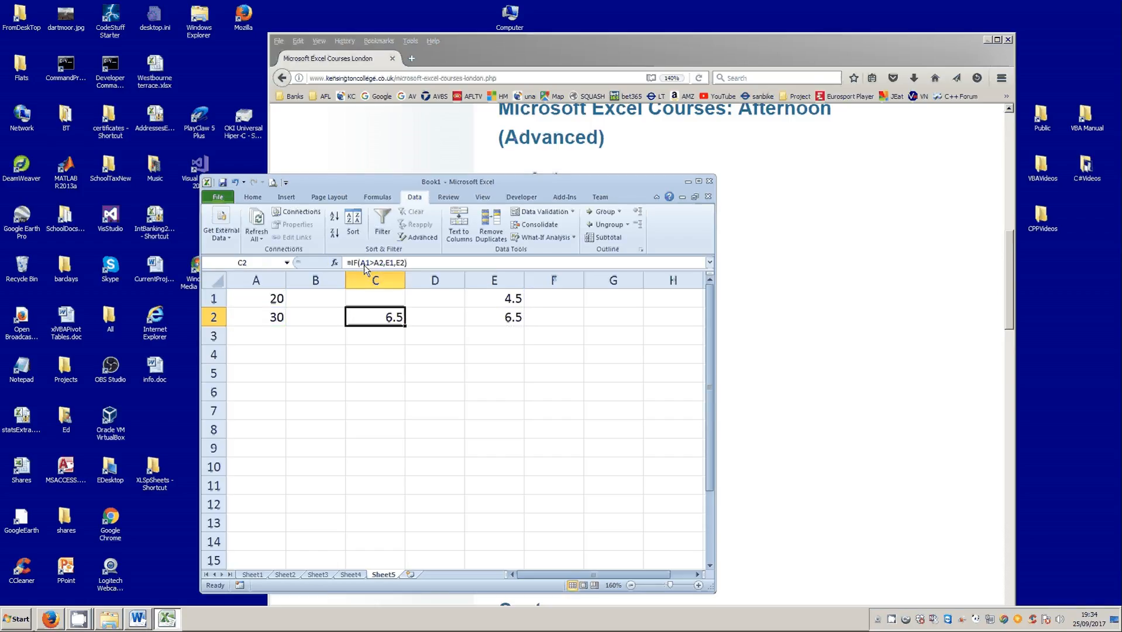
- Examine C2's IF formula, comparing cells A1 and A2 and the value-if-false reference E2 with the result
left_click(381, 264)
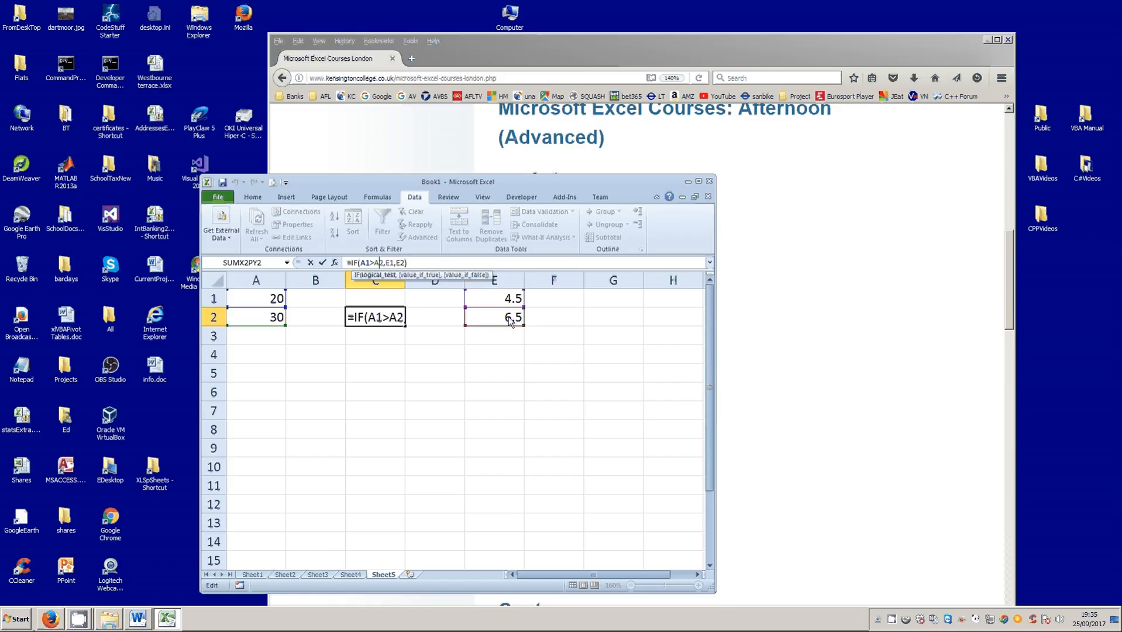
left_click(322, 263)
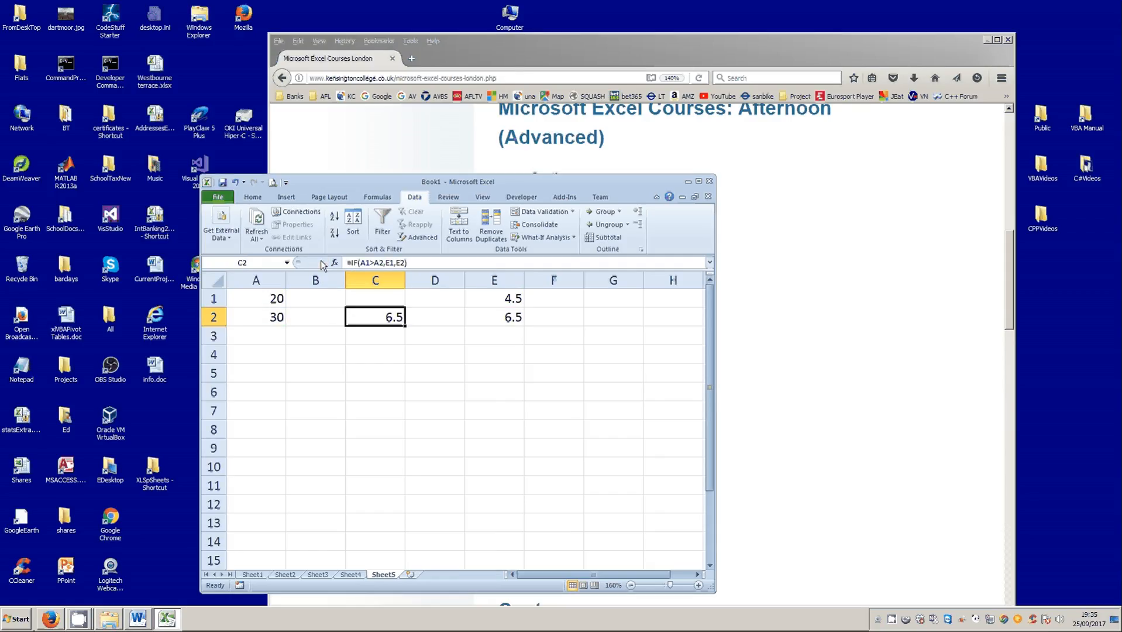
left_click(258, 304)
left_click(260, 317)
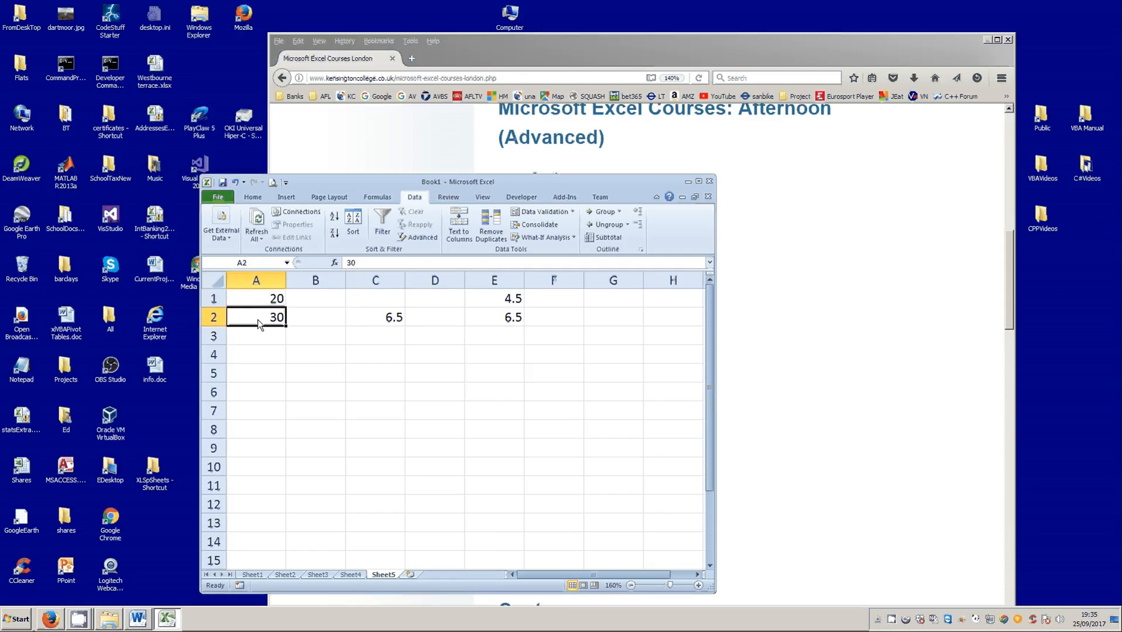
left_click(369, 322)
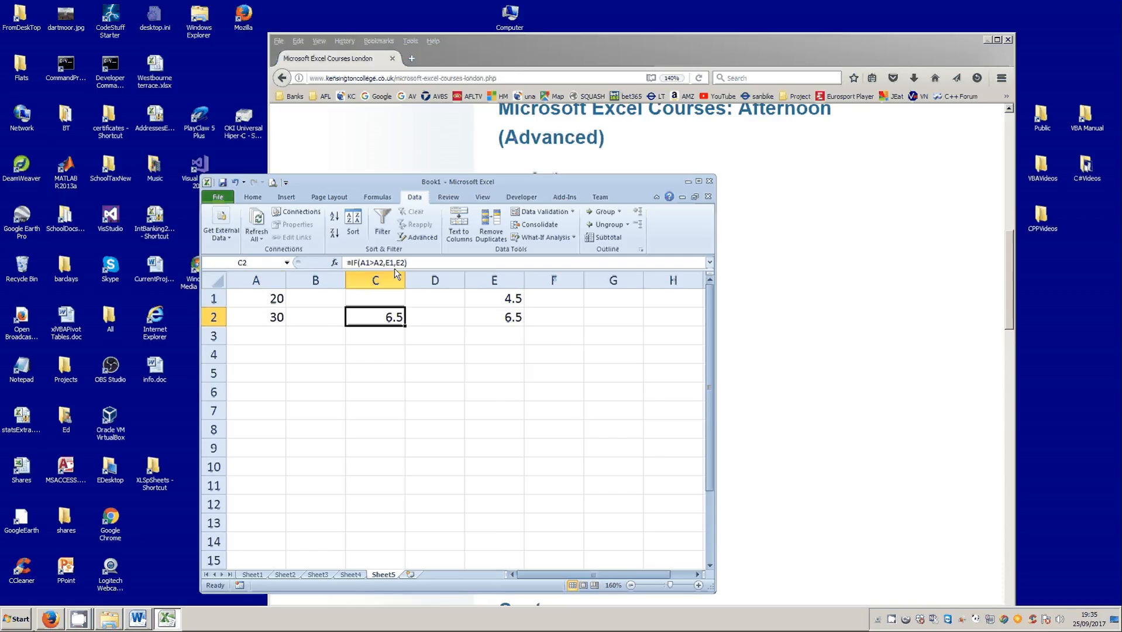
double_click(400, 263)
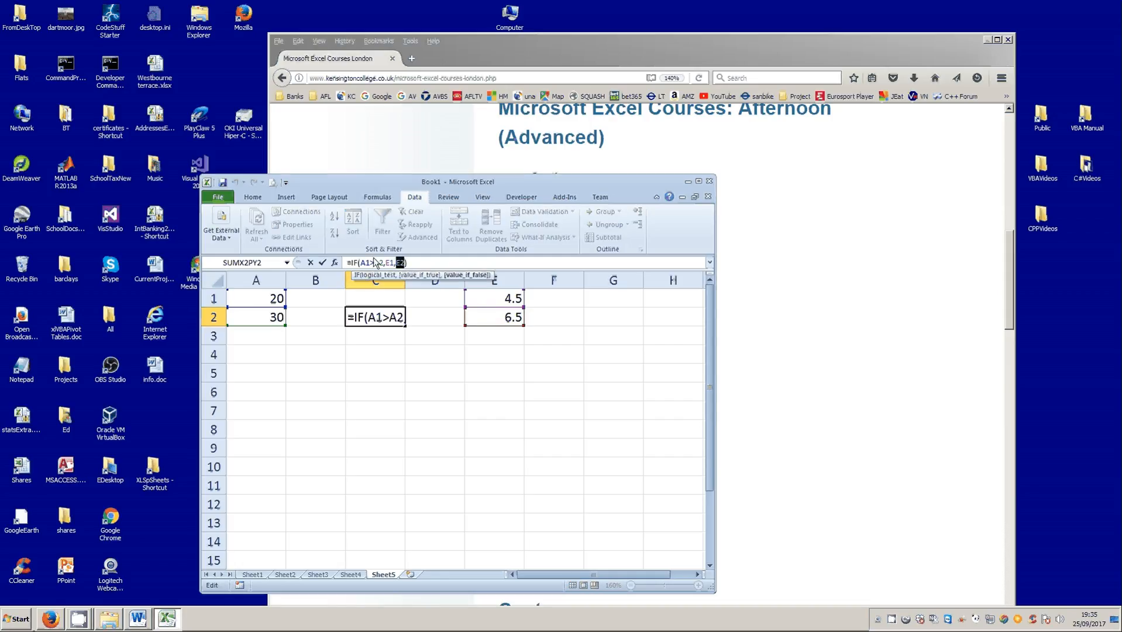
left_click(322, 263)
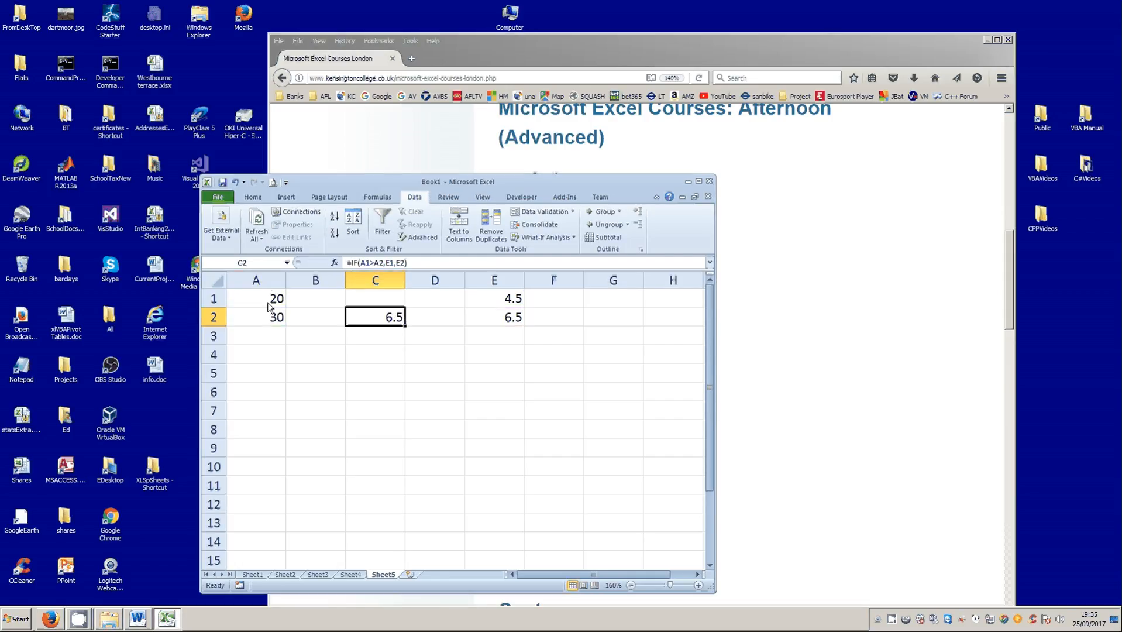
- Set cell A1 to 40 and check C2's result against the A1>A2 condition in its formula
left_click(268, 304)
type("40")
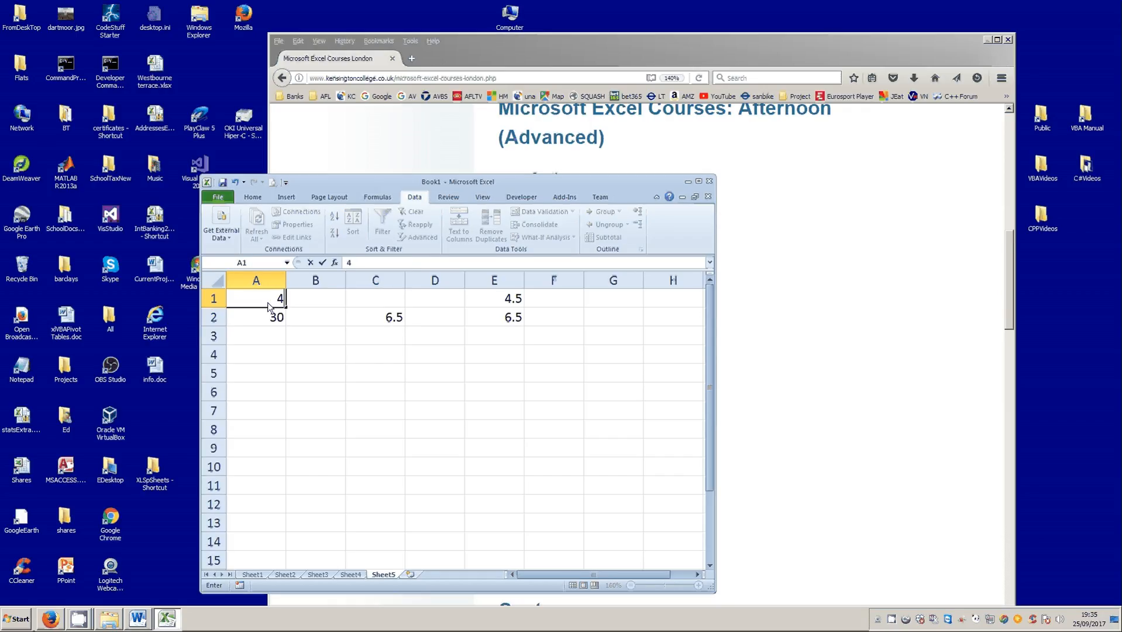
left_click(322, 263)
left_click(378, 321)
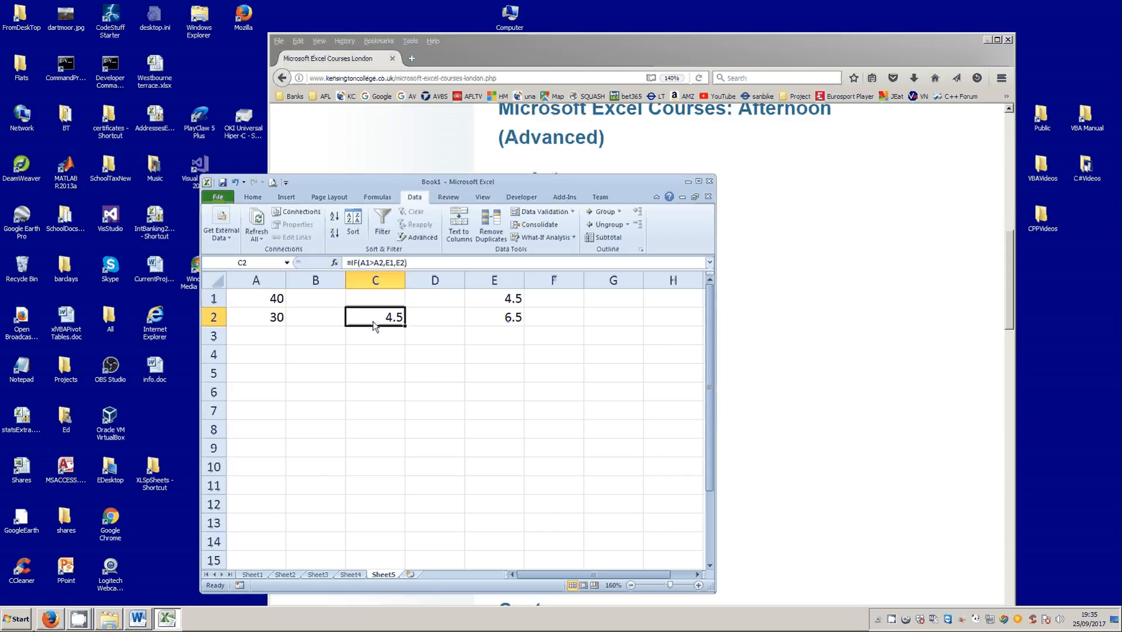
left_click(260, 301)
left_click(251, 319)
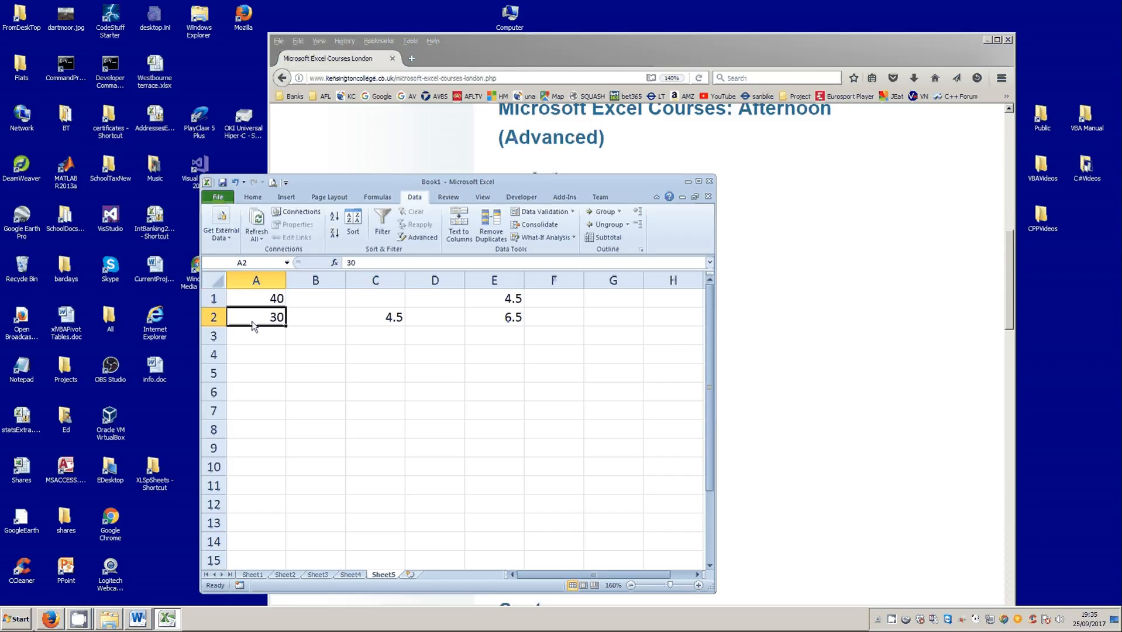
left_click(382, 317)
left_click_drag(361, 263, 384, 267)
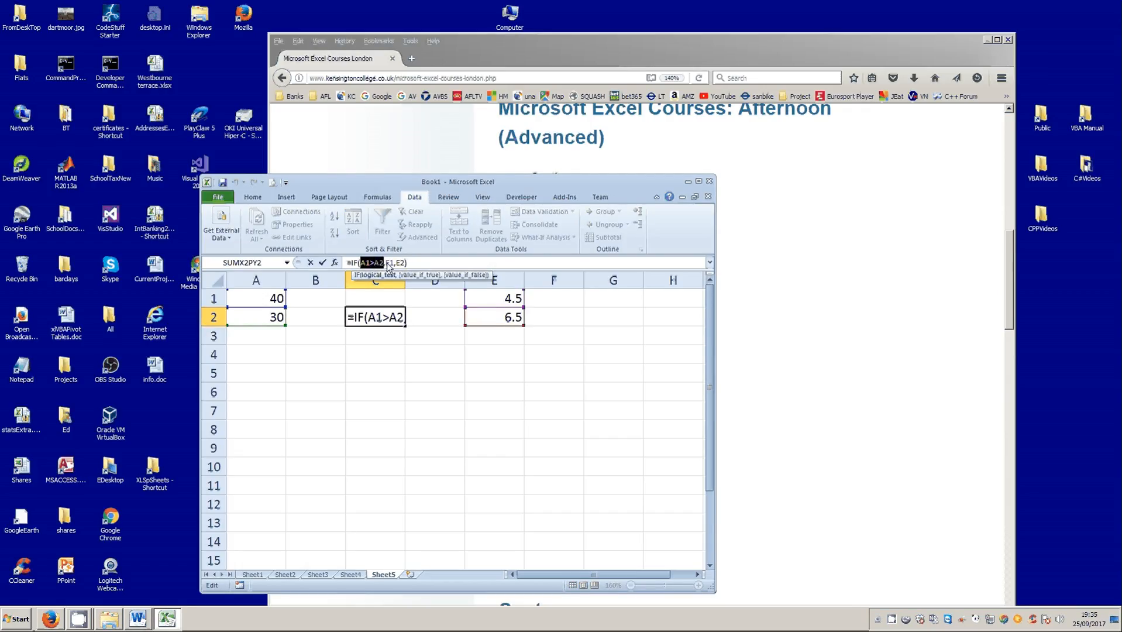
left_click(321, 263)
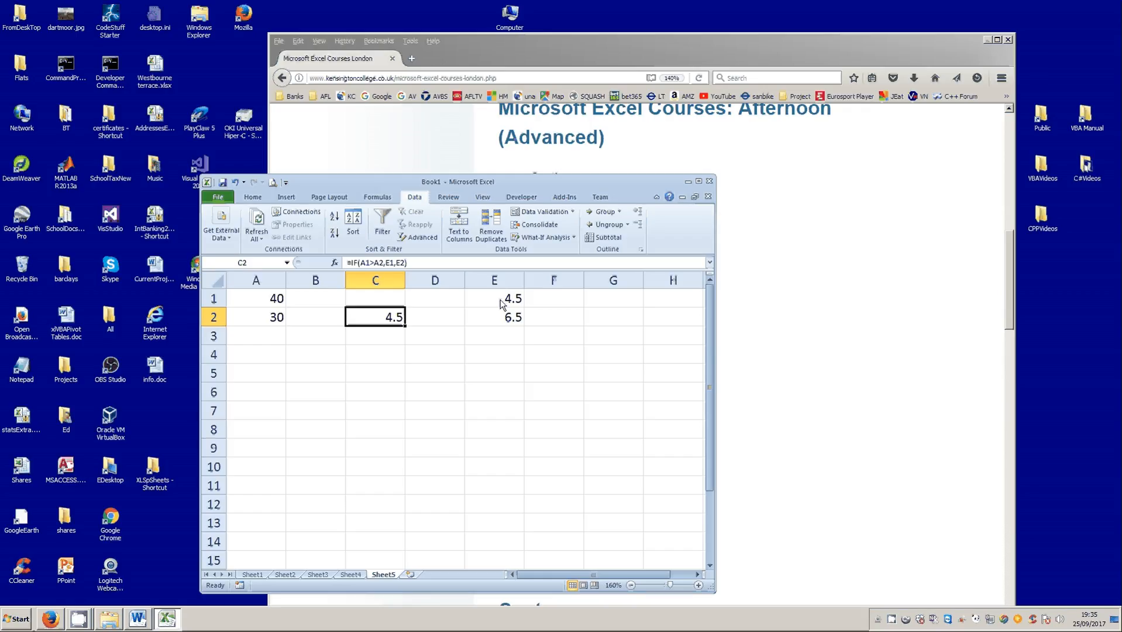
- Clear cells E1 and E2, and replace the E1 reference in C2's IF formula with the text "big"
left_click_drag(500, 303, 501, 318)
key("Delete")
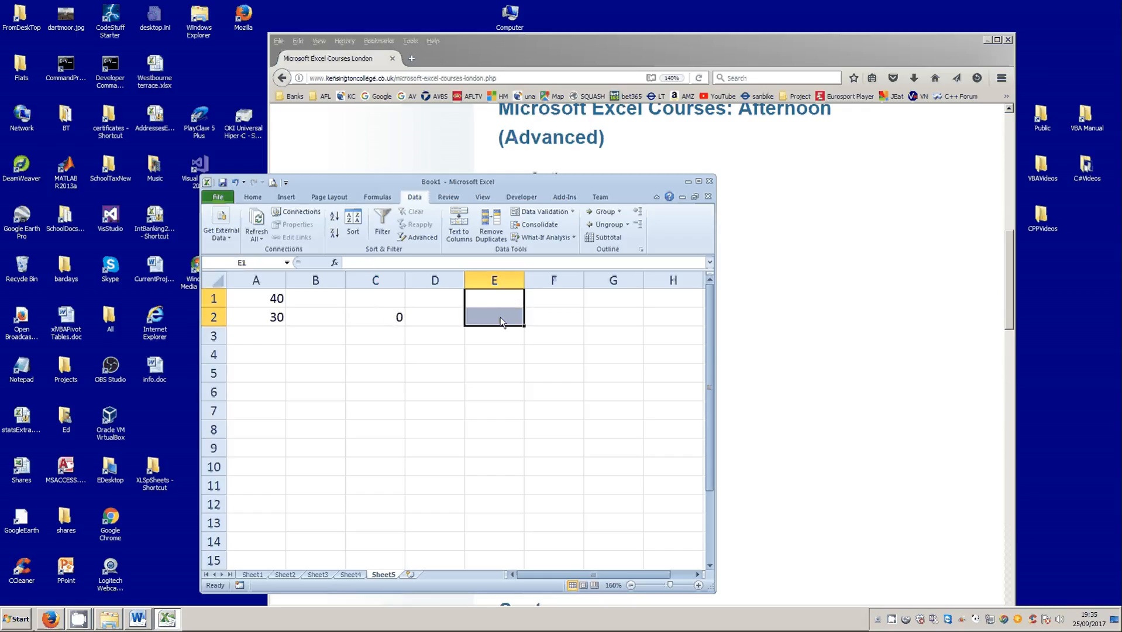
left_click(379, 317)
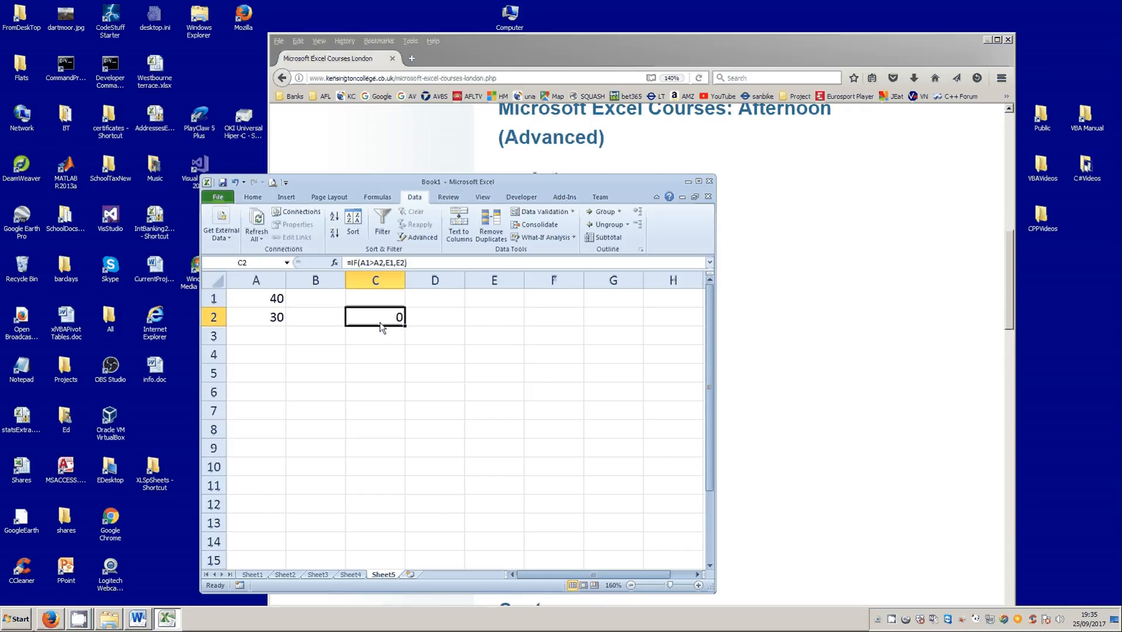
left_click(386, 263)
left_click_drag(390, 267, 395, 265)
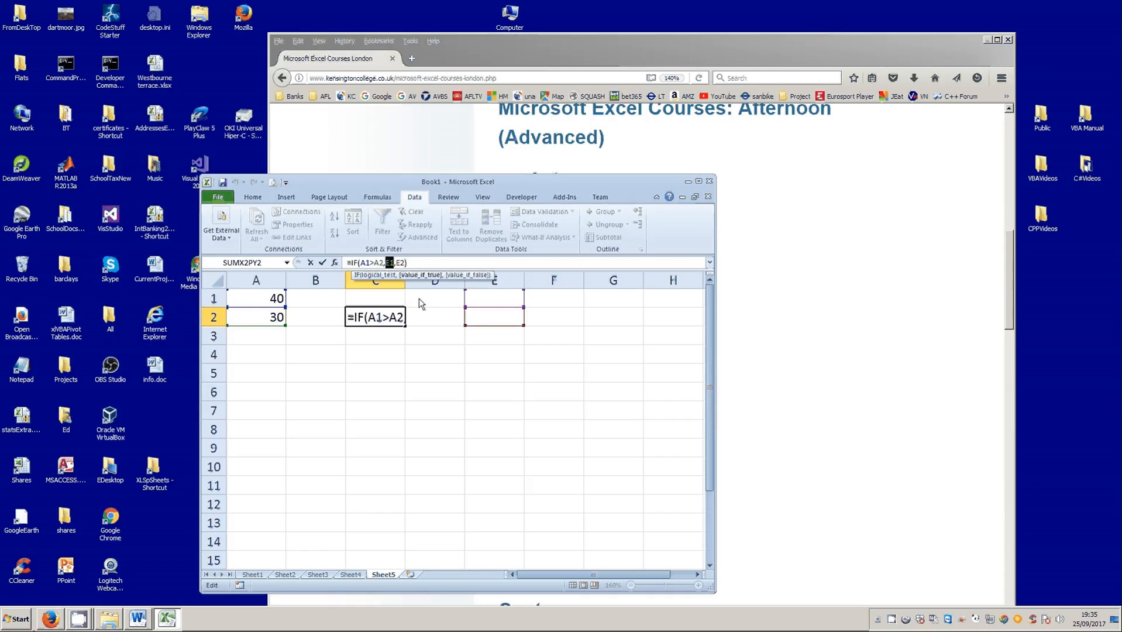
type("\"b")
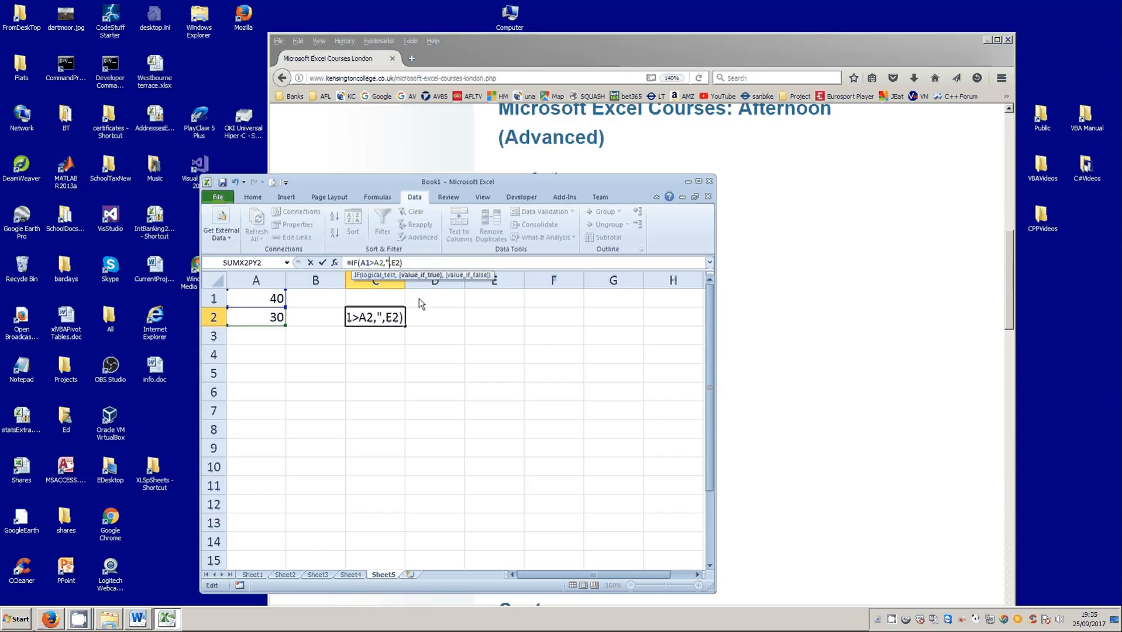
type("ig\"")
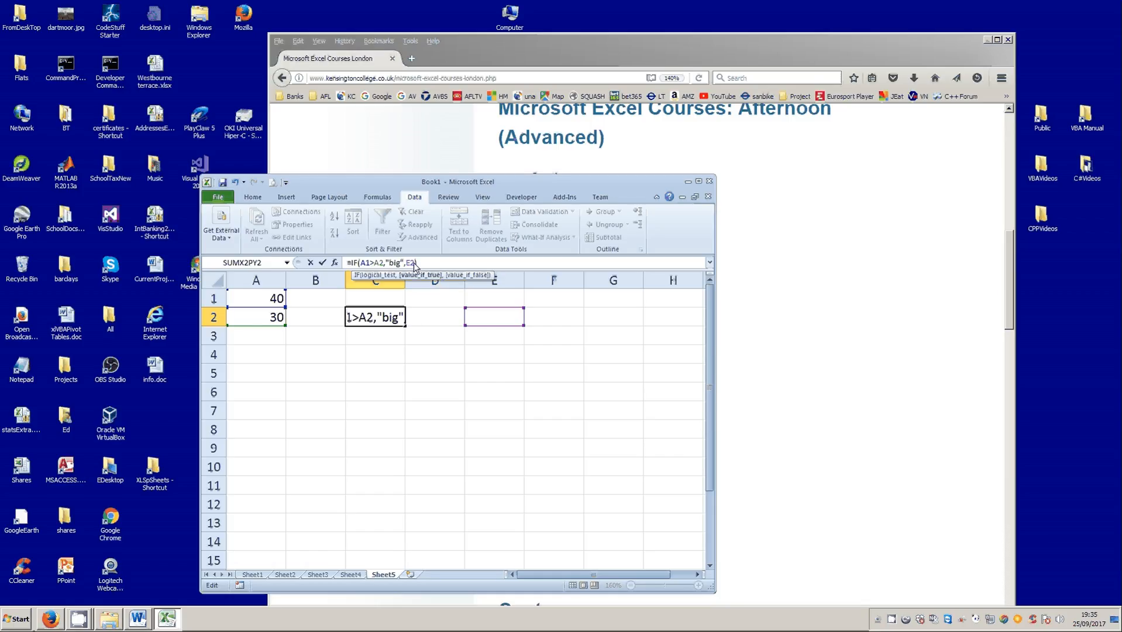
- Replace the E2 reference in C2's formula with the text "small", giving =IF(A1>A2,"big","small")
double_click(410, 263)
type("\"")
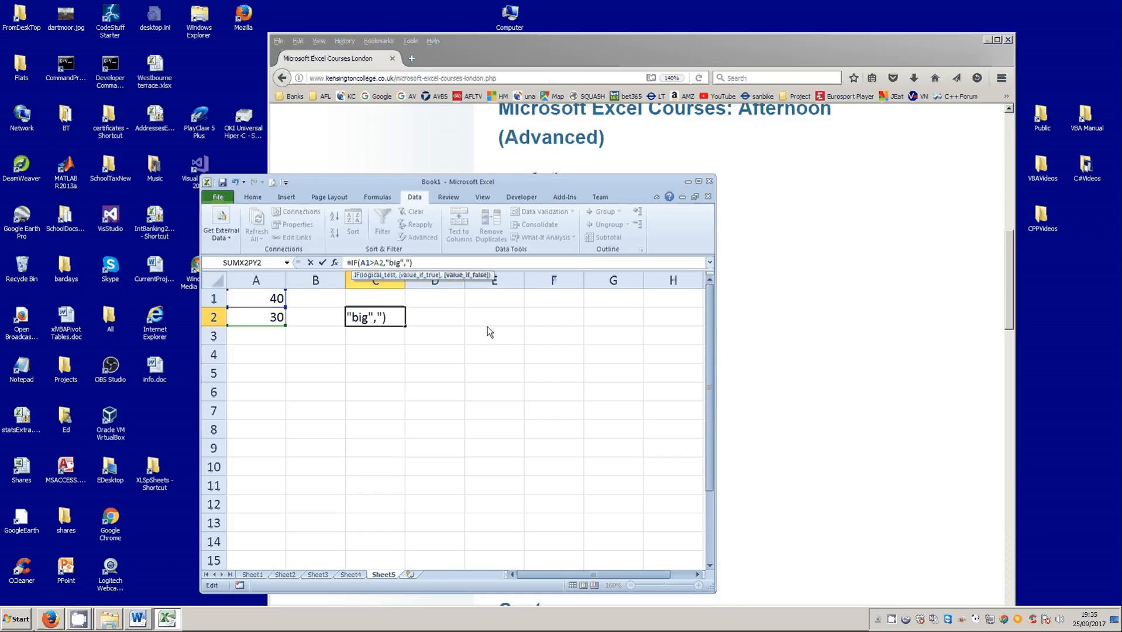
type("small\"")
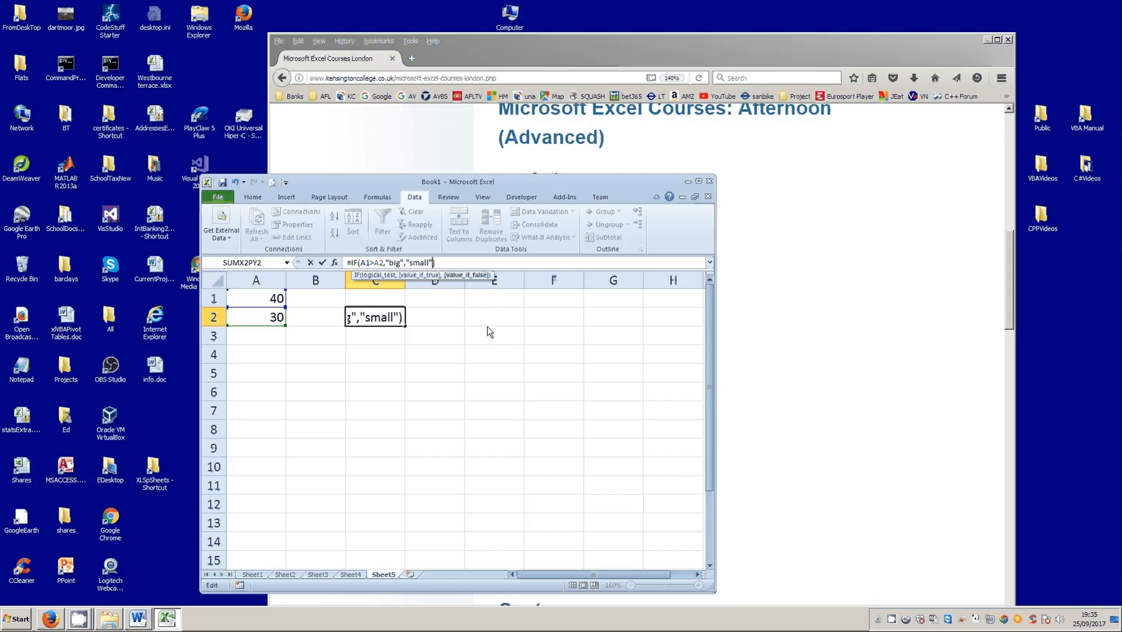
left_click(322, 262)
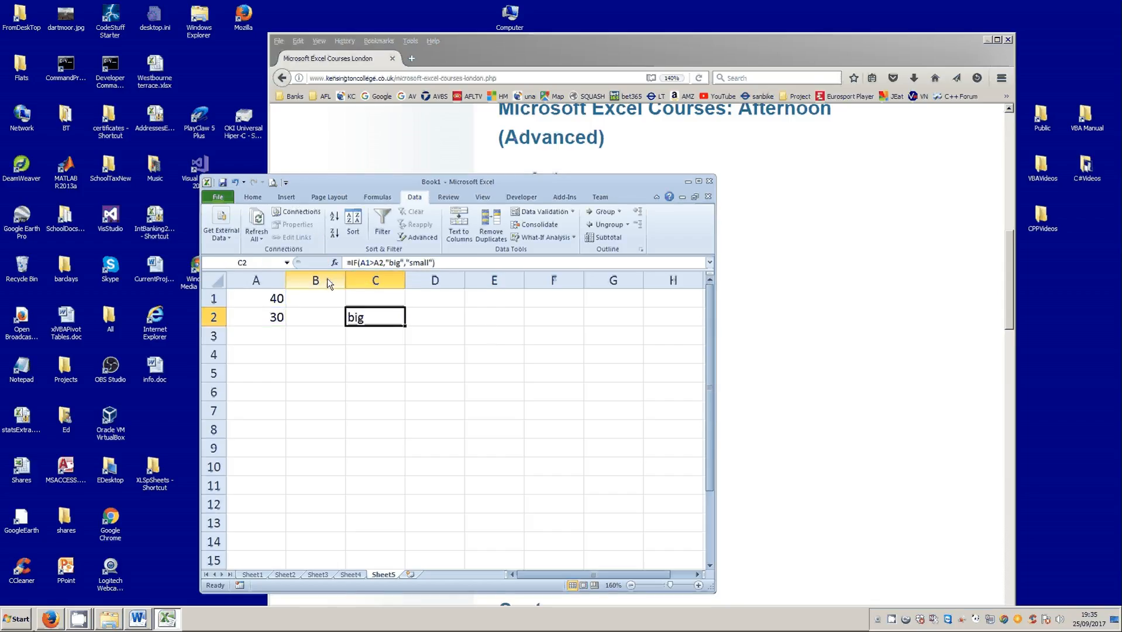
- Compare cells A1 and A2, and examine the condition and the value-if-true text in C2's formula
left_click(271, 303)
left_click(269, 317)
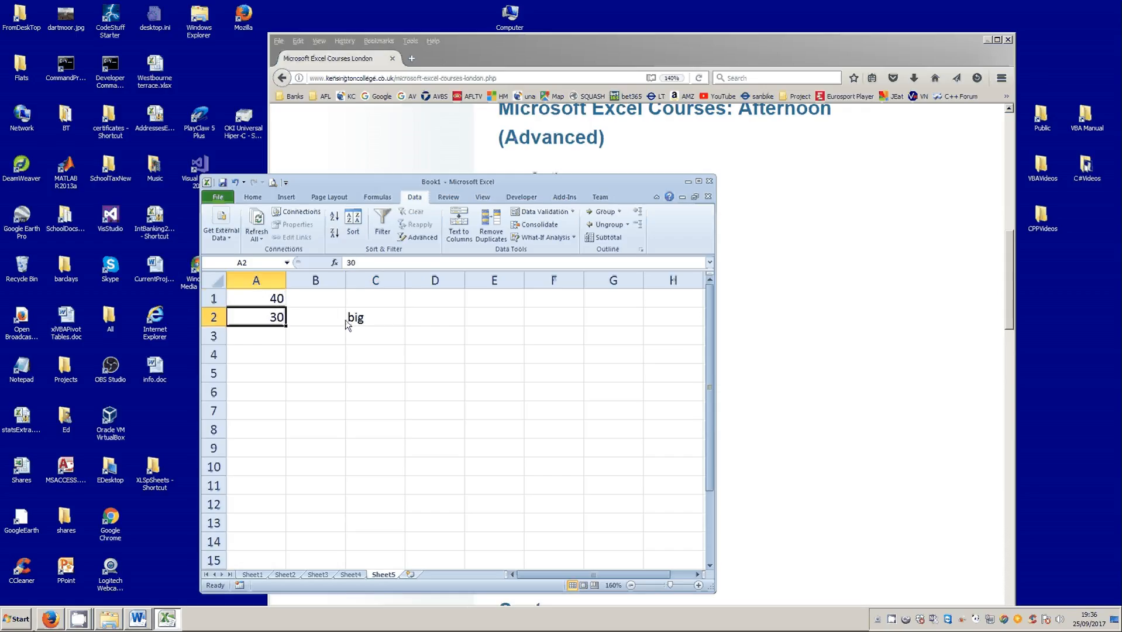
left_click(378, 316)
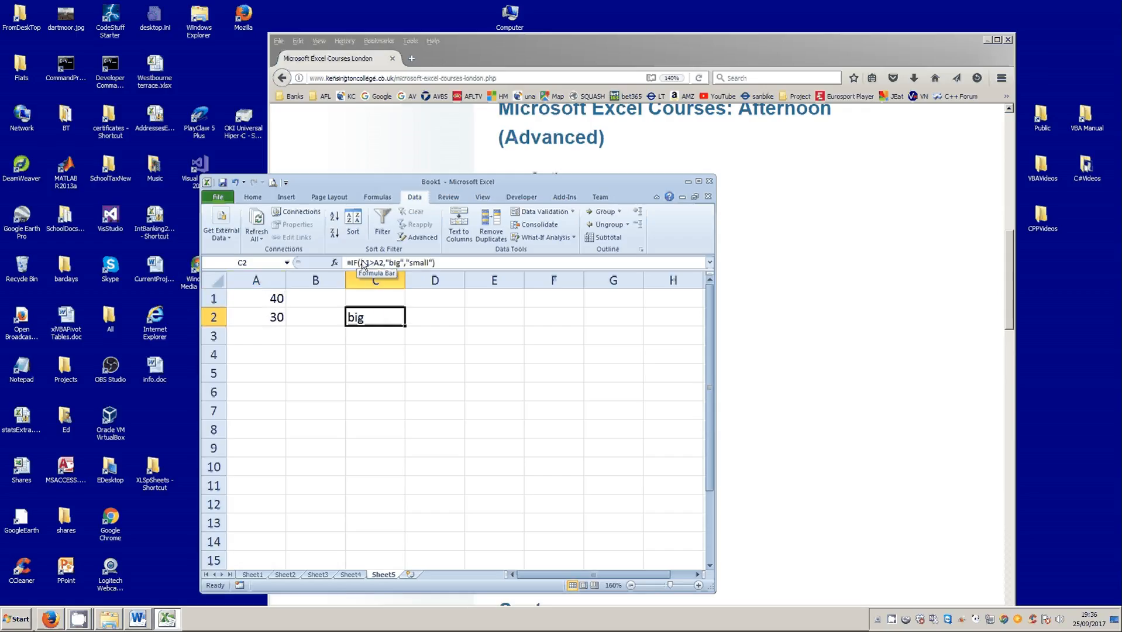
left_click_drag(361, 261, 389, 263)
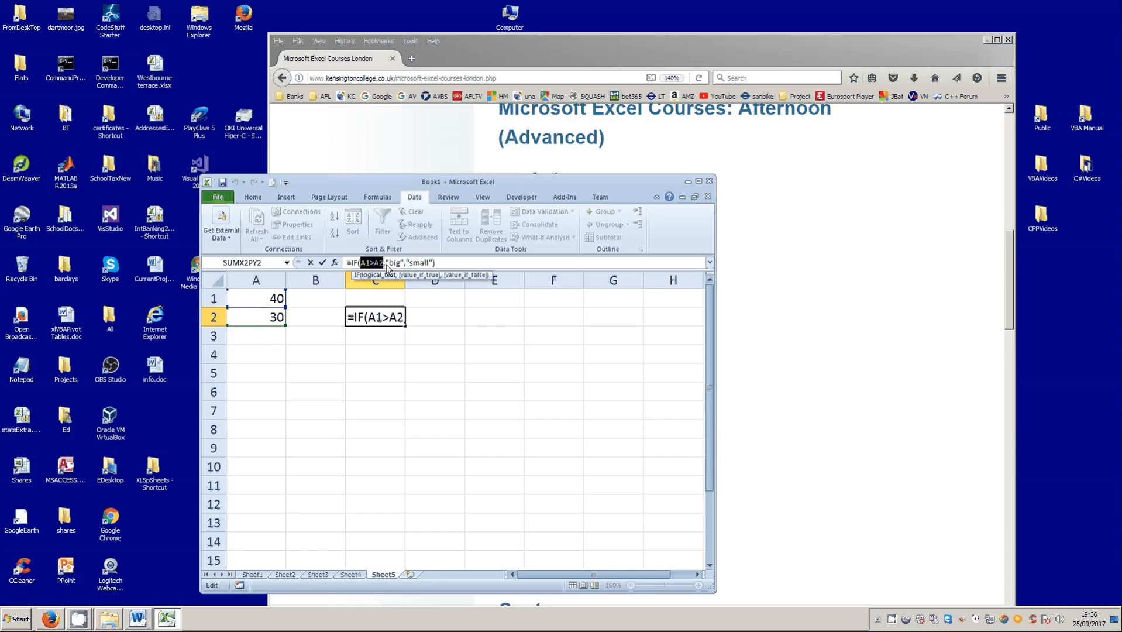
left_click(393, 262)
double_click(393, 263)
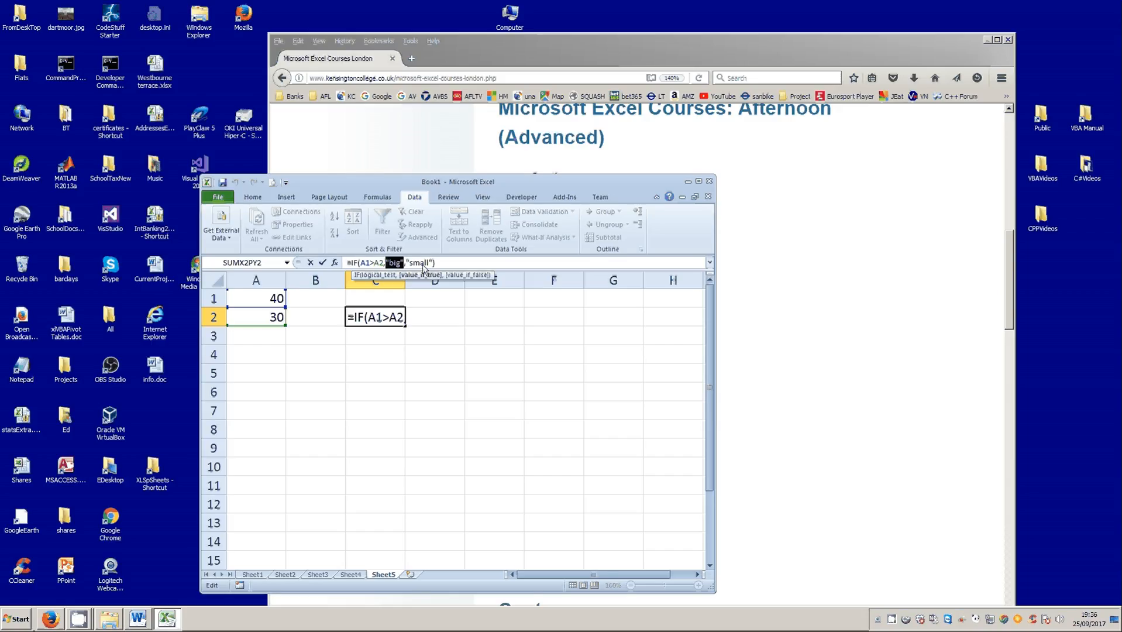
left_click(323, 263)
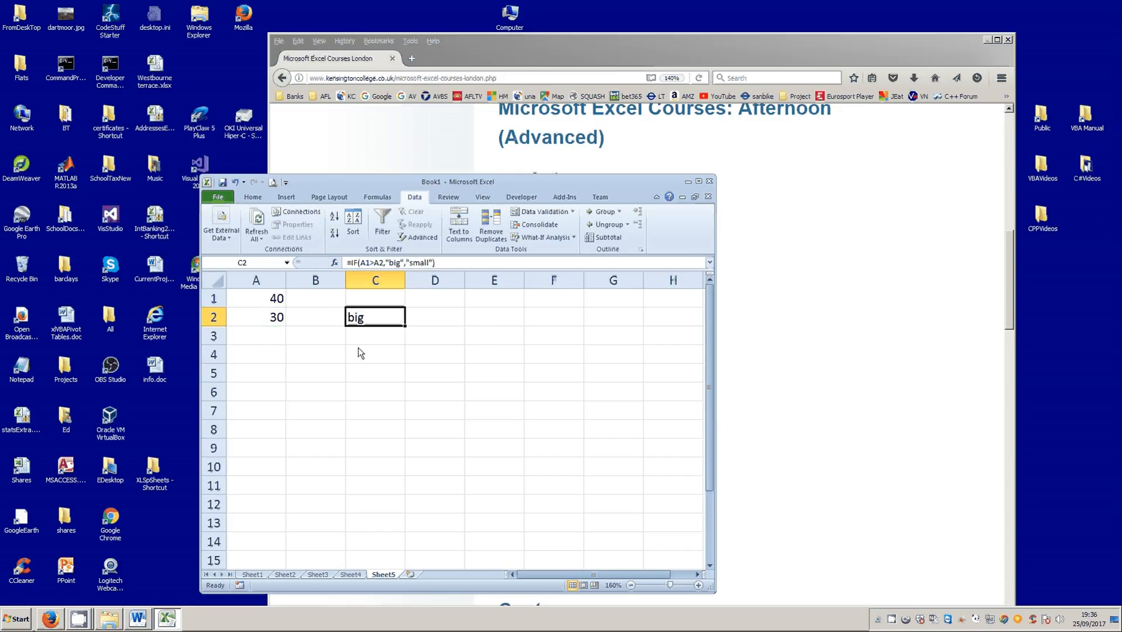
- Set cell A1 to 20 to test the other outcome, and check C2's result against its formula's text arguments
left_click(262, 304)
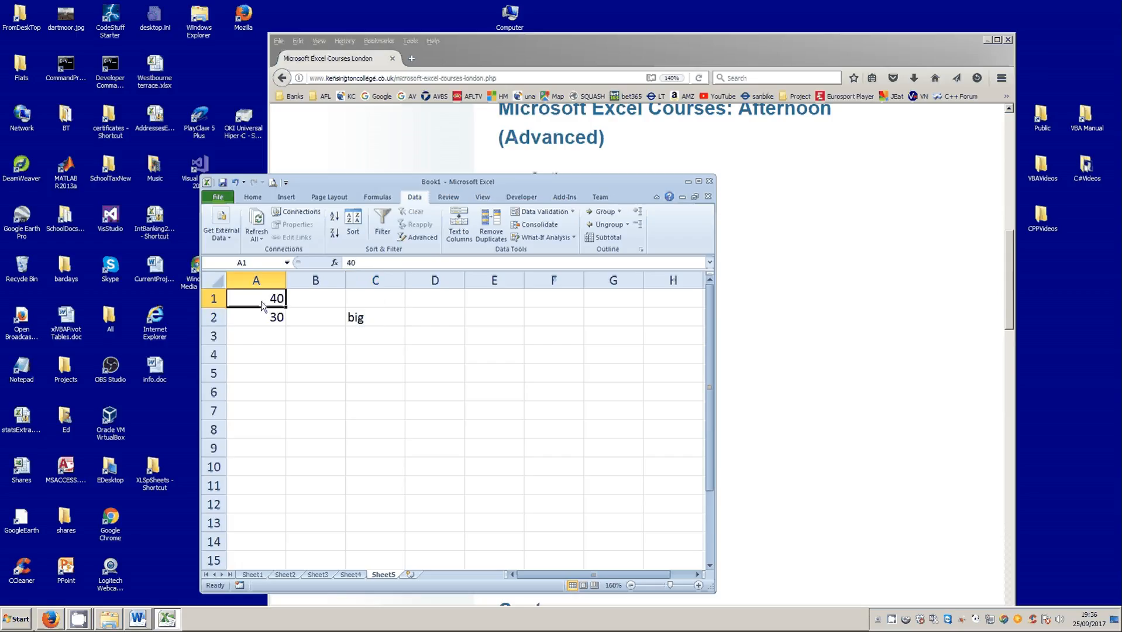
type("20")
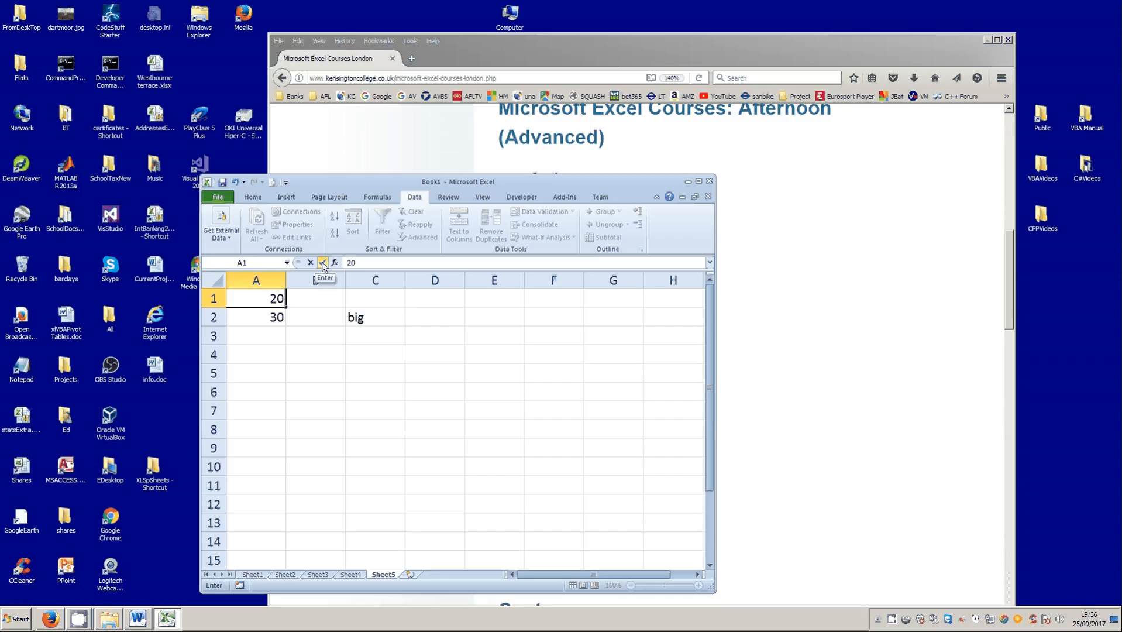
left_click(322, 264)
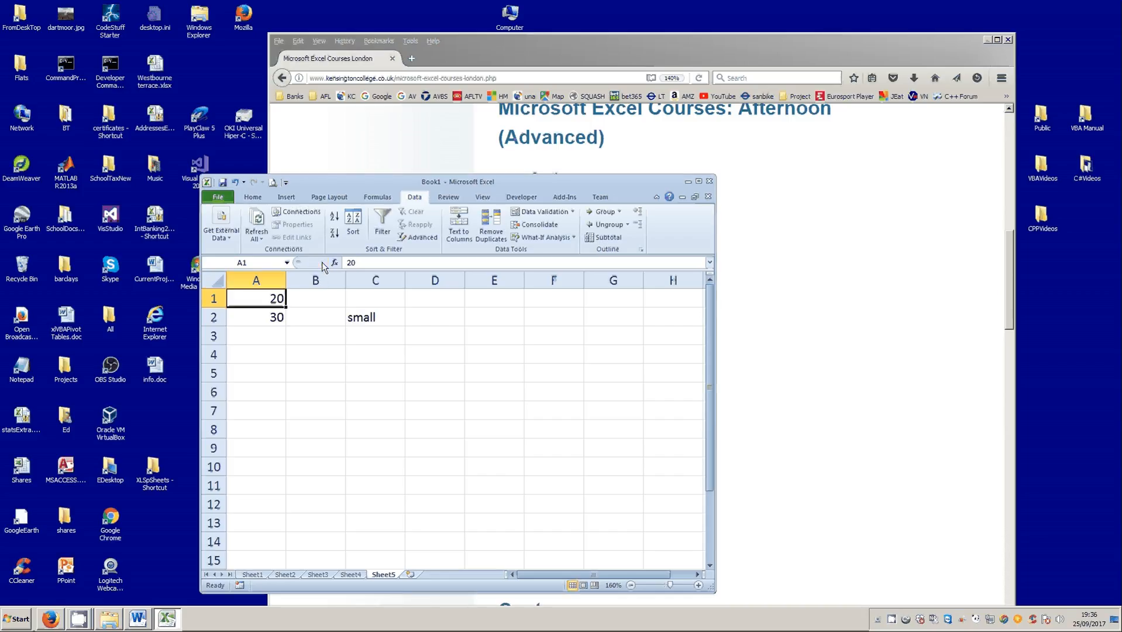
left_click(379, 325)
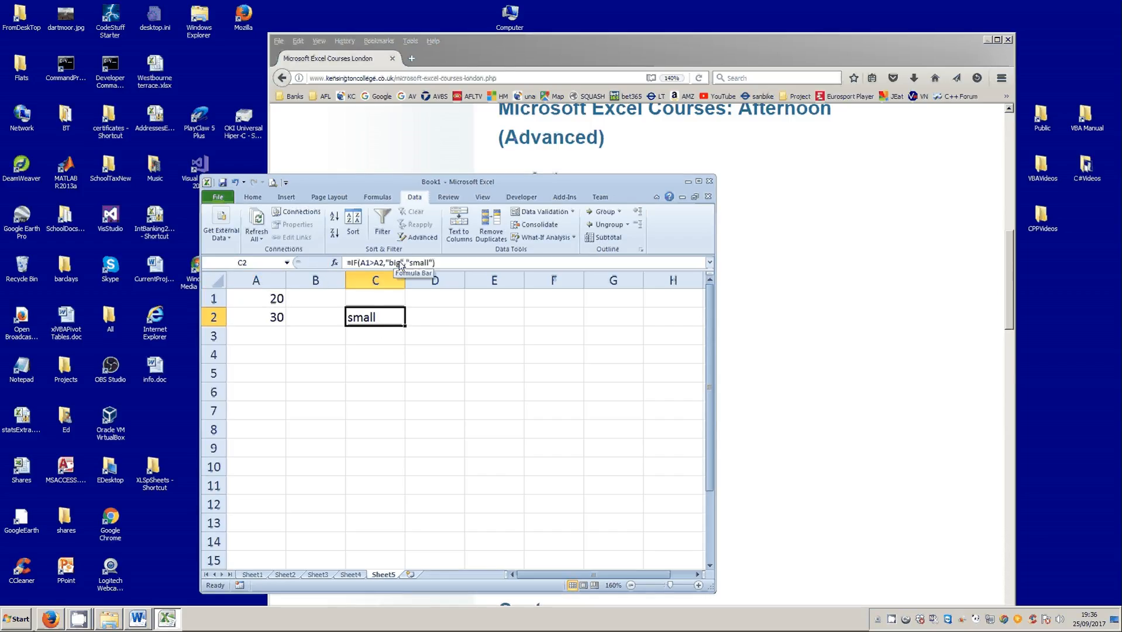
left_click_drag(400, 264, 386, 264)
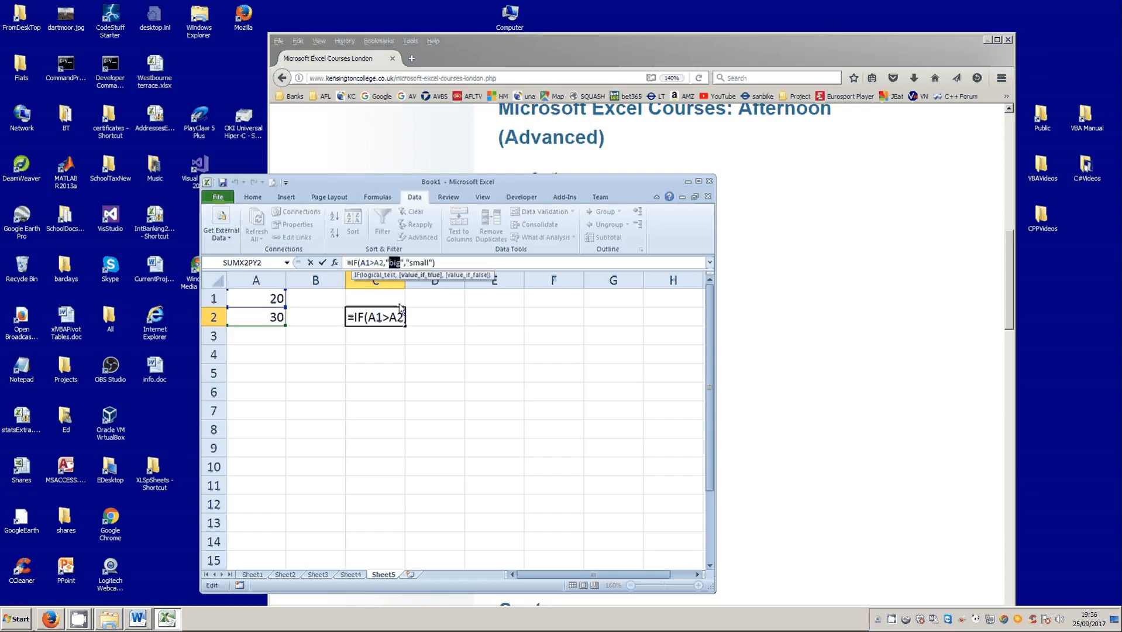
left_click(323, 262)
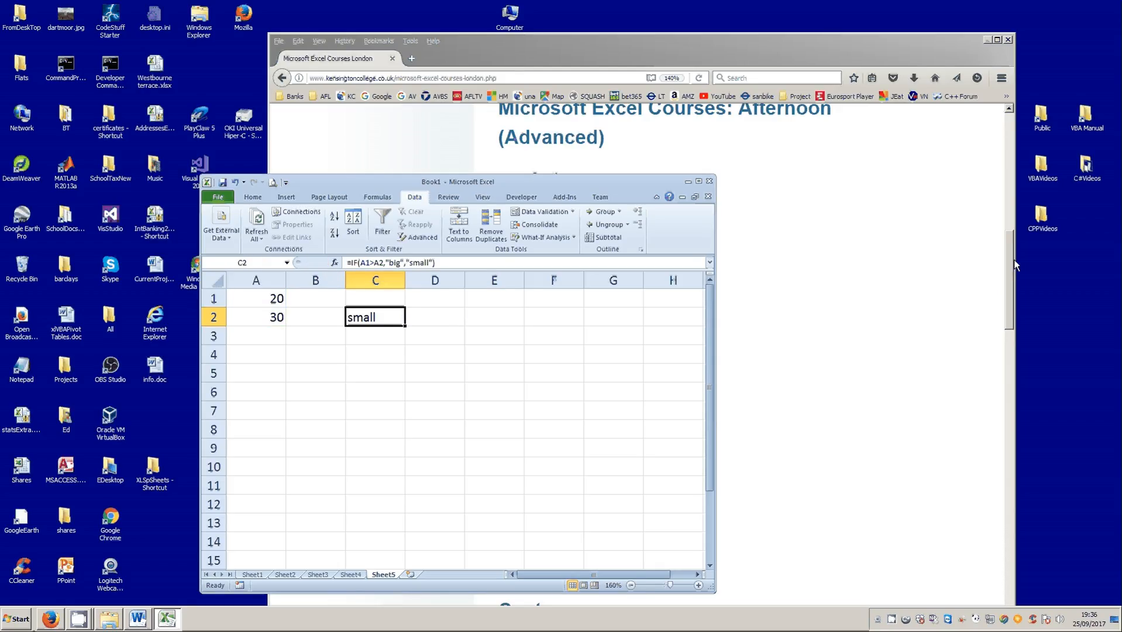
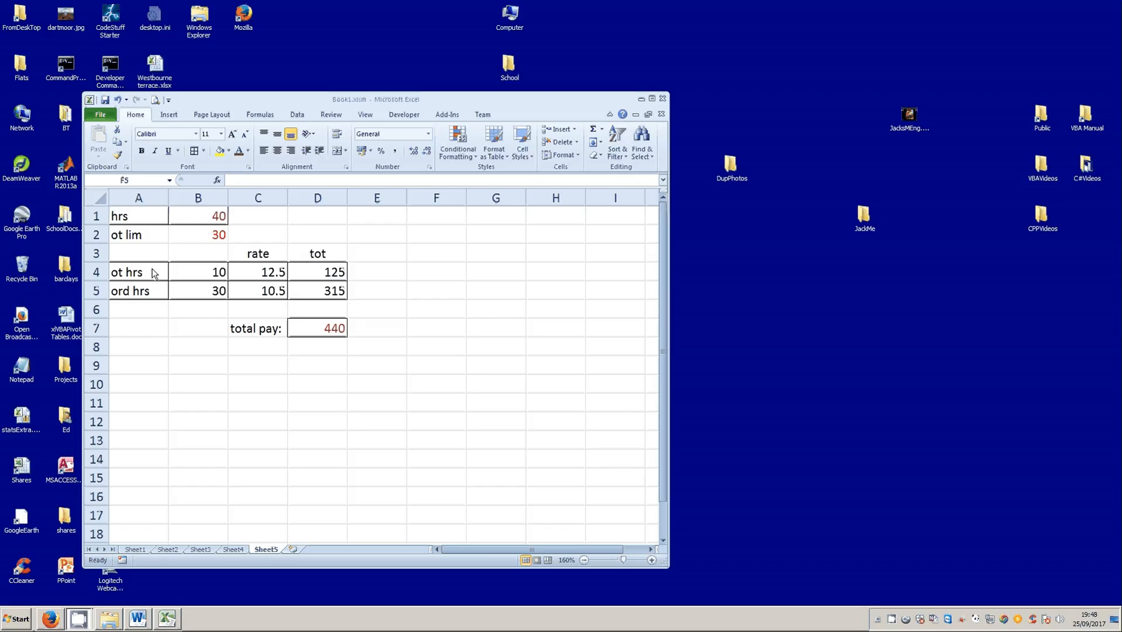
- Examine the hours in B1, the overtime limit in B2, and the overtime and ordinary rates in C4 and C5
left_click(216, 214)
left_click(216, 217)
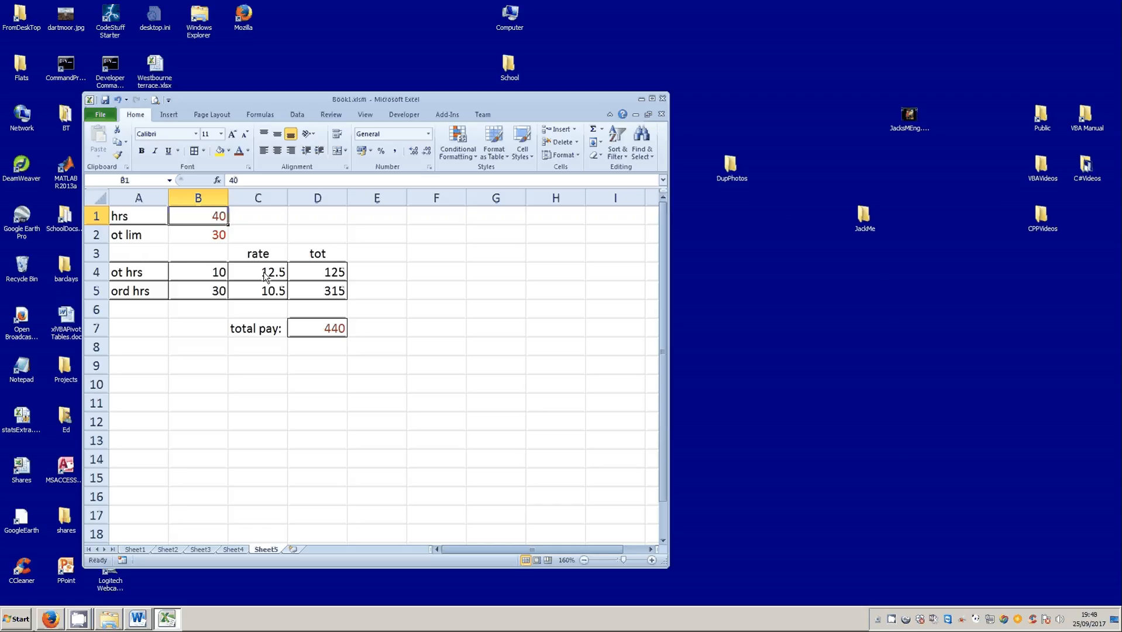
left_click(208, 237)
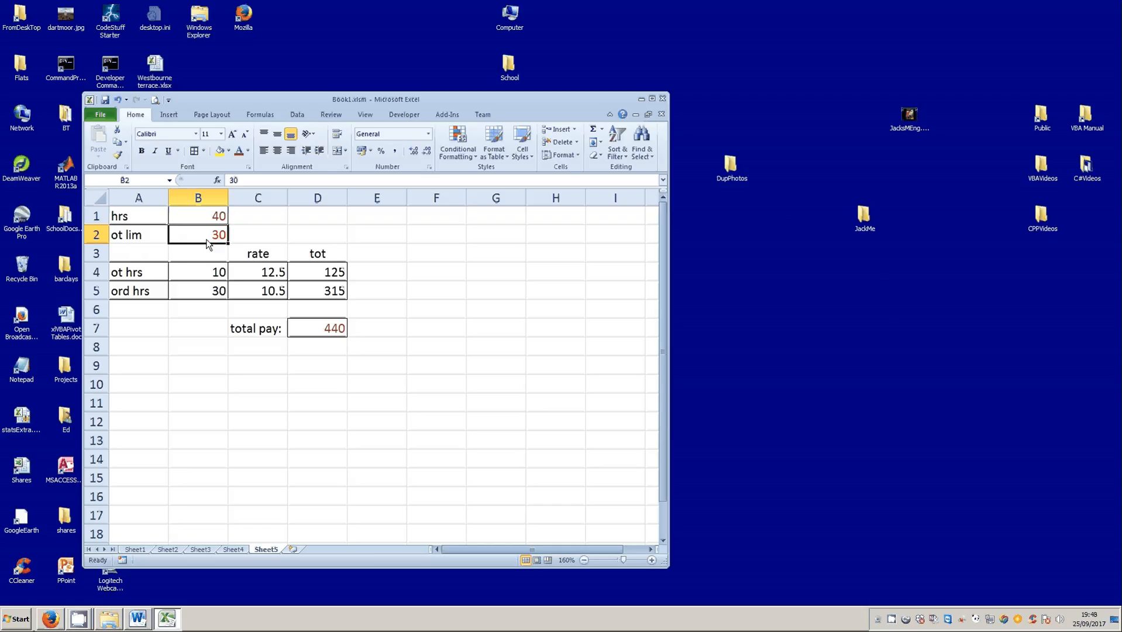
left_click(249, 274)
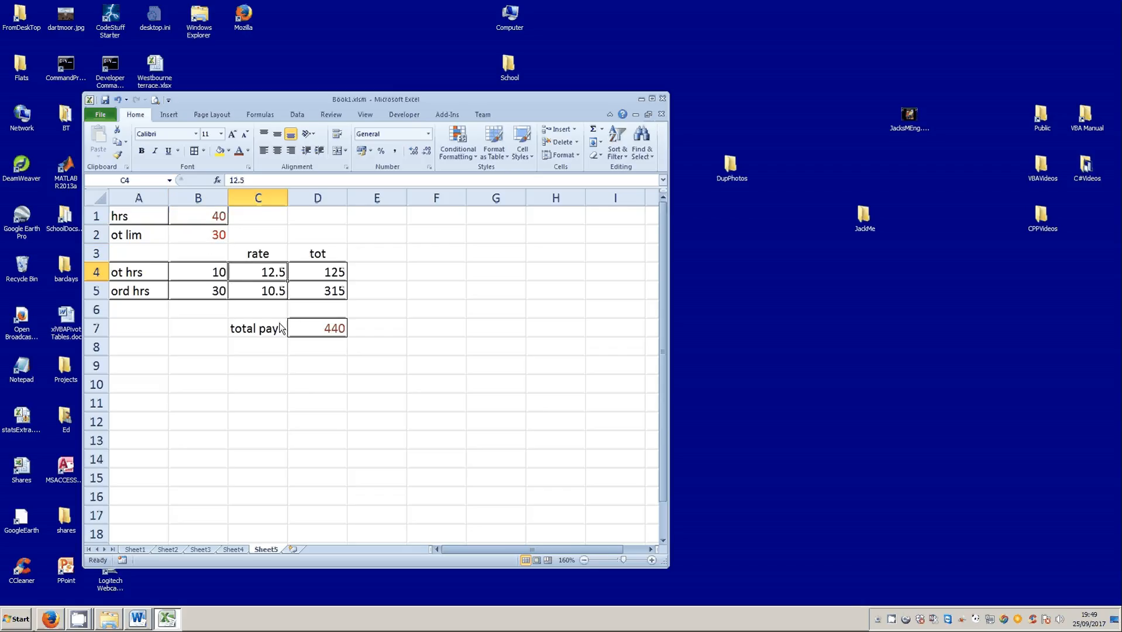
left_click(271, 293)
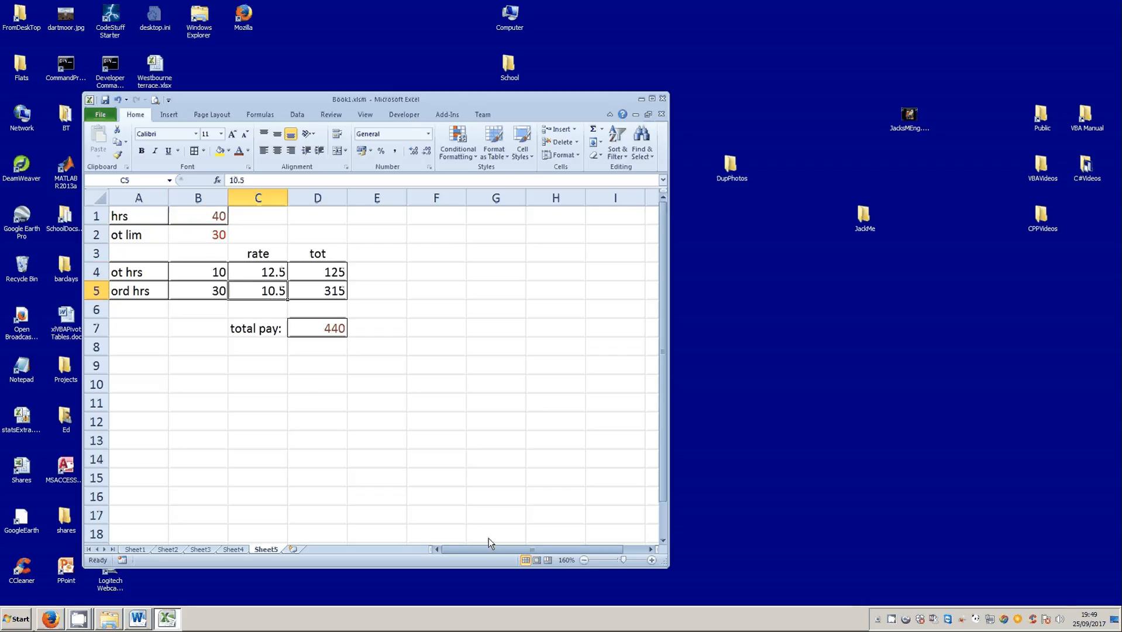
- Compare hours with the overtime limit, and examine the IF formulas in B4 and B5, the row totals and the total pay formula
left_click(199, 221)
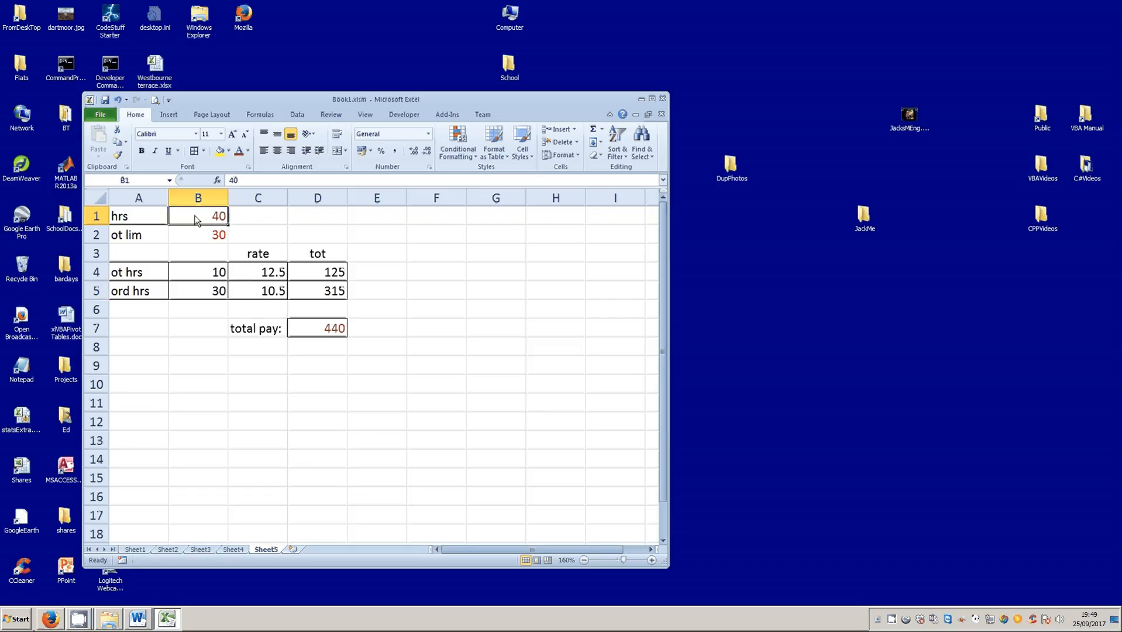
left_click(215, 237)
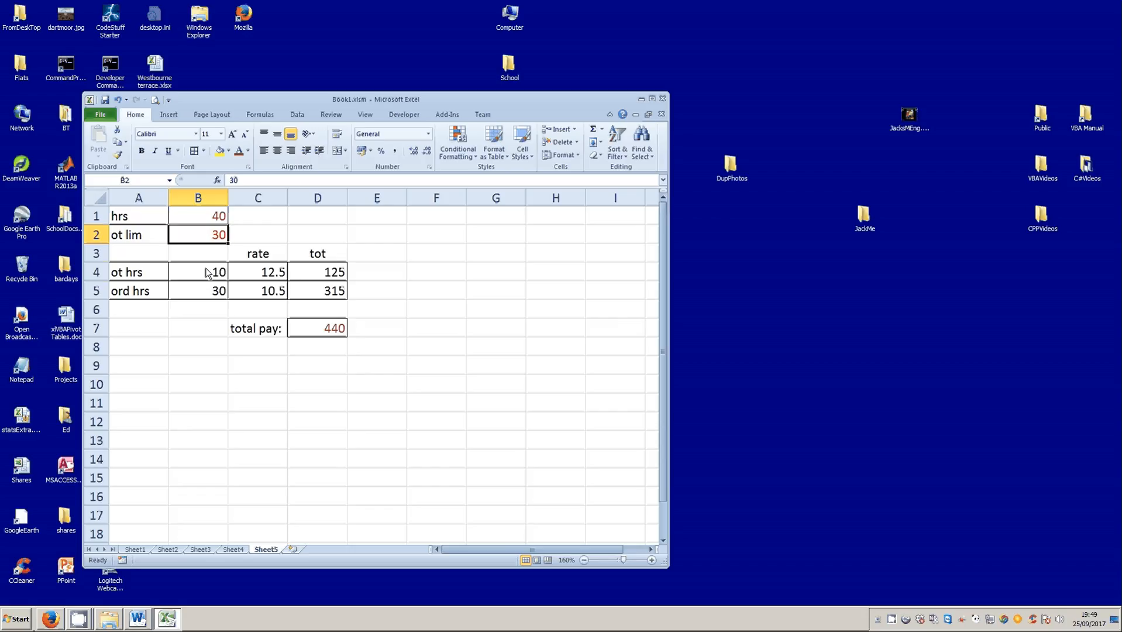
key("Down")
key("Down")
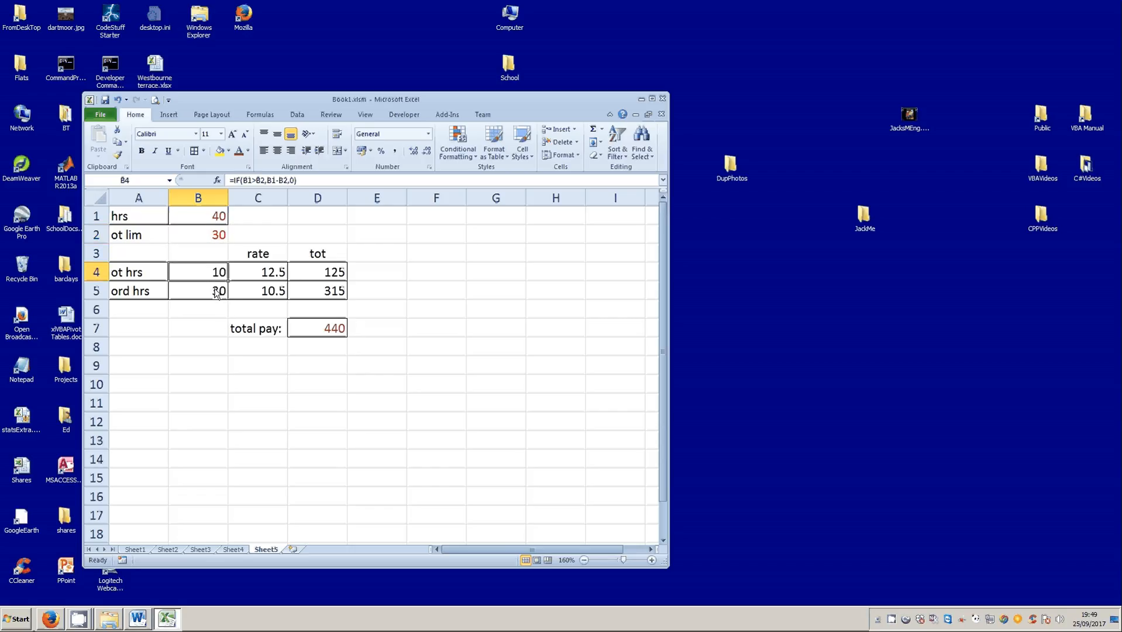
key("Down")
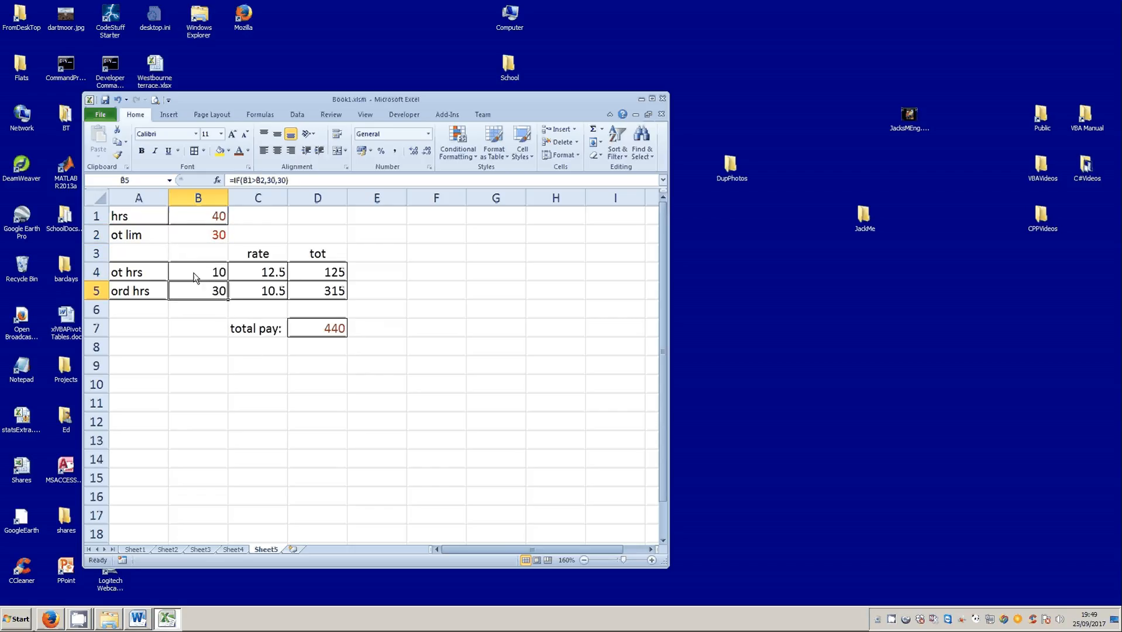
left_click_drag(197, 275, 257, 291)
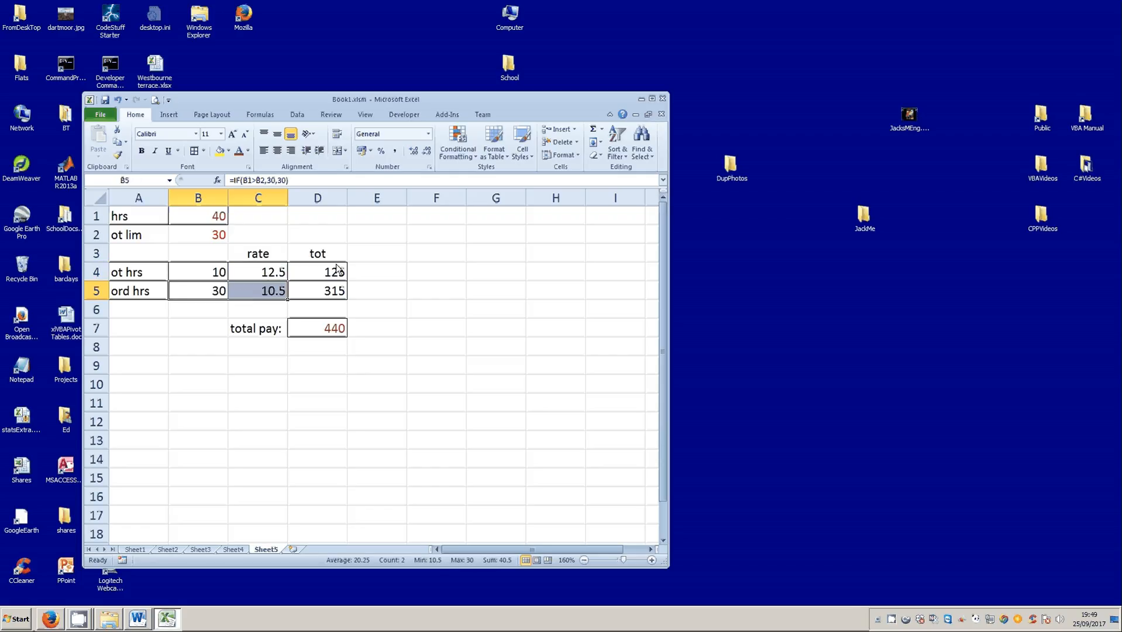
left_click_drag(325, 273, 332, 292)
left_click(329, 332)
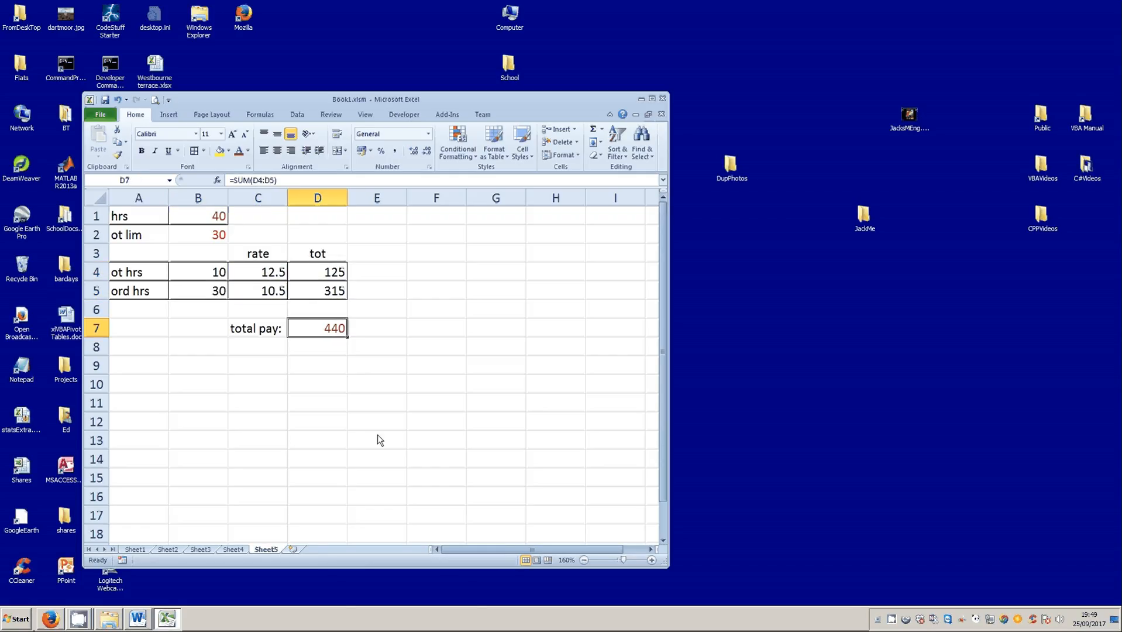
- Set the hours in B1 to 20 and check the overtime hours formula in B4
left_click(207, 217)
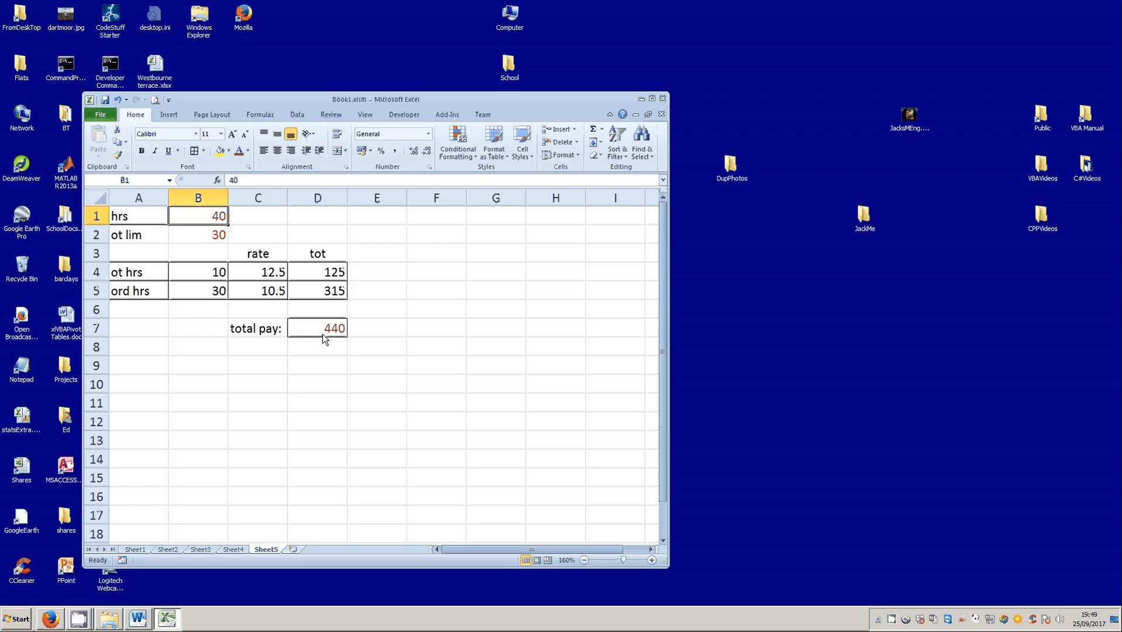
type("20")
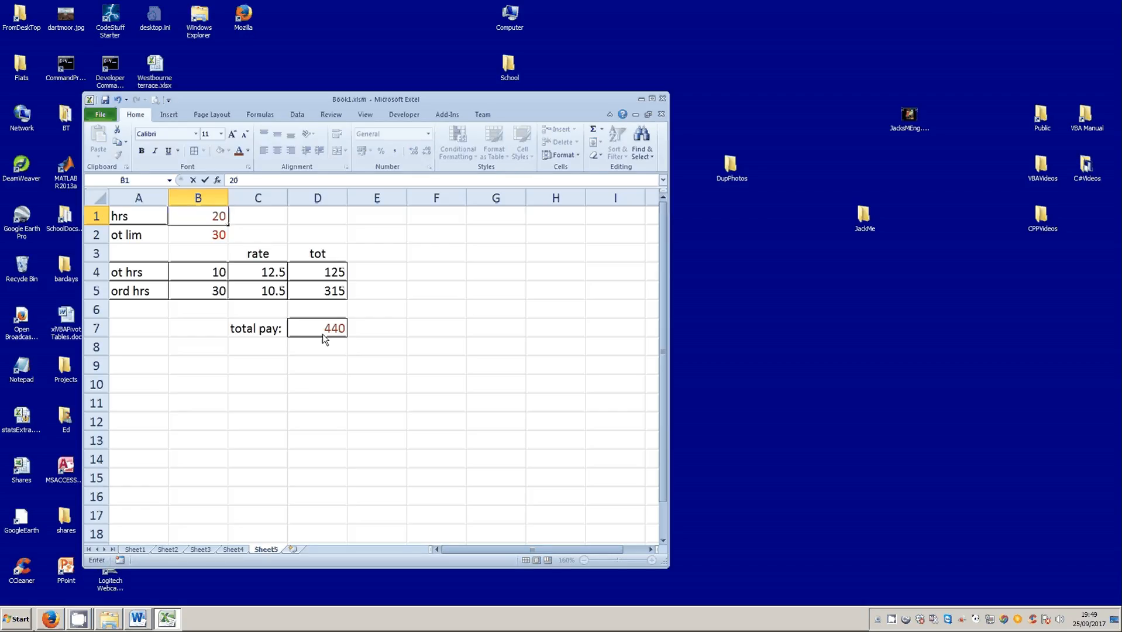
key("Return")
left_click(216, 277)
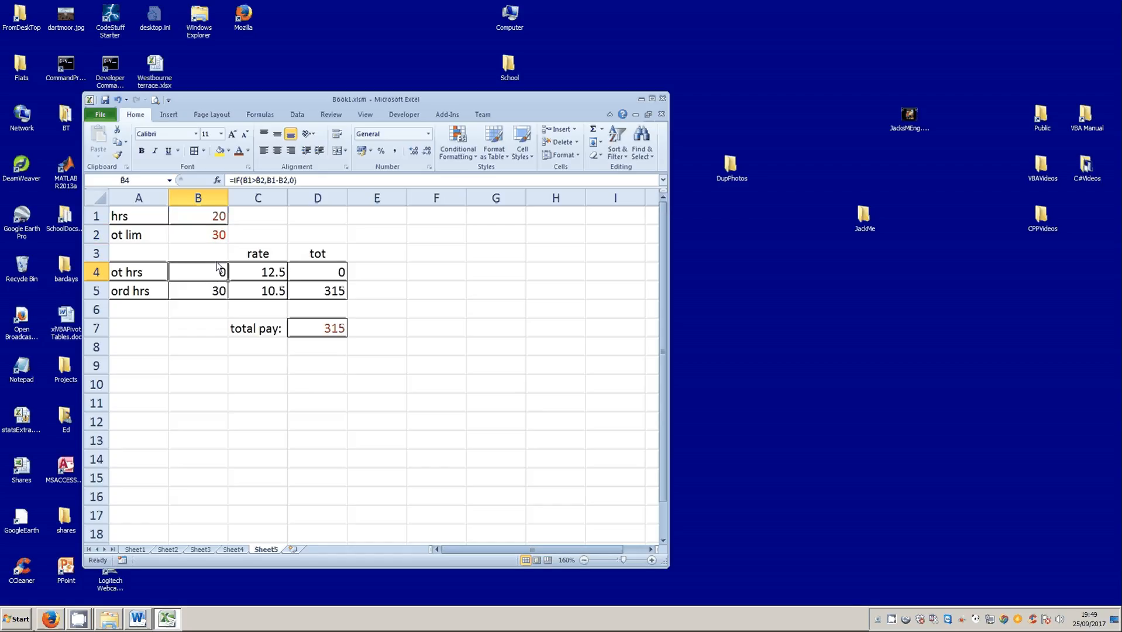
- Change the value-if-false argument in B5's IF formula to 20, giving =IF(B1>B2,30,20), and check total pay
left_click(214, 298)
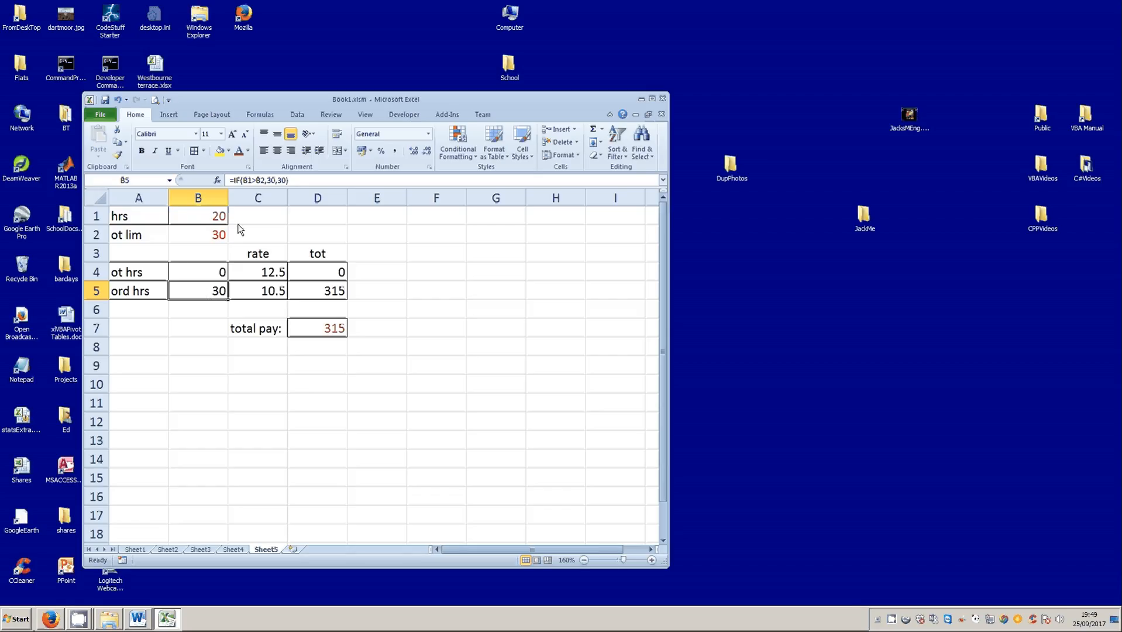
left_click(287, 183)
double_click(281, 181)
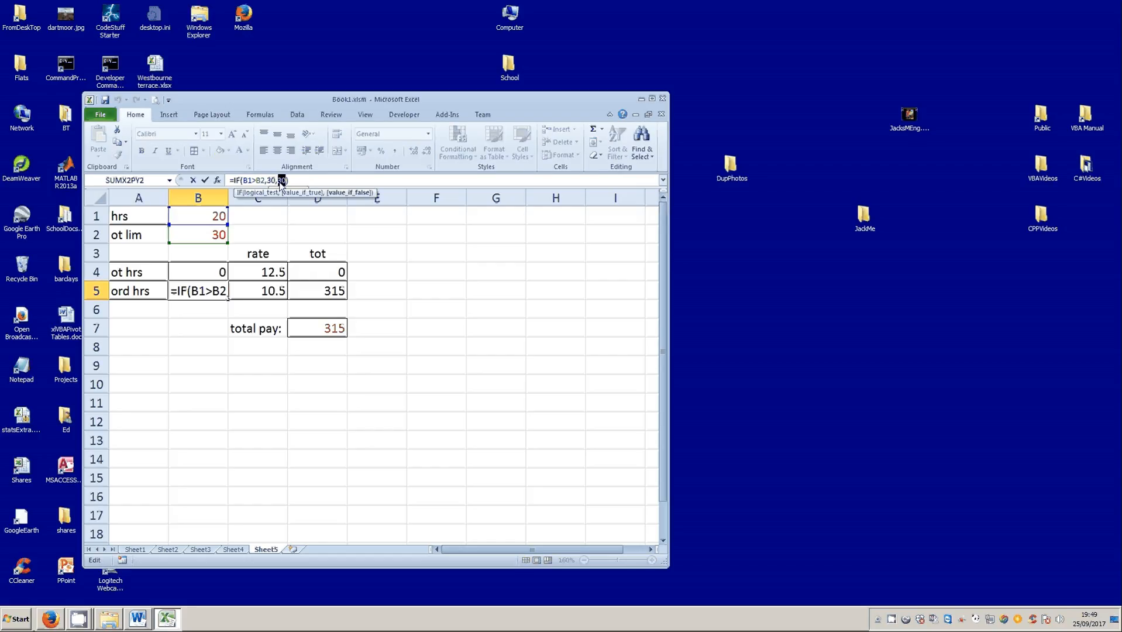
type("20")
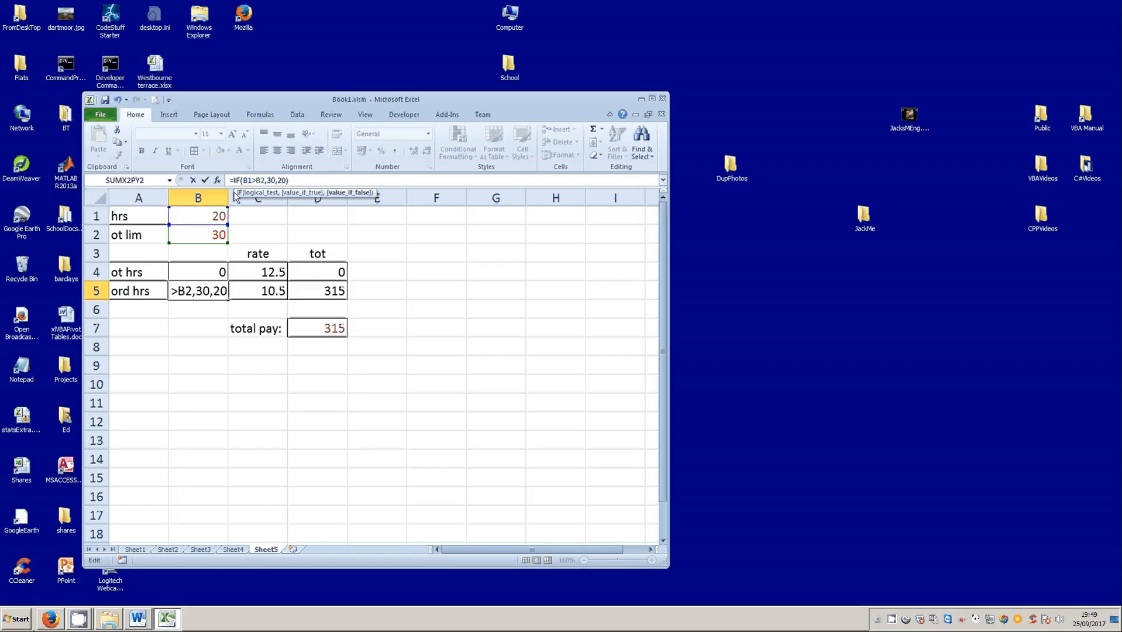
left_click(205, 179)
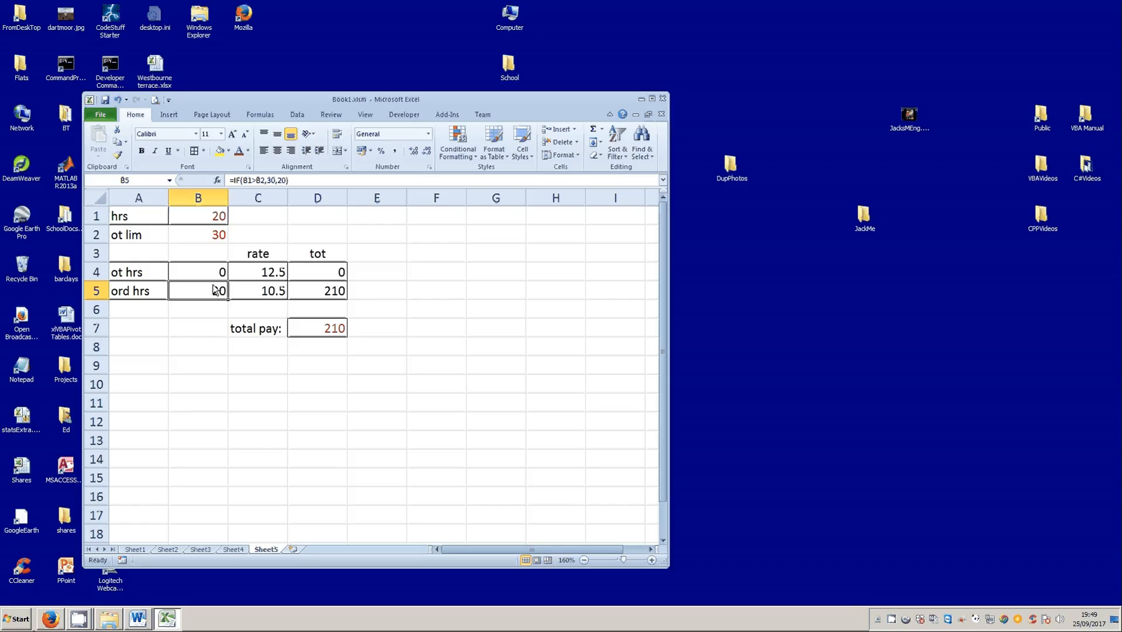
left_click(336, 335)
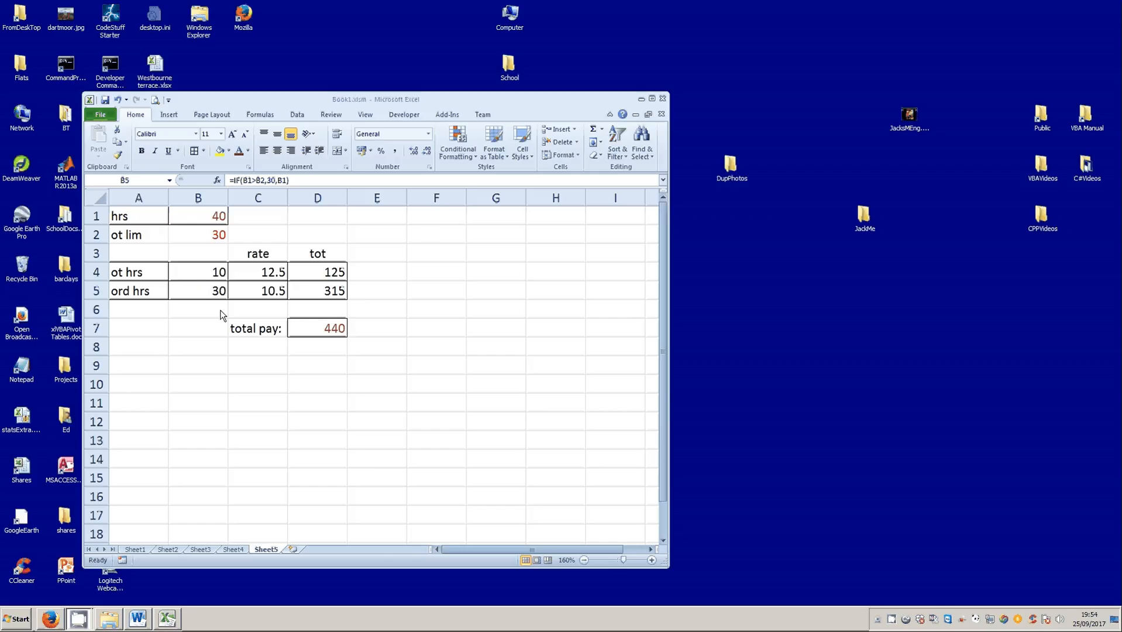
- Clear the calculation range B4:D7 and the "ord hrs" label in A5
left_click(206, 291)
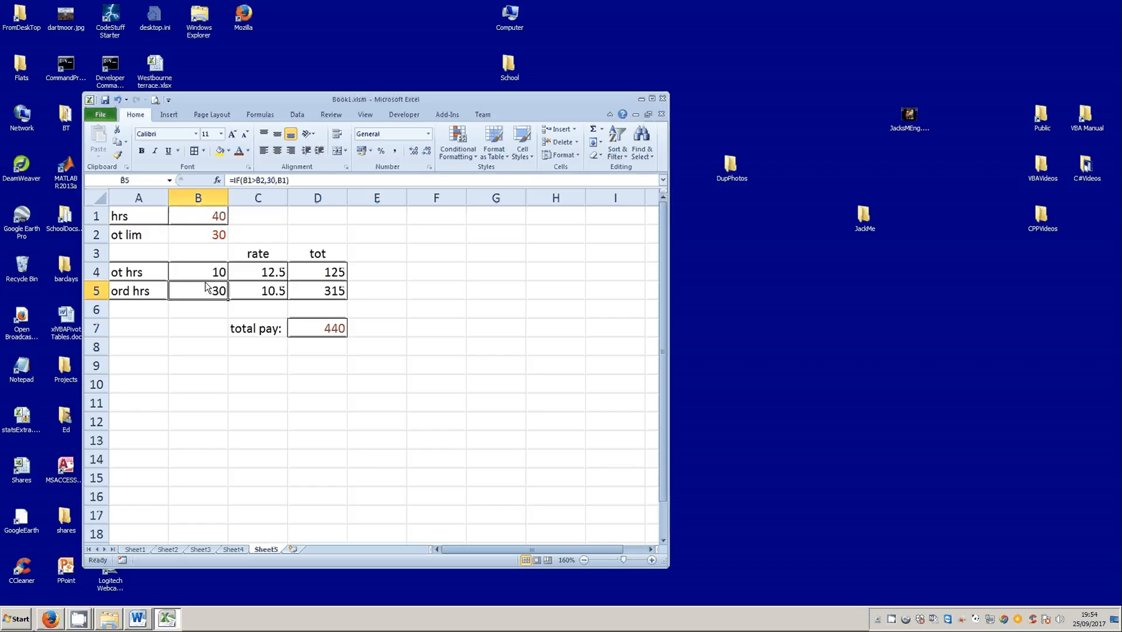
left_click(204, 275)
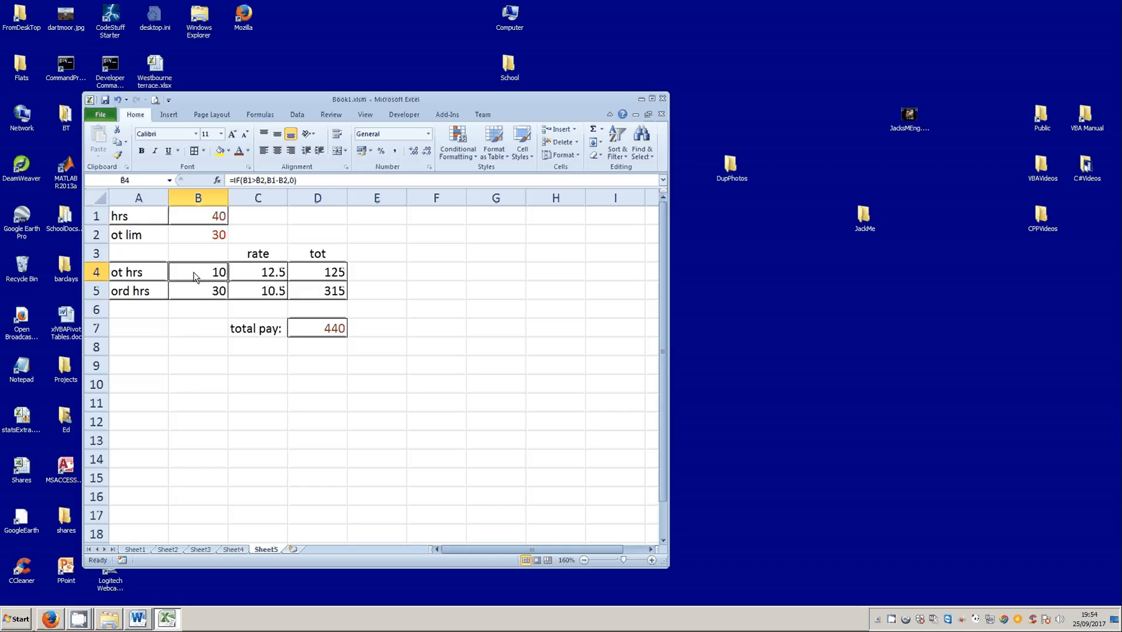
left_click_drag(198, 275, 320, 331)
key("Delete")
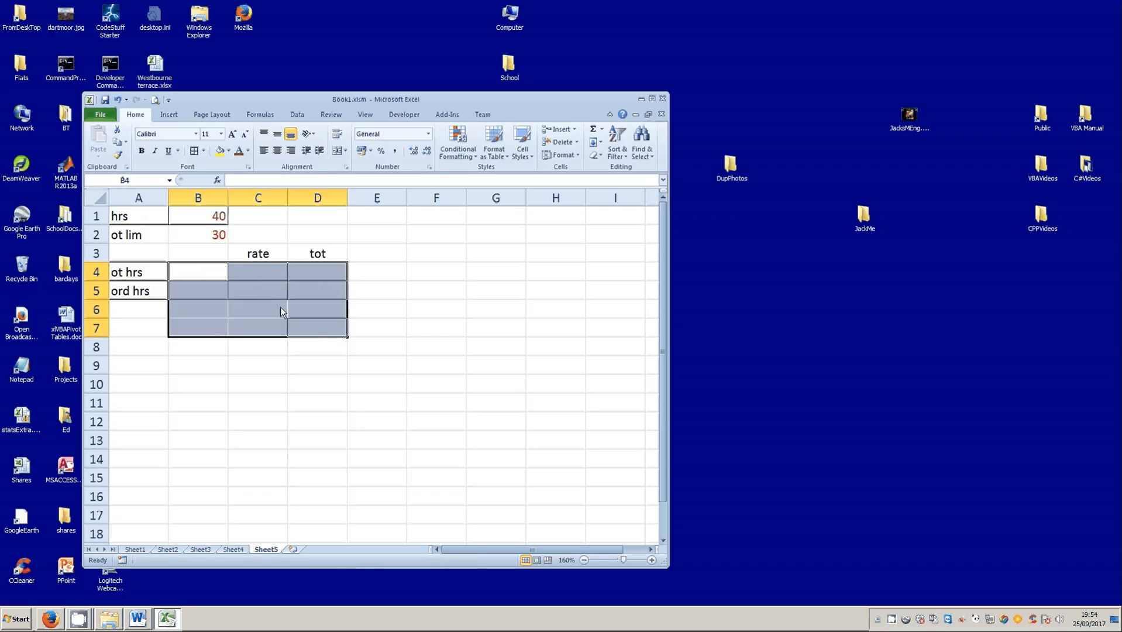
left_click(201, 275)
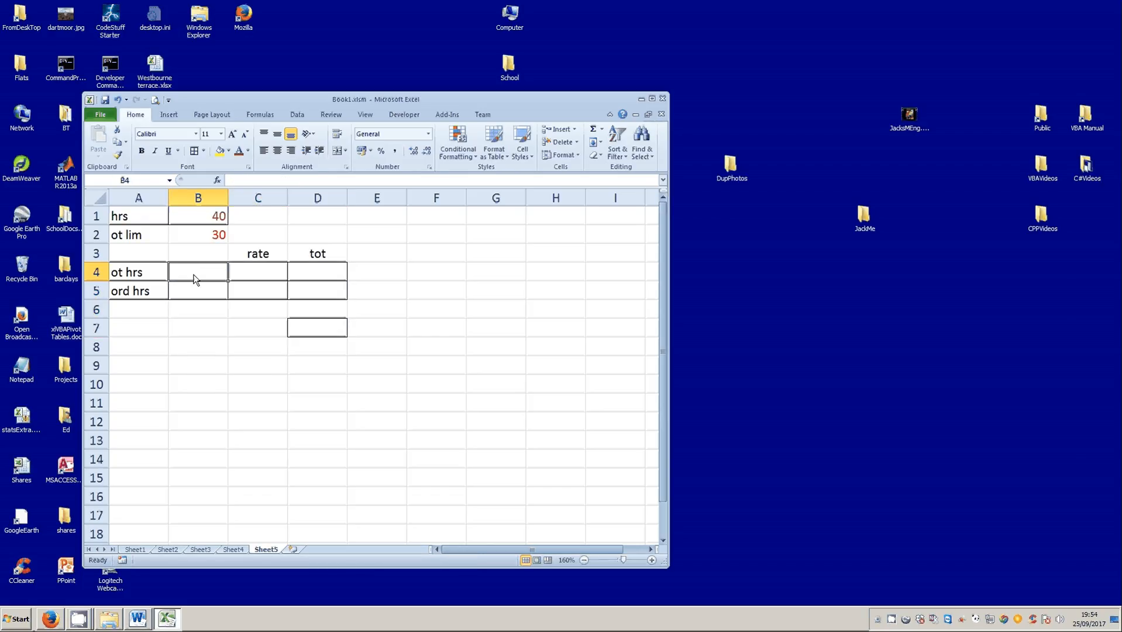
left_click(130, 293)
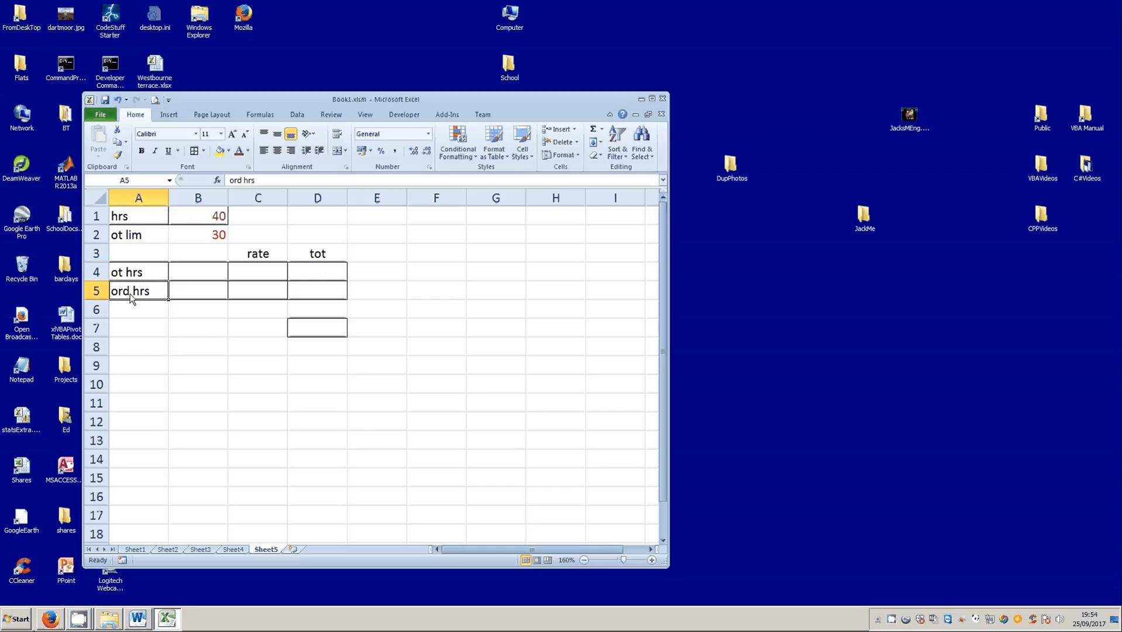
key("Delete")
- Calculate the overtime hours in B4 by subtracting the limit from the hours with the formula =B1-B2
left_click(150, 275)
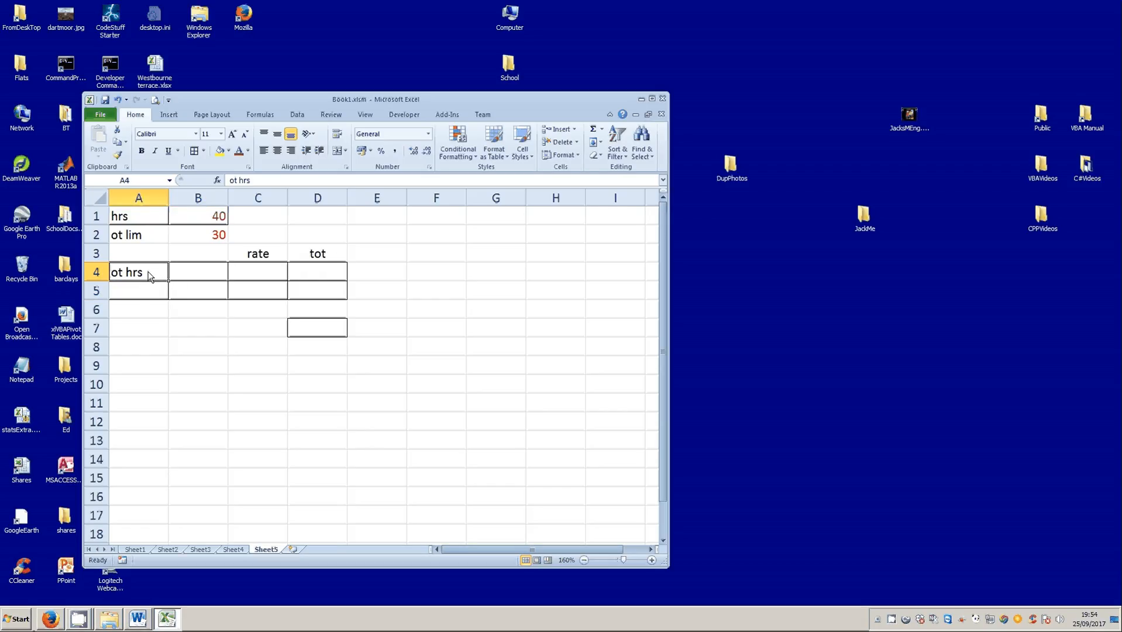
left_click(182, 275)
left_click(206, 221)
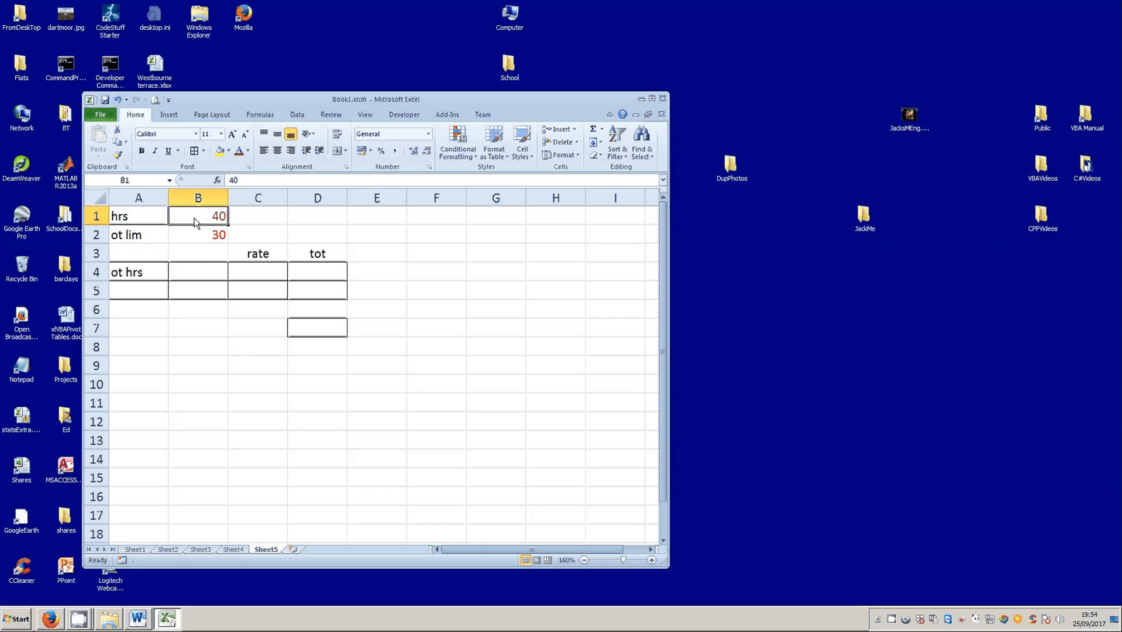
left_click(205, 275)
type("1")
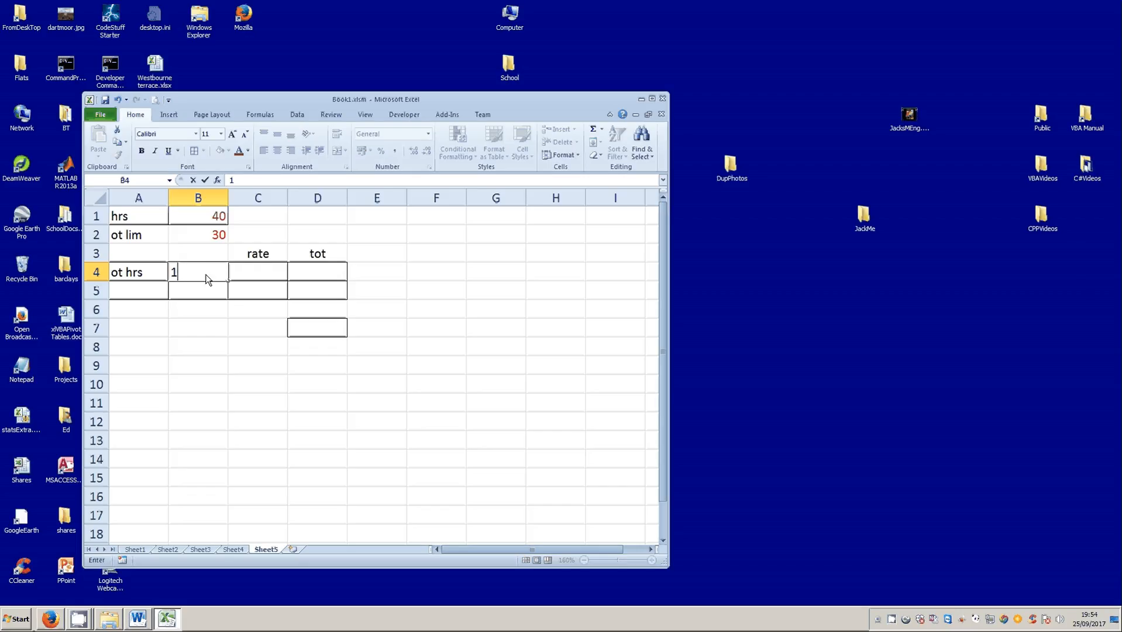
type("0")
key("BackSpace")
key("BackSpace")
type("=")
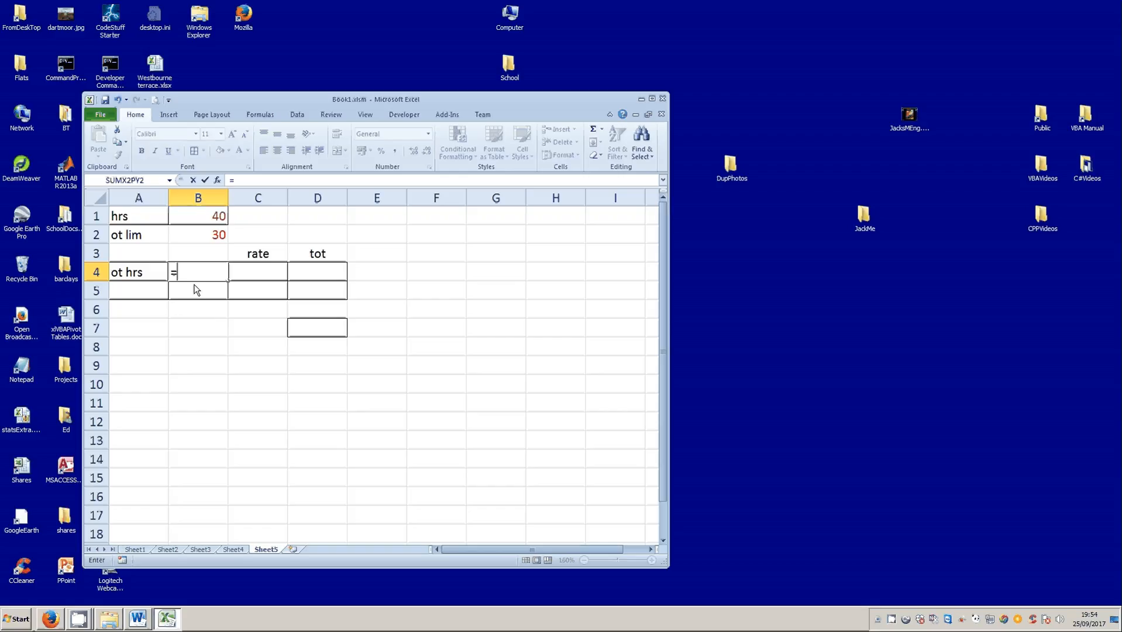
left_click(206, 221)
type("-")
left_click(202, 237)
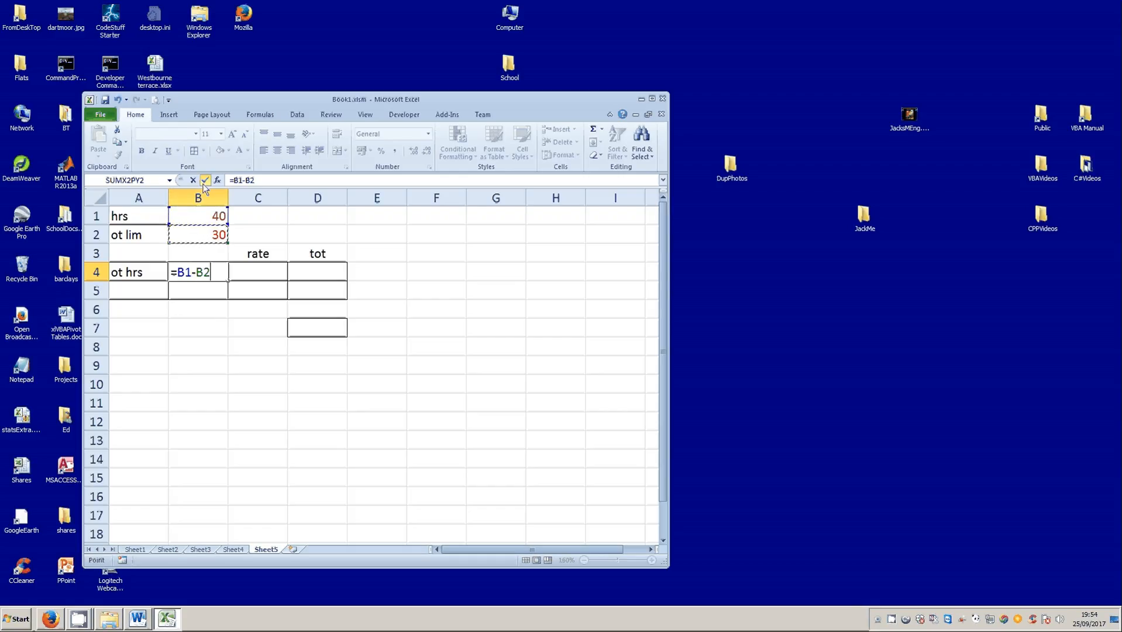
left_click(205, 180)
- Set the hours in B1 to 20, below the overtime limit, and check the overtime hours in B4
left_click(211, 218)
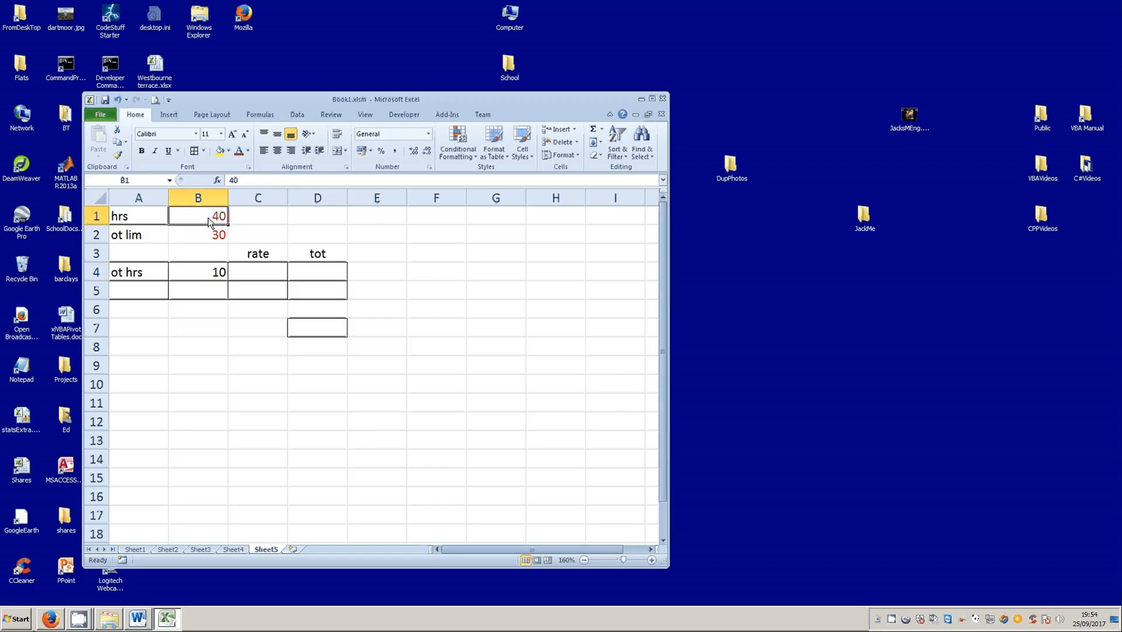
left_click(209, 239)
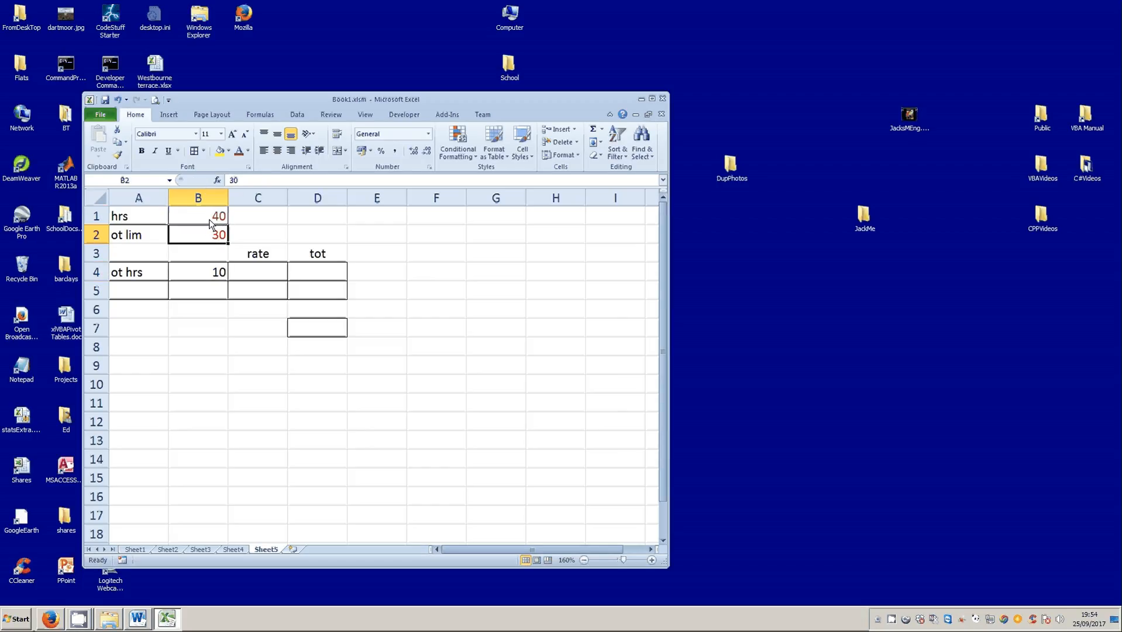
left_click(211, 217)
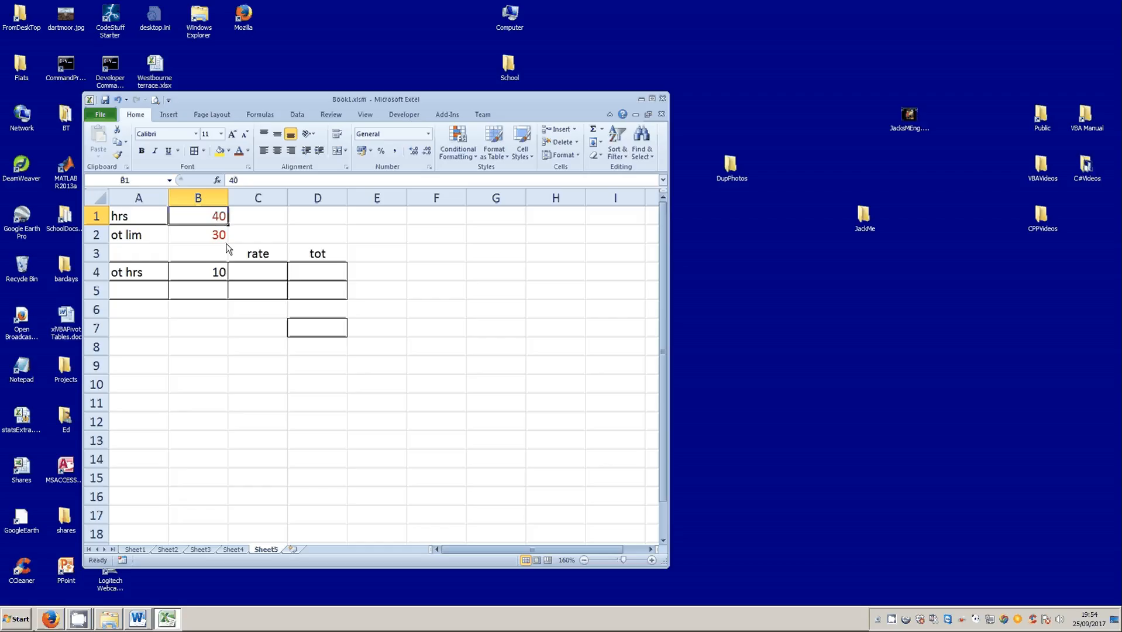
type("20")
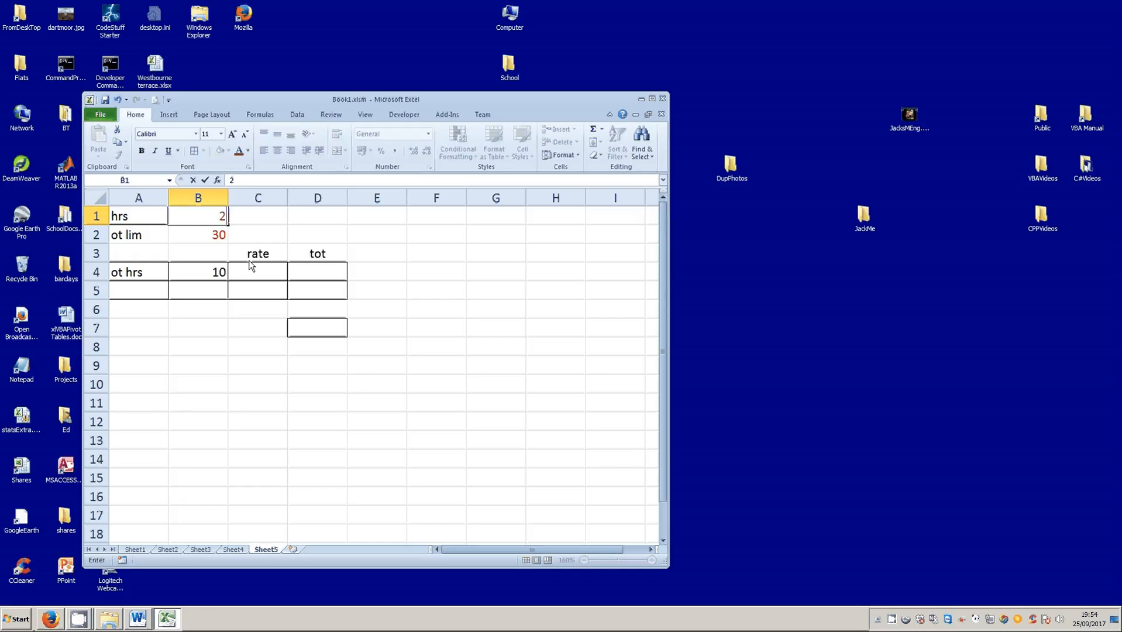
left_click(205, 179)
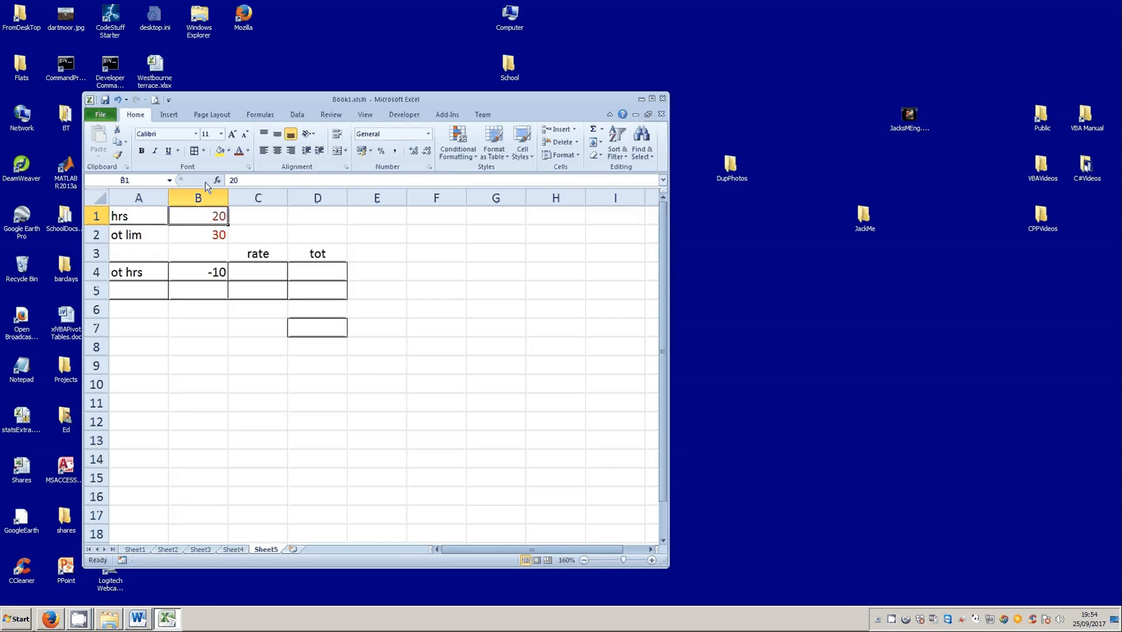
left_click(218, 278)
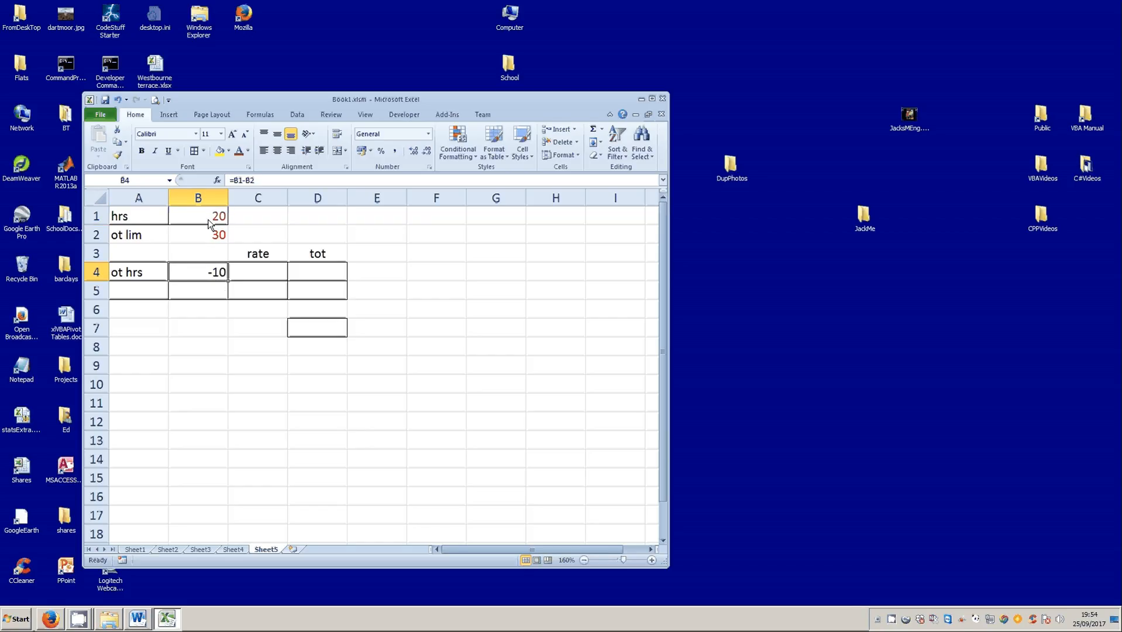
- Start an IF formula in B4 with the logical test B1>B2, comparing the hours with the overtime limit
key("Up")
key("Up")
key("Up")
key("Down")
key("Down")
key("Down")
type("=if(")
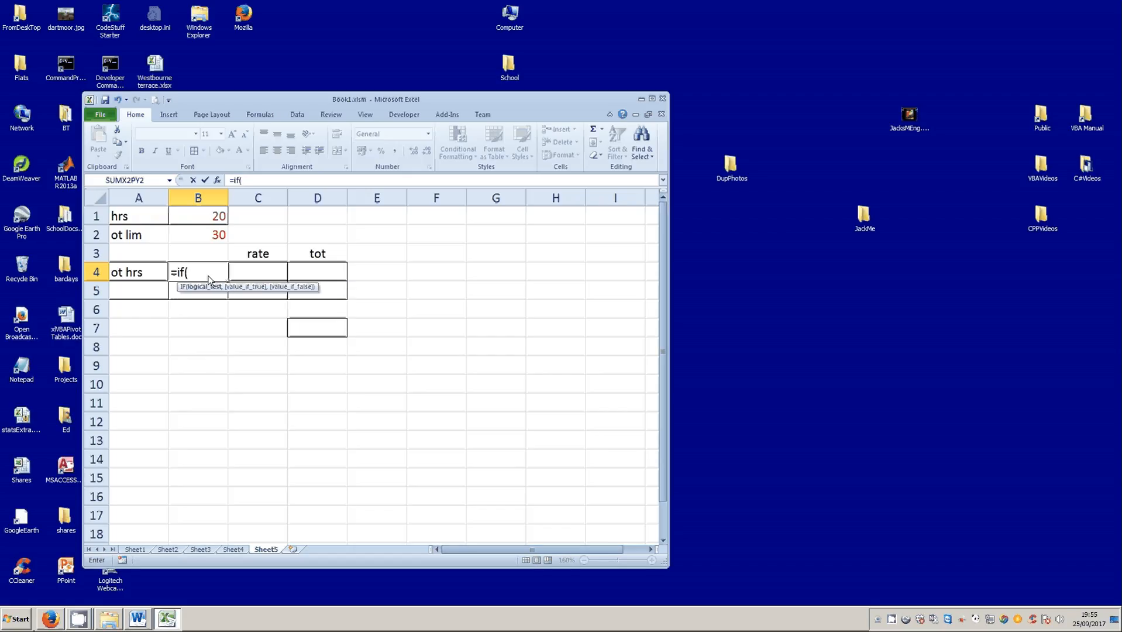
left_click(190, 221)
type(">")
left_click(196, 235)
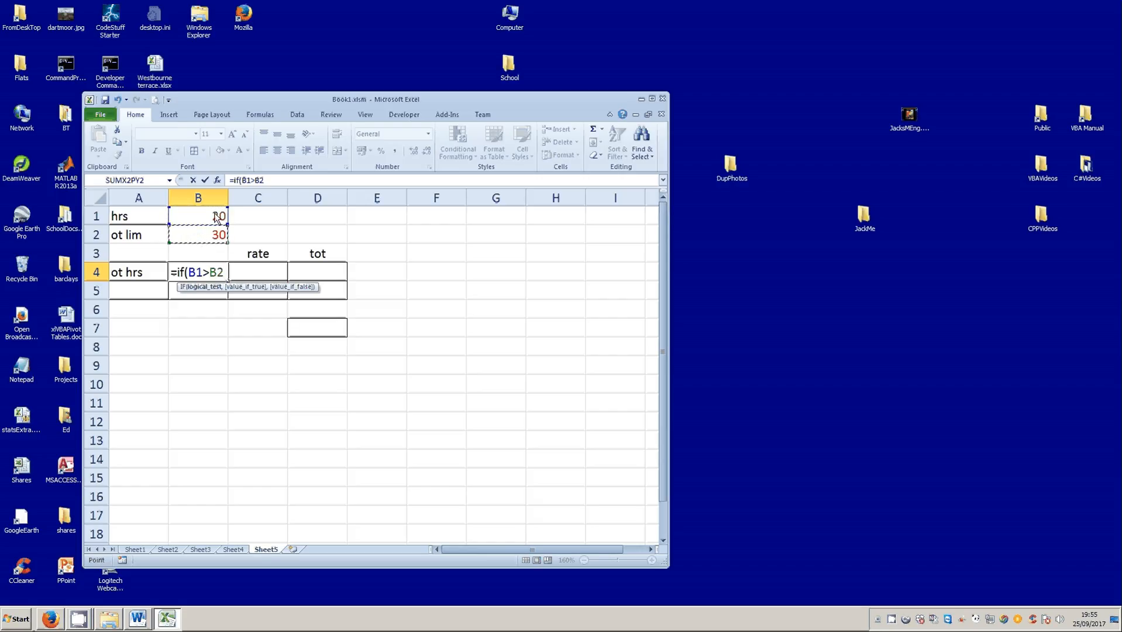
- Complete B4's IF formula with B1-B2 as the value if true and 0 as the value if false
type(",")
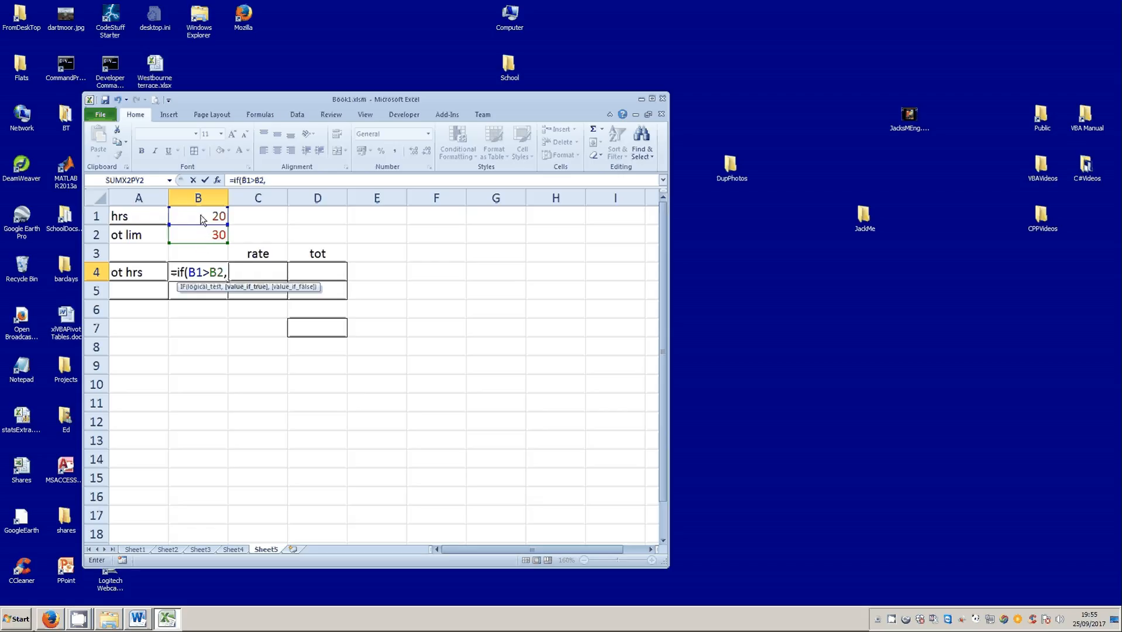
left_click(201, 216)
type("-")
left_click(206, 236)
type(",")
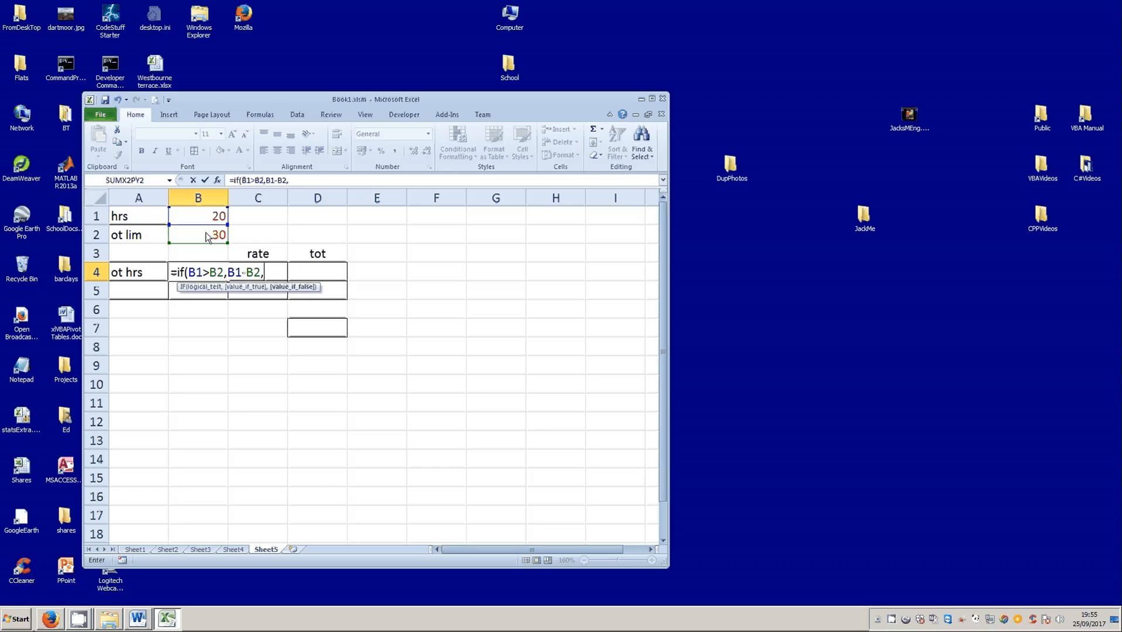
type("0)")
left_click(205, 180)
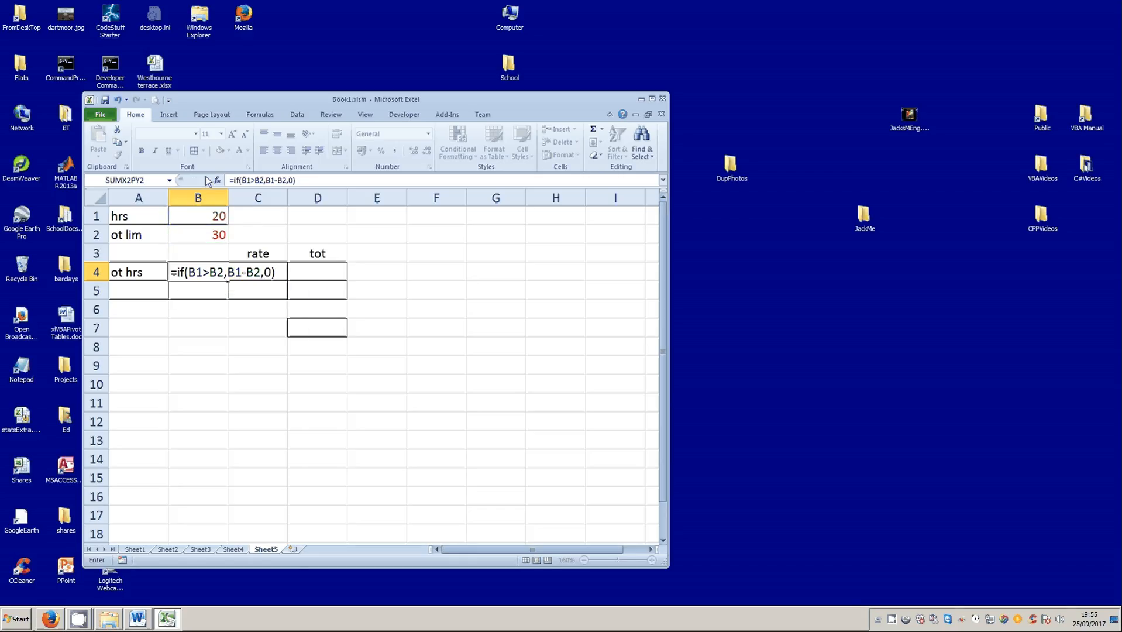
- Test the overtime hours formula by setting the hours in B1 to 40 and back to 20
left_click(213, 218)
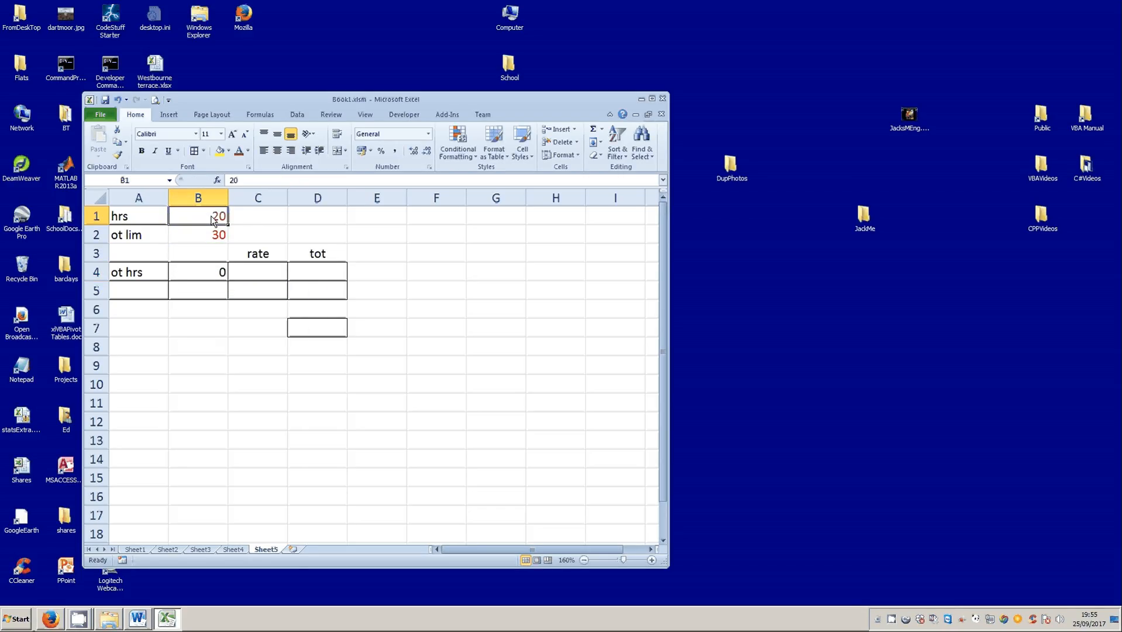
type("40")
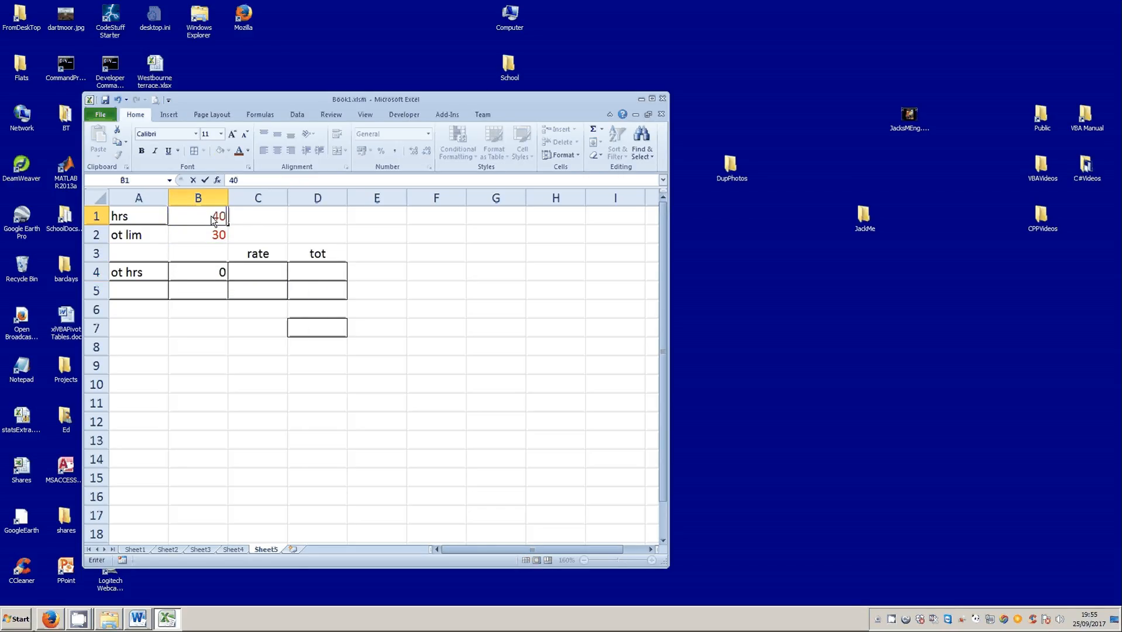
left_click(205, 180)
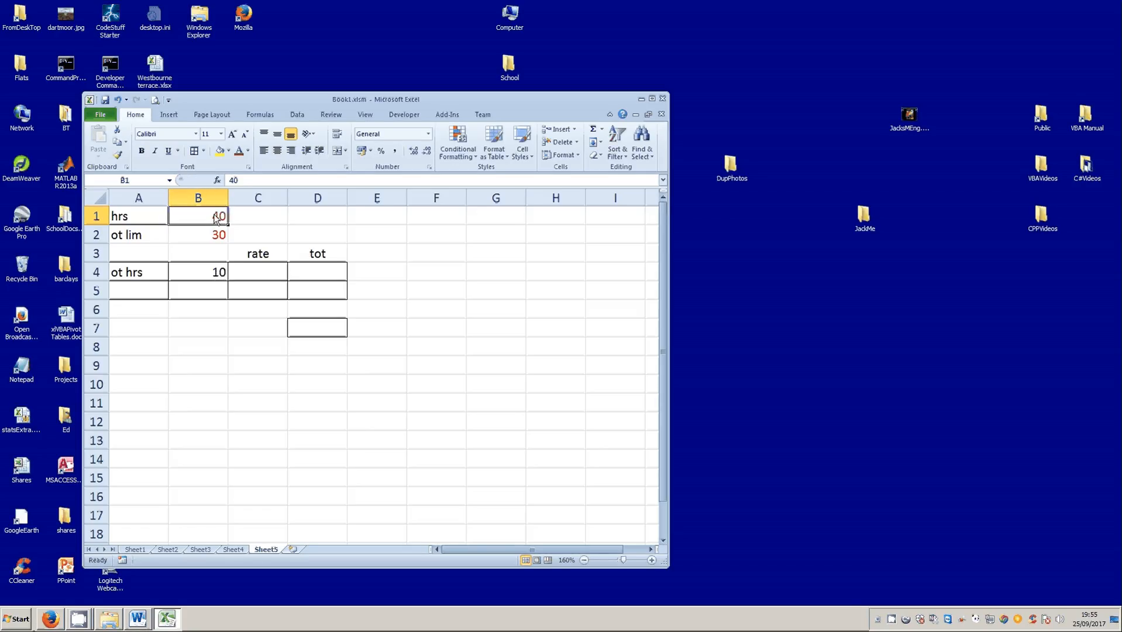
type("20")
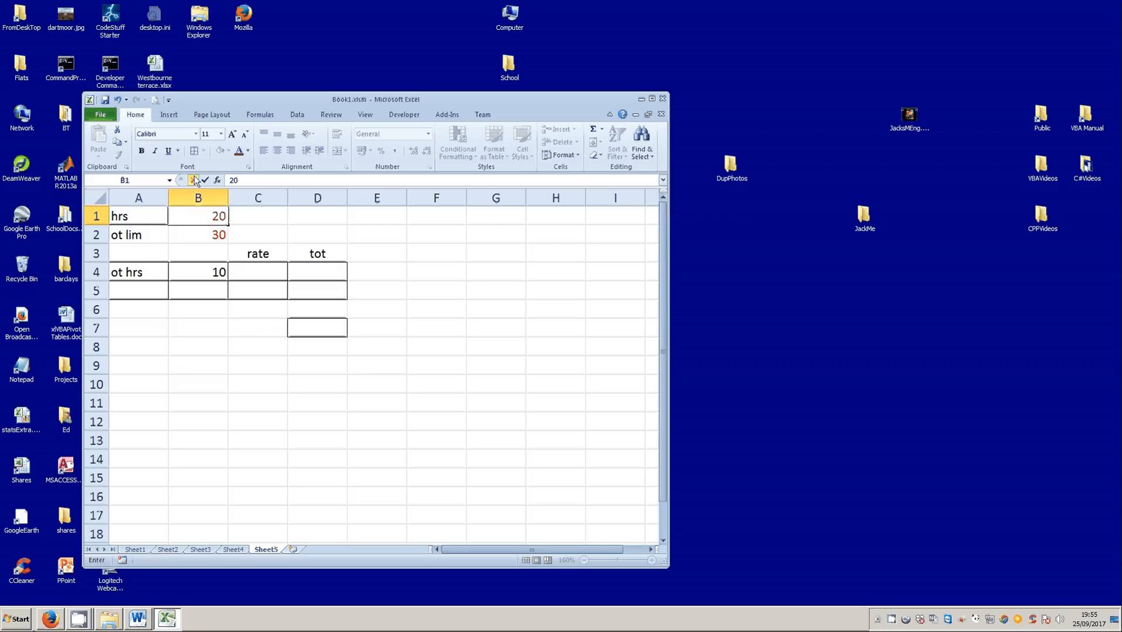
left_click(205, 180)
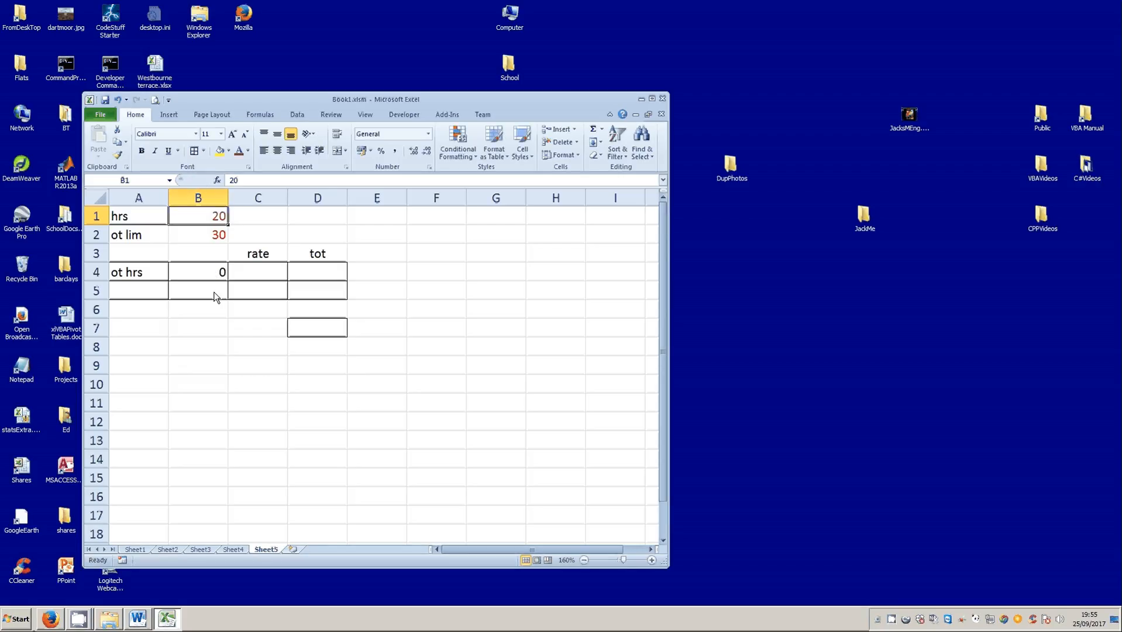
- Enter an overtime rate of 12.5 in C4 and calculate the overtime total in D4 with =B4*C4
left_click(255, 276)
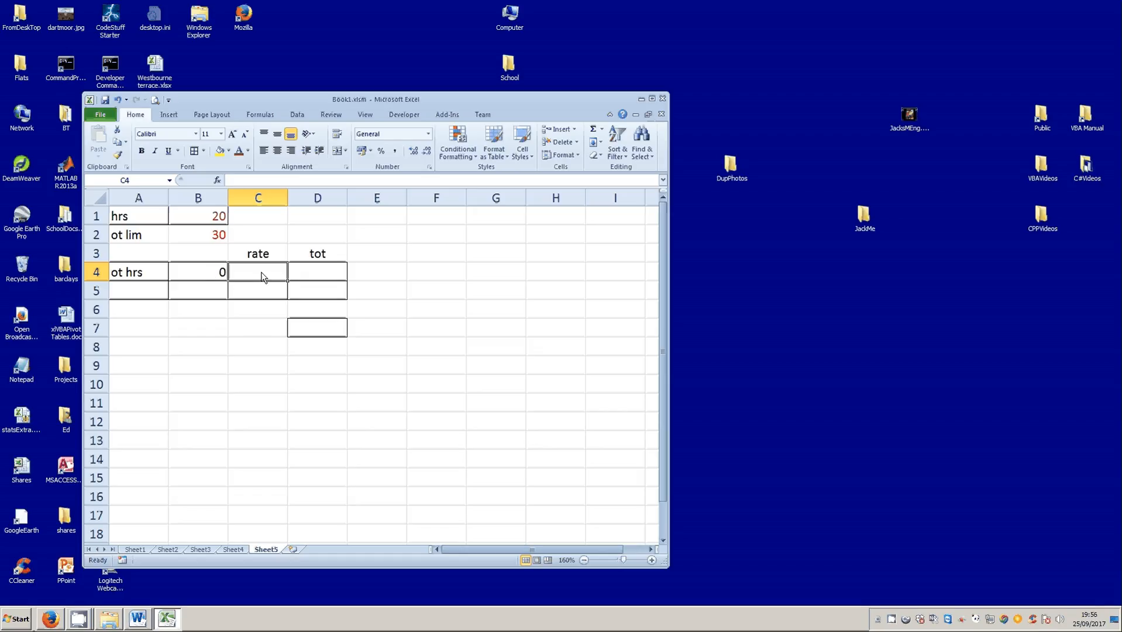
type("12.5")
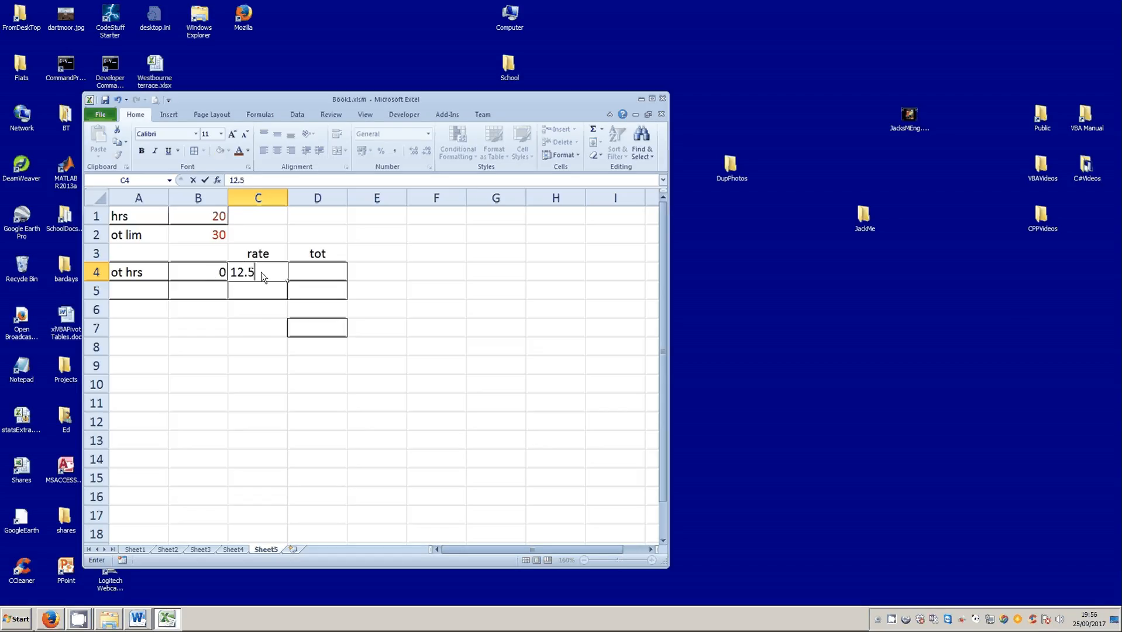
left_click(303, 274)
type("=")
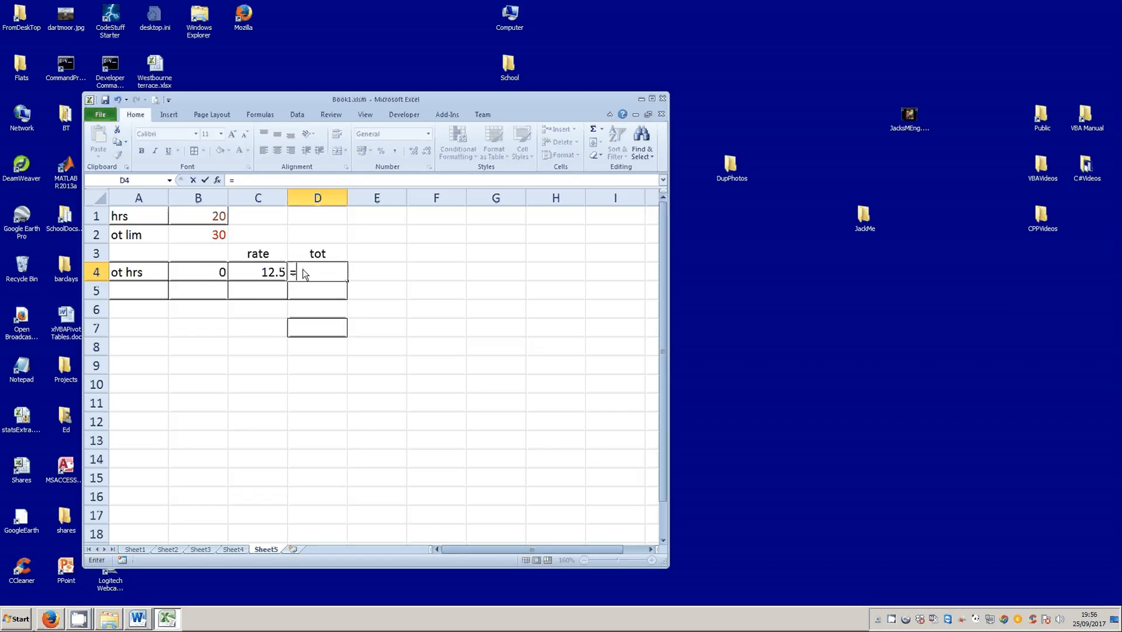
left_click(206, 273)
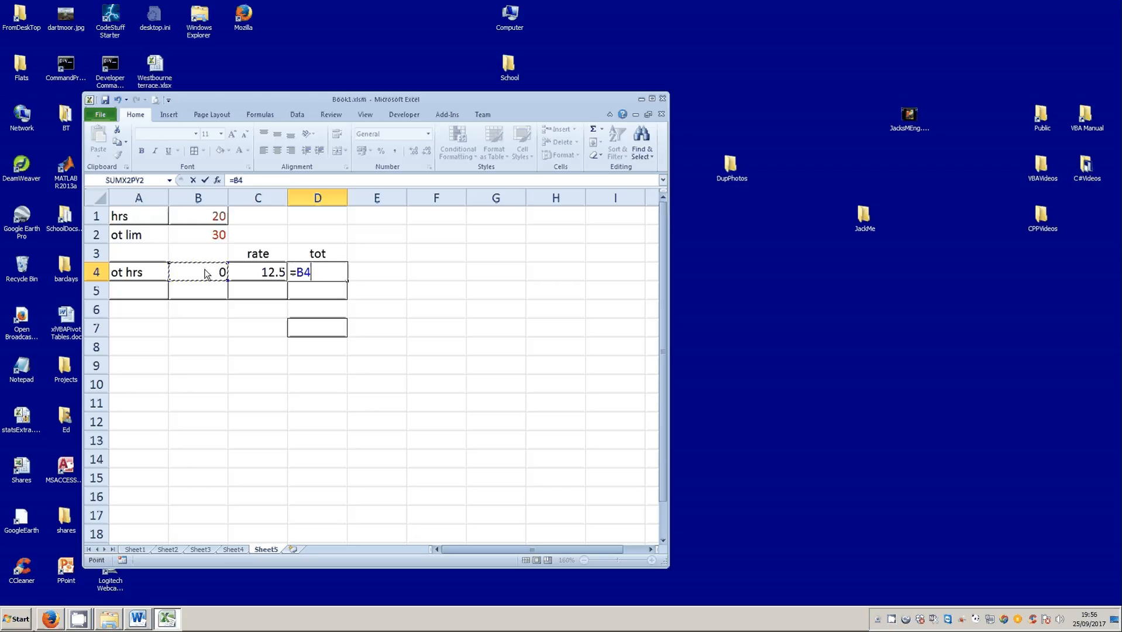
type("*")
left_click(250, 274)
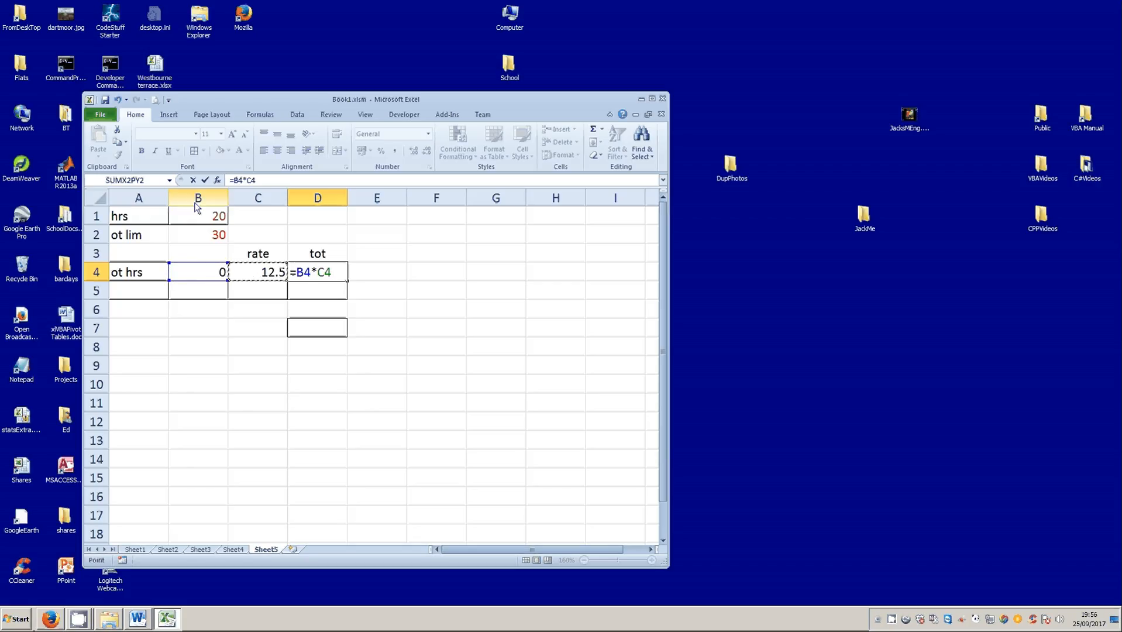
left_click(206, 180)
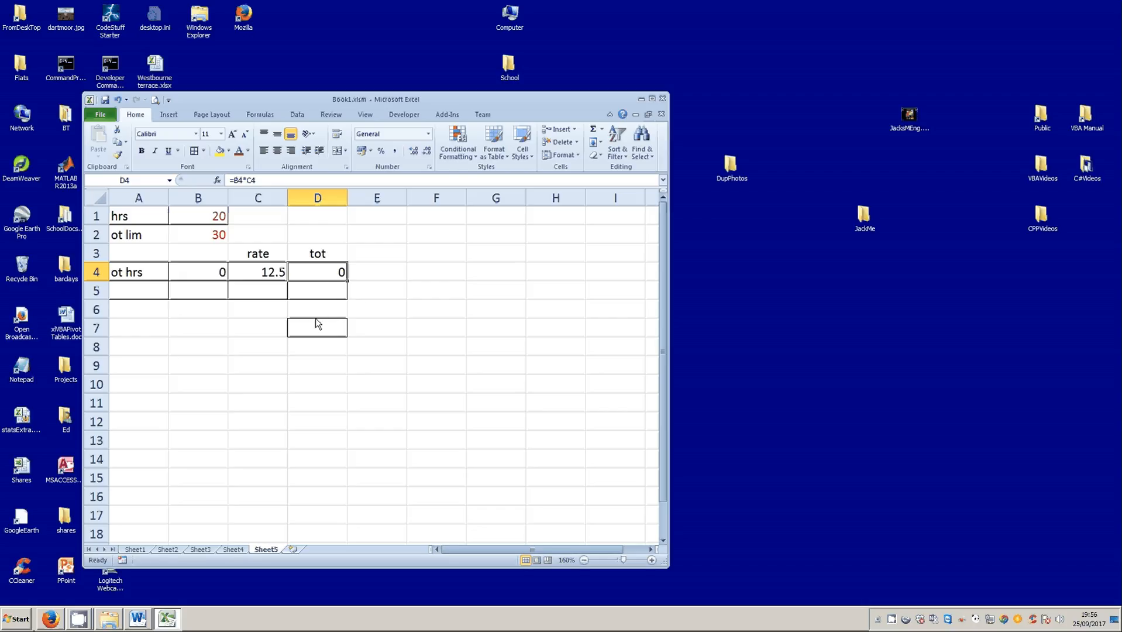
left_click(328, 333)
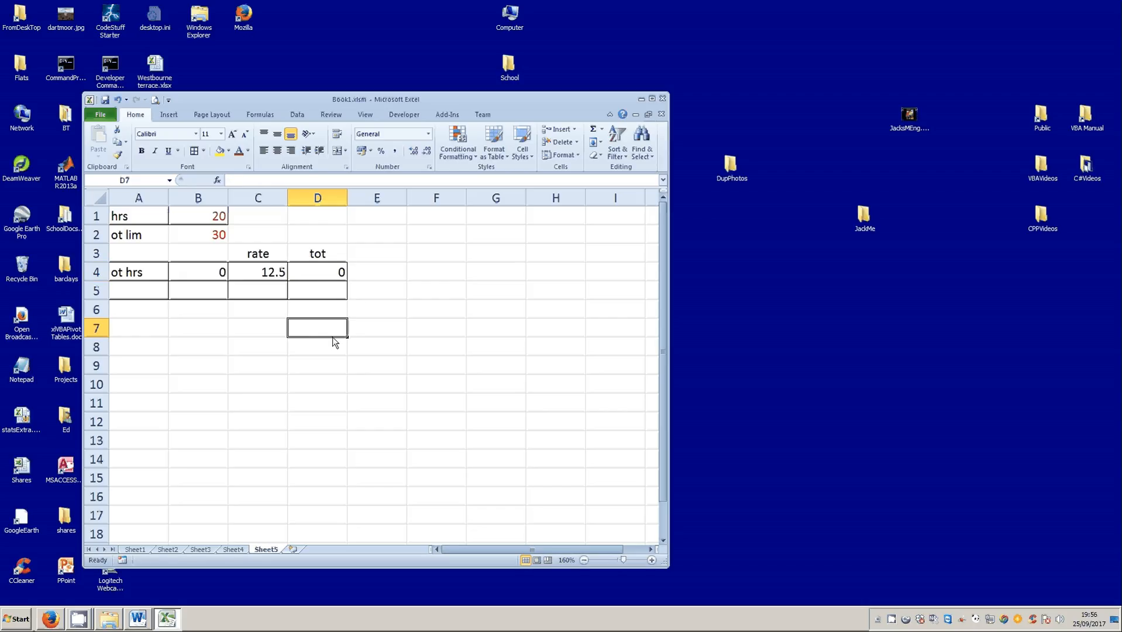
- Set the hours in B1 to 40 and check the overtime hours, rate and total in row 4
left_click(218, 219)
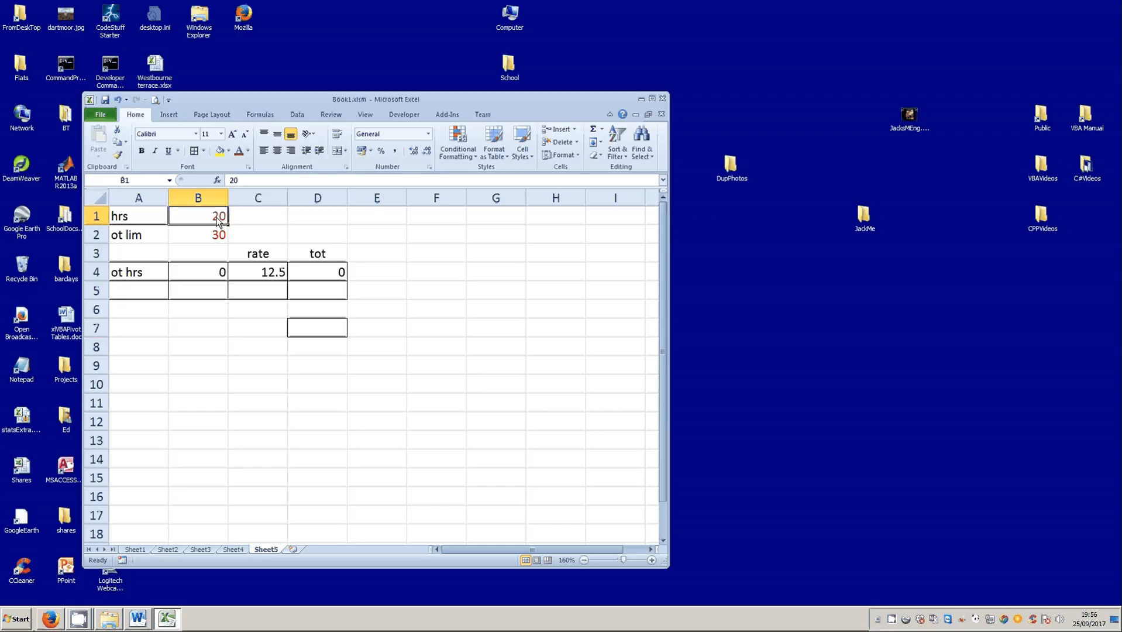
type("40")
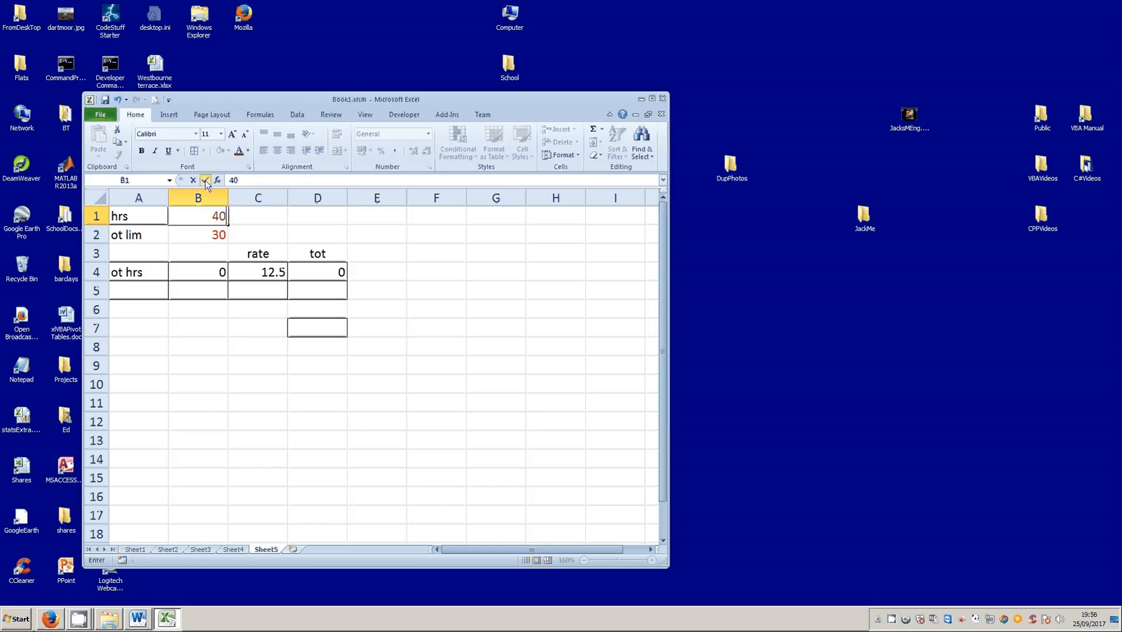
left_click(205, 181)
left_click(202, 277)
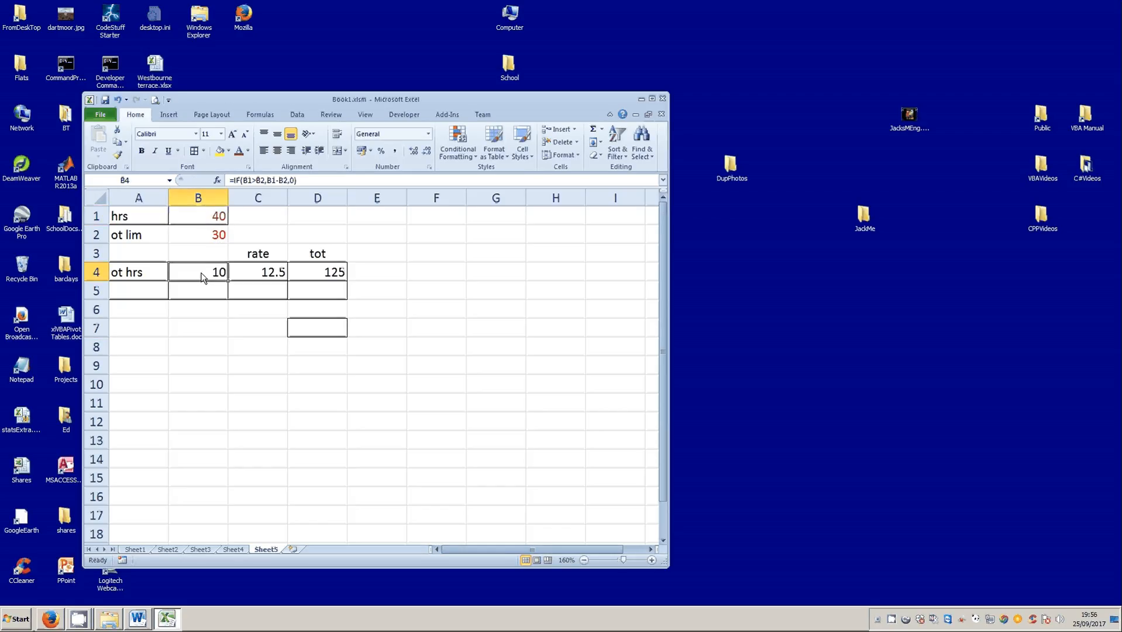
left_click(267, 274)
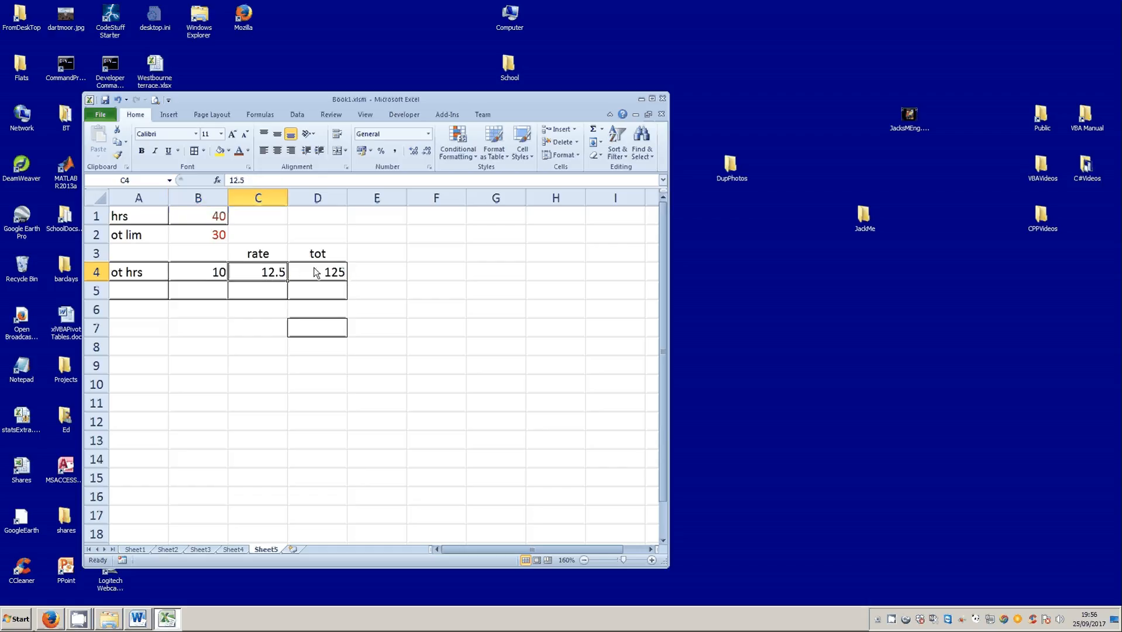
left_click(314, 277)
left_click(322, 333)
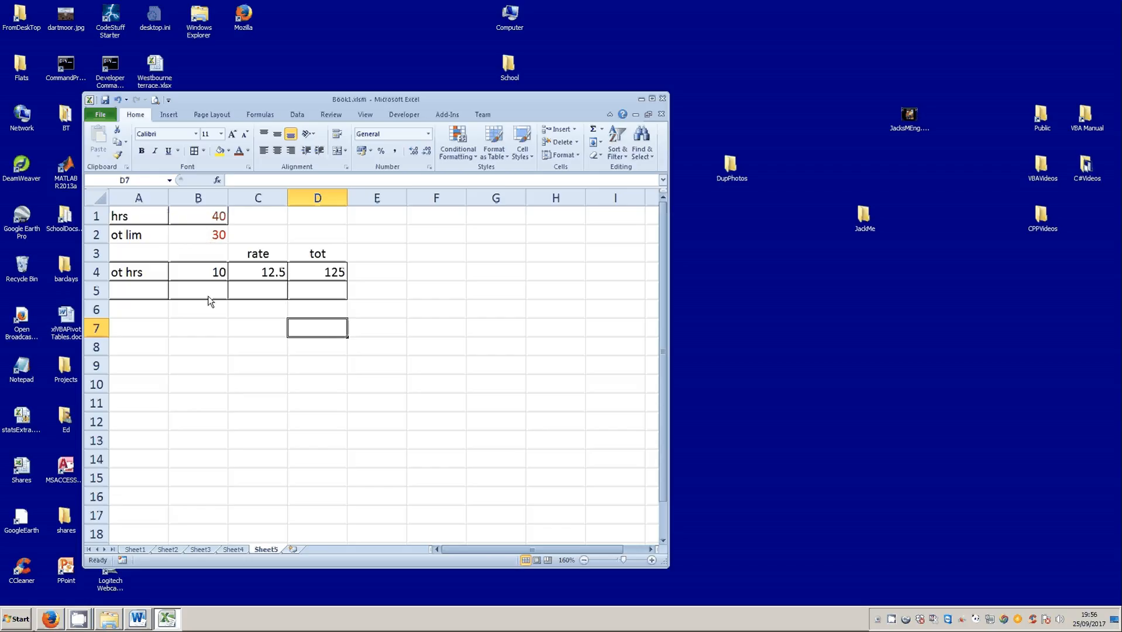
- Label the row below the overtime hours "or hrs" in A5 and select B5 for its hours
left_click(159, 295)
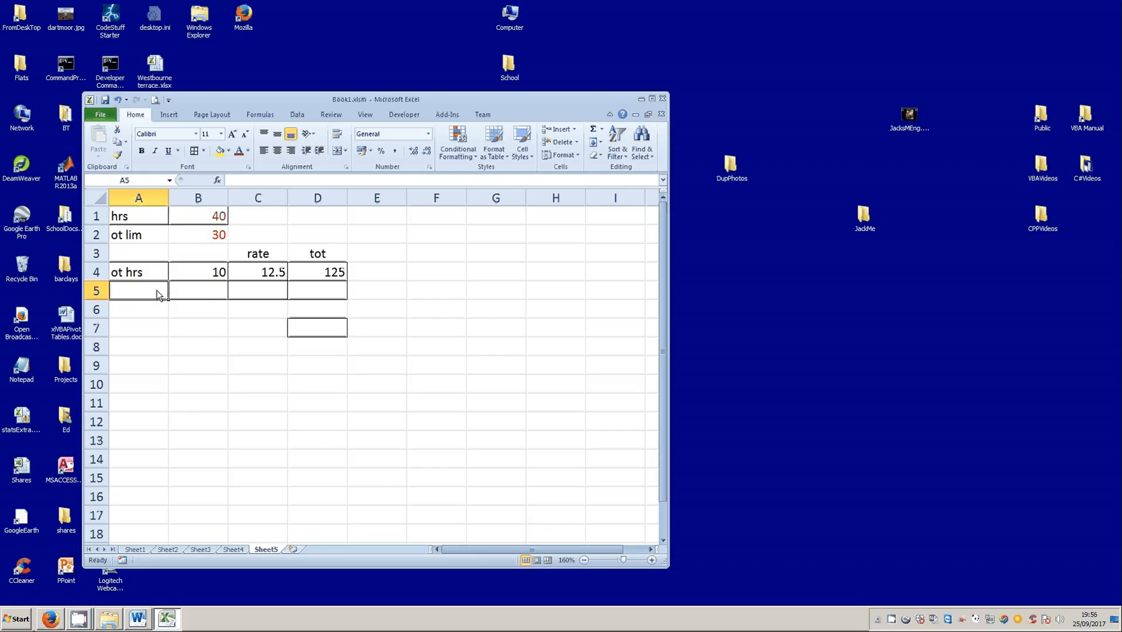
type("or ")
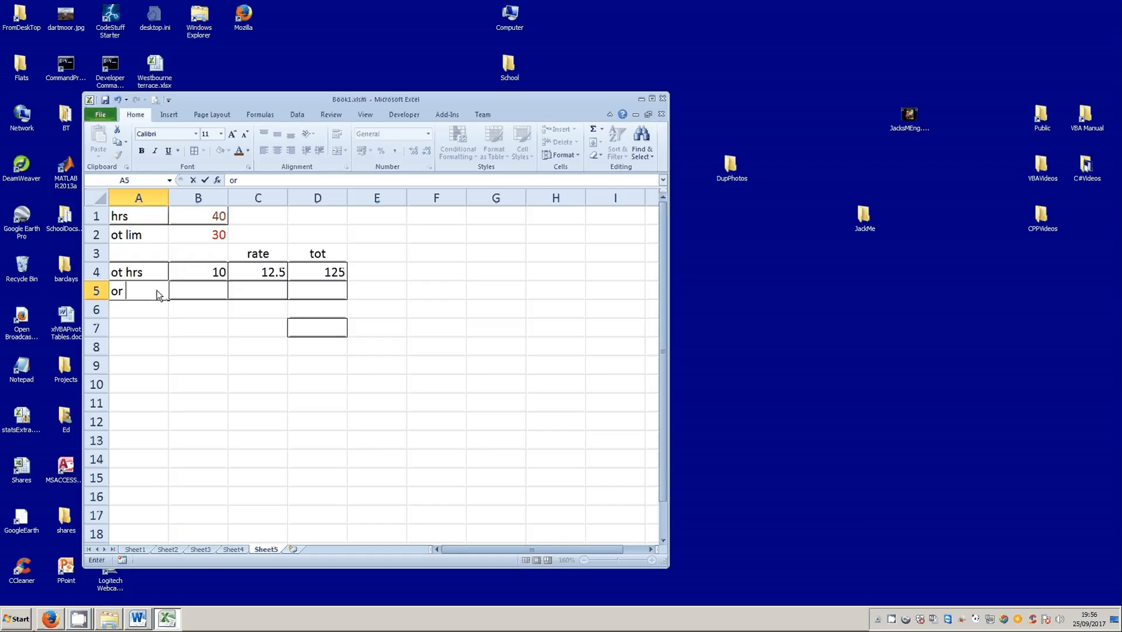
type("hrs")
left_click(205, 180)
left_click(214, 292)
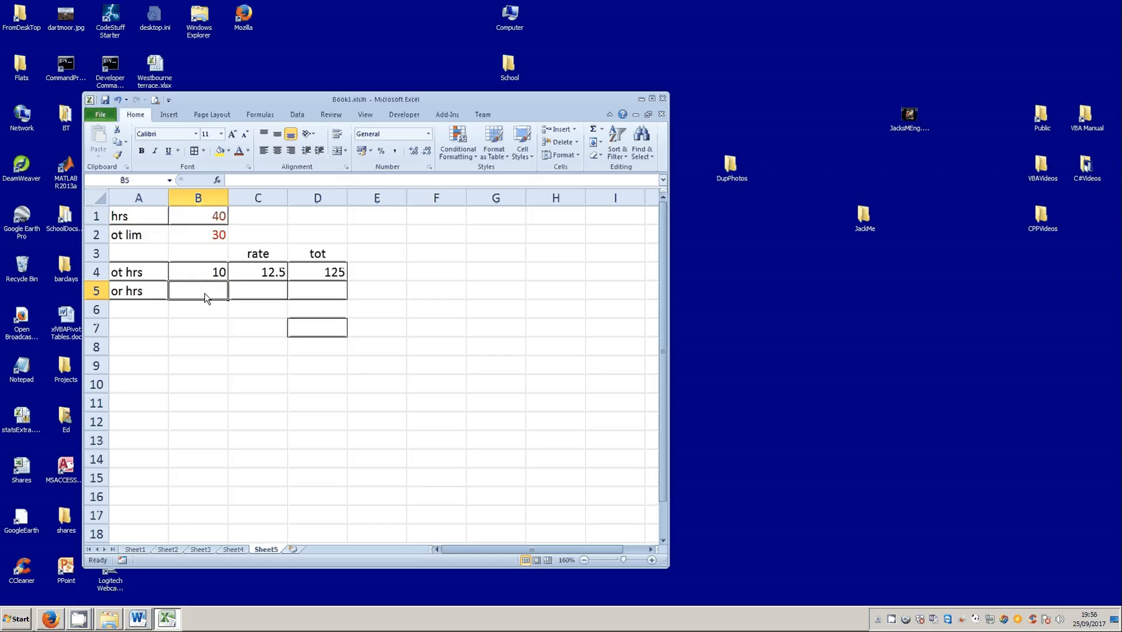
- Review the hours and overtime limit in B1:B2, and set the hours in B1 to 20
left_click(214, 217)
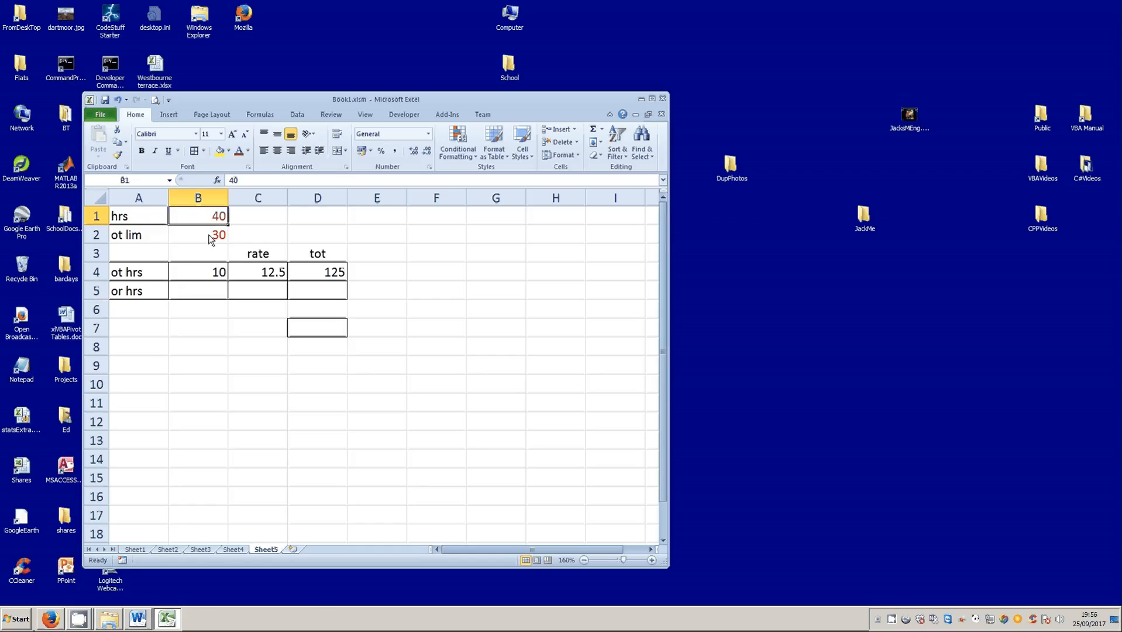
left_click(211, 239)
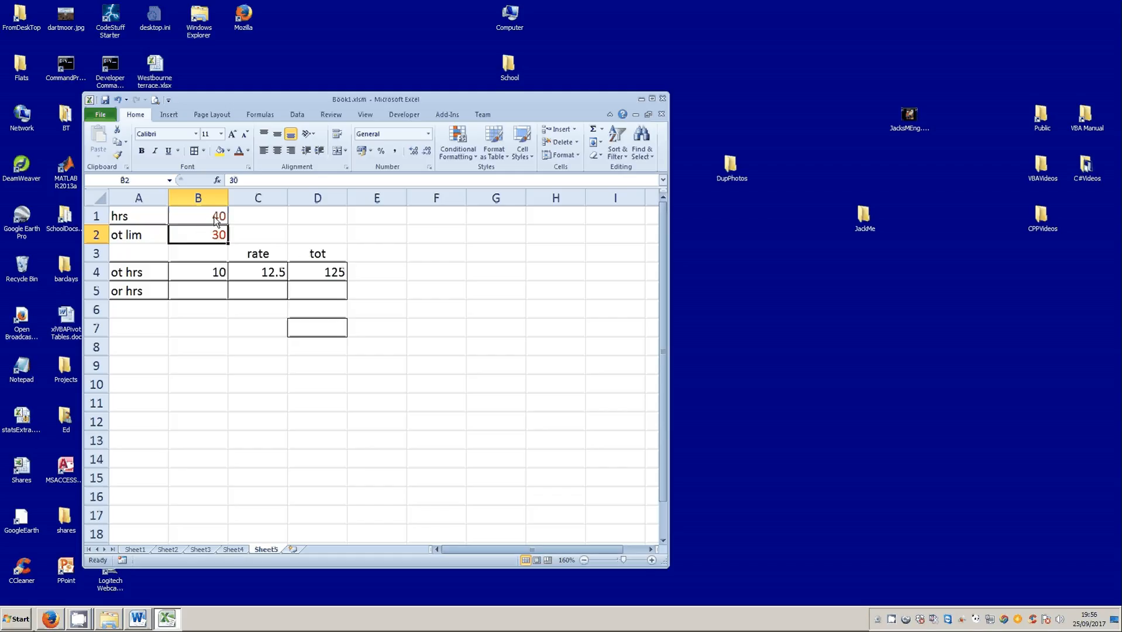
left_click(216, 221)
type("20")
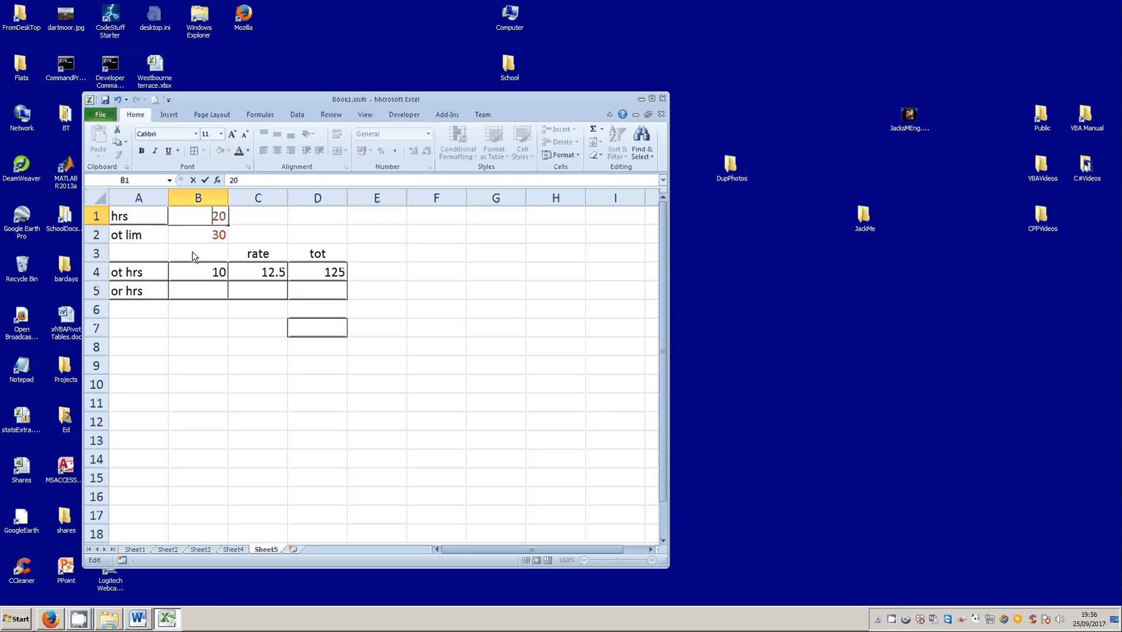
left_click(193, 221)
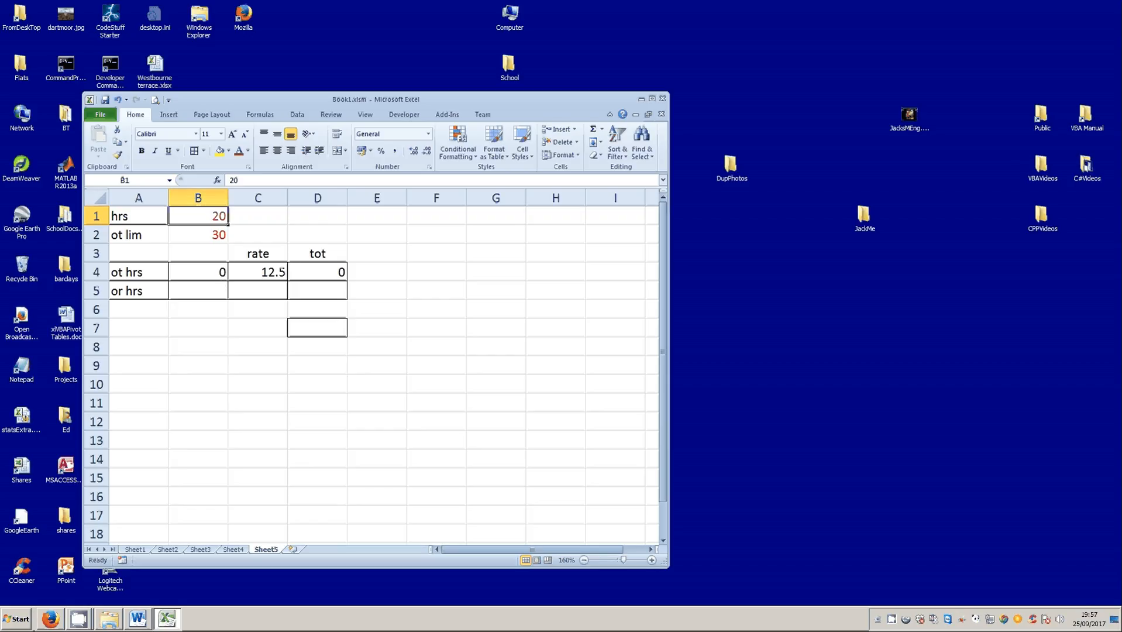
left_click(223, 370)
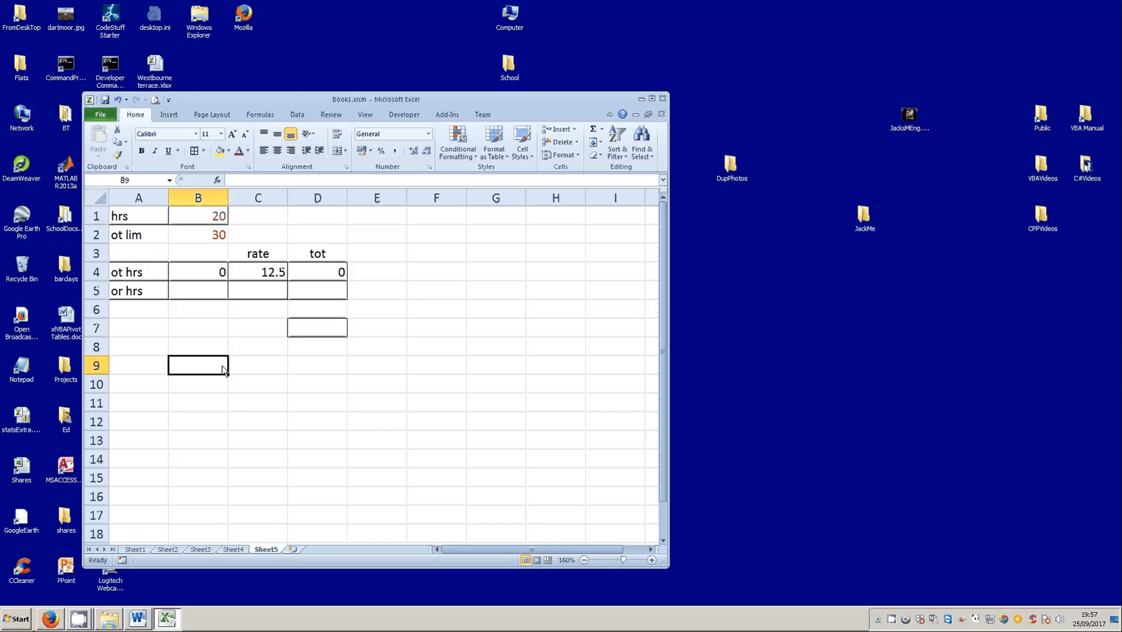